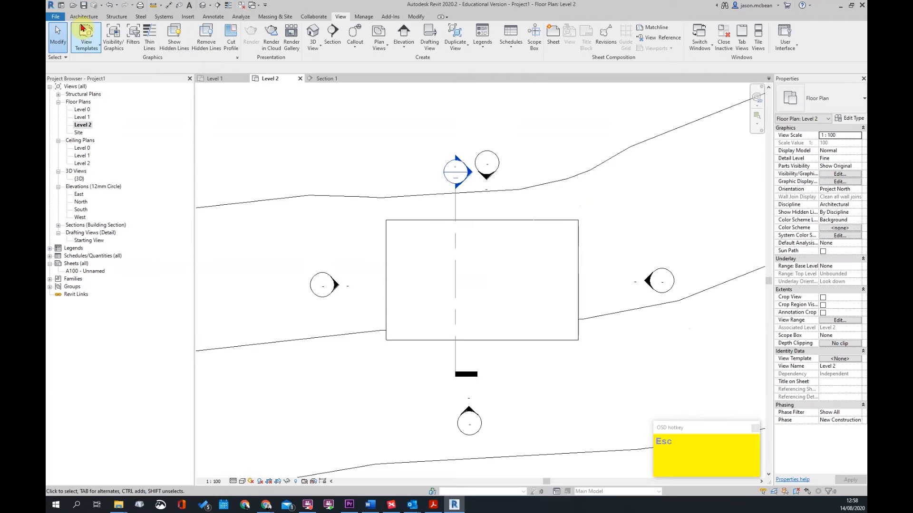
- Begin a roof by footprint from the Level 2 plan and switch to the Level 1 floor plan for sketching
left_click(83, 16)
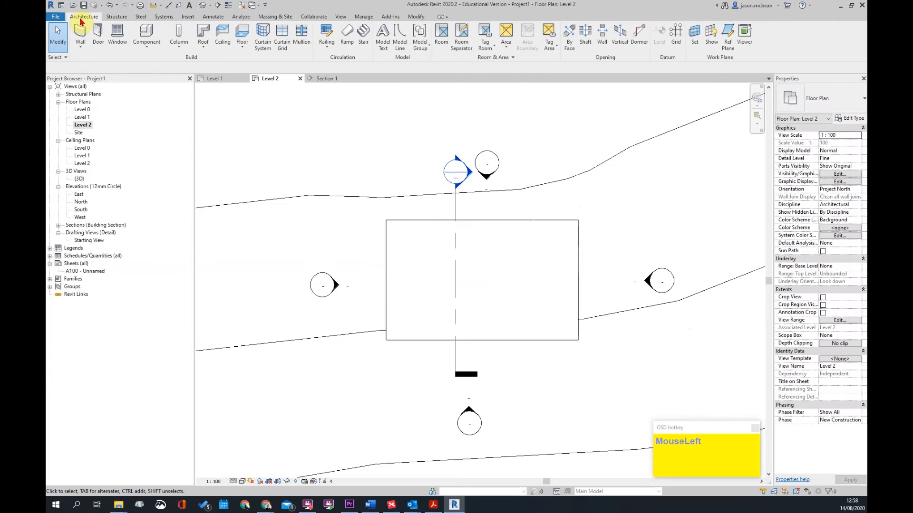
left_click(201, 49)
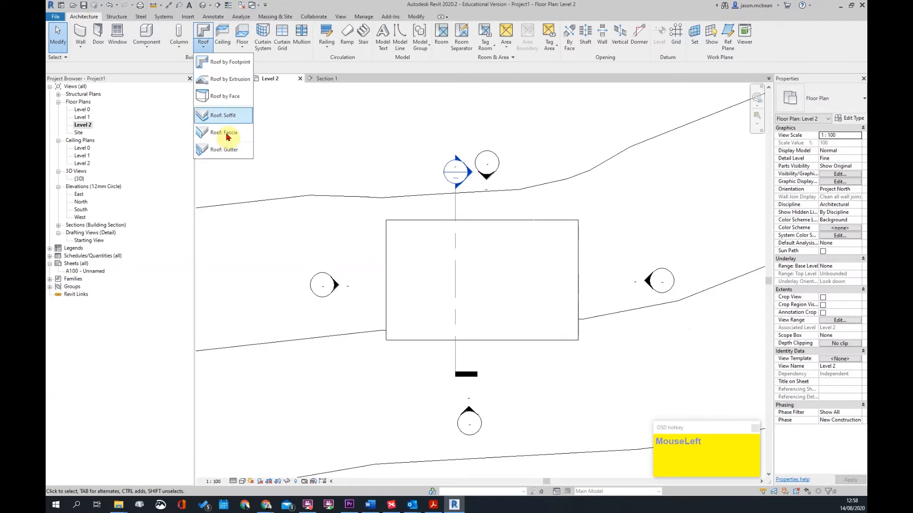
left_click(229, 62)
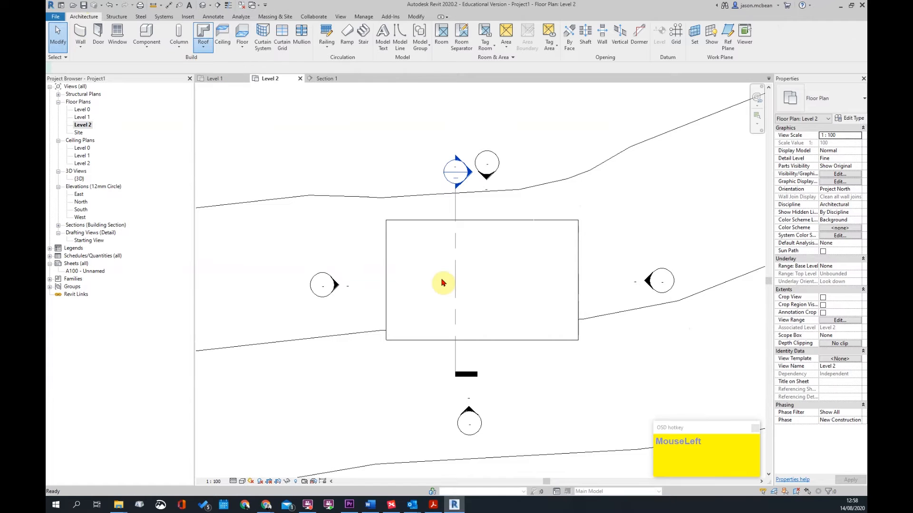
left_click(473, 47)
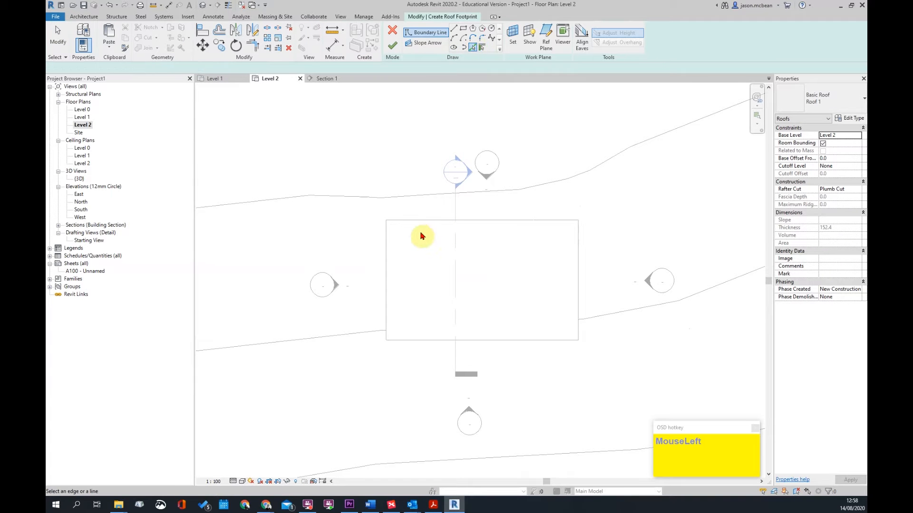
double_click(81, 118)
key("Escape")
scroll(490, 221, "up", 2)
middle_click_drag(490, 221, 560, 222)
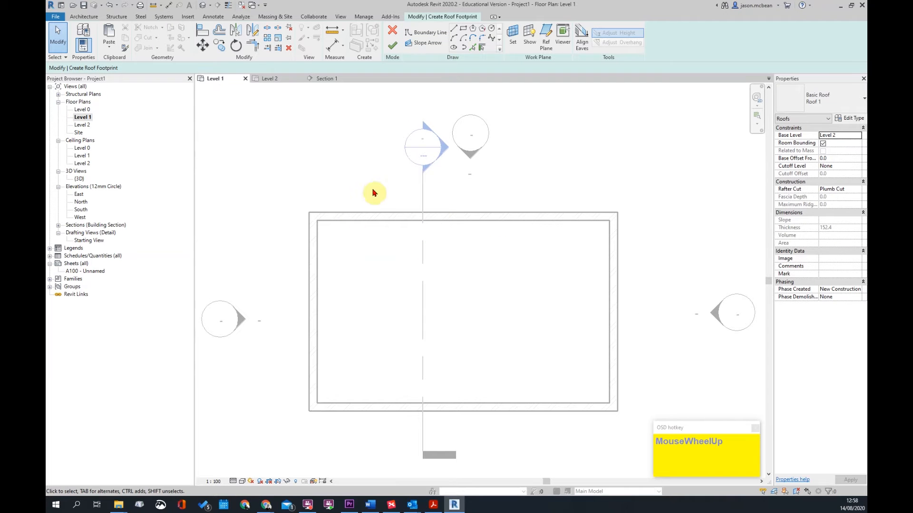
left_click(83, 125)
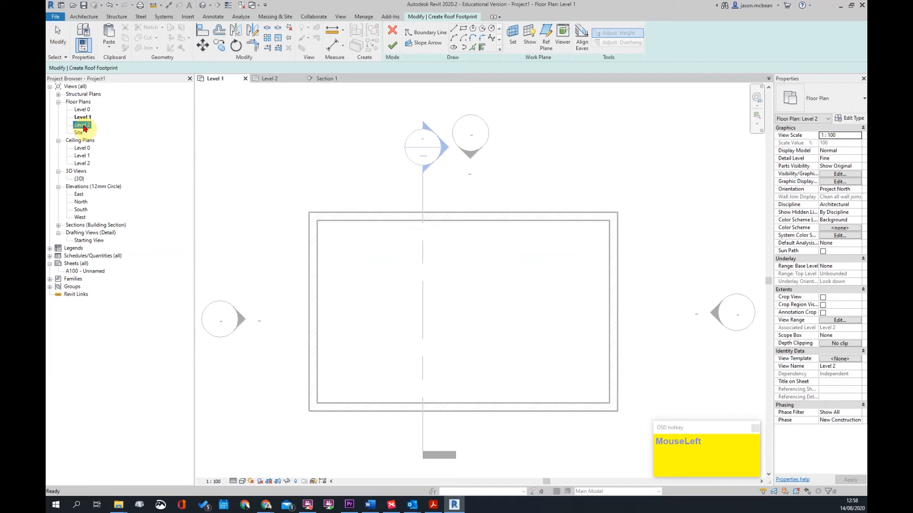
key("Escape")
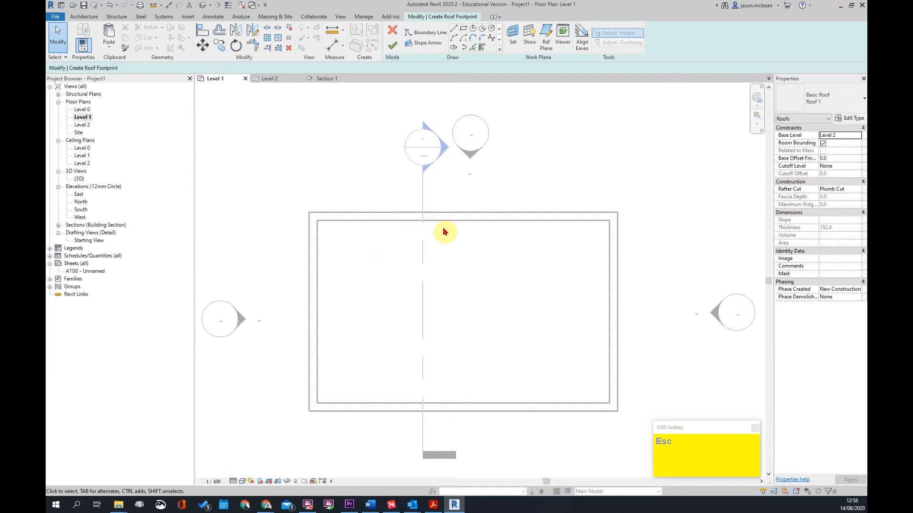
scroll(512, 312, "down", 1)
- Create the roof boundary by picking the four walls and flip the boundary lines to the outer wall faces
left_click(474, 47)
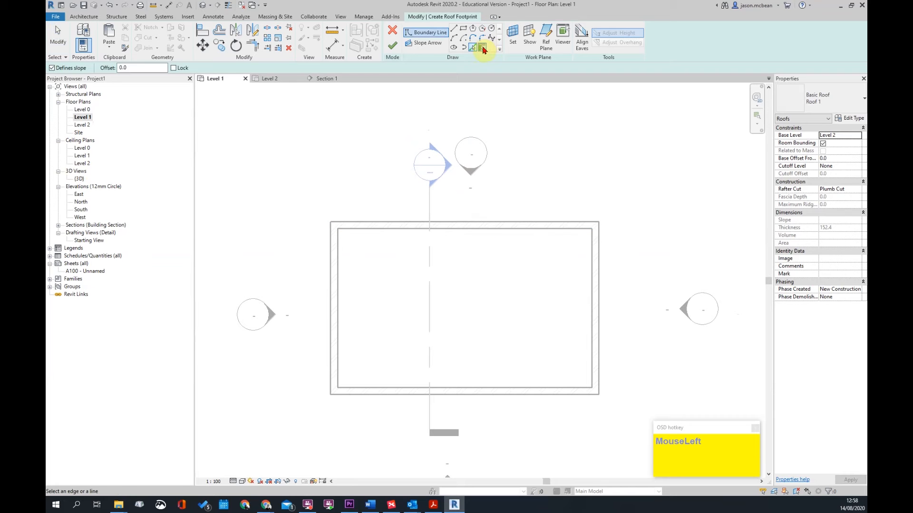
left_click(483, 49)
left_click(523, 232)
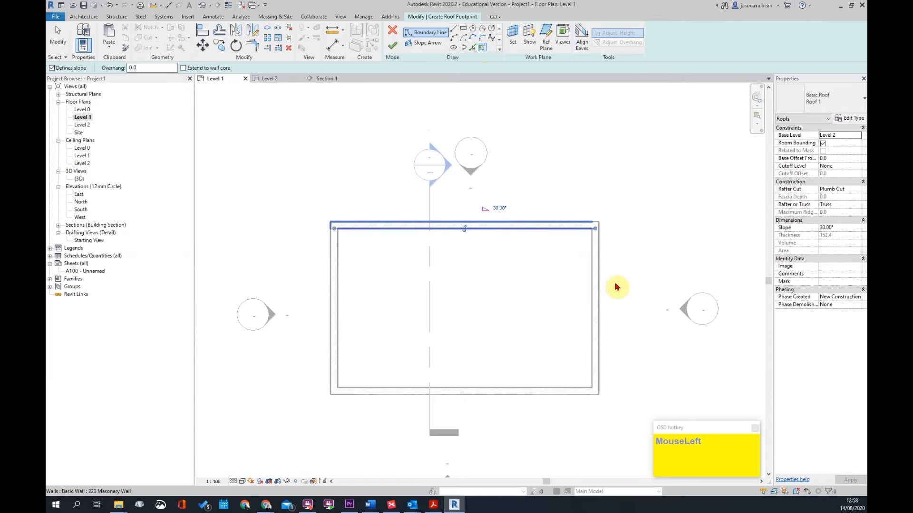
left_click(593, 309)
left_click(551, 395)
left_click(345, 336)
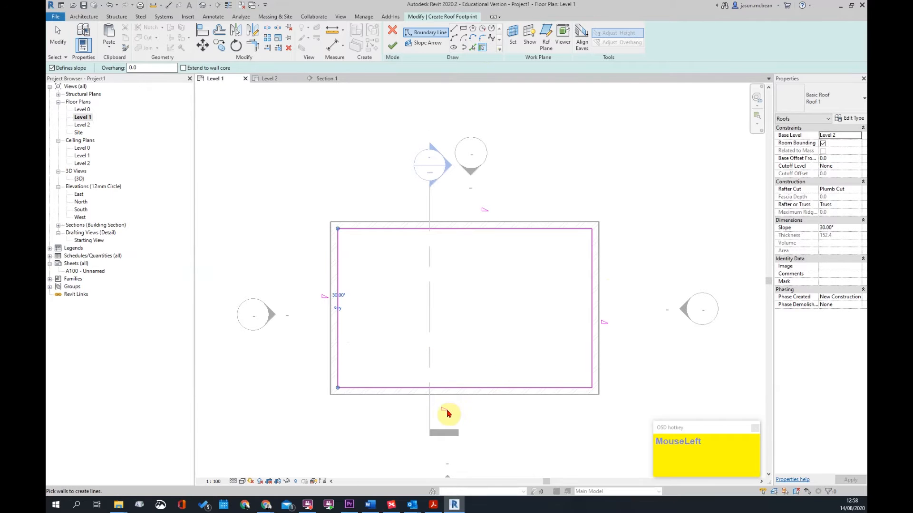
key("Escape")
left_click(338, 309)
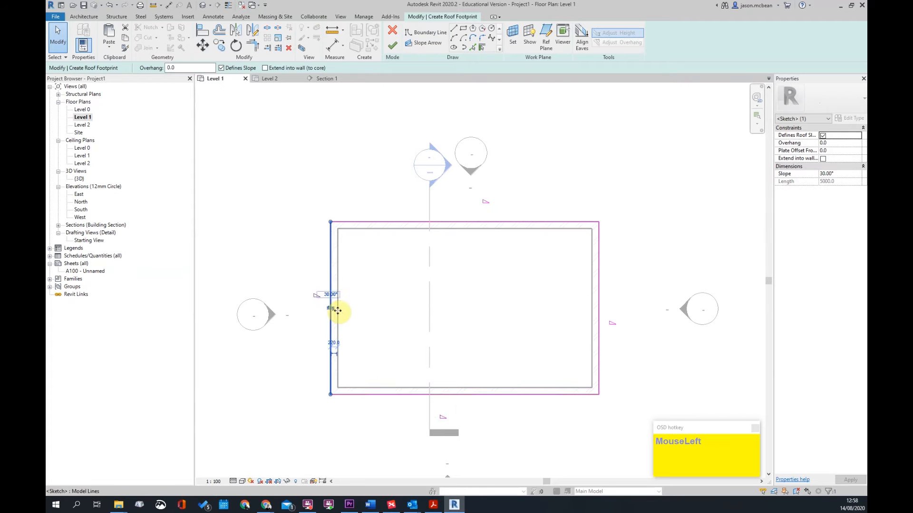
key("Escape")
- Set the overhang of the two short end boundary lines to 150
left_click(332, 277)
left_click(598, 293, "ctrl")
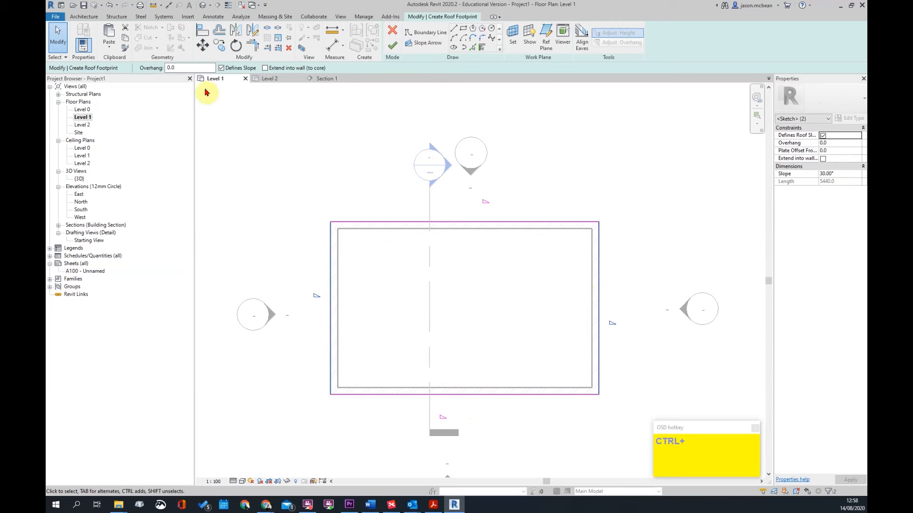
left_click_drag(183, 68, 145, 71)
type("150")
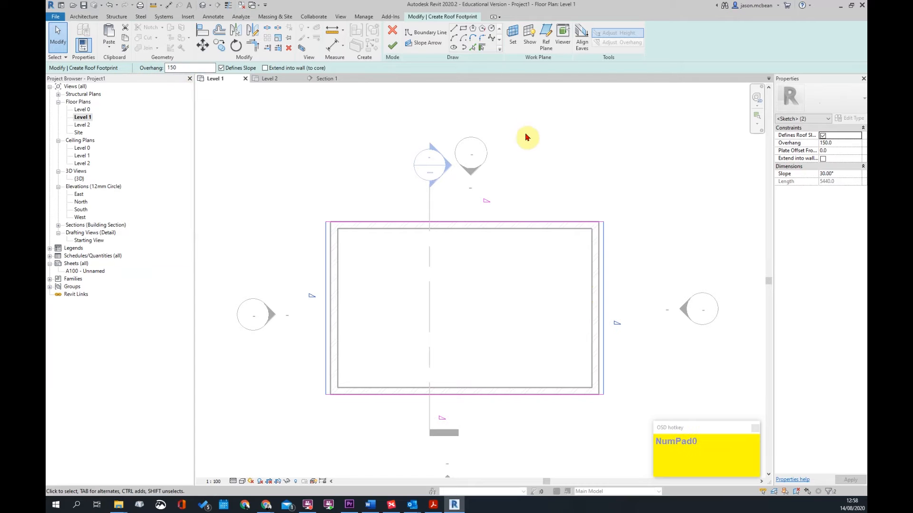
left_click(552, 244)
- Set the overhang of the two long boundary lines to 350
left_click(550, 222)
left_click(533, 394, "ctrl")
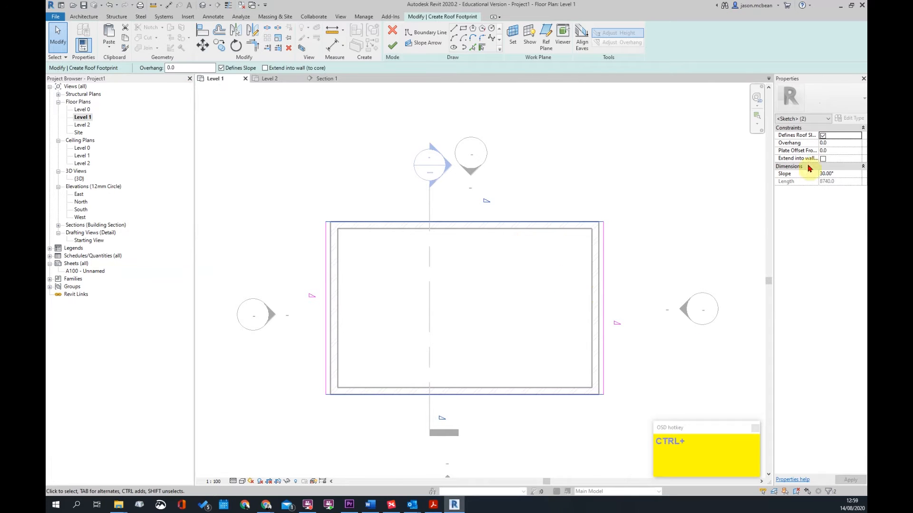
left_click_drag(189, 68, 143, 69)
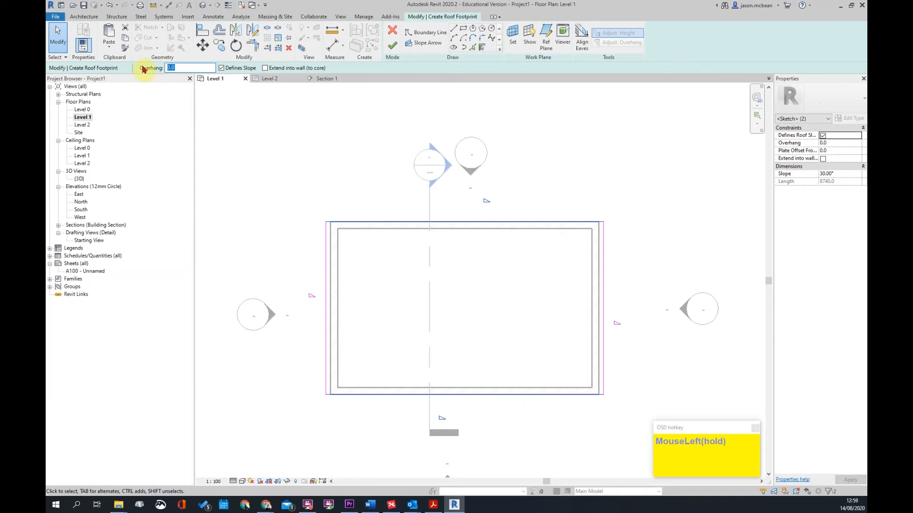
key("Return")
left_click(575, 183)
key("Escape")
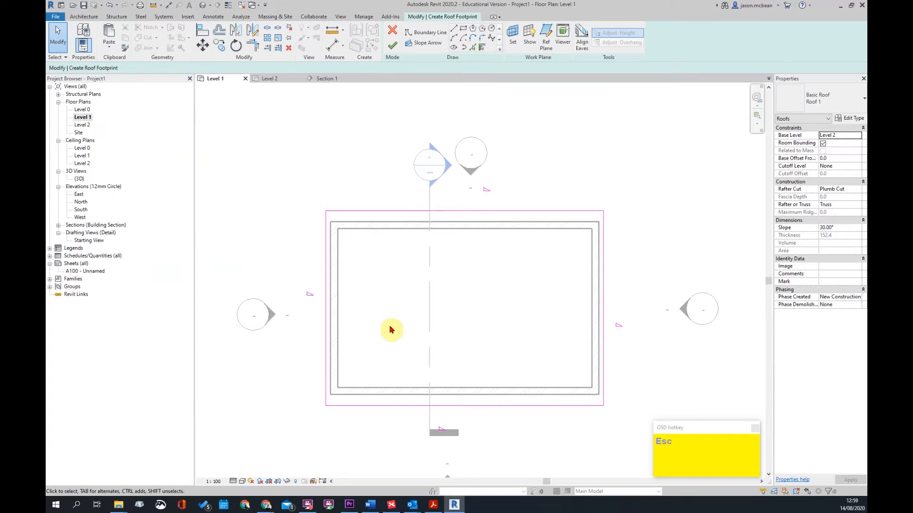
- Turn off the slope definition for the two short end boundary lines to form gables
left_click_drag(647, 285, 292, 296)
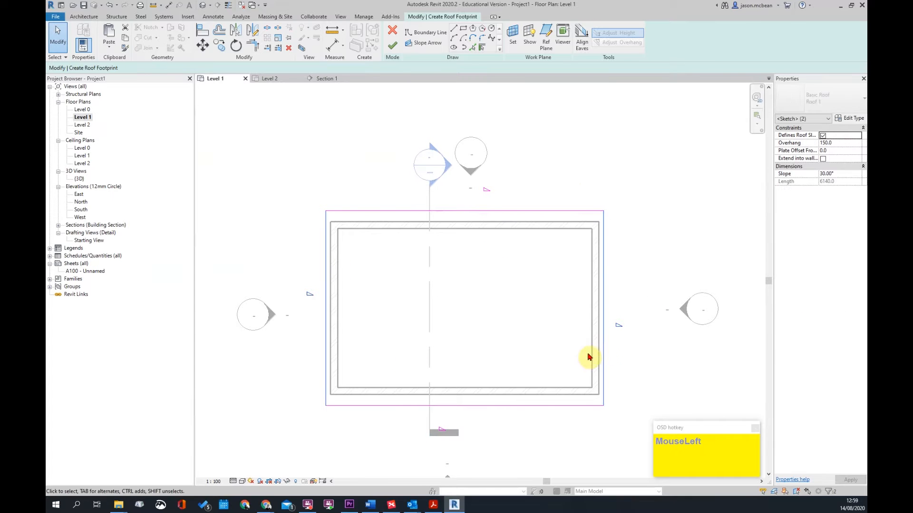
left_click(222, 69)
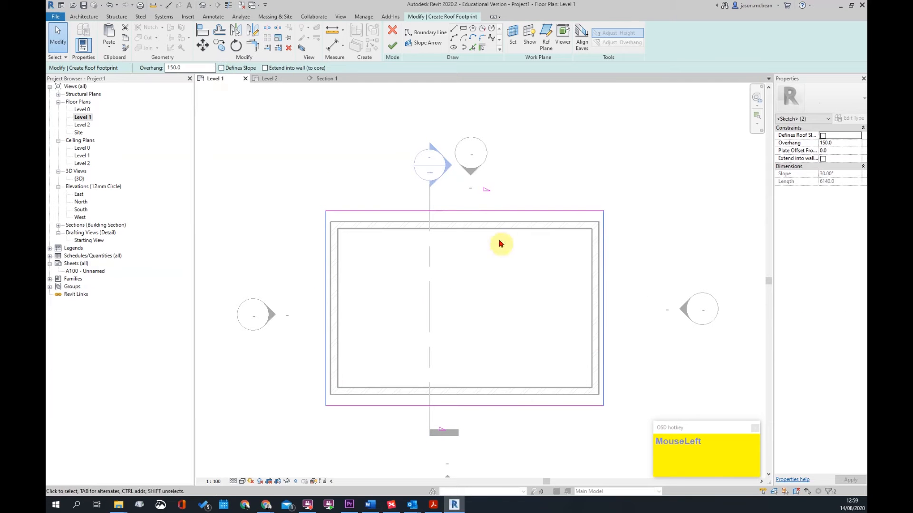
key("Escape")
- Check the slope setting of the two long boundary lines and finish the roof footprint
left_click(489, 310)
left_click_drag(514, 229, 514, 229)
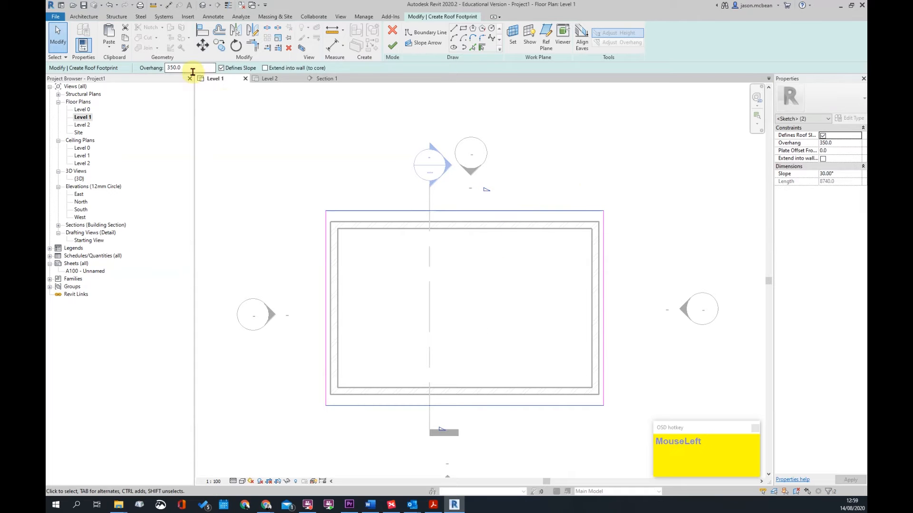
left_click(845, 176)
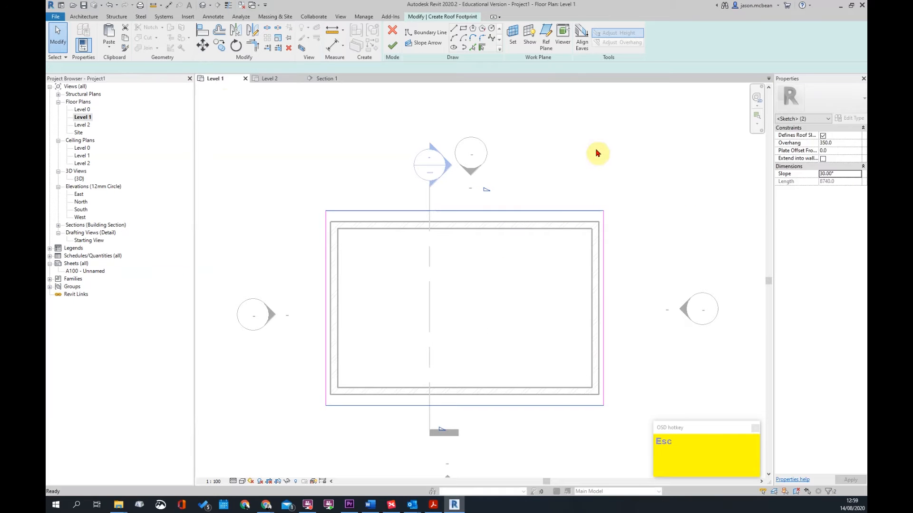
key("Escape")
left_click(392, 49)
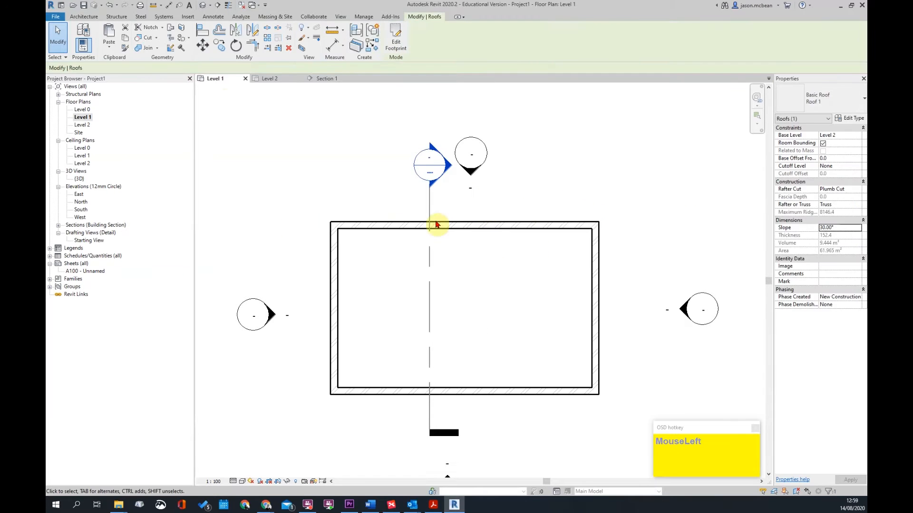
- Open the 3D view and examine the roof and the gable walls of the building
key("Escape")
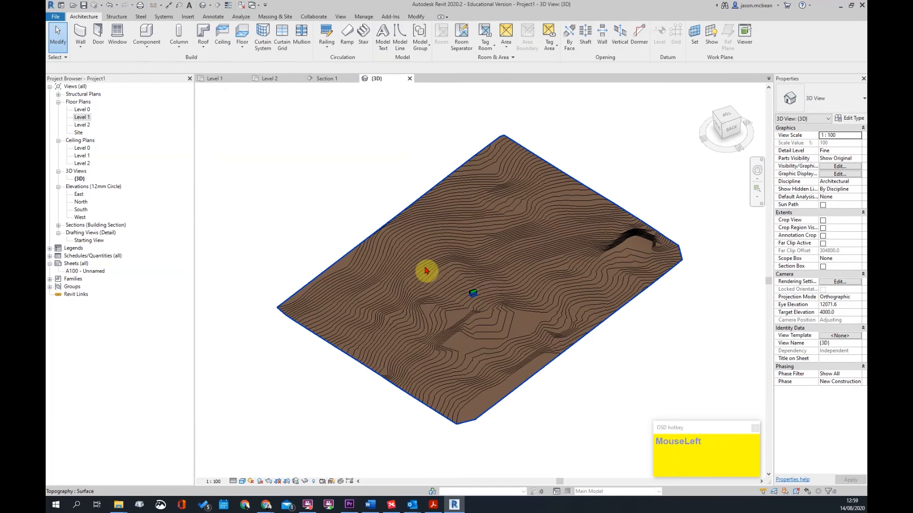
scroll(481, 289, "up", 5)
scroll(385, 284, "up", 3)
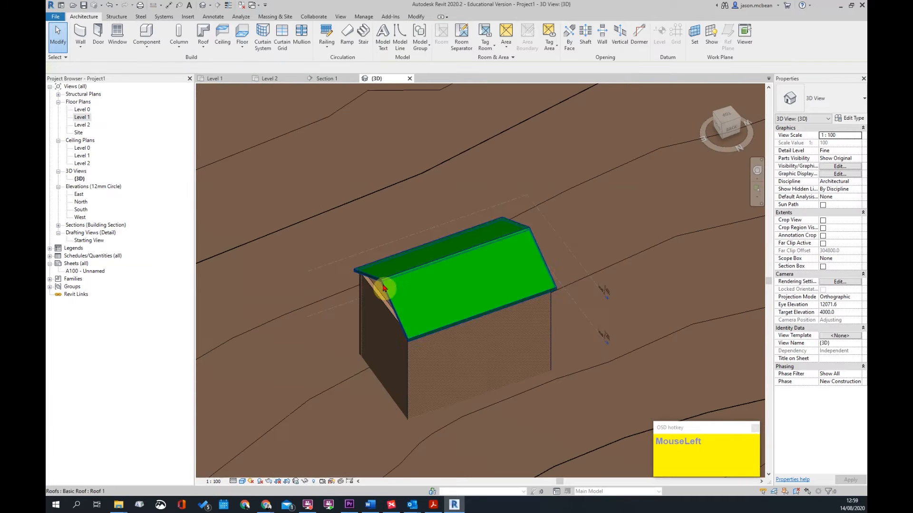
left_click(381, 285)
middle_click_drag(550, 316, 465, 322, "shift")
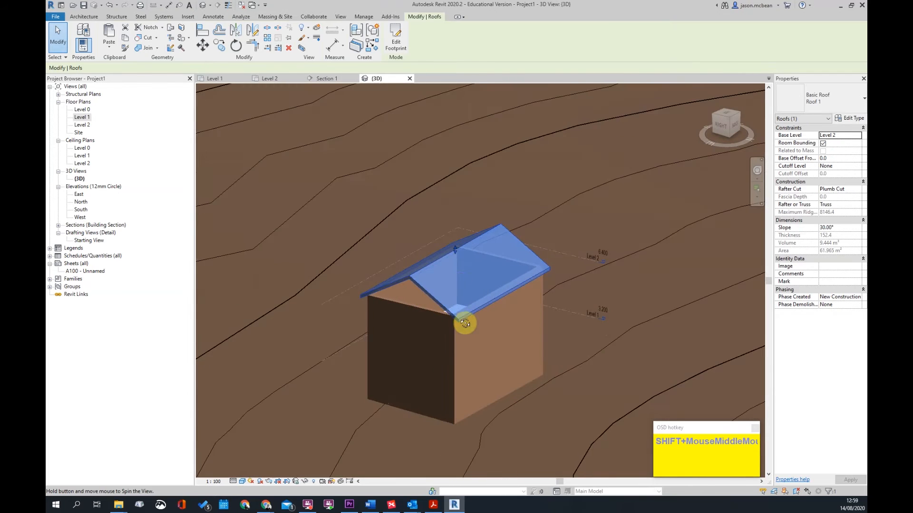
scroll(442, 262, "up", 3)
key("Escape")
- Rename the roof's type to Tiles in its type properties
left_click(385, 299)
left_click(849, 118)
left_click(626, 234)
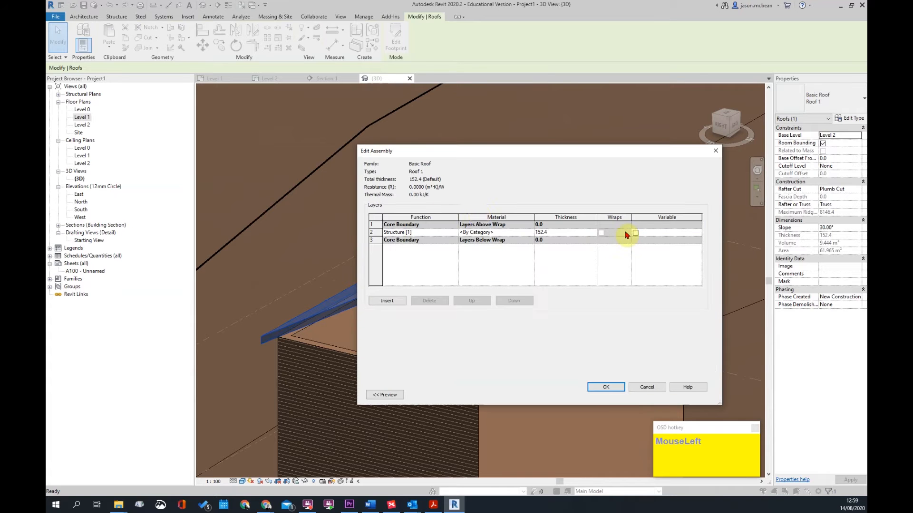
key("Escape")
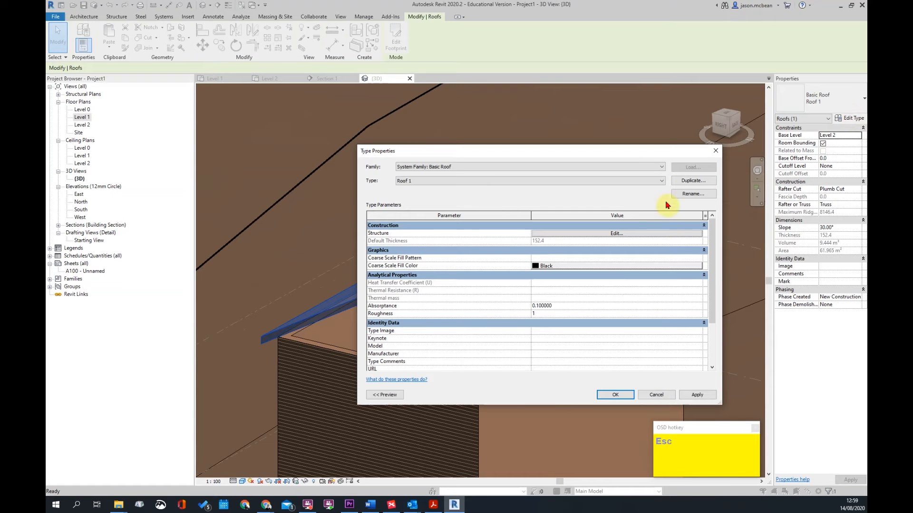
left_click(690, 195)
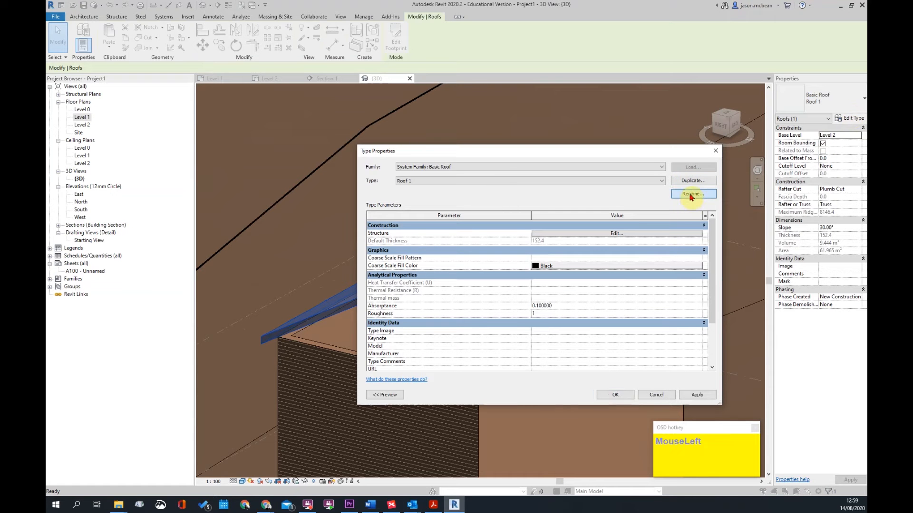
type("Tiles")
key("Return")
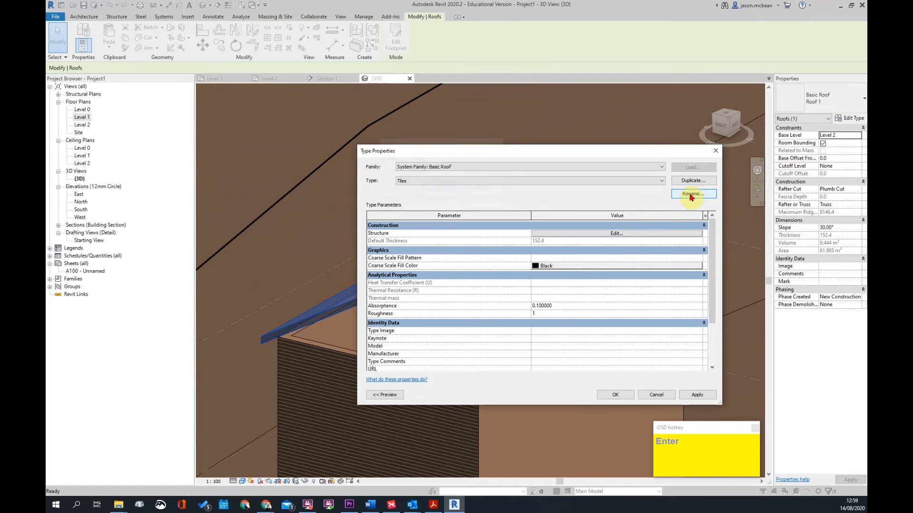
- In the Tiles roof assembly, change the structure layer's function to Substrate [2] and its thickness to 50
left_click(619, 233)
left_click(442, 234)
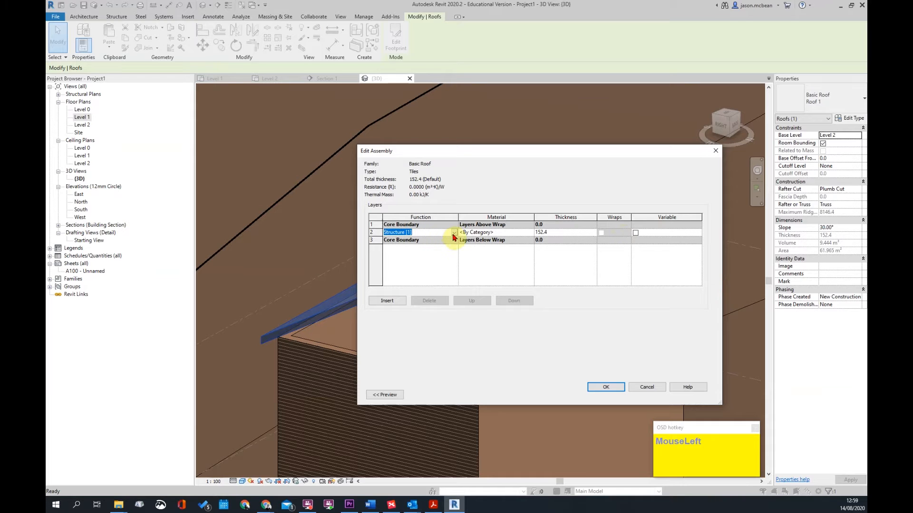
left_click(453, 233)
left_click(454, 233)
left_click(453, 233)
left_click(397, 246)
left_click(558, 233)
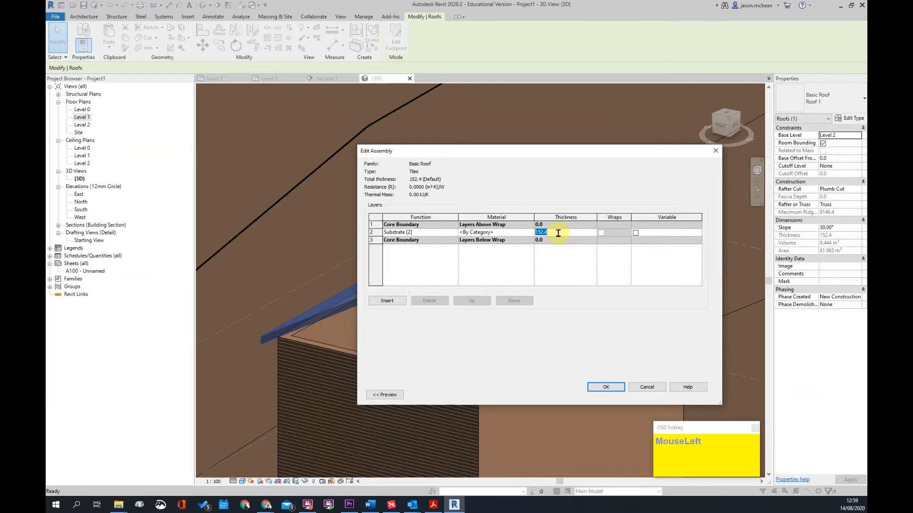
type("50")
- Search the materials for "tile" and assign Roofing, Tile to the substrate layer
left_click(528, 235)
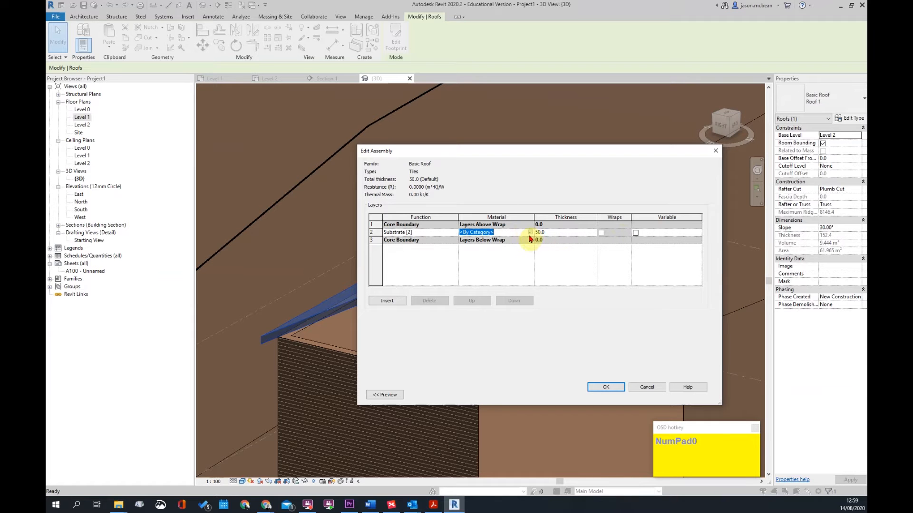
left_click(531, 233)
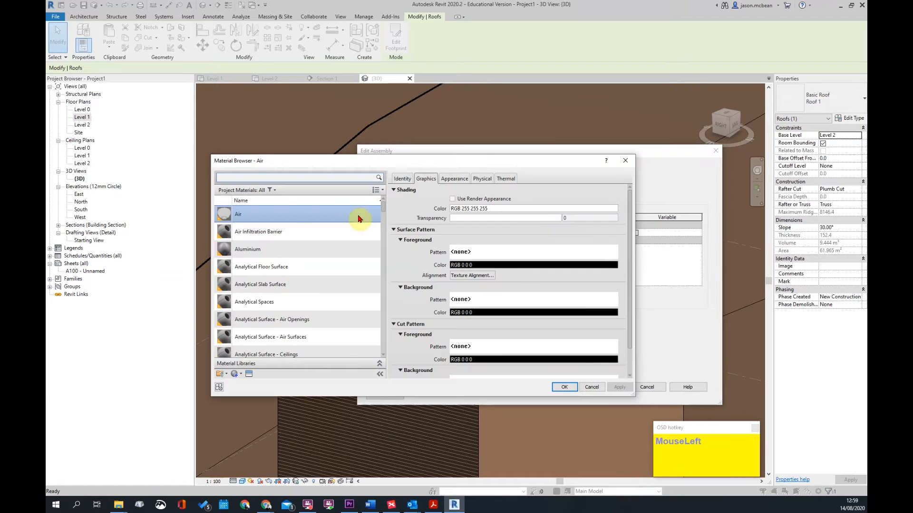
left_click(241, 177)
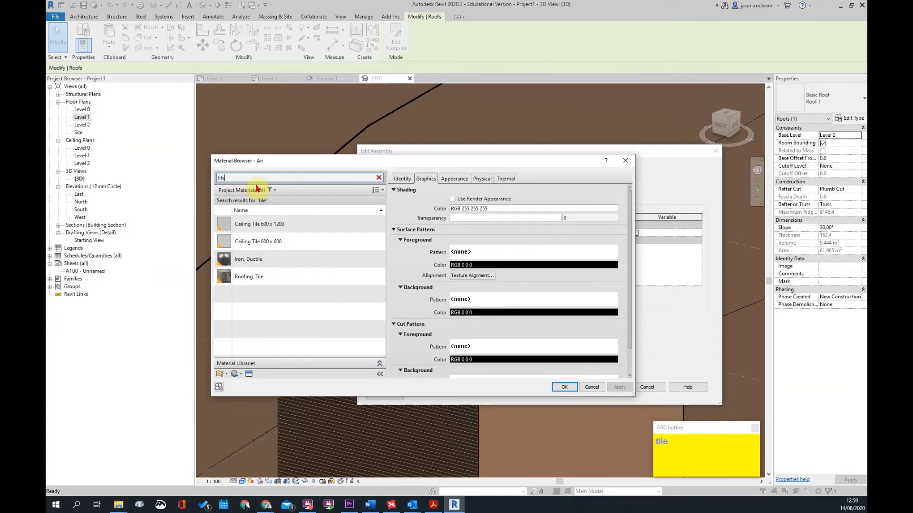
left_click(259, 276)
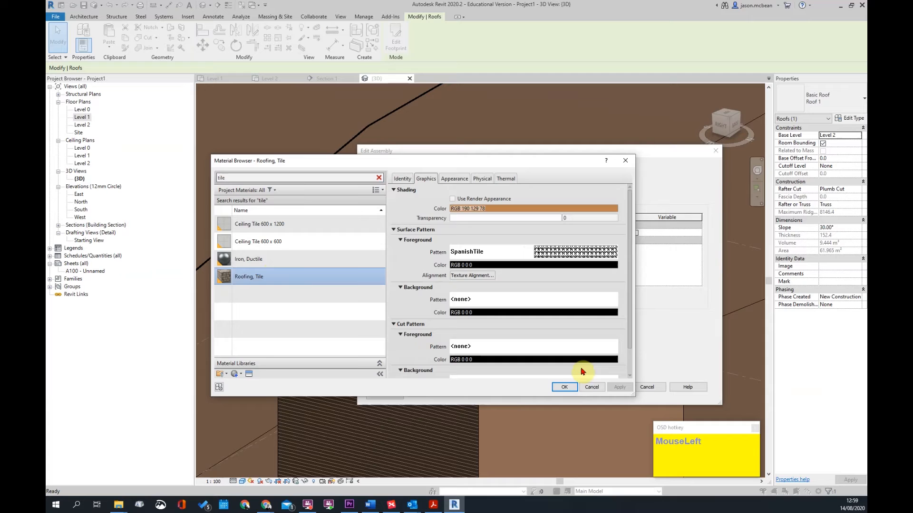
left_click(565, 387)
- Insert a new layer in the Tiles roof assembly and place it directly beneath the Roofing, Tile layer
left_click(386, 301)
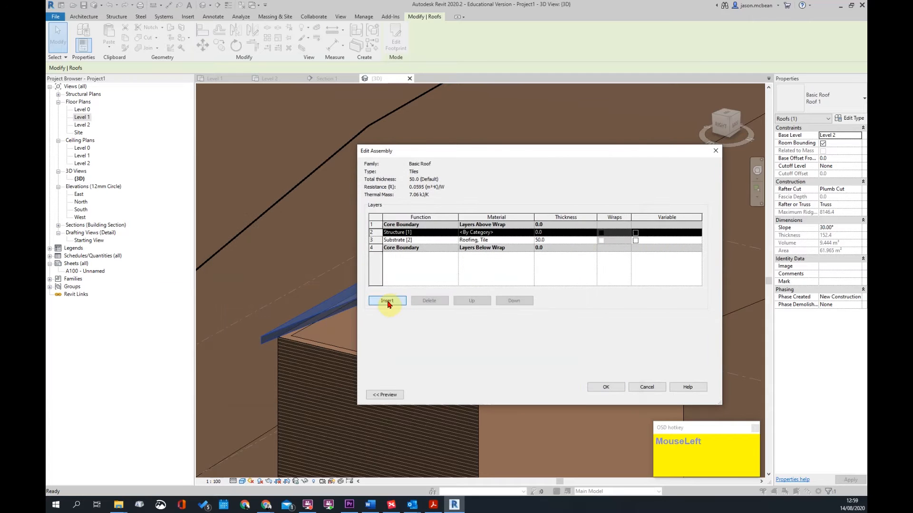
left_click(473, 301)
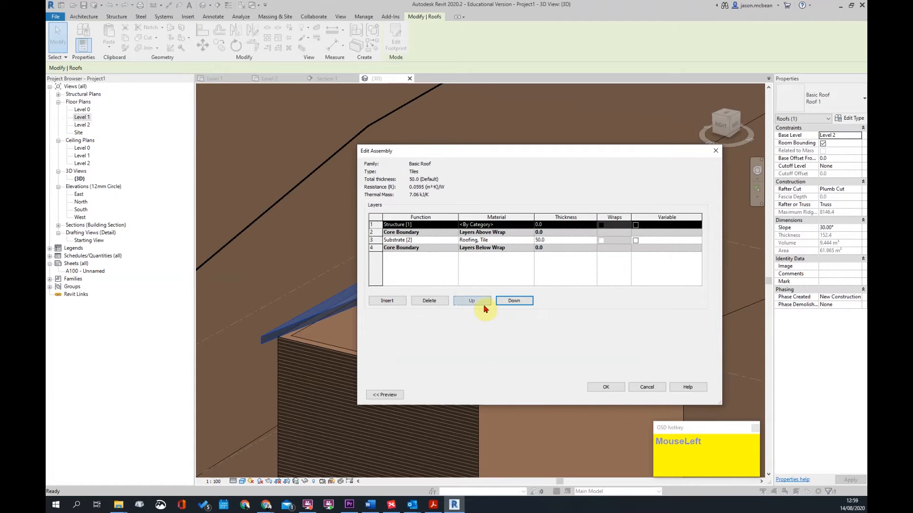
left_click(518, 303)
left_click(518, 303)
left_click(392, 239)
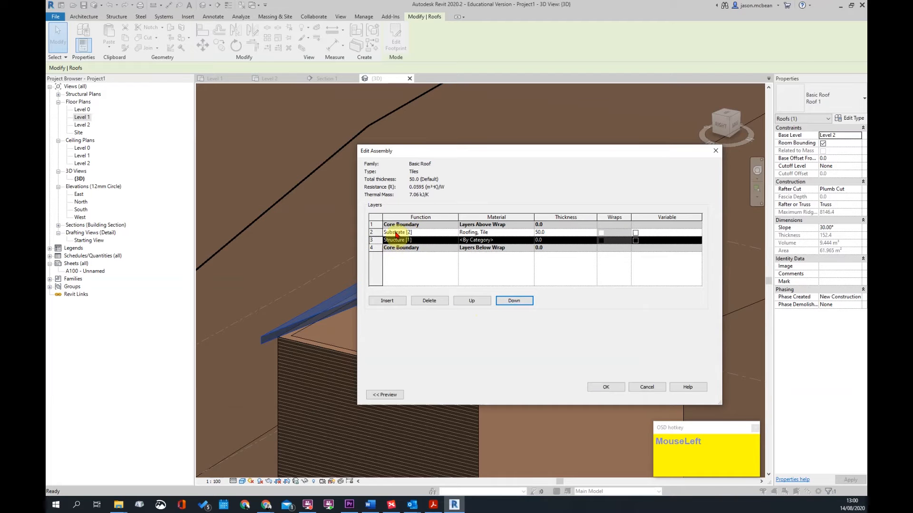
left_click(371, 232)
- Set the new layer's function to Substrate [2] and its thickness to 38
left_click(417, 240)
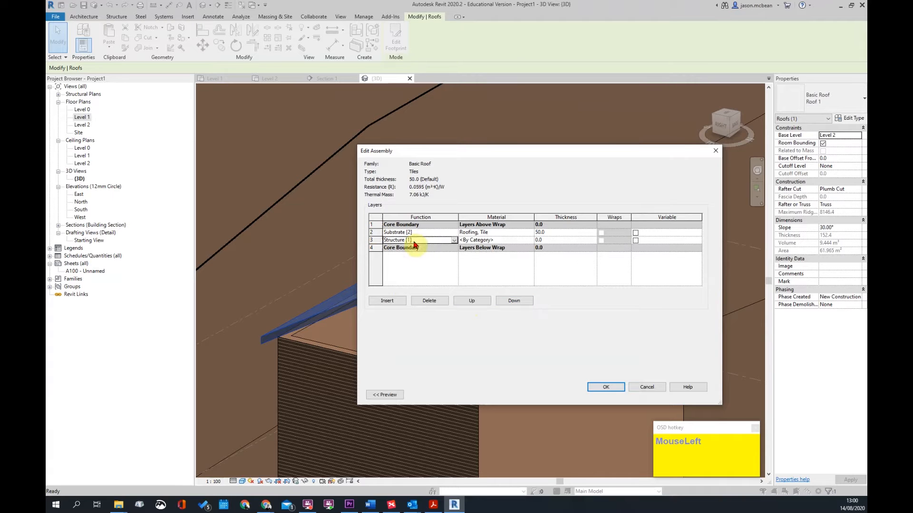
left_click(454, 240)
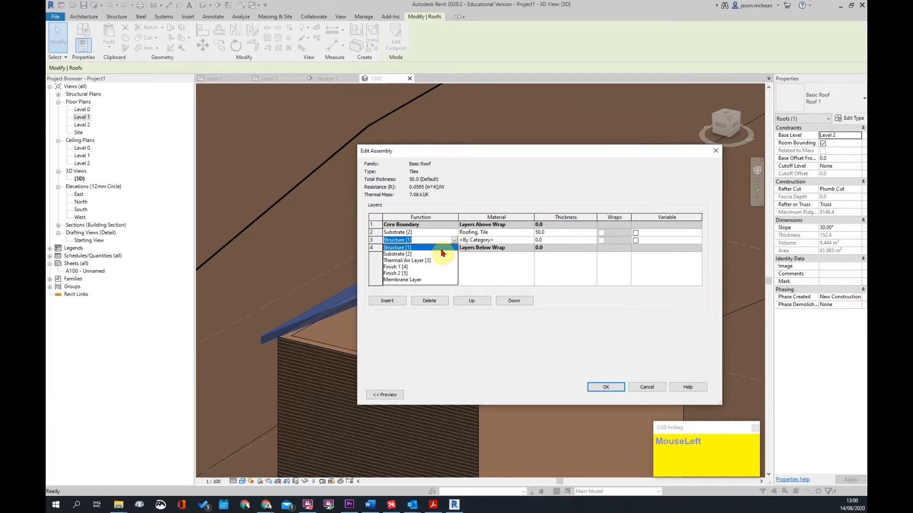
left_click(405, 256)
left_click(540, 240)
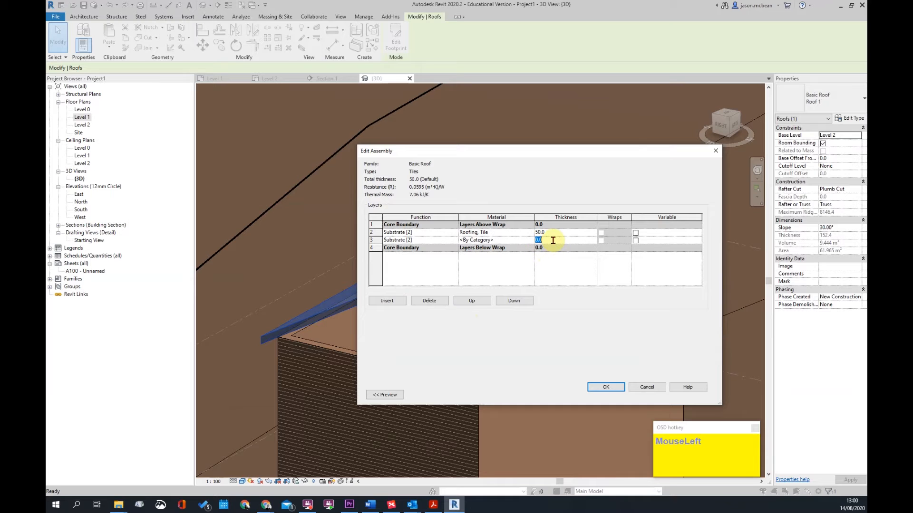
type("38")
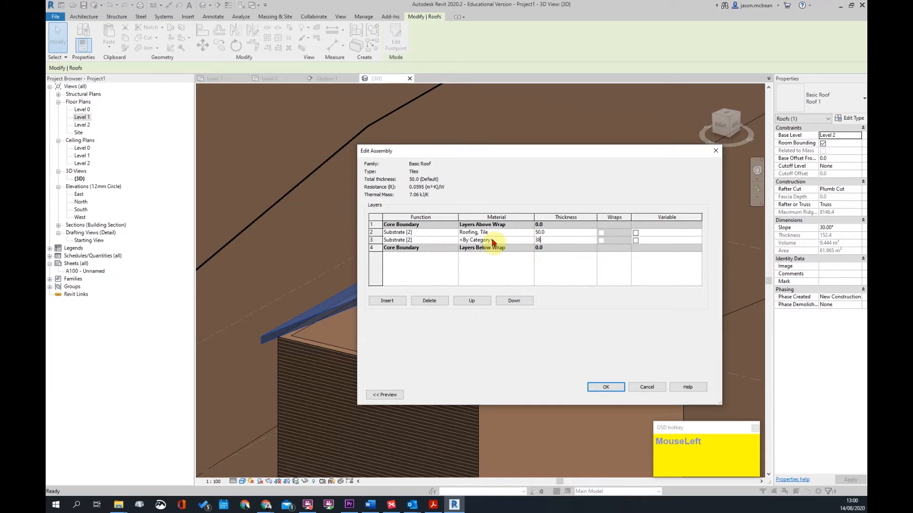
left_click(426, 244)
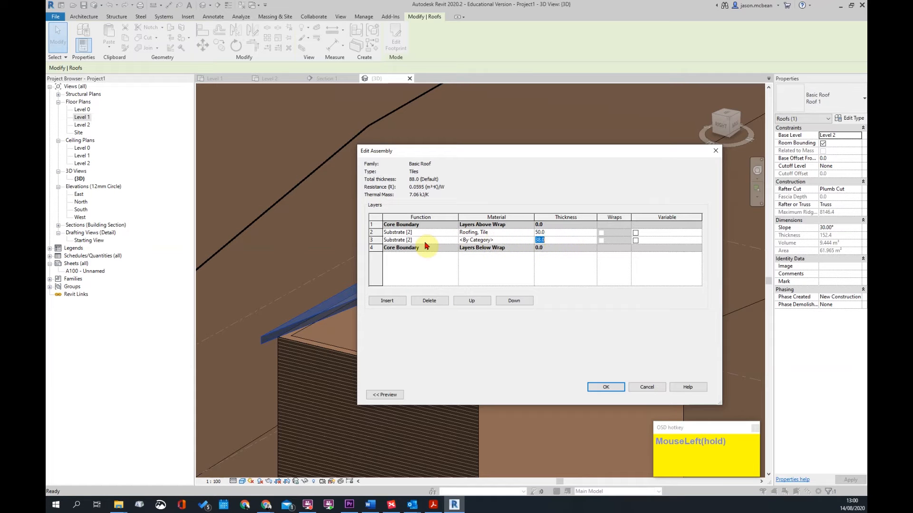
- Add another layer beneath the 38 layer, with function Substrate [2] and a thickness of 114
left_click(371, 241)
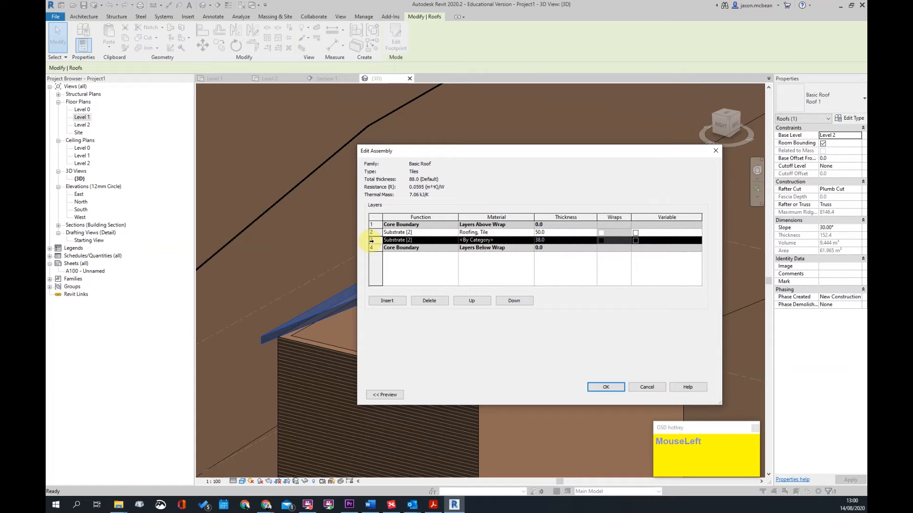
left_click(387, 301)
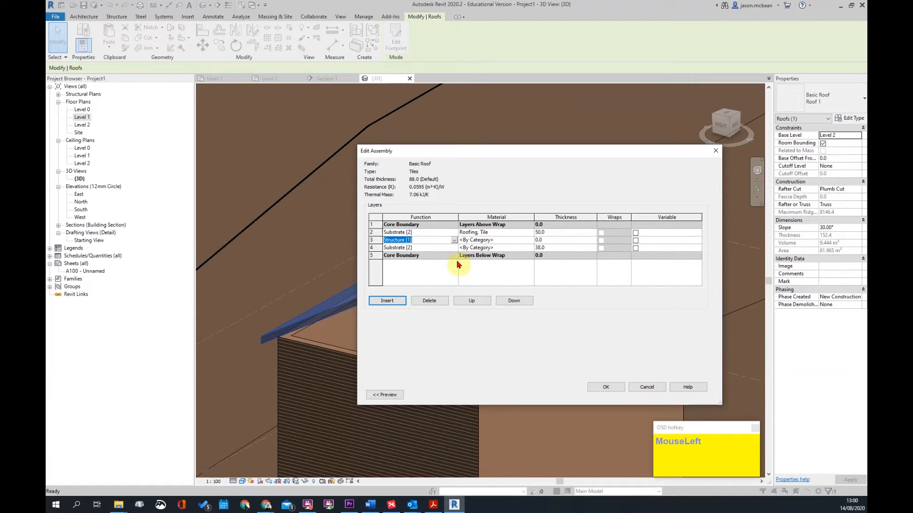
left_click(512, 303)
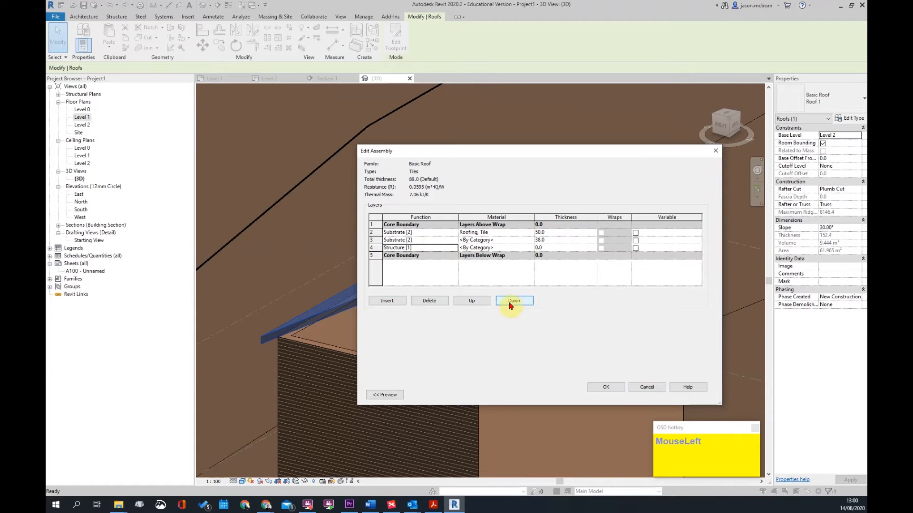
left_click(453, 248)
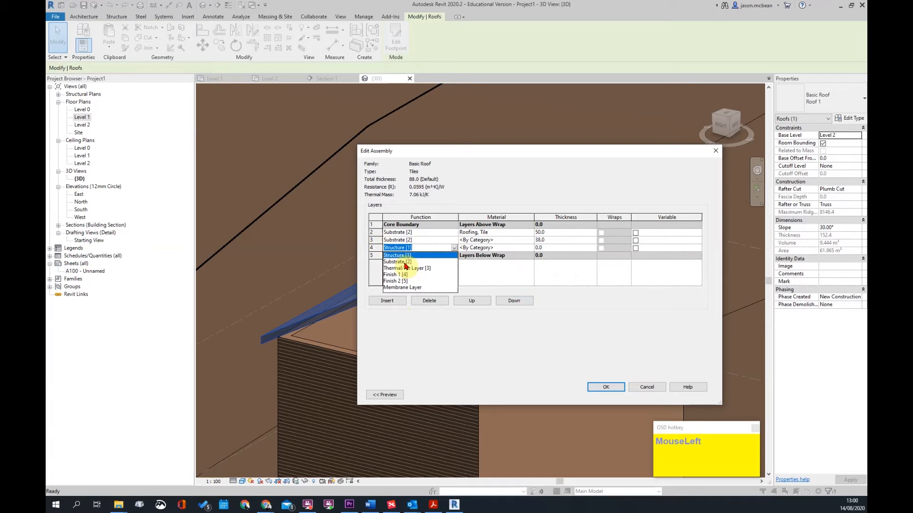
left_click(410, 264)
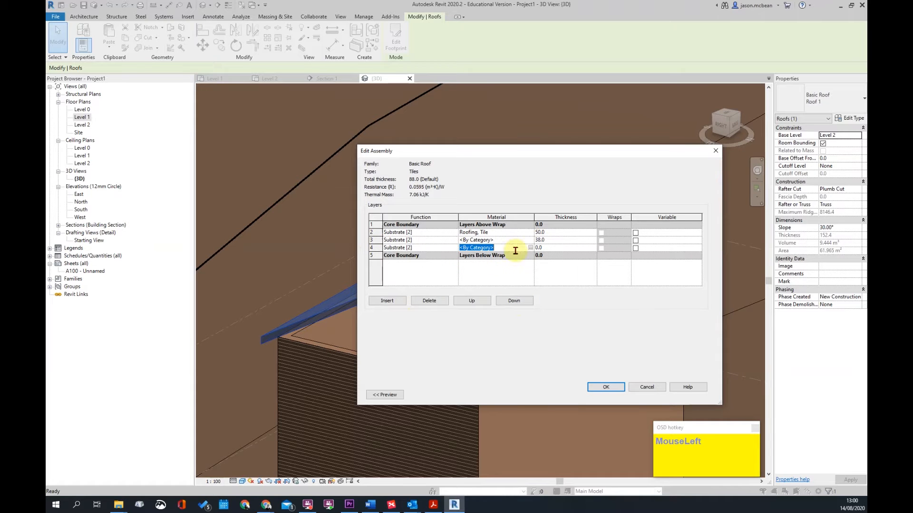
left_click(558, 246)
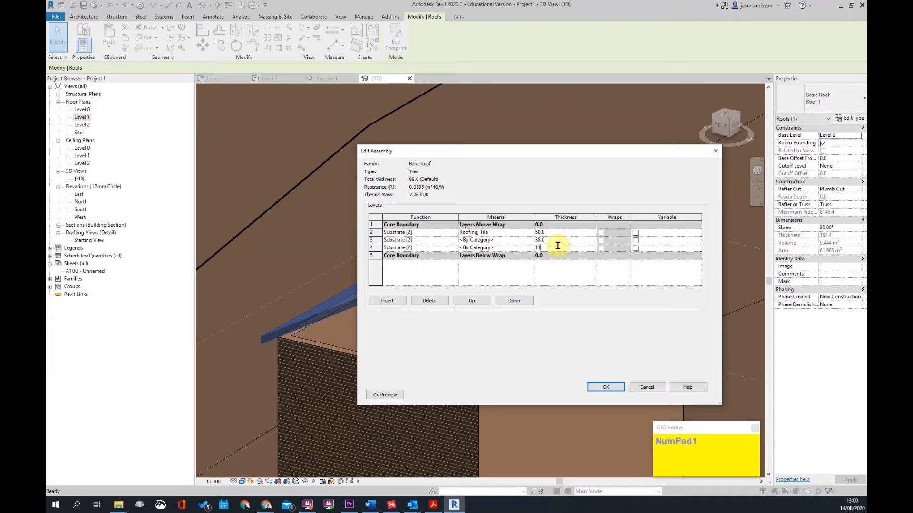
type("114")
left_click(580, 274)
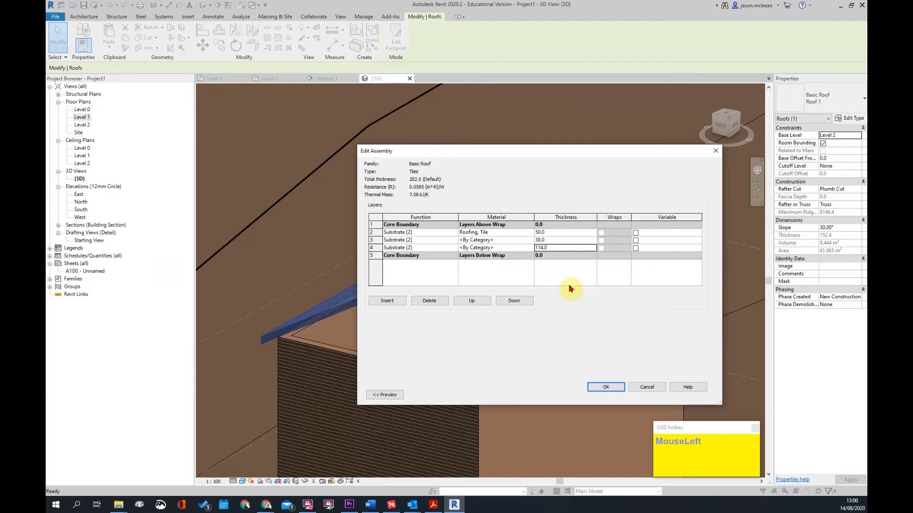
- Search the materials for "tim" and assign Structure, Timber Joist/Rafter Layer to the 38 layer
left_click(527, 241)
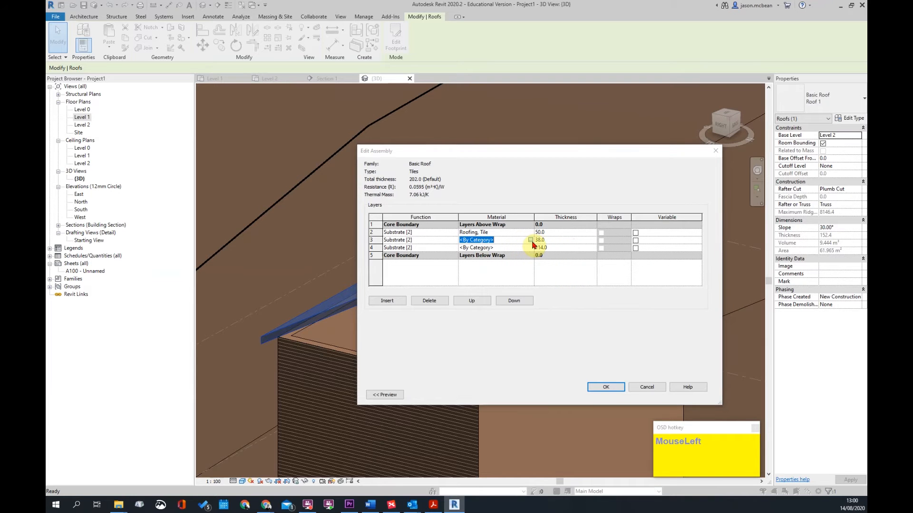
left_click(531, 240)
left_click(241, 178)
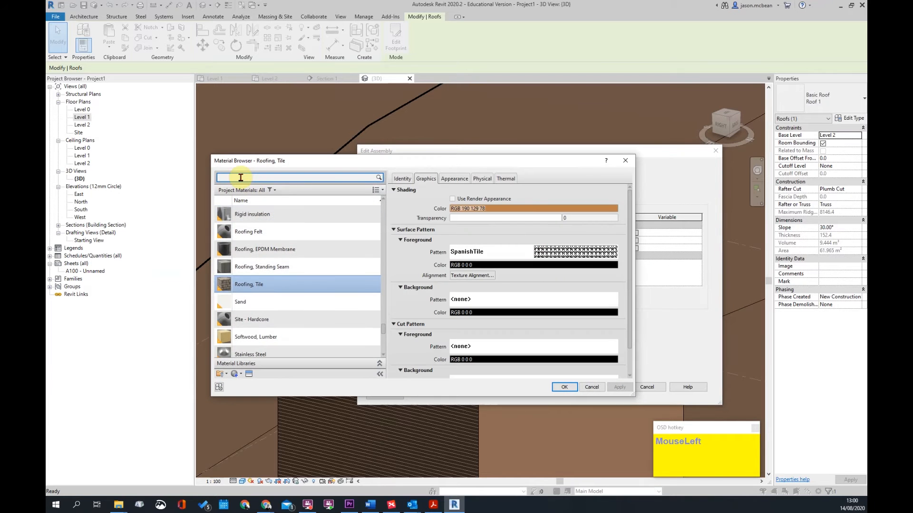
type("tim")
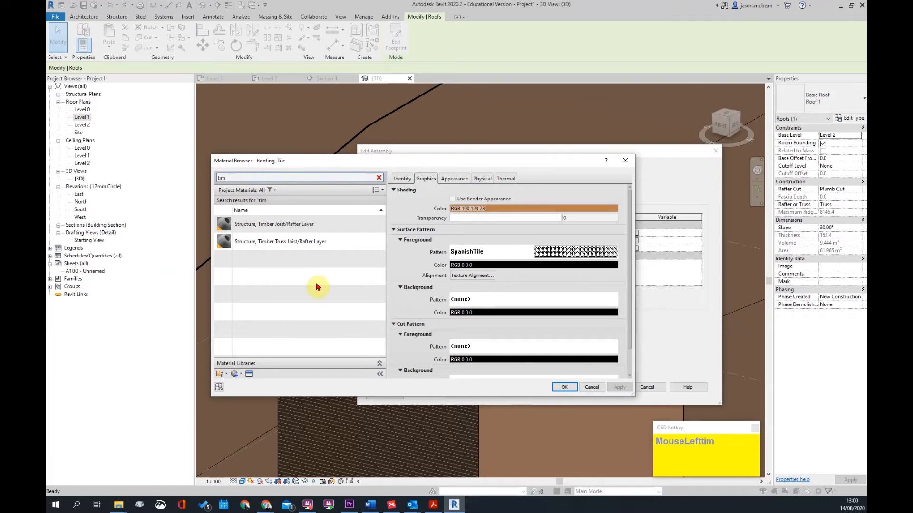
left_click(267, 228)
double_click(268, 228)
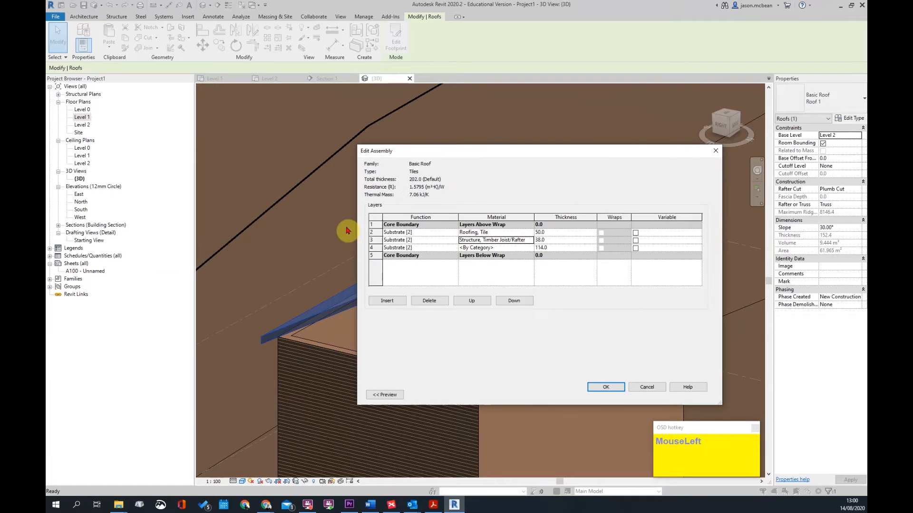
- Try to copy the 38 layer's material name into the material of the 114 layer
left_click(523, 243)
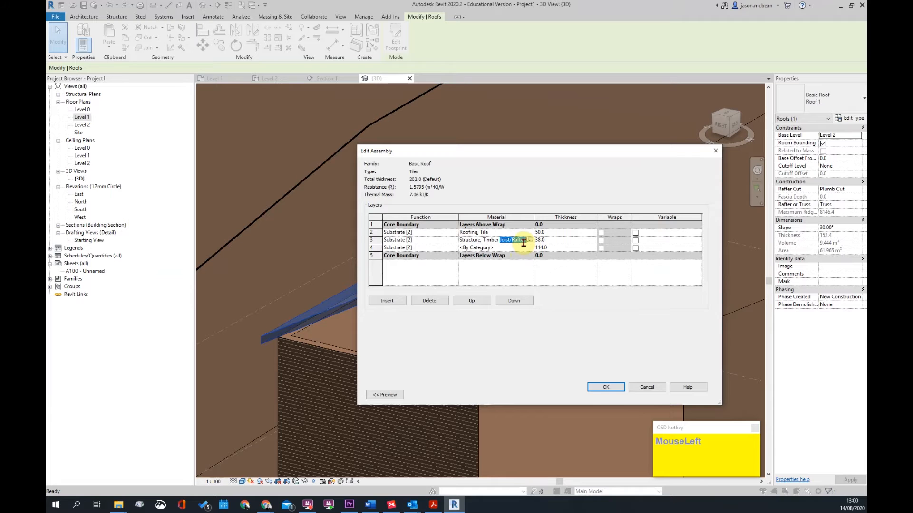
left_click(531, 240)
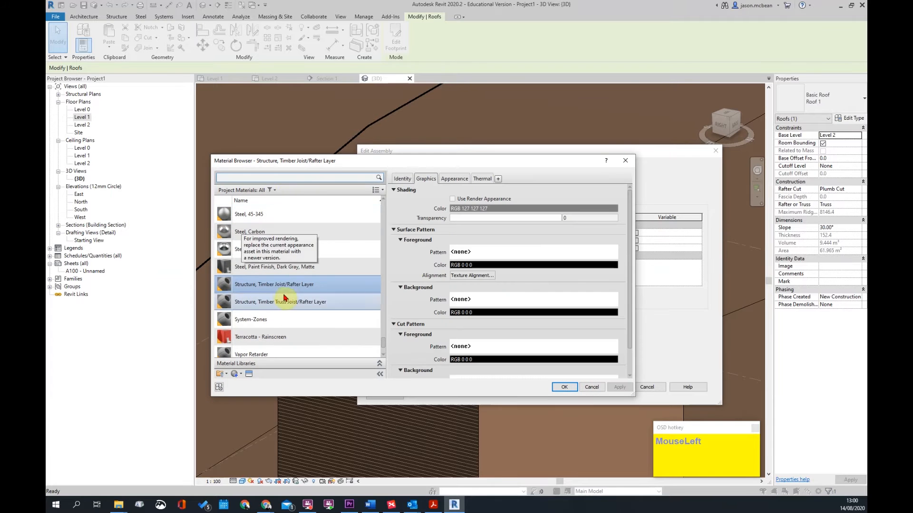
left_click(564, 387)
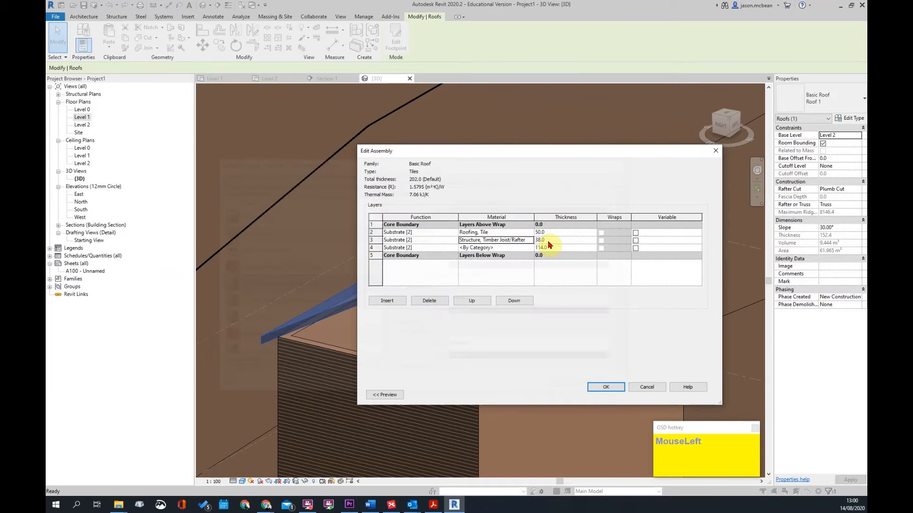
double_click(507, 241)
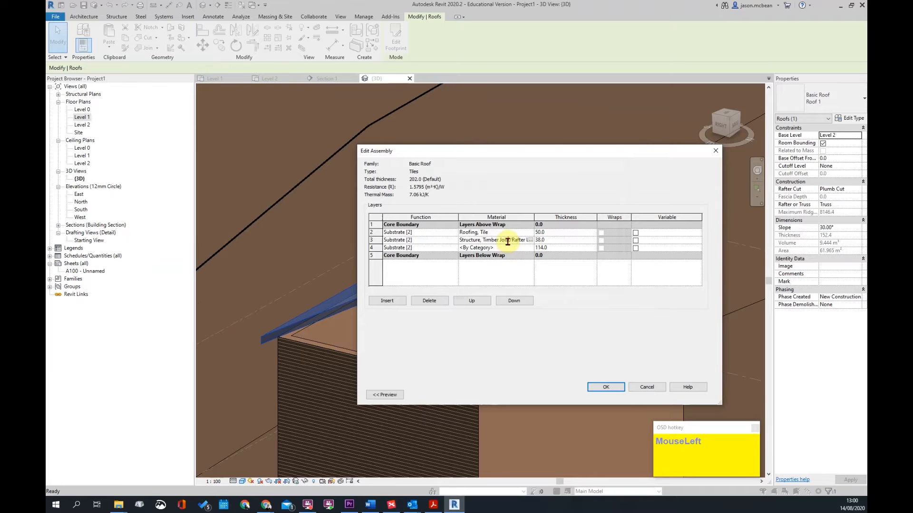
left_click_drag(523, 240, 447, 240)
key("ctrl+c")
left_click(501, 249)
left_click(531, 267)
left_click(520, 253)
left_click(513, 245)
left_click(519, 254)
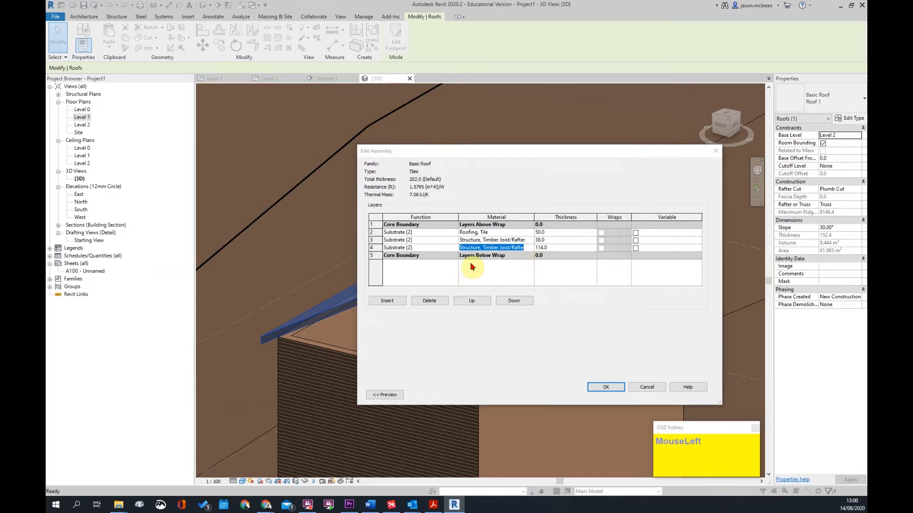
- Assign Structure, Timber Joist/Rafter Layer from the material list to the 114 layer
left_click(530, 248)
double_click(292, 280)
left_click(526, 255)
left_click(510, 253)
- Examine the appearance settings of the Structure, Timber Joist/Rafter Layer material alongside the roof assembly's layer list
left_click(522, 241)
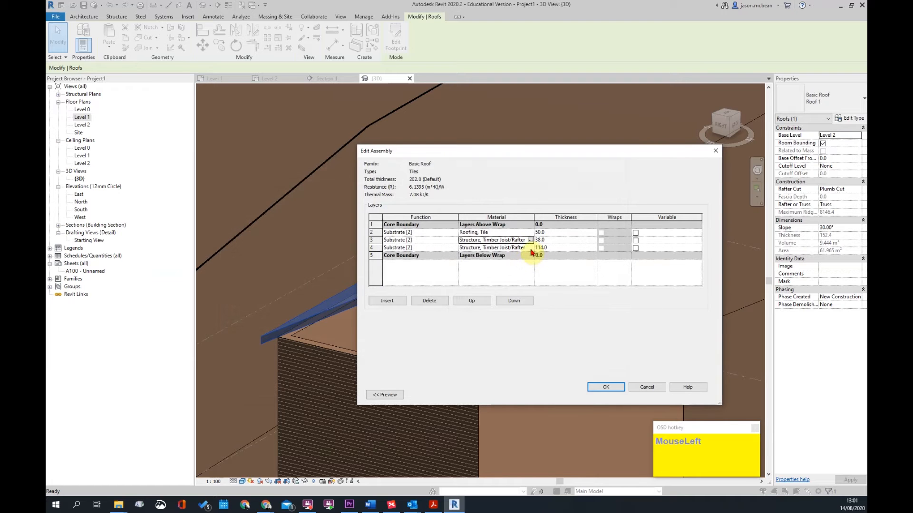
left_click(530, 240)
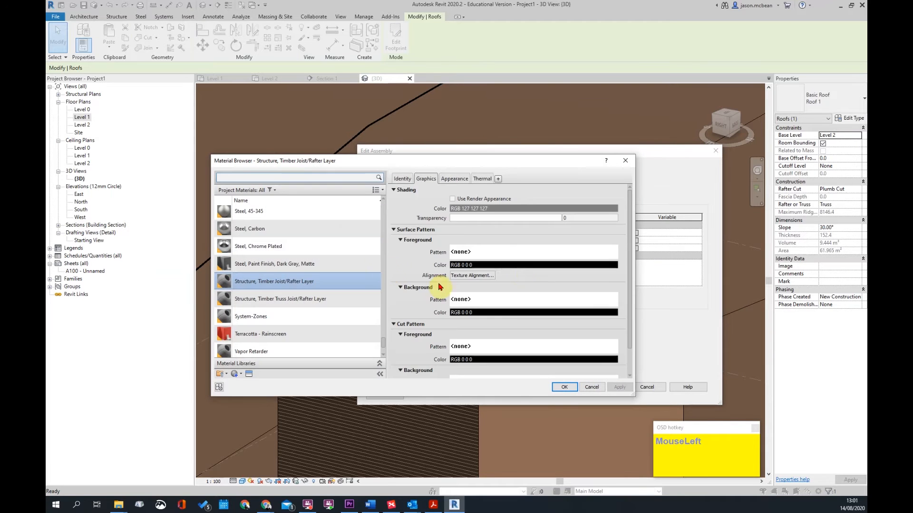
left_click(455, 179)
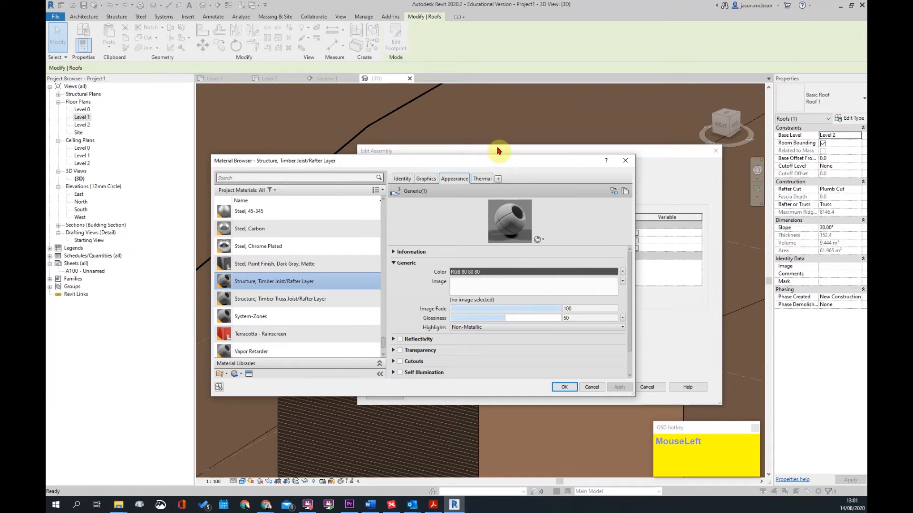
left_click_drag(489, 169, 477, 356)
left_click(538, 226)
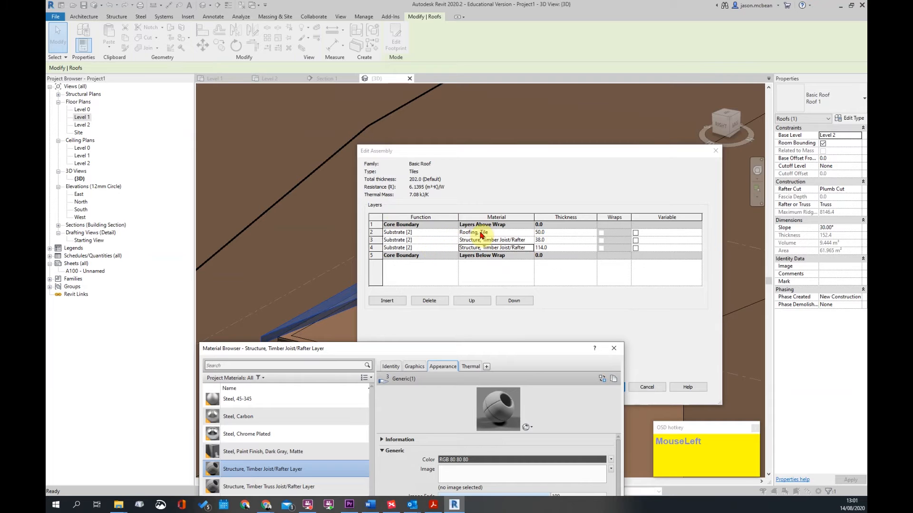
left_click_drag(502, 354, 533, 191)
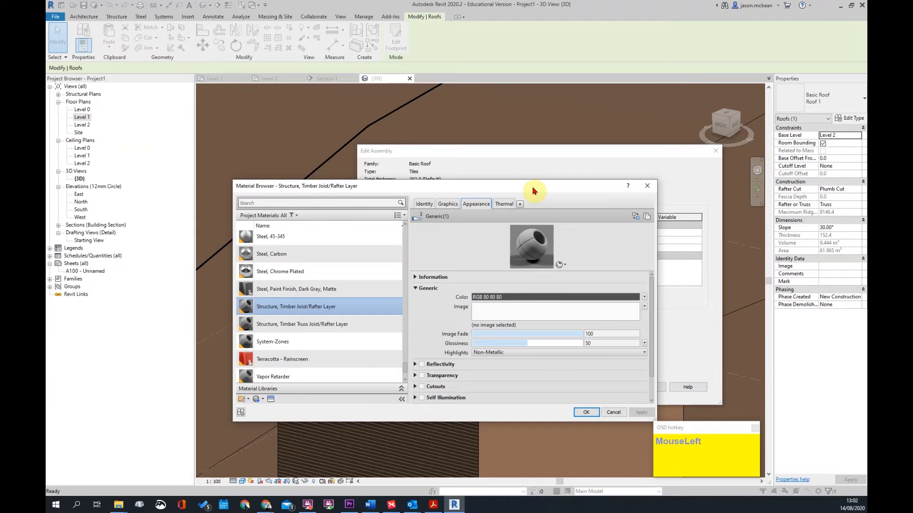
scroll(305, 371, "down", 1)
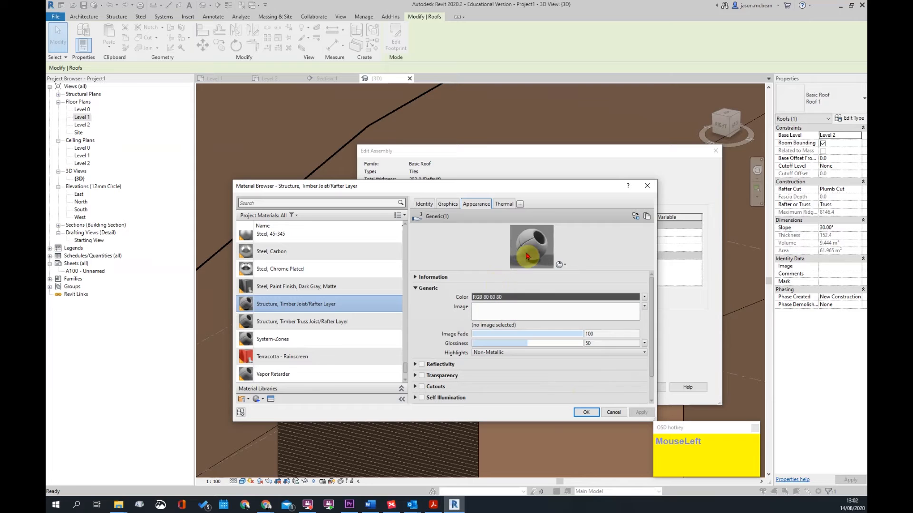
- Delete the Air thermal asset from the Structure, Timber Joist/Rafter Layer material
left_click(505, 204)
left_click(647, 217)
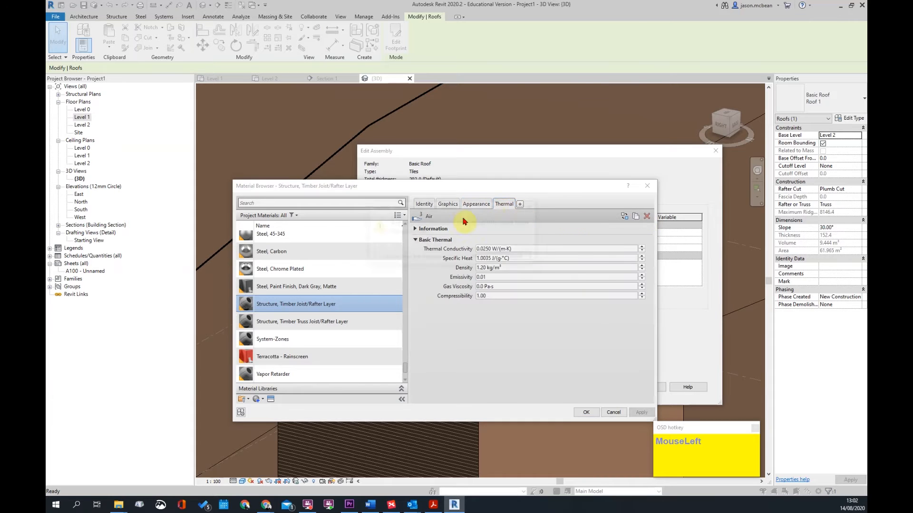
left_click(482, 257)
- Replace the appearance asset of the Structure, Timber Joist/Rafter Layer material with Pine from the Appearance Library's Wood category
left_click(476, 204)
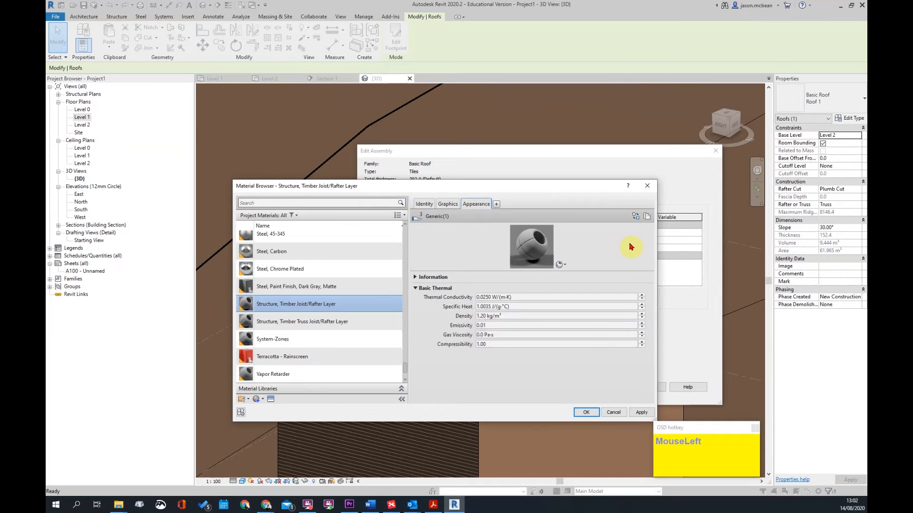
left_click(639, 219)
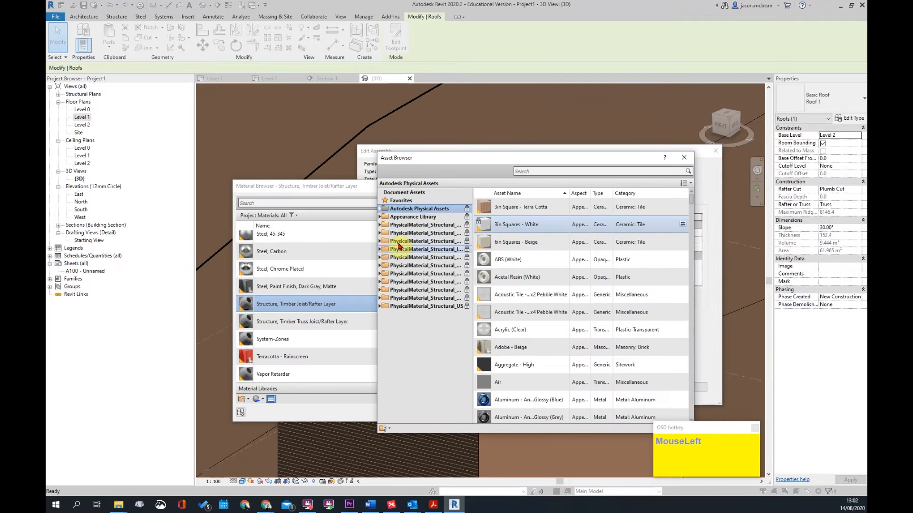
left_click(413, 217)
left_click(380, 217)
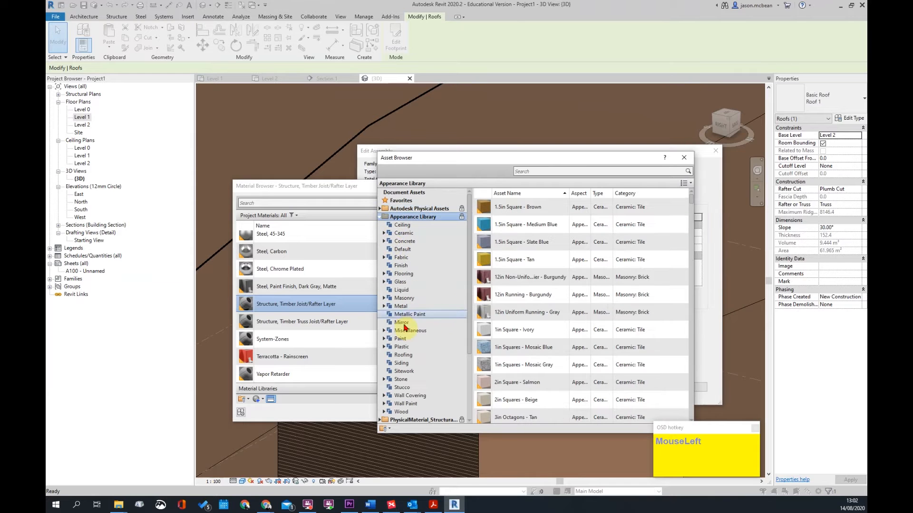
left_click(401, 412)
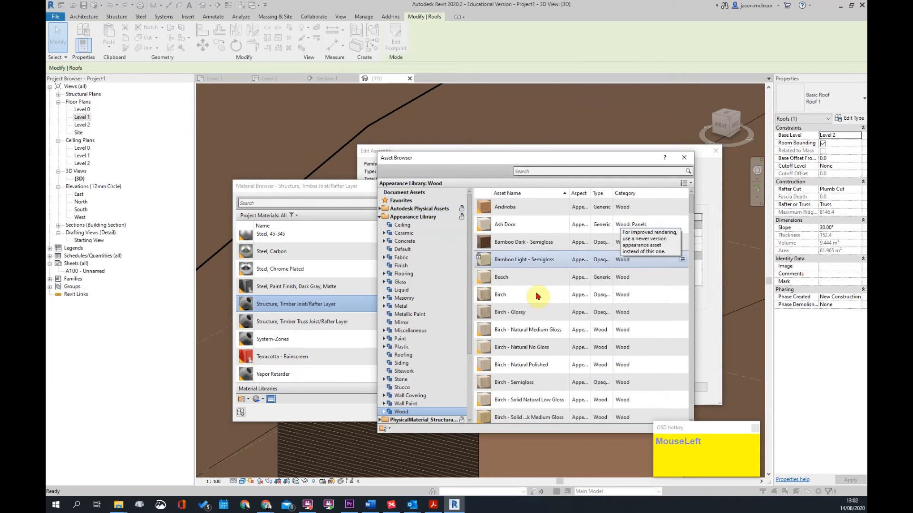
scroll(550, 319, "down", 4)
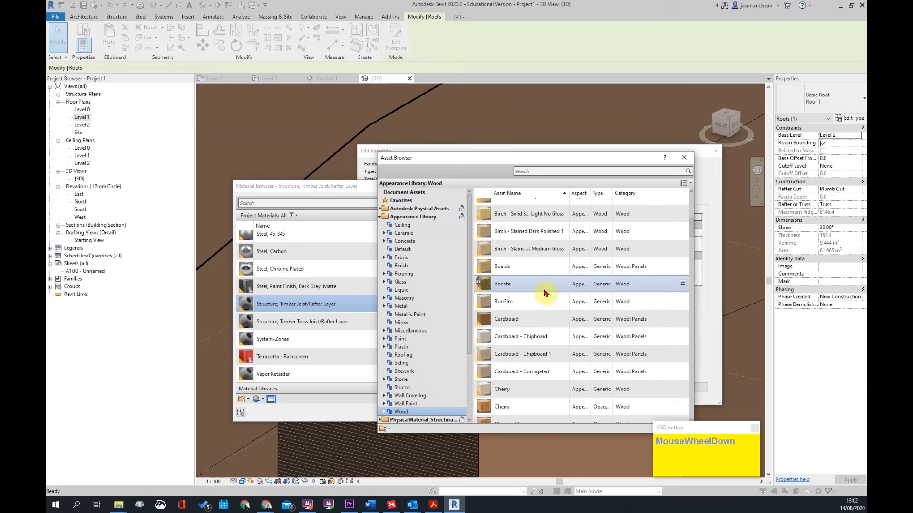
scroll(551, 294, "down", 8)
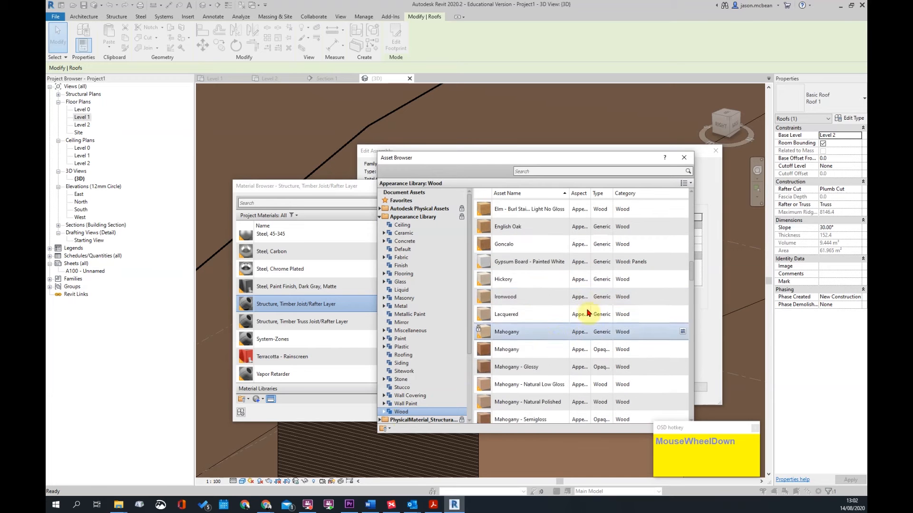
scroll(586, 333, "down", 9)
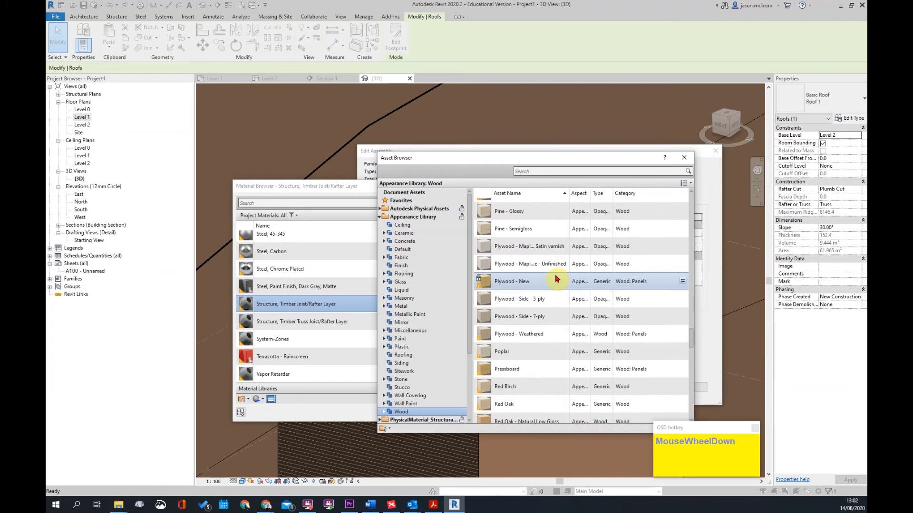
scroll(549, 244, "up", 1)
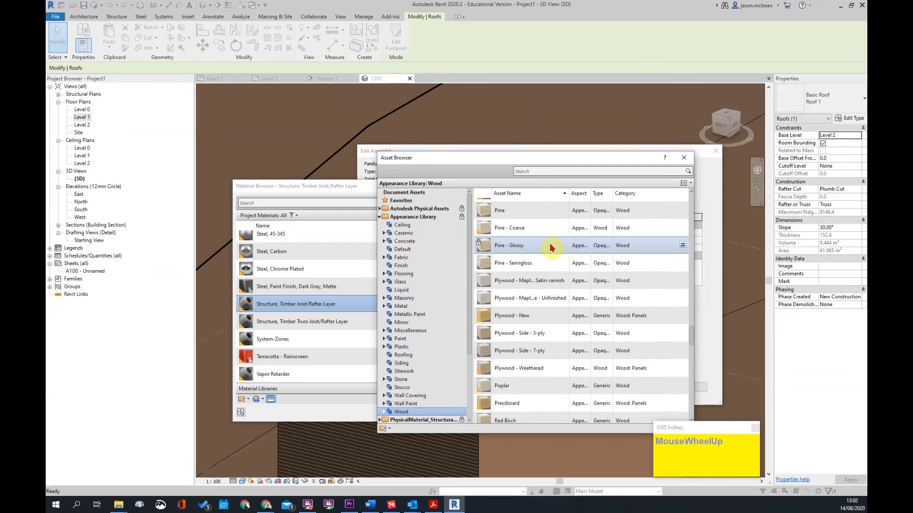
left_click(498, 233)
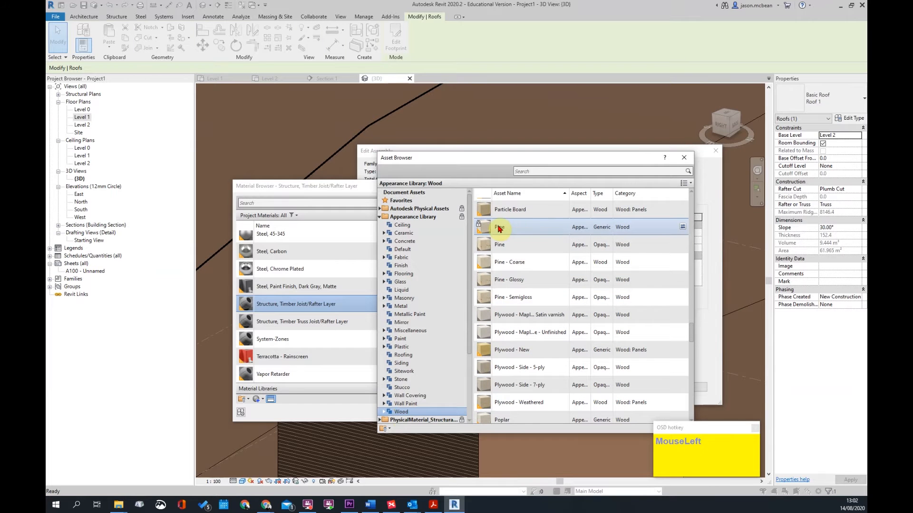
left_click(683, 160)
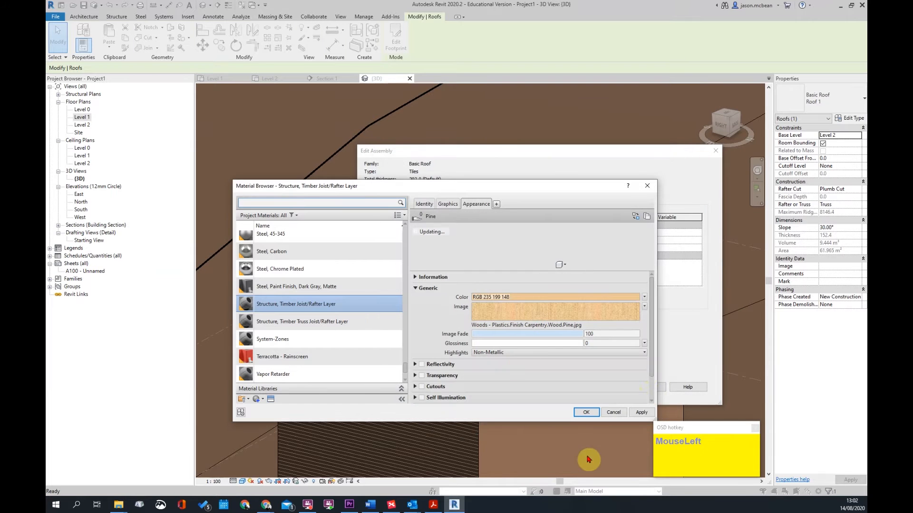
left_click(641, 413)
left_click(586, 413)
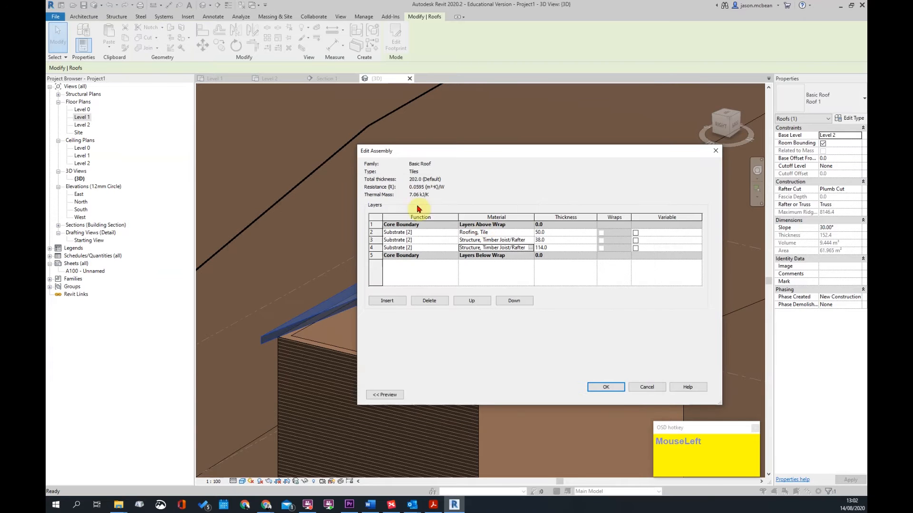
- Turn on Use Render Appearance for the Structure, Timber Joist/Rafter Layer material's shading and accept the Tiles roof type changes
left_click(530, 248)
left_click(473, 224)
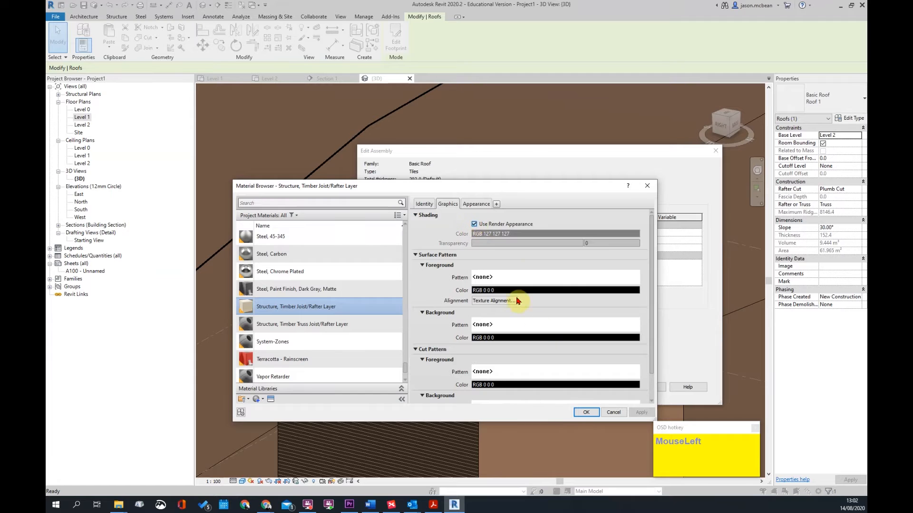
left_click(586, 413)
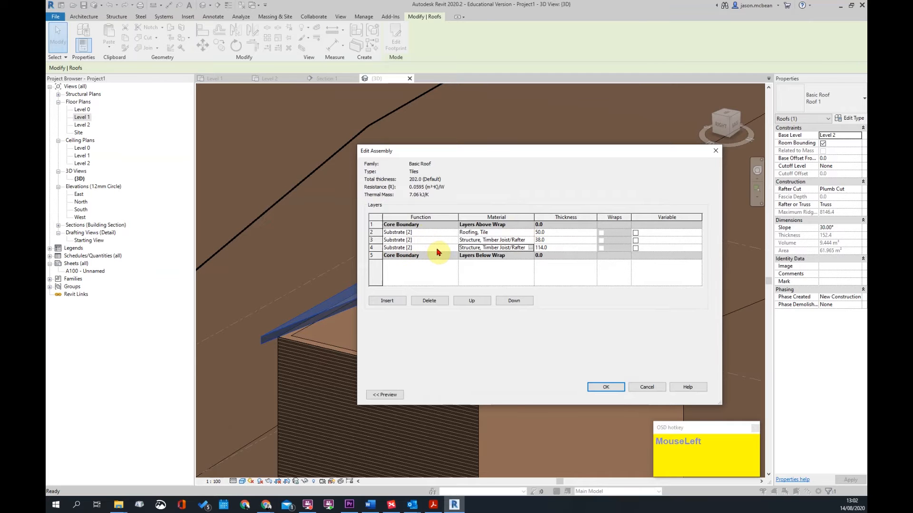
left_click(607, 387)
left_click(714, 396)
left_click(616, 395)
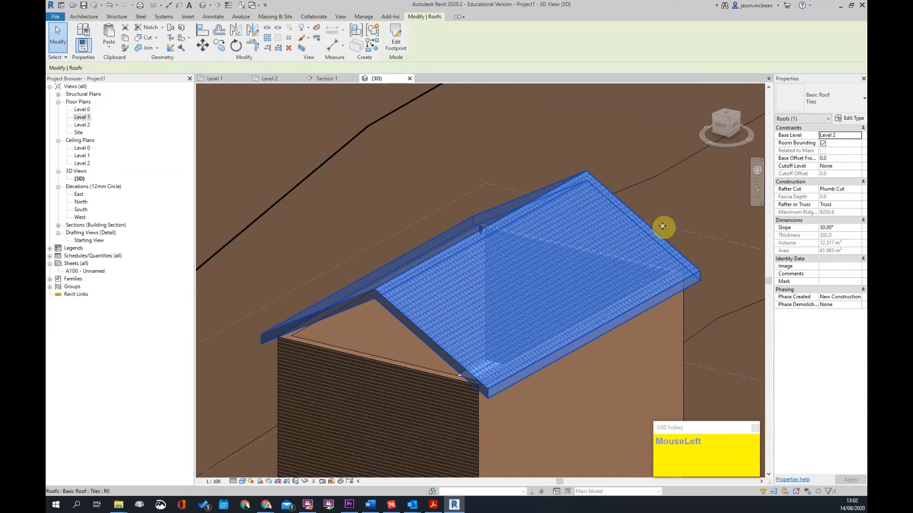
- Inspect the completed roof in 3D and open the Section 1 building section
left_click(688, 200)
scroll(434, 279, "up", 2)
scroll(475, 300, "down", 2)
mouse_move(475, 299)
middle_mouse_down("shift")
mouse_move(550, 277)
mouse_move(284, 250)
middle_mouse_up("shift")
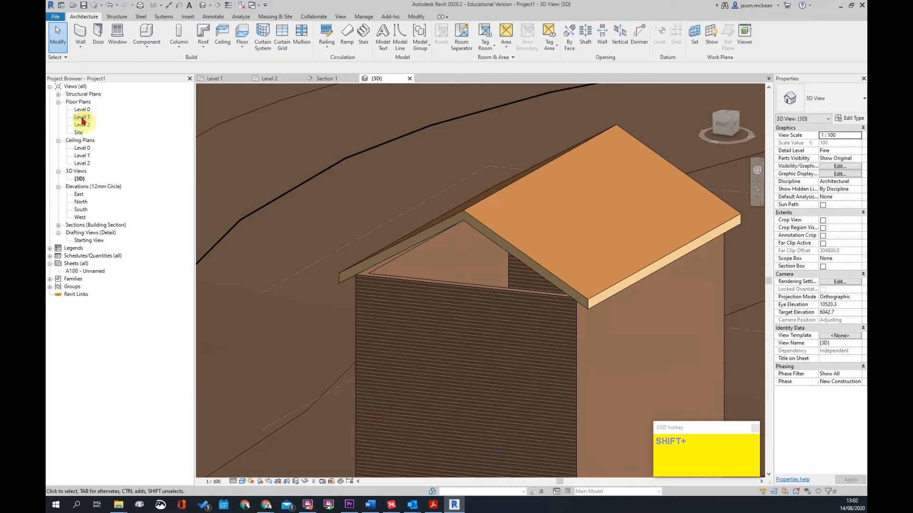
double_click(87, 242)
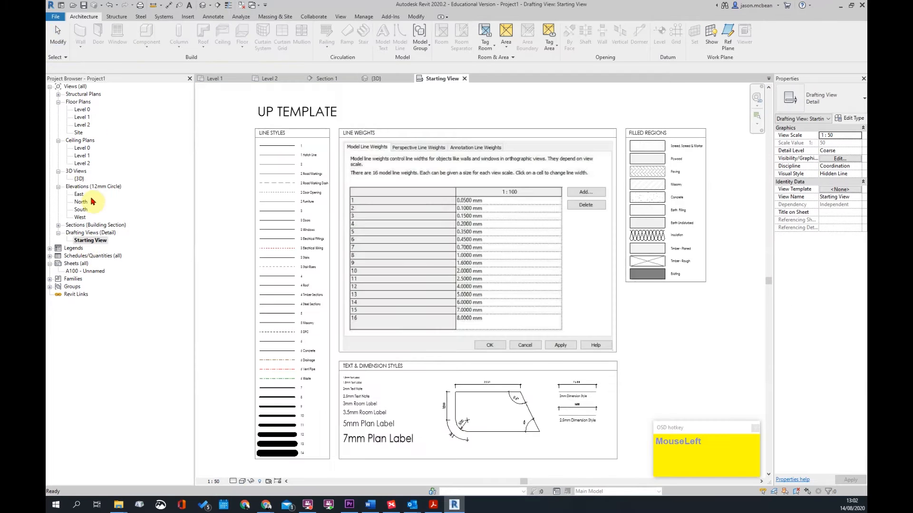
left_click(59, 227)
double_click(86, 233)
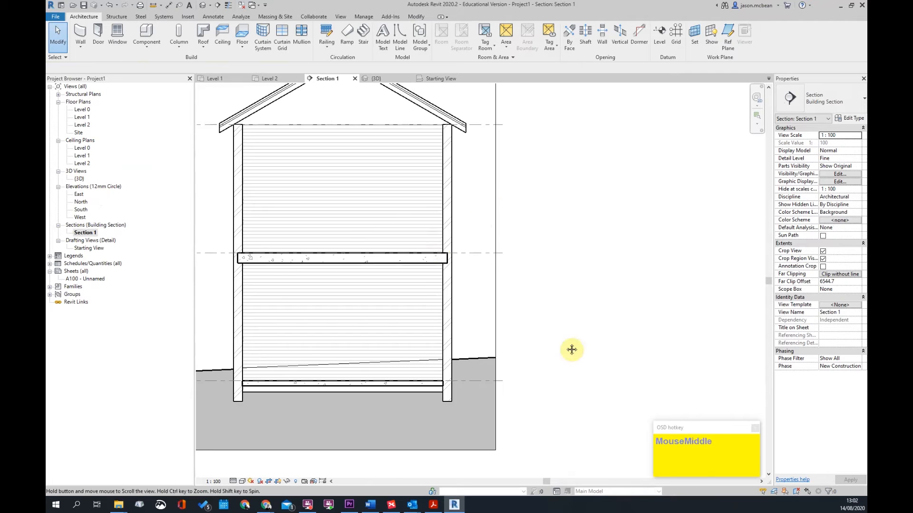
- Review the host layer cut line styles in Section 1's visibility and graphic overrides, keeping their line weights
middle_click_drag(557, 305, 474, 199)
scroll(475, 199, "up", 8)
scroll(534, 280, "down", 5)
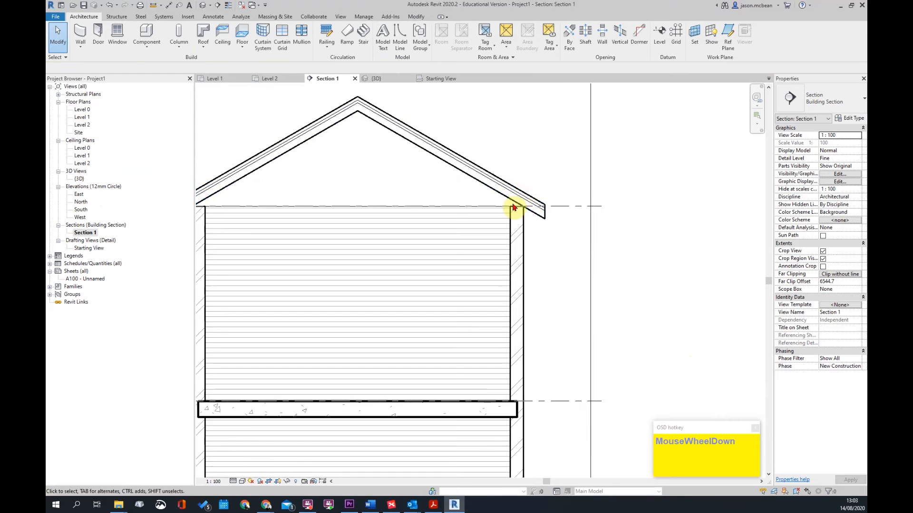
scroll(518, 200, "up", 3)
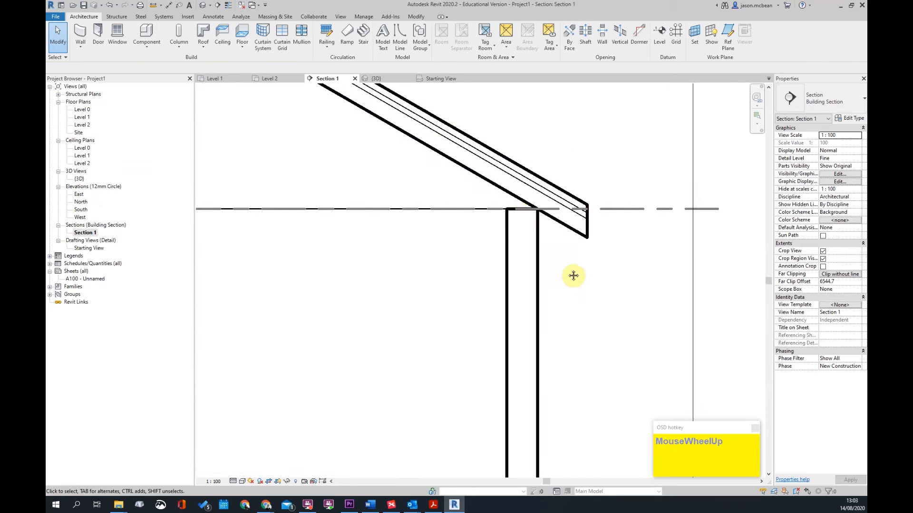
middle_click_drag(519, 208, 546, 210)
key("v")
key("g")
scroll(480, 319, "down", 1)
left_click(576, 321)
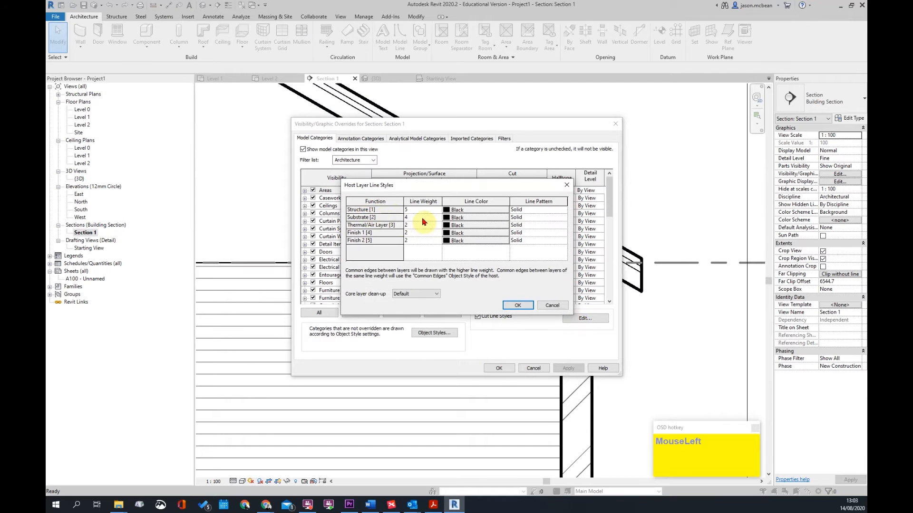
left_click(517, 305)
left_click(499, 368)
- Examine the roof's layer lines in the section from the eaves to the ridge
key("Escape")
left_click(613, 264)
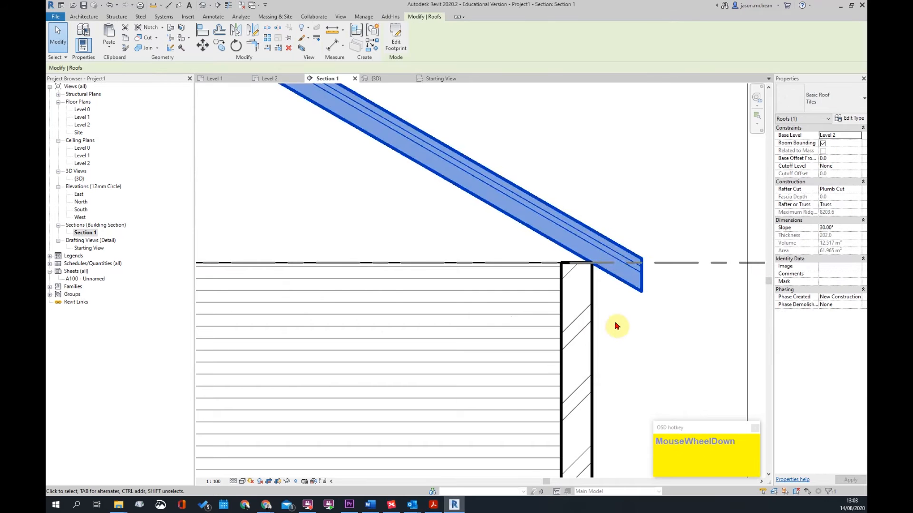
scroll(616, 315, "down", 3)
scroll(525, 233, "up", 2)
key("Escape")
middle_click_drag(483, 327, 443, 227)
middle_click_drag(500, 415, 412, 310)
scroll(607, 269, "down", 1)
scroll(554, 175, "up", 5)
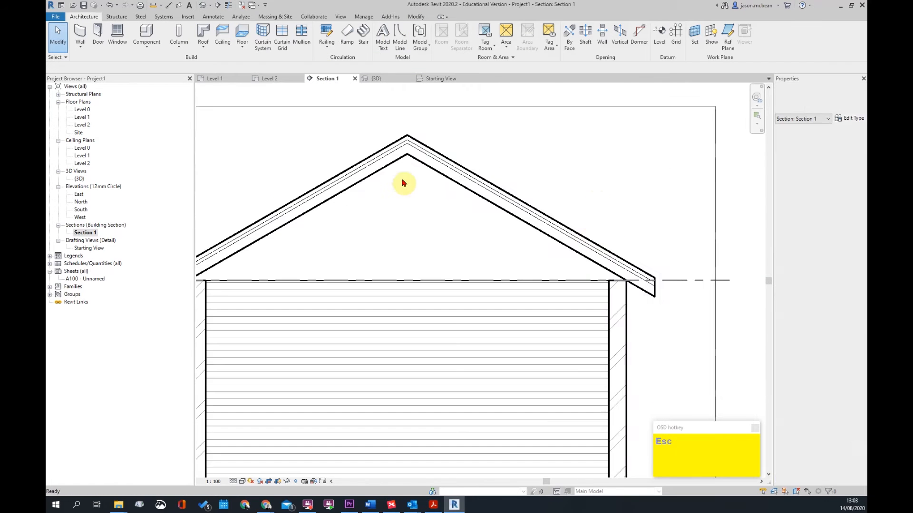
- Check the Roofs category's line weights in the model object styles and close the settings without changes
left_click(432, 153)
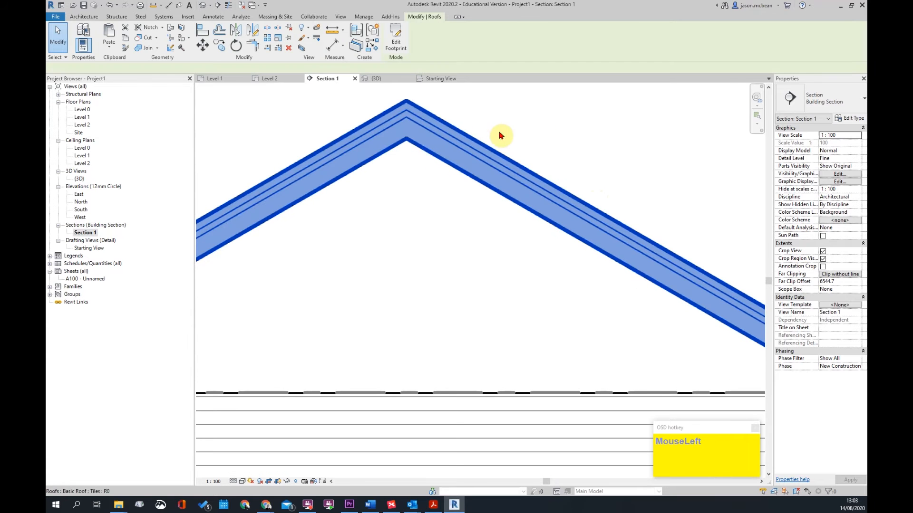
key("v")
key("g")
left_click(434, 334)
left_click(349, 150)
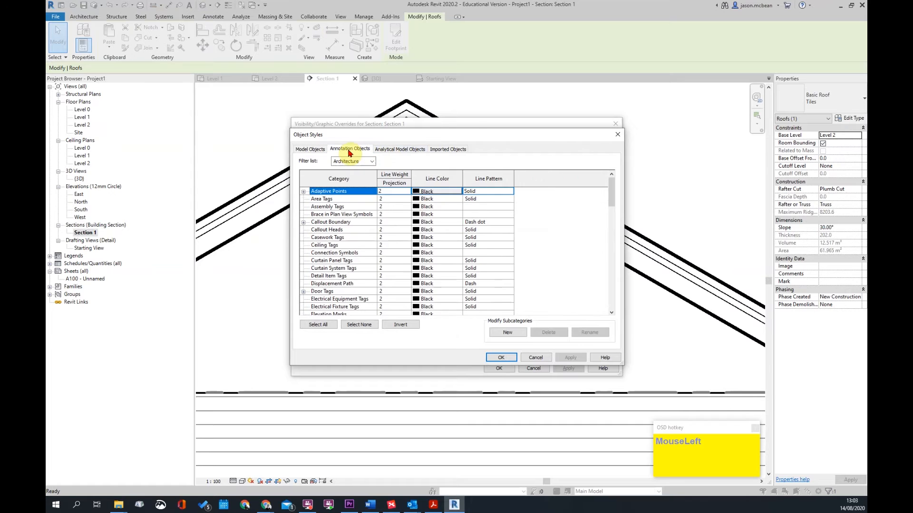
left_click(312, 150)
left_click(327, 269)
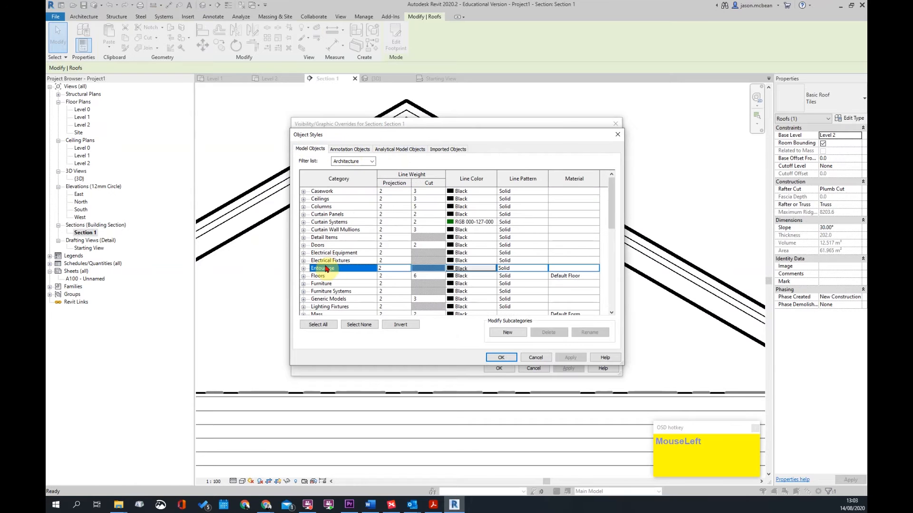
scroll(327, 269, "down", 4)
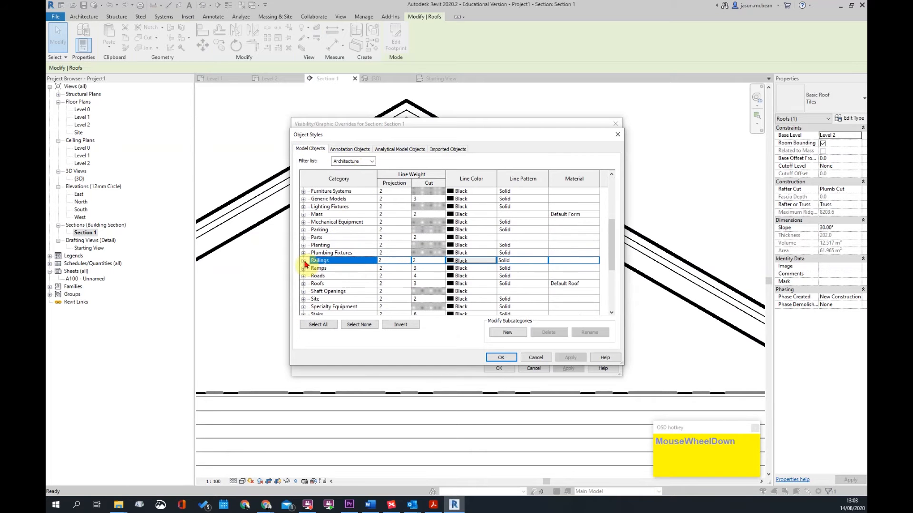
left_click(430, 276)
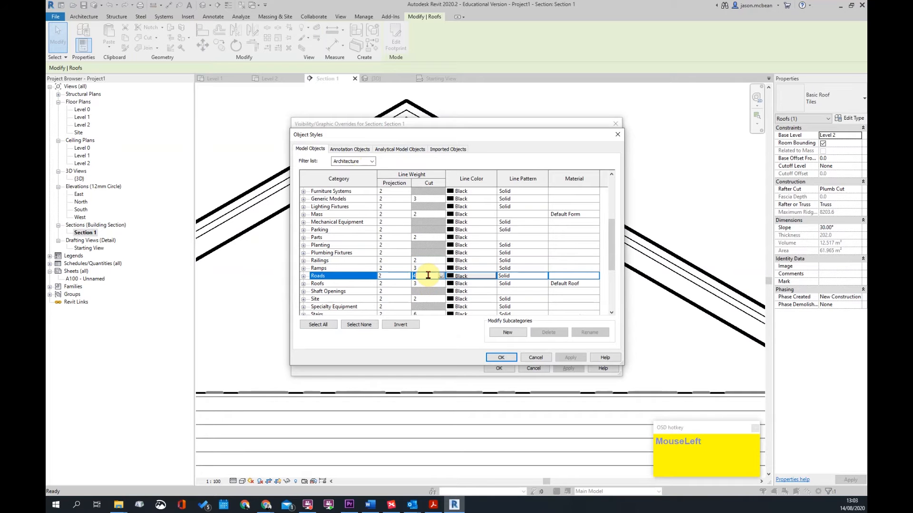
left_click(535, 359)
left_click(534, 369)
scroll(522, 229, "down", 3)
scroll(675, 247, "up", 2)
scroll(574, 220, "down", 3)
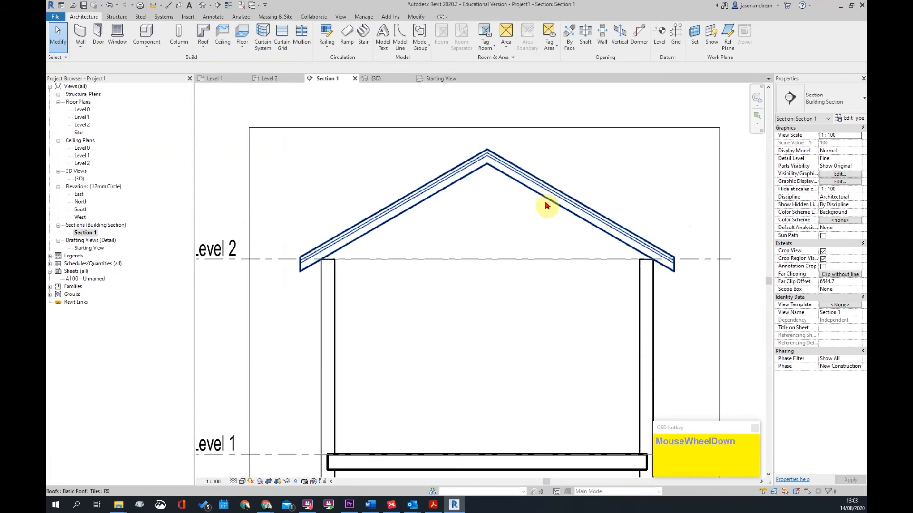
key("Escape")
- Set the function of the Tiles roof type's 38 mm timber layer to Finish 1 [4] and accept the type changes
scroll(598, 224, "up", 2)
left_click(597, 241)
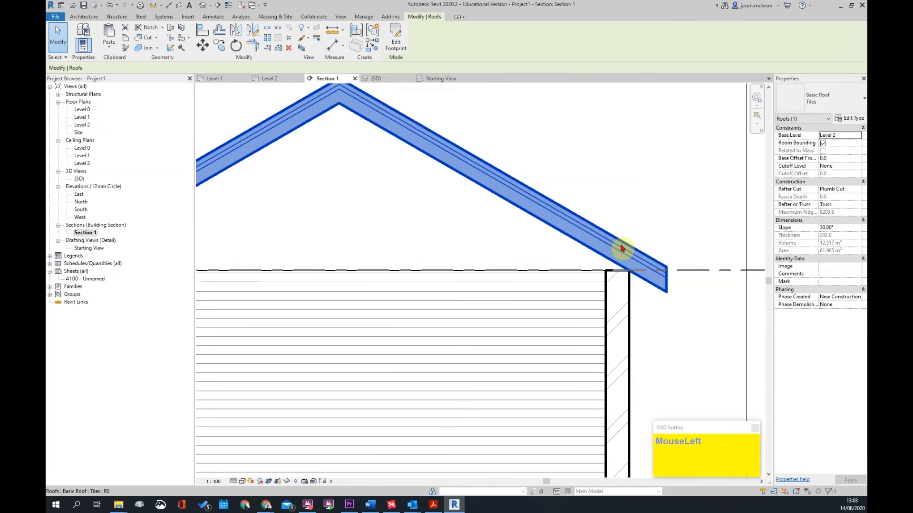
right_click(597, 241)
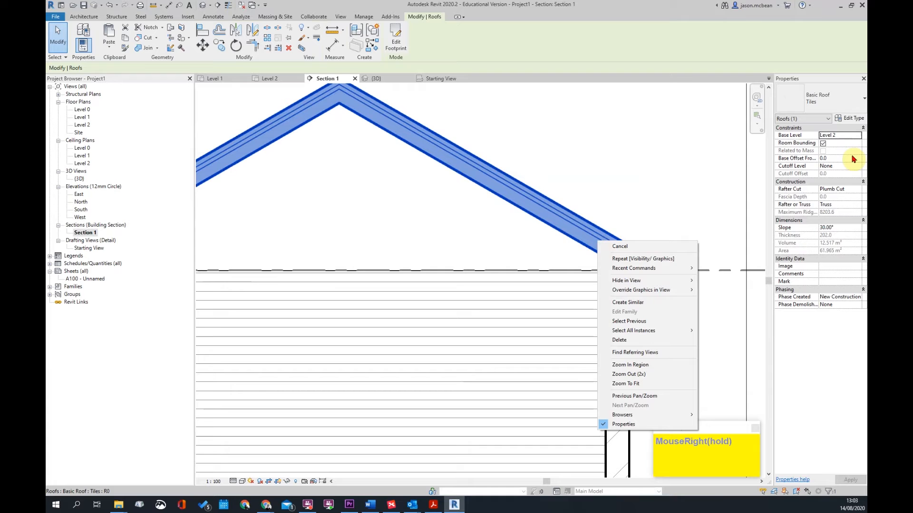
left_click(850, 118)
left_click(618, 234)
left_click(422, 238)
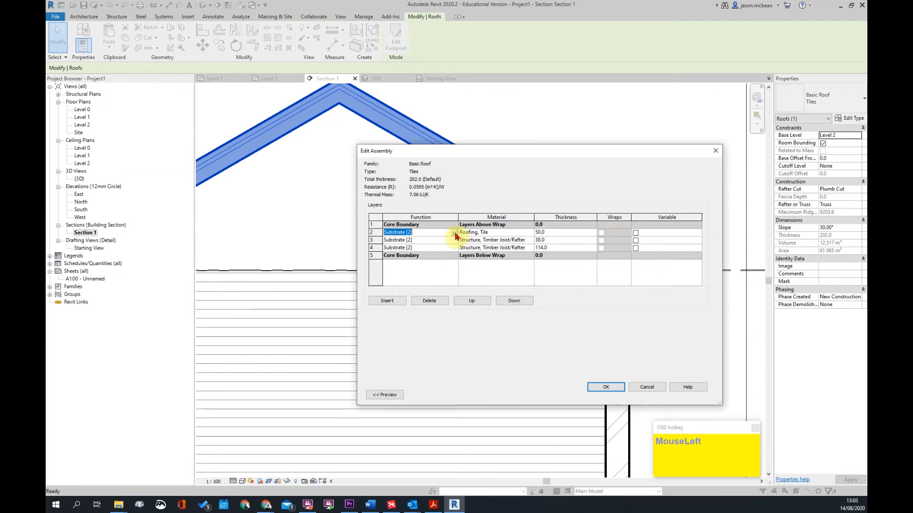
left_click(454, 233)
left_click(455, 234)
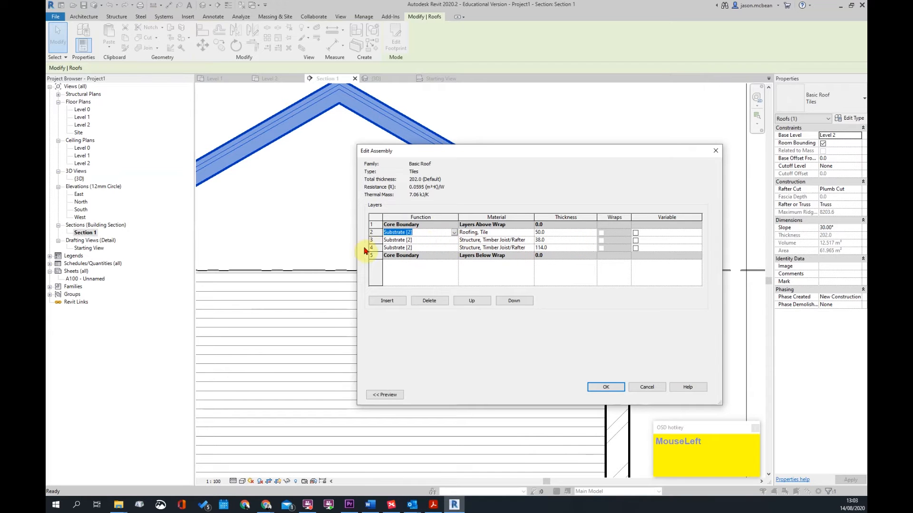
left_click(454, 241)
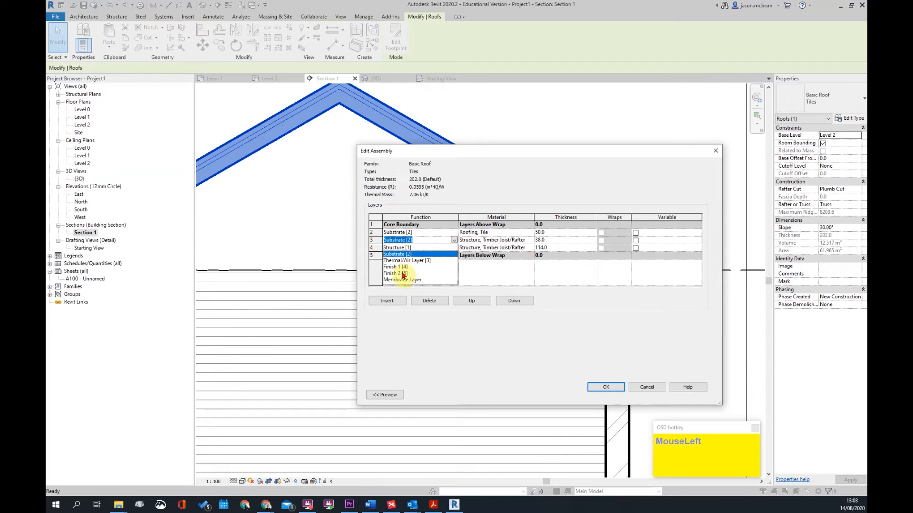
left_click(401, 268)
left_click(606, 388)
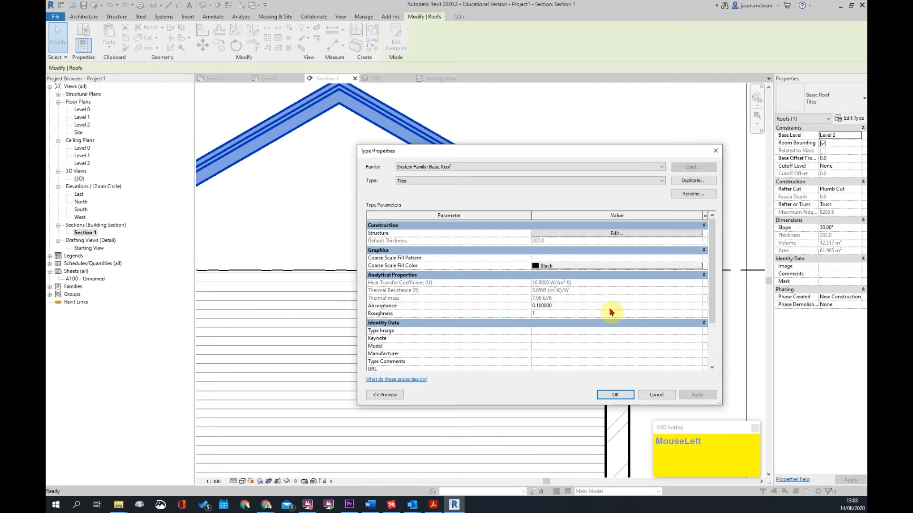
left_click(613, 395)
key("Escape")
scroll(668, 279, "up", 3)
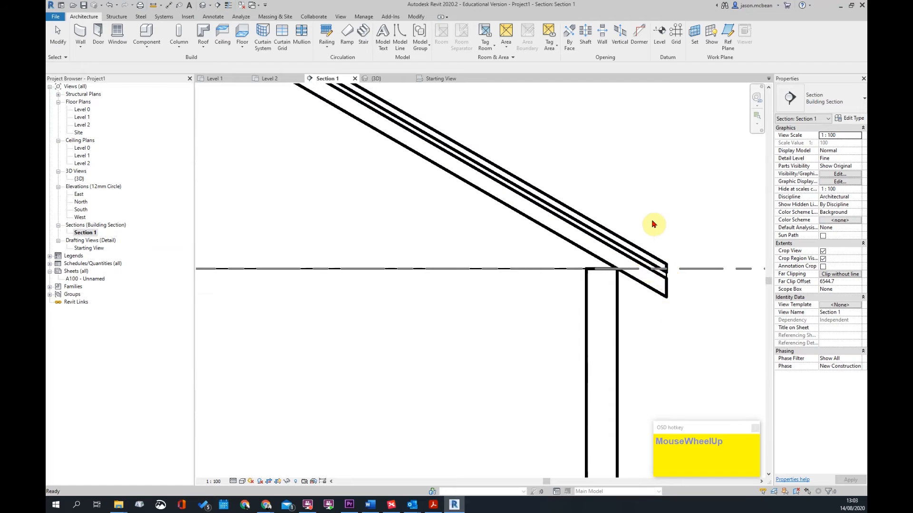
- Set the function of the Tiles roof type's 114 mm timber layer to Finish 1 [4] and accept the type changes
scroll(651, 230, "up", 5)
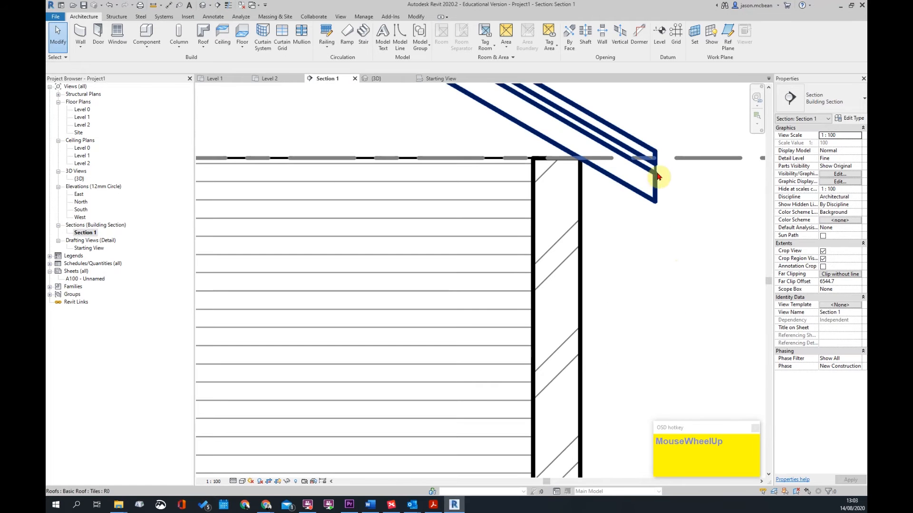
left_click(655, 195)
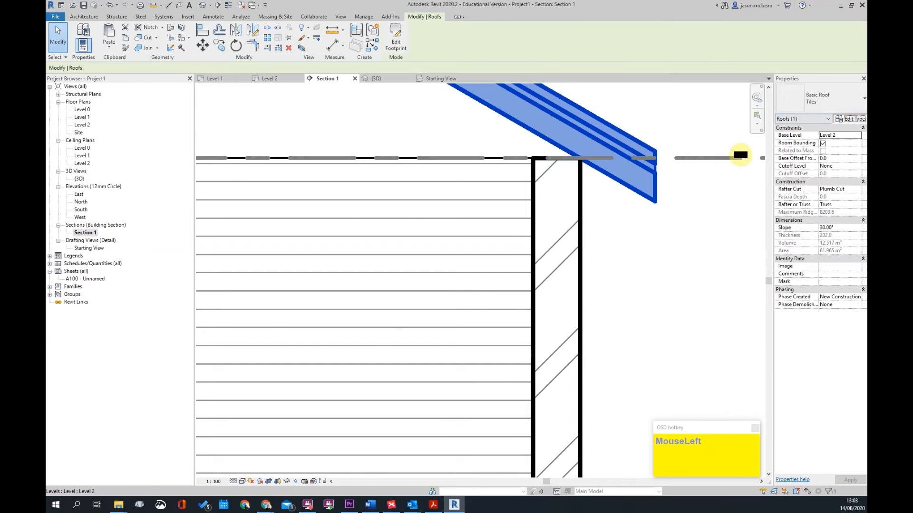
left_click(856, 120)
left_click(618, 234)
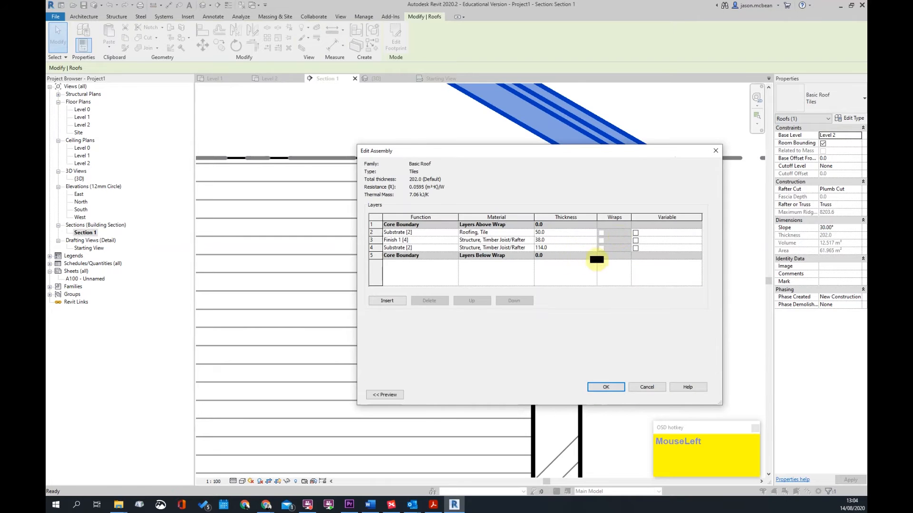
left_click(436, 247)
left_click(454, 248)
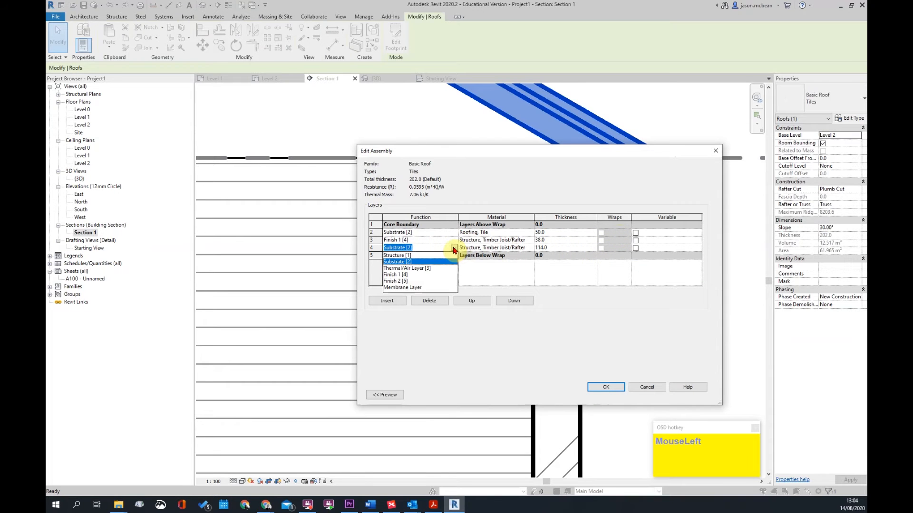
left_click(398, 275)
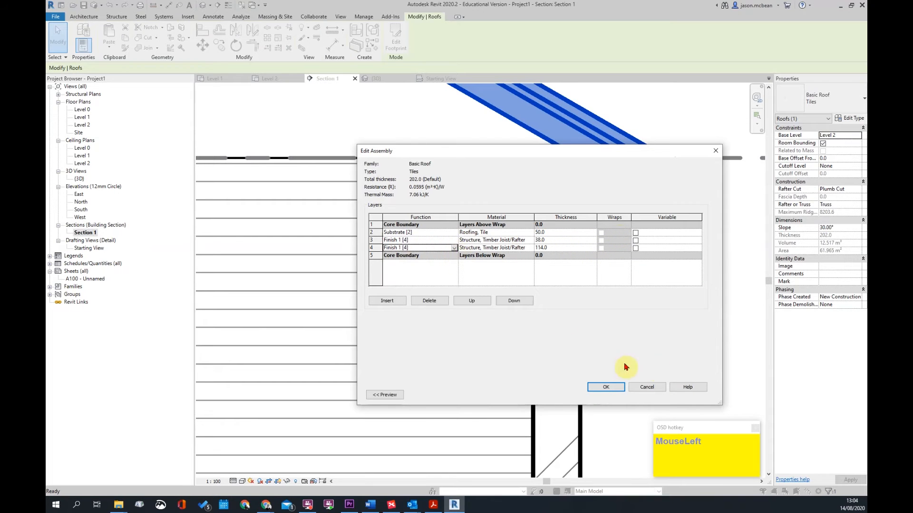
left_click(606, 387)
left_click(613, 394)
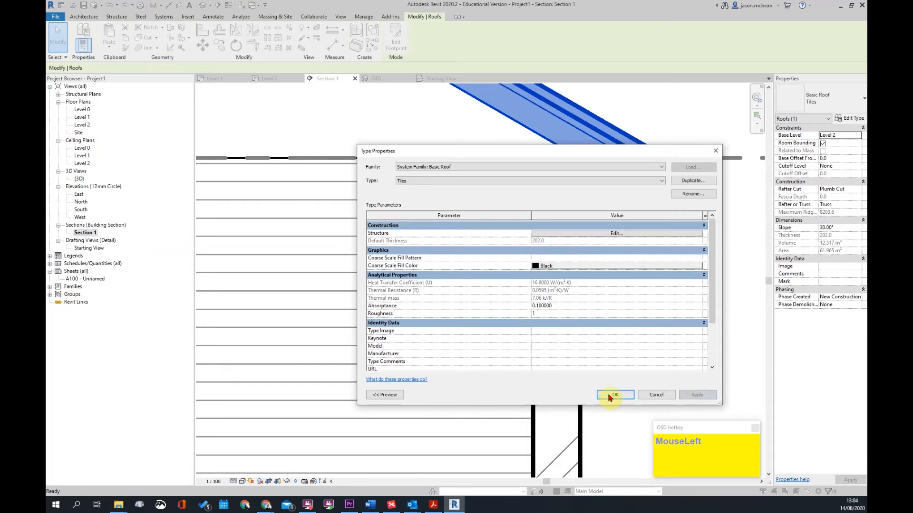
left_click(653, 261)
- Examine the updated line weights of the roof's layers in the section, including a close view at the eaves
scroll(642, 292, "down", 4)
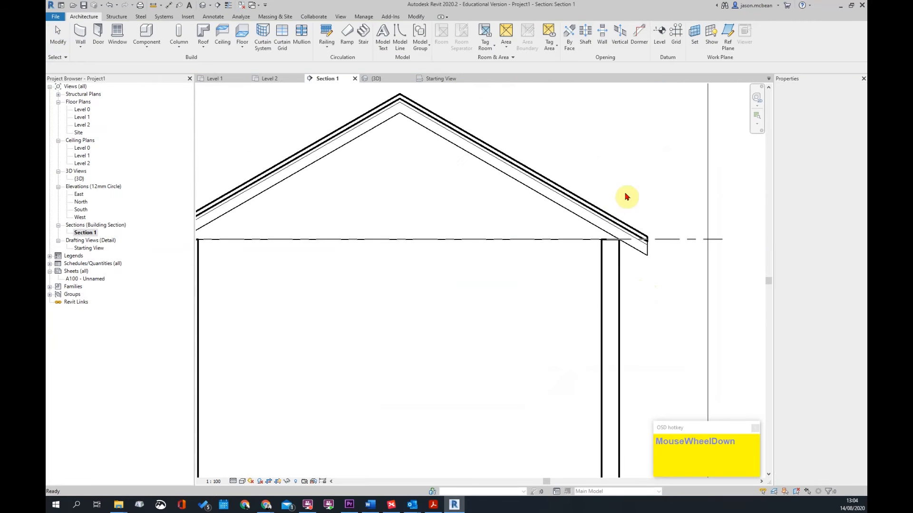
scroll(319, 241, "up", 1)
scroll(319, 240, "down", 1)
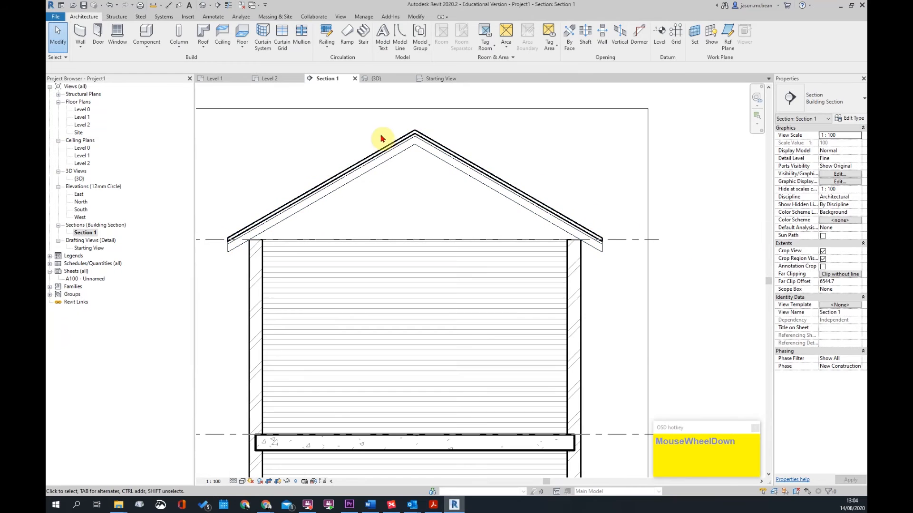
scroll(597, 261, "up", 5)
middle_click_drag(564, 278, 622, 357)
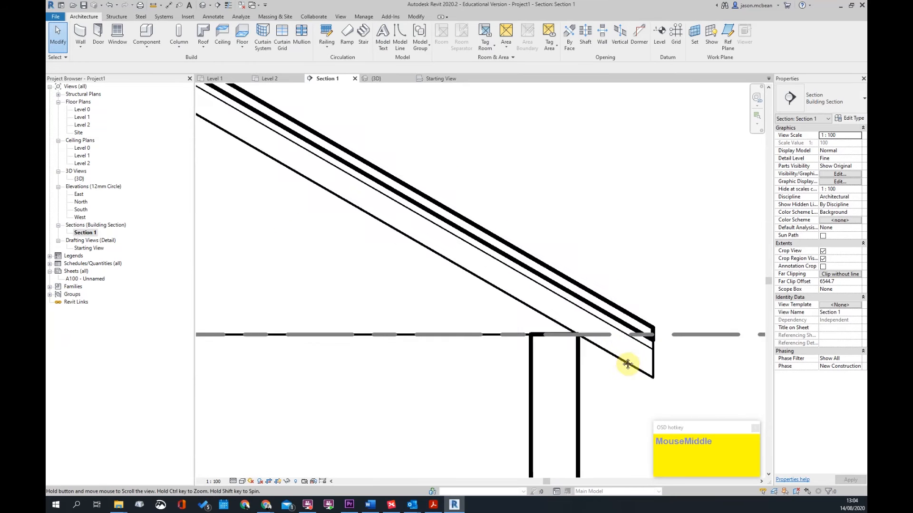
scroll(555, 296, "up", 3)
scroll(602, 311, "down", 2)
scroll(635, 301, "down", 2)
scroll(377, 269, "down", 1)
scroll(339, 288, "down", 1)
middle_click_drag(373, 298, 400, 258)
scroll(401, 258, "down", 1)
- In the 3D view, attach the tops of all four 220 Masonry Walls to the Tiles roof
key("Escape")
scroll(559, 248, "up", 2)
scroll(559, 248, "down", 2)
scroll(559, 248, "down", 1)
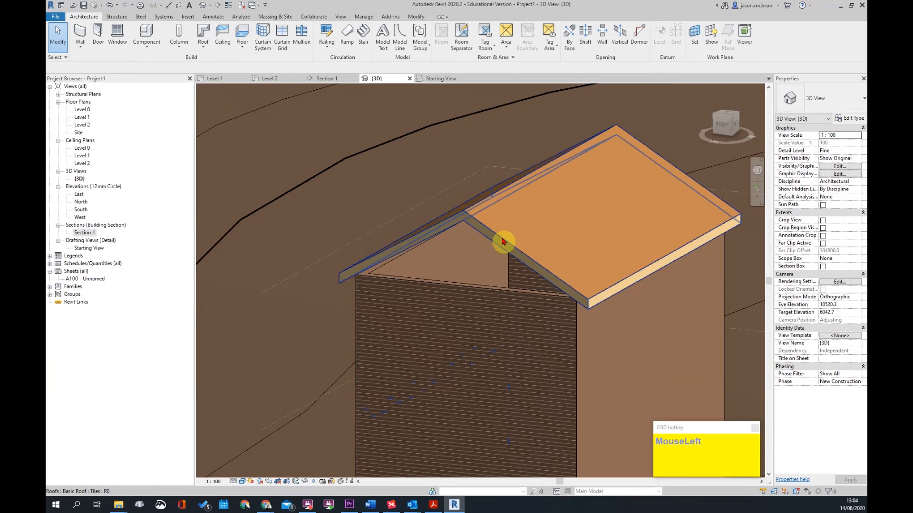
left_click(503, 241)
middle_click_drag(521, 313, 542, 261, "shift")
key("Escape")
key("Tab")
left_click(550, 282)
left_click(457, 42)
left_click(508, 205)
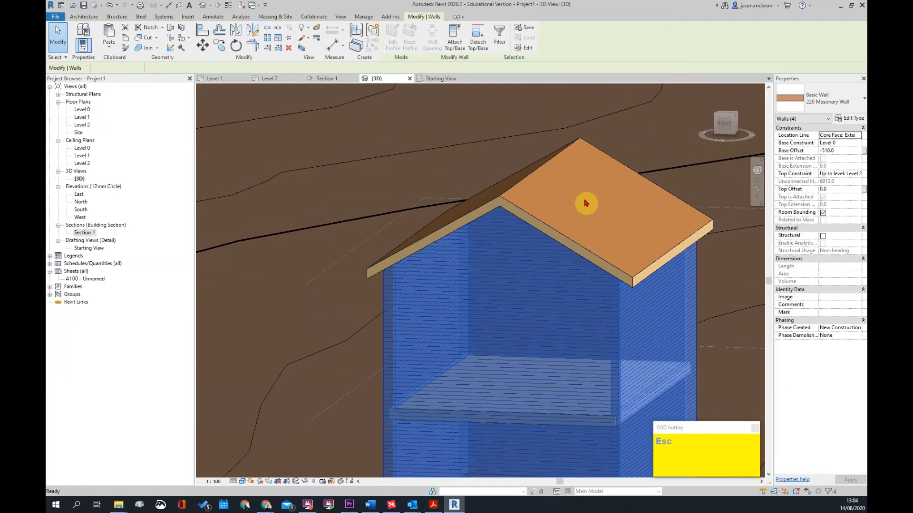
key("Escape")
- Inspect the attached walls and gable ends from several sides of the 3D model
scroll(492, 309, "down", 2)
middle_click_drag(492, 310, 459, 269, "shift")
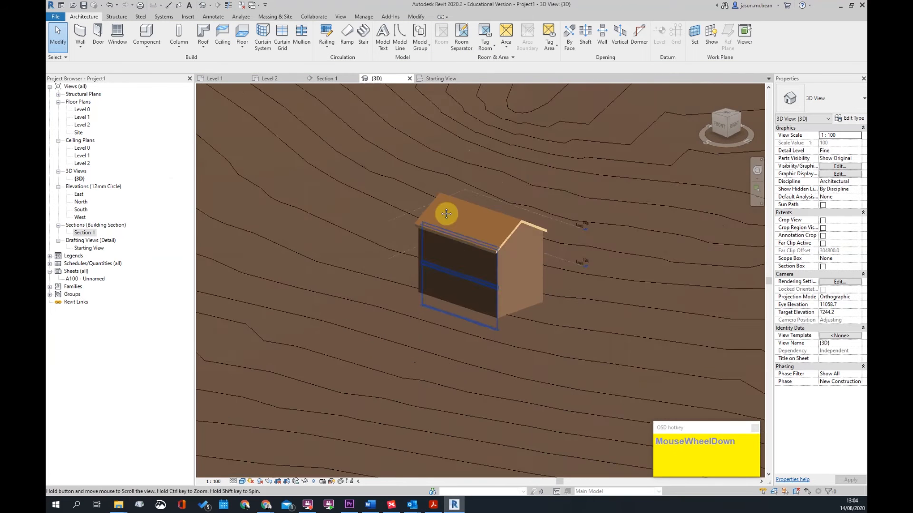
scroll(459, 269, "down", 2)
left_click(452, 152)
scroll(545, 157, "down", 2)
key("Delete")
scroll(470, 264, "up", 5)
middle_click_drag(578, 296, 487, 209, "shift")
key("Escape")
- Open Section 1 and examine how the attached walls meet the roof layers at both eaves
double_click(83, 232)
scroll(332, 282, "up", 5)
scroll(357, 254, "up", 2)
scroll(332, 286, "down", 2)
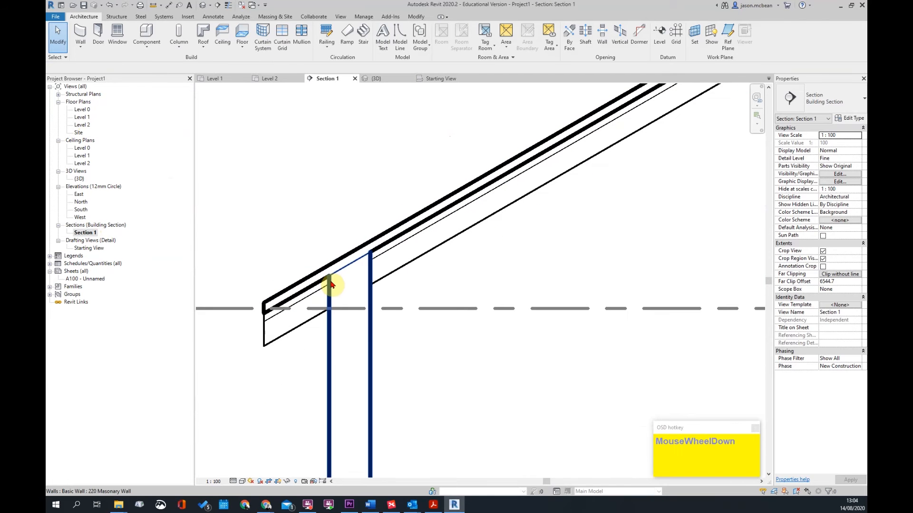
left_click(336, 300)
key("Escape")
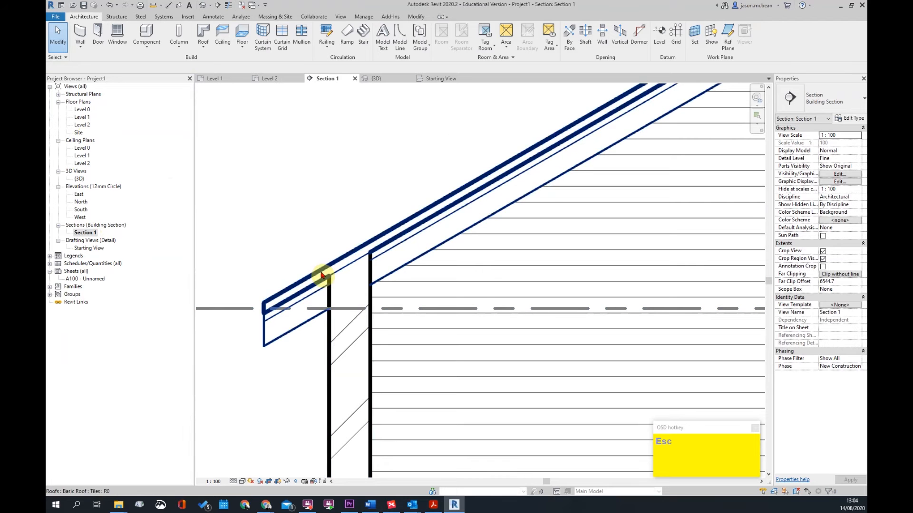
scroll(412, 276, "up", 1)
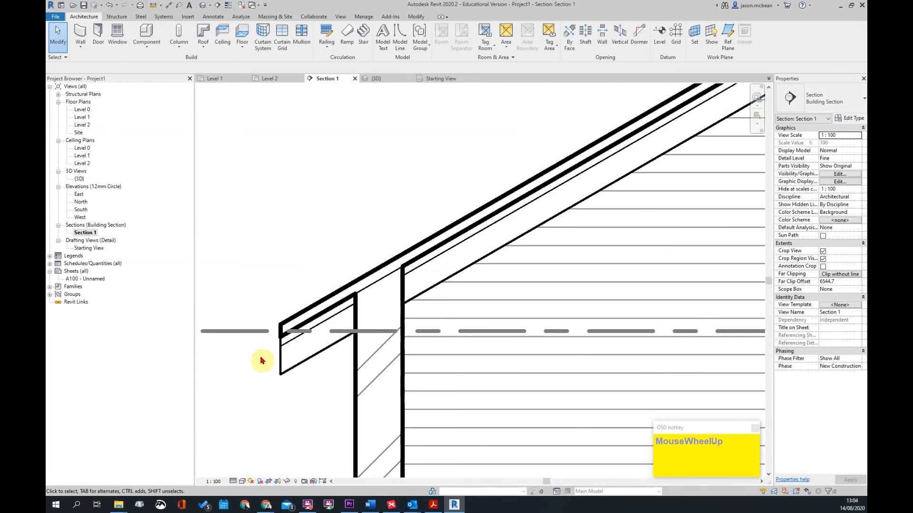
scroll(356, 312, "down", 3)
middle_click_drag(528, 290, 284, 279)
scroll(549, 295, "up", 3)
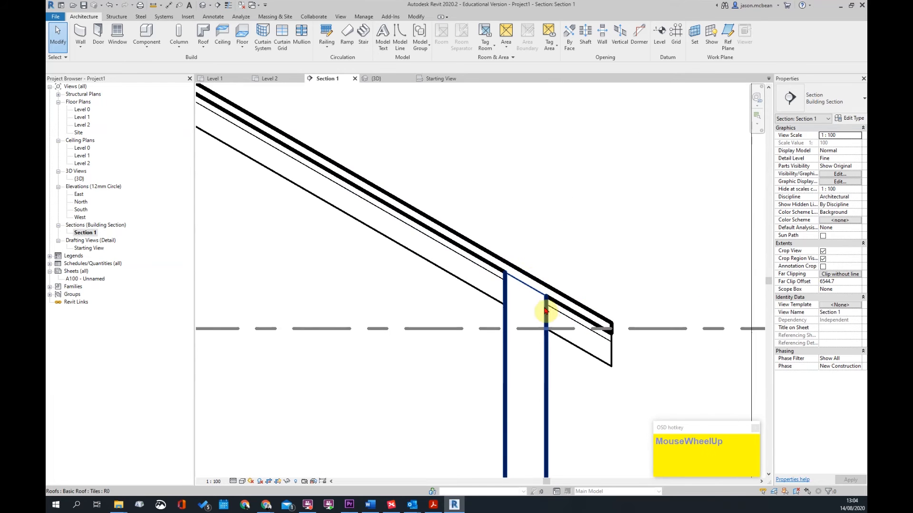
scroll(535, 285, "down", 3)
scroll(533, 284, "up", 3)
scroll(533, 284, "down", 3)
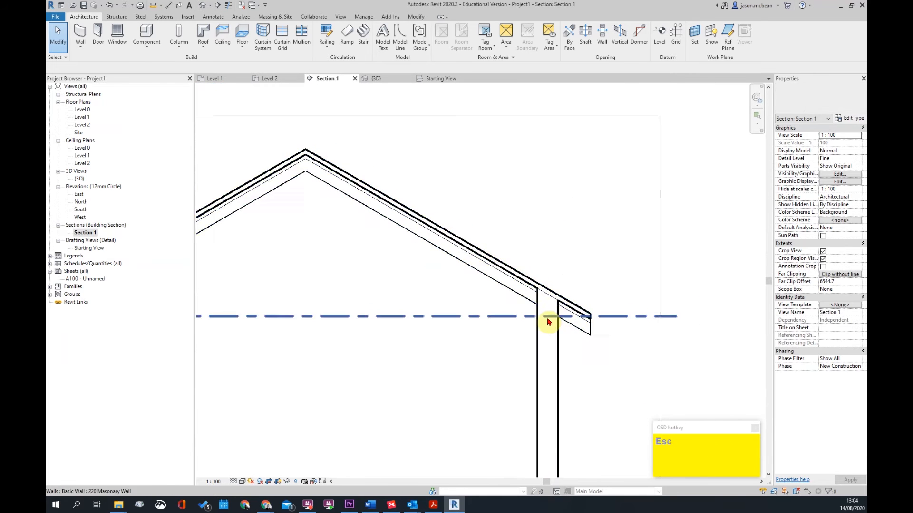
scroll(535, 280, "up", 5)
key("Escape")
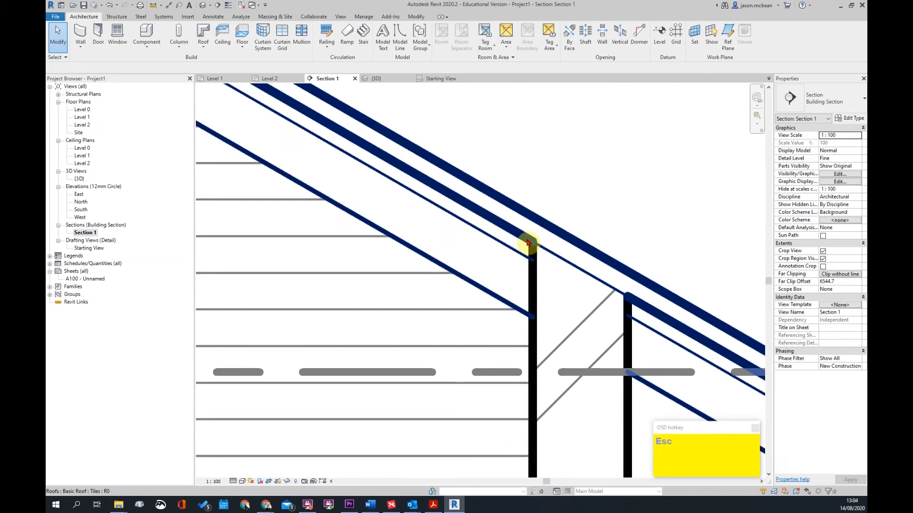
- Examine the roof's layers in Section 1 from the right-hand wall junction to the ridge
scroll(607, 289, "down", 2)
scroll(570, 281, "down", 2)
scroll(601, 309, "up", 6)
scroll(622, 312, "down", 6)
scroll(431, 220, "up", 4)
scroll(548, 221, "down", 5)
middle_click_drag(597, 276, 609, 270, "shift")
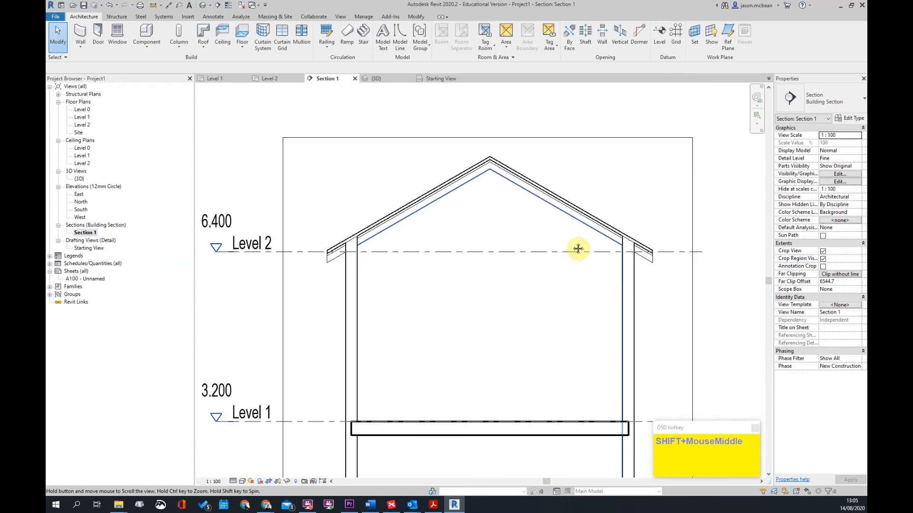
scroll(514, 183, "up", 3)
scroll(443, 246, "up", 3)
scroll(441, 243, "down", 3)
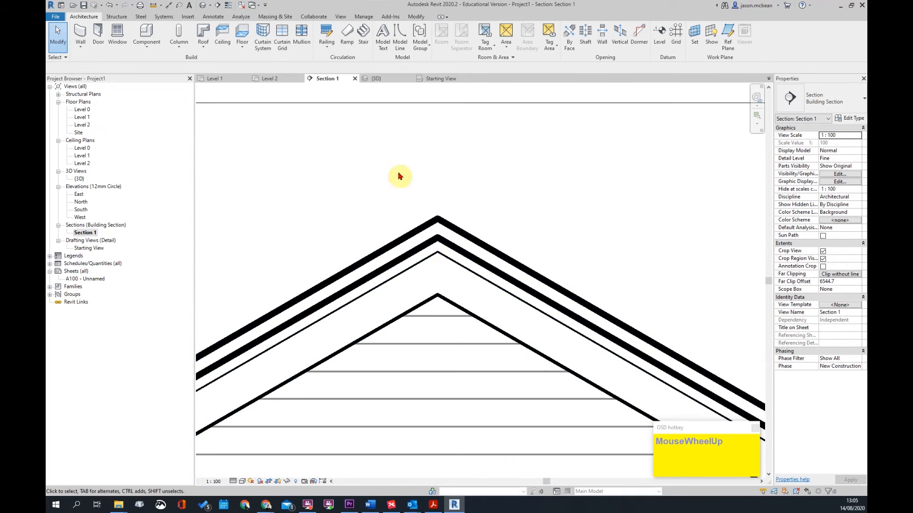
scroll(428, 249, "down", 1)
scroll(413, 254, "down", 3)
scroll(542, 295, "down", 1)
scroll(383, 292, "down", 1)
- Examine the left-hand eaves and the overall roof profile in Section 1
scroll(309, 326, "up", 3)
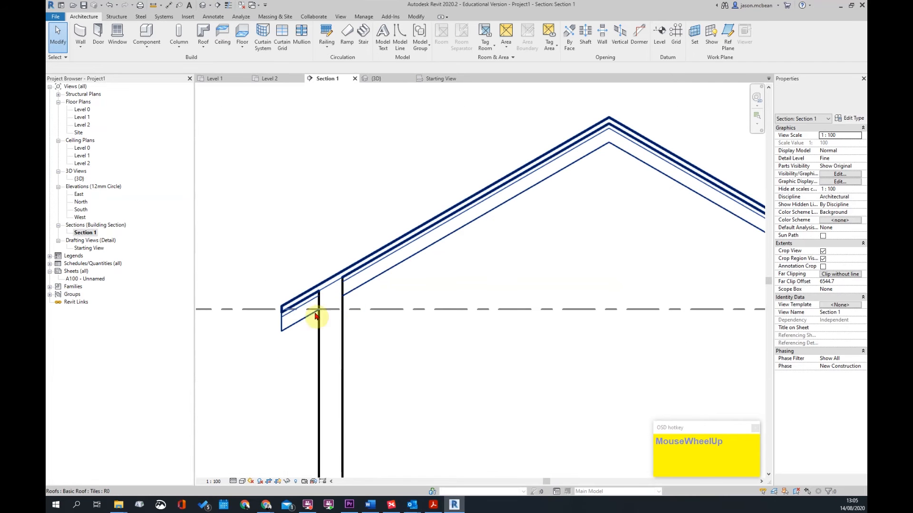
scroll(336, 301, "down", 3)
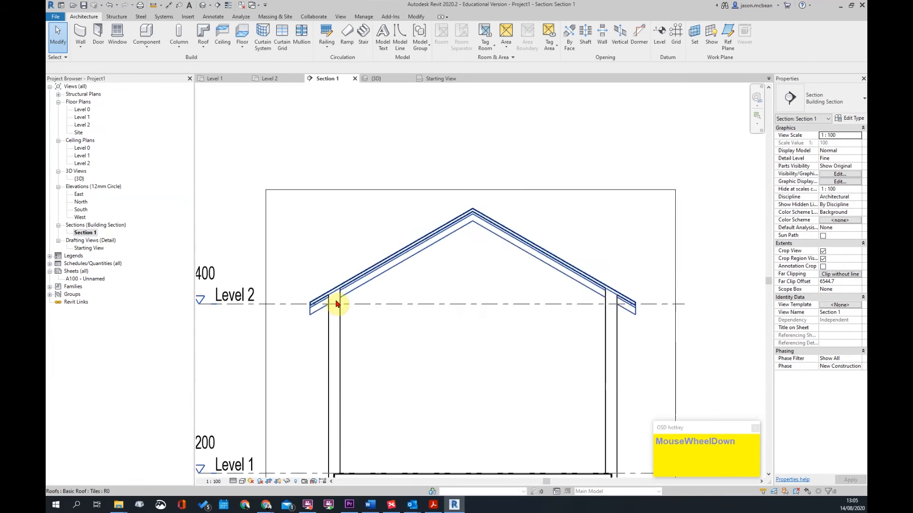
scroll(523, 299, "up", 1)
scroll(523, 300, "up", 1)
scroll(523, 292, "down", 2)
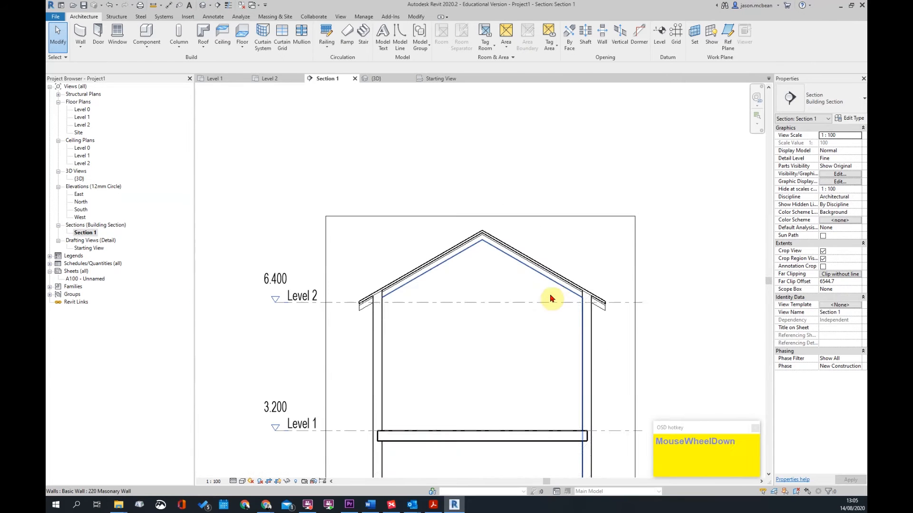
scroll(525, 265, "up", 2)
scroll(535, 232, "down", 2)
key("Escape")
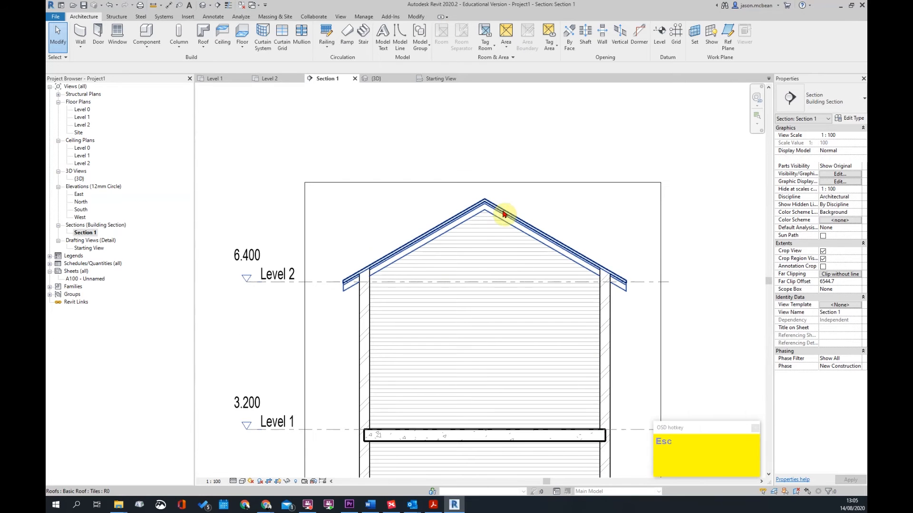
left_click(510, 215)
key("Escape")
scroll(666, 291, "up", 2)
scroll(499, 255, "down", 3)
scroll(485, 200, "up", 1)
scroll(515, 197, "down", 2)
scroll(340, 301, "up", 1)
scroll(466, 271, "down", 2)
scroll(580, 209, "up", 1)
scroll(544, 250, "down", 1)
scroll(457, 189, "up", 2)
scroll(342, 279, "down", 1)
scroll(414, 357, "up", 2)
- Place an aligned dimension across the roof's full thickness near the left-hand eaves and delete it again
key("d")
key("i")
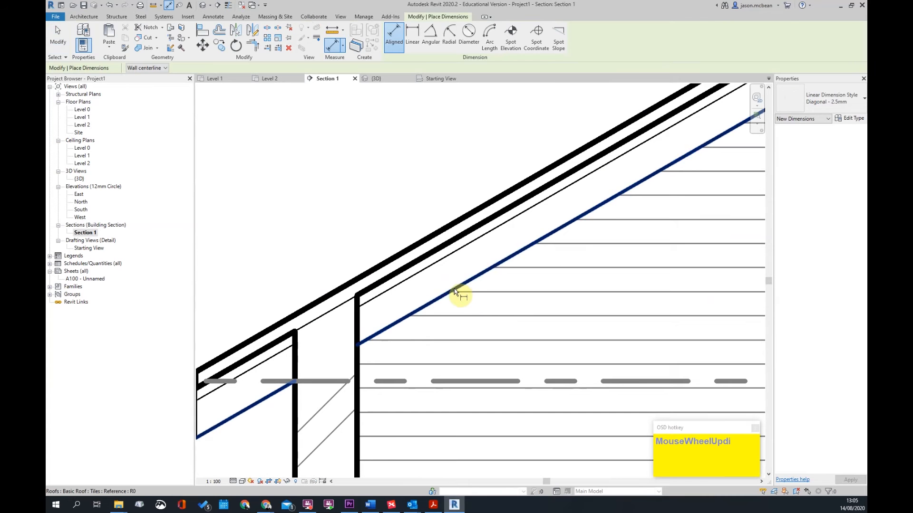
left_click(454, 291)
left_click(418, 249)
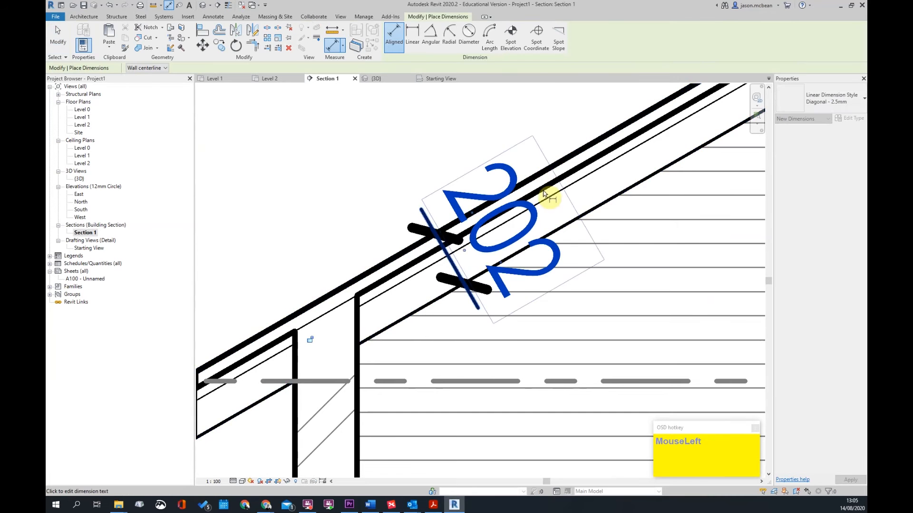
scroll(443, 247, "down", 2)
key("Escape")
key("Escape")
left_click(444, 255)
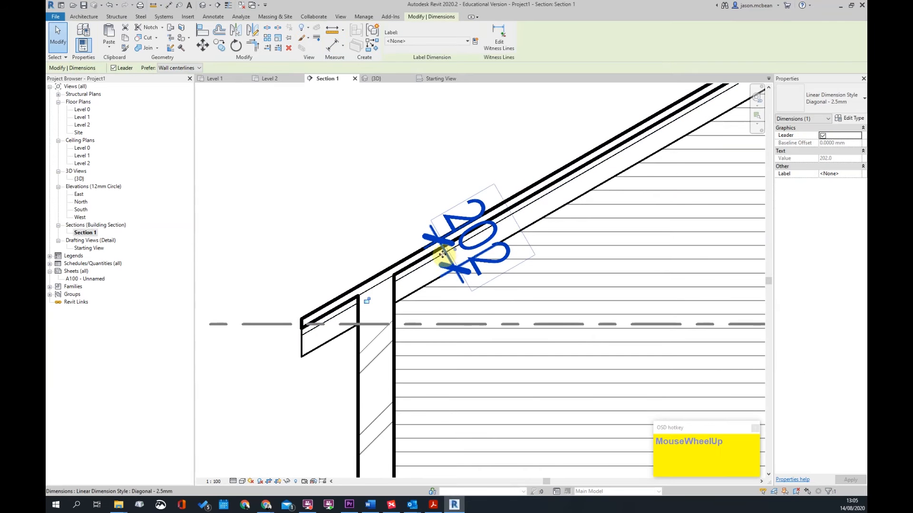
scroll(442, 255, "up", 2)
key("Delete")
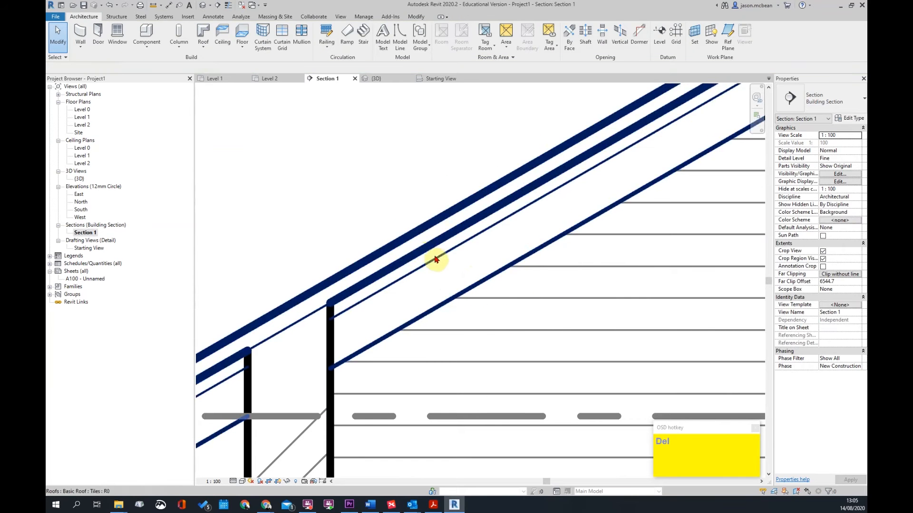
- Place a 50x100mm Detail_Items_Timber_Stud detail component inside the sloping roof's timber layers near the left-hand wall
scroll(495, 212, "down", 2)
middle_click_drag(494, 266, 470, 312)
key("Escape")
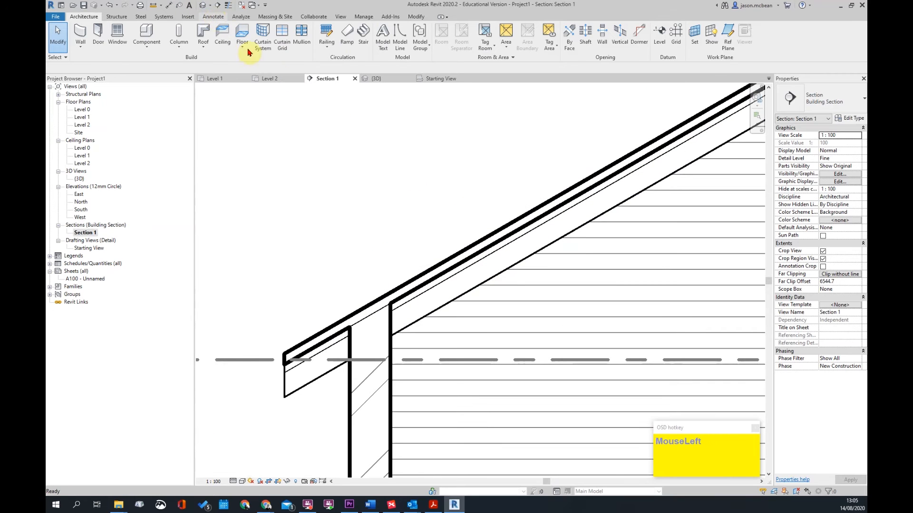
left_click(213, 17)
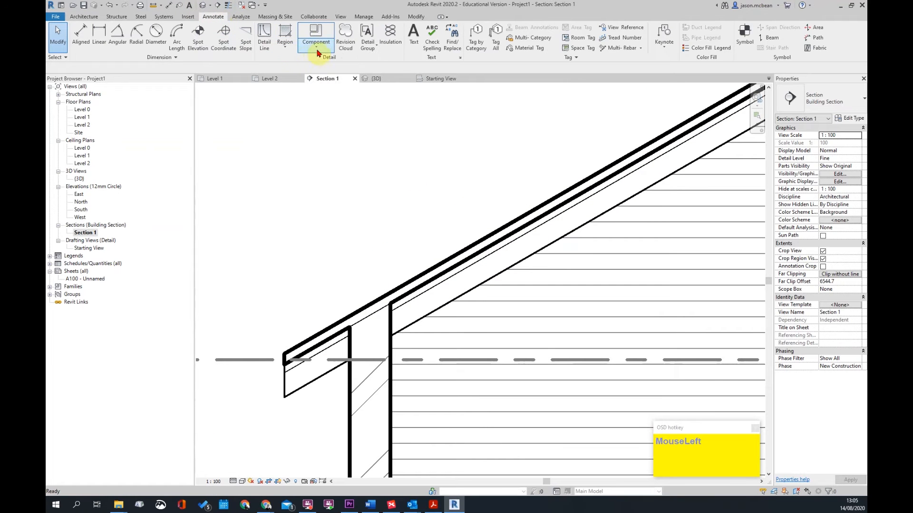
left_click(318, 52)
left_click(318, 68)
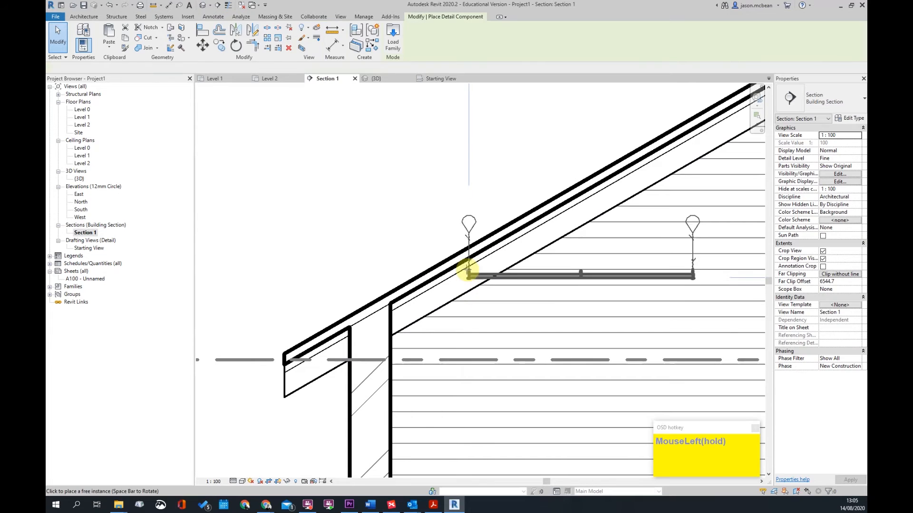
left_click(838, 101)
left_click(813, 111)
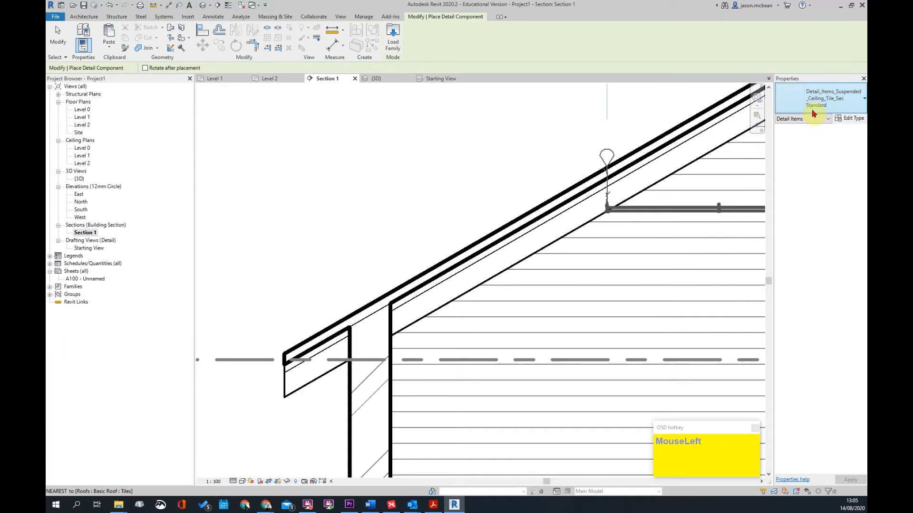
left_click(812, 107)
type("t")
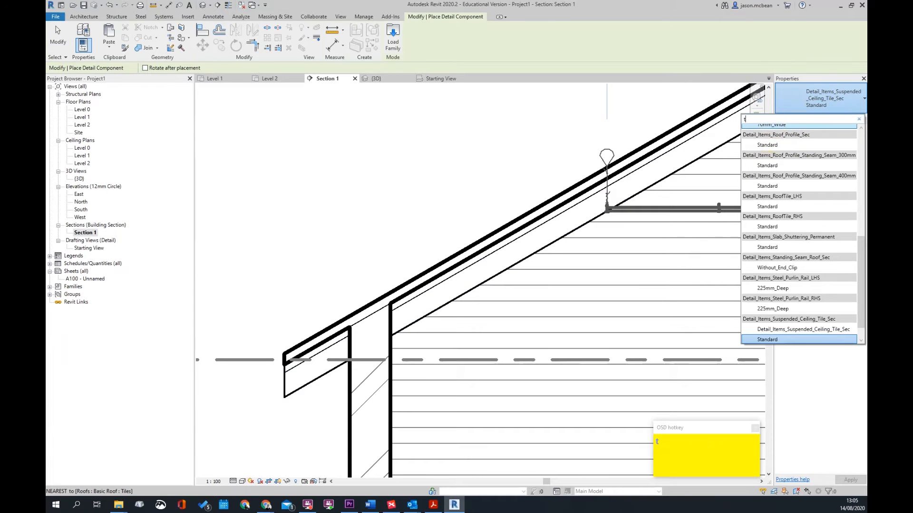
type("im")
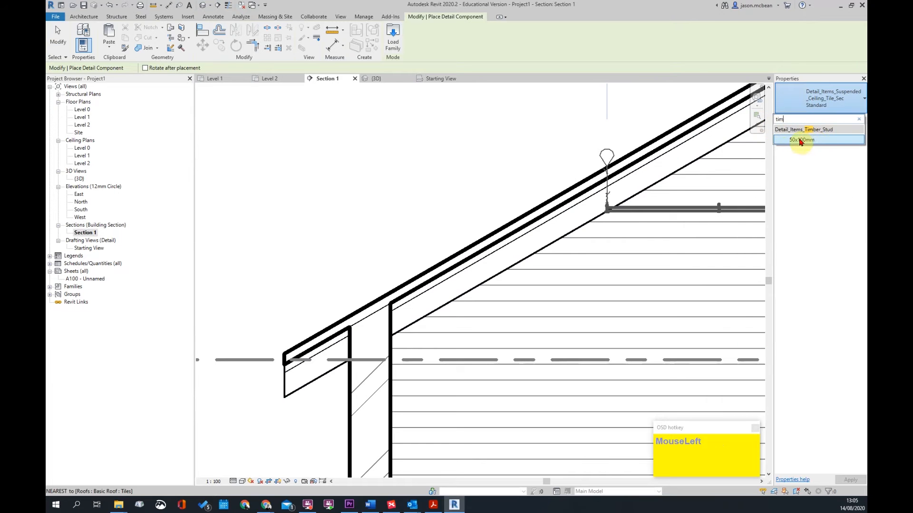
left_click(800, 139)
left_click(496, 247)
key("Escape")
left_click(504, 252)
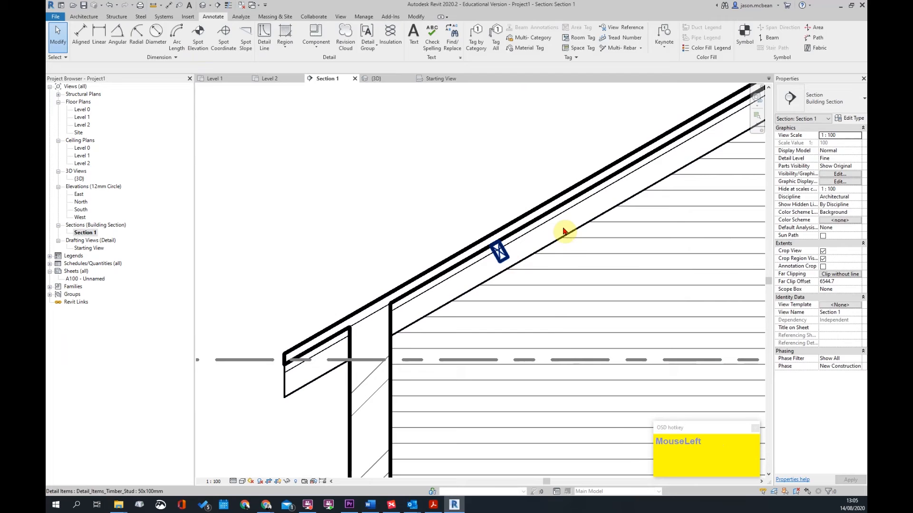
- Duplicate the placed timber stud's type and name the new type 38x38mm
left_click(864, 99)
left_click(860, 99)
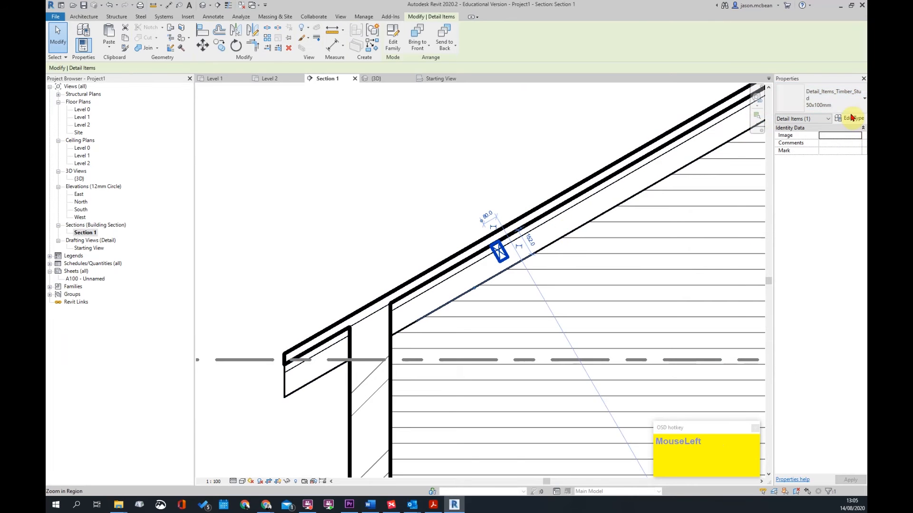
left_click(851, 119)
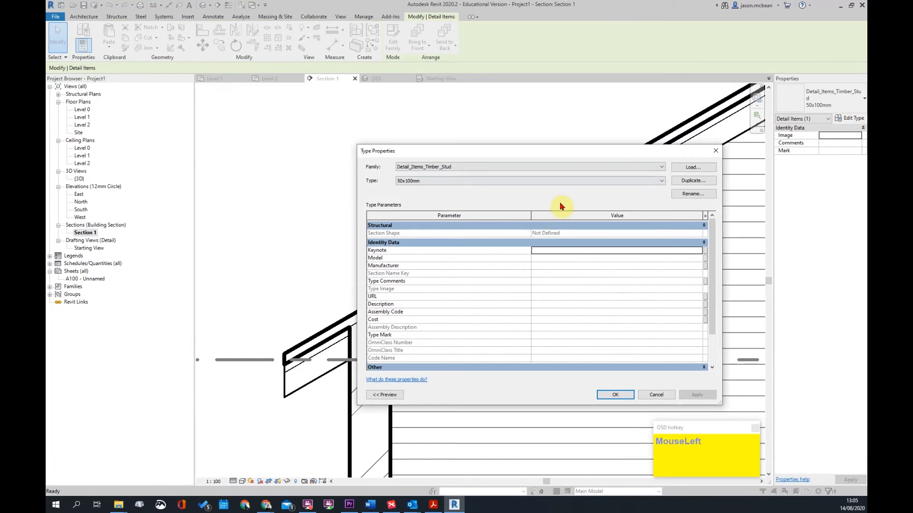
left_click(694, 181)
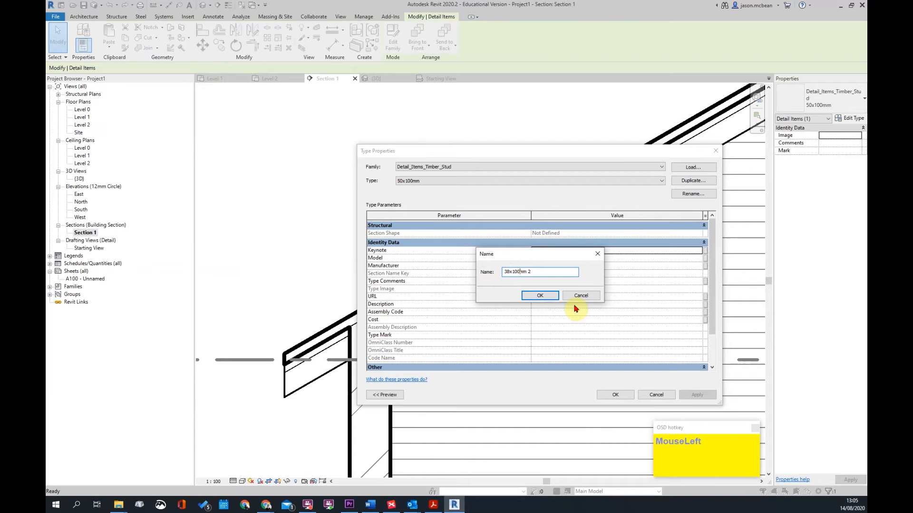
left_click(549, 298)
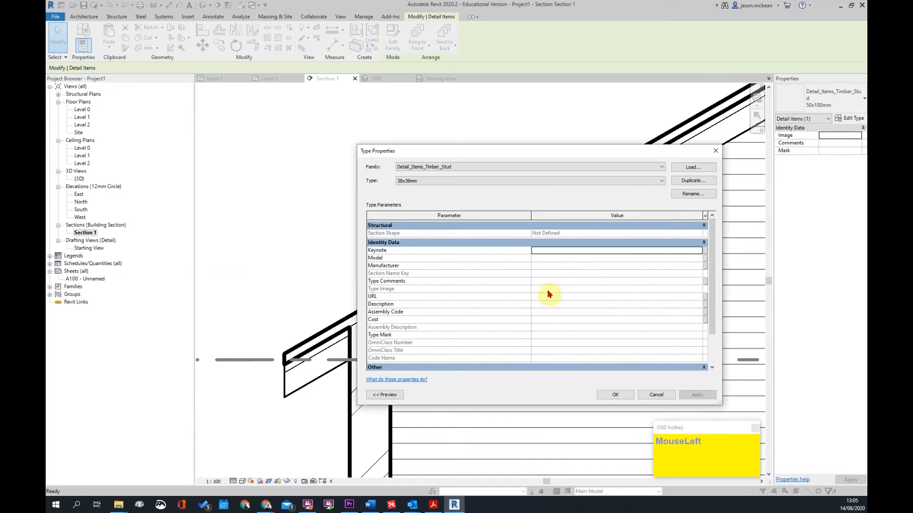
- Set the 38x38mm stud type's width and depth to 38 mm each
left_click_drag(714, 265, 701, 338)
left_click(552, 352)
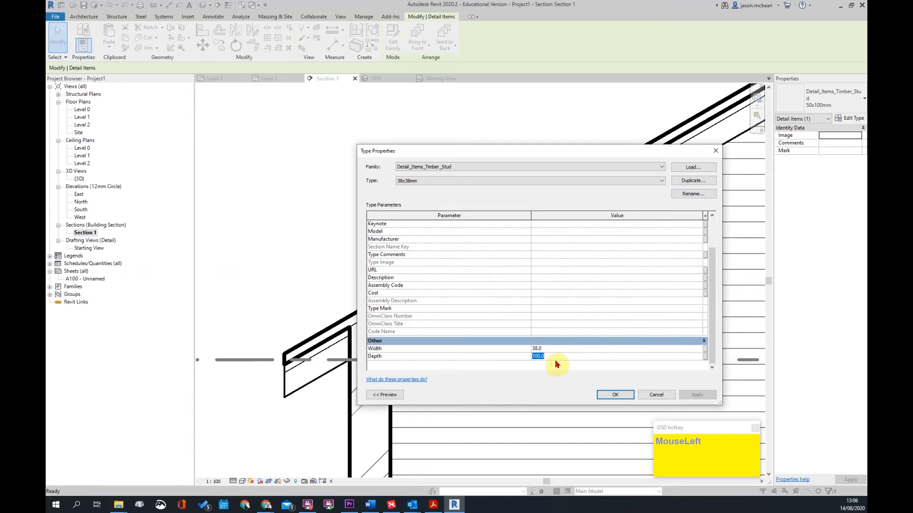
left_click(608, 394)
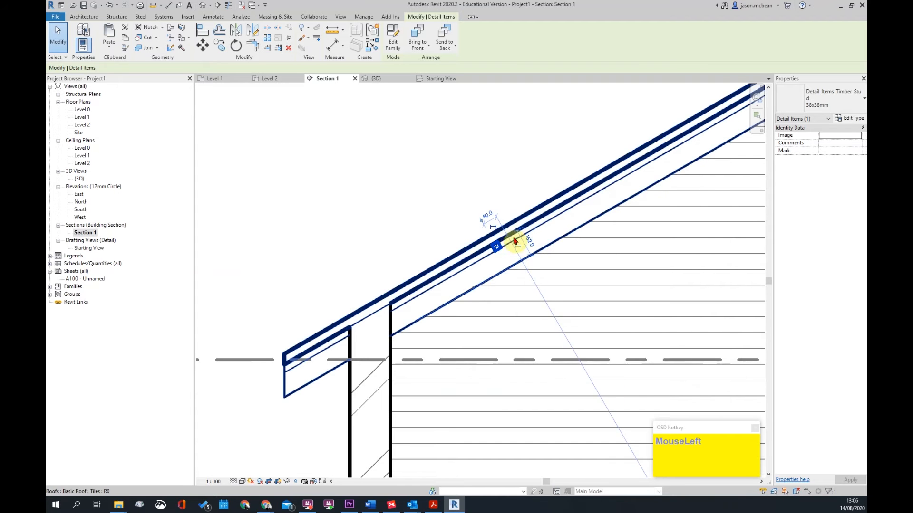
key("Escape")
- Change the scale of Section 1 to 1:50
scroll(477, 264, "up", 5)
scroll(542, 212, "down", 5)
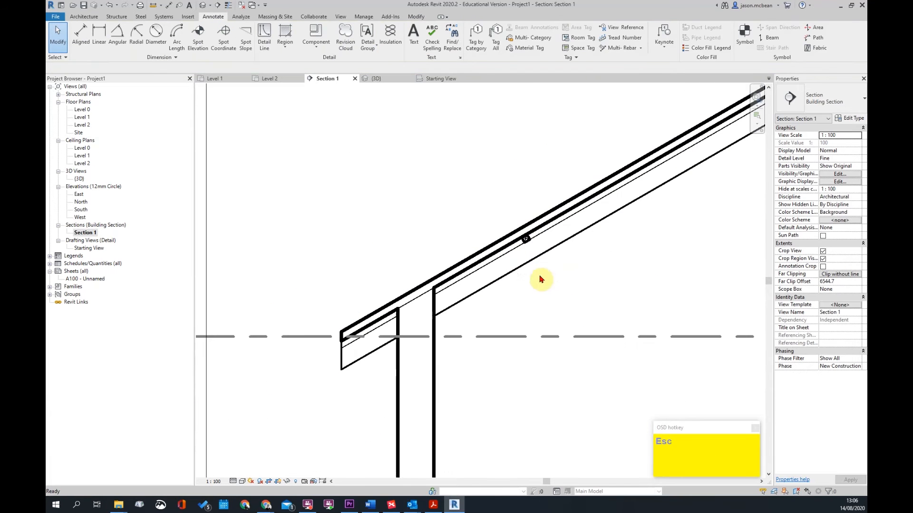
scroll(534, 240, "up", 3)
left_click(355, 430)
left_click(213, 482)
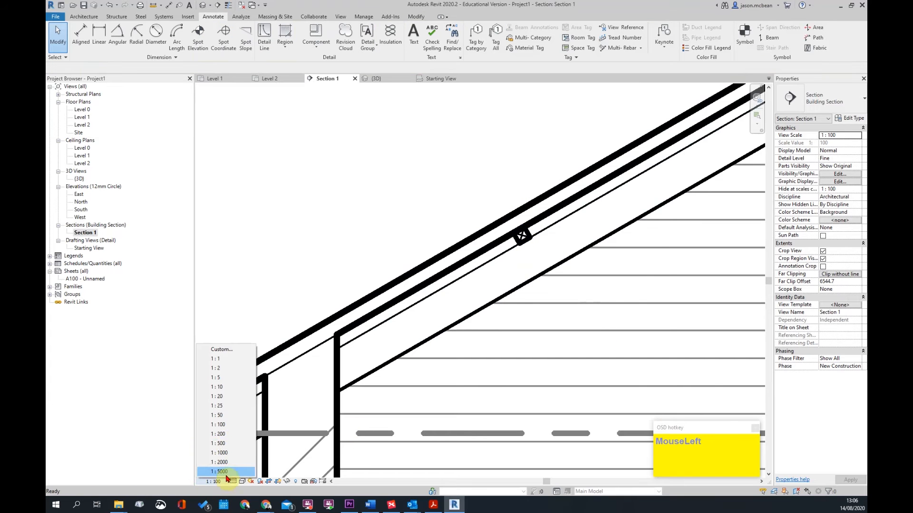
left_click(219, 417)
- Move the 38x38mm stud down along the roof slope to just inside the left-hand wall
scroll(523, 238, "up", 4)
left_click(547, 236)
scroll(546, 236, "up", 2)
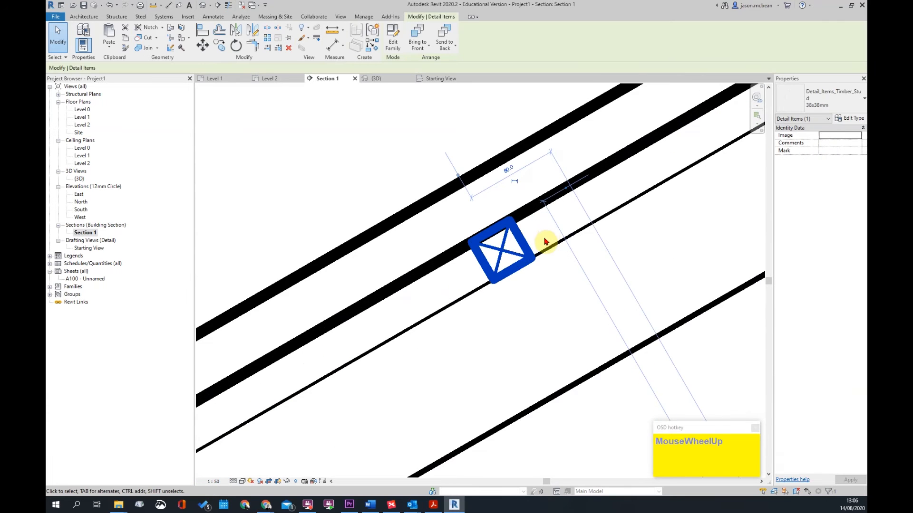
key("m")
key("v")
left_click(534, 262)
scroll(597, 195, "down", 3)
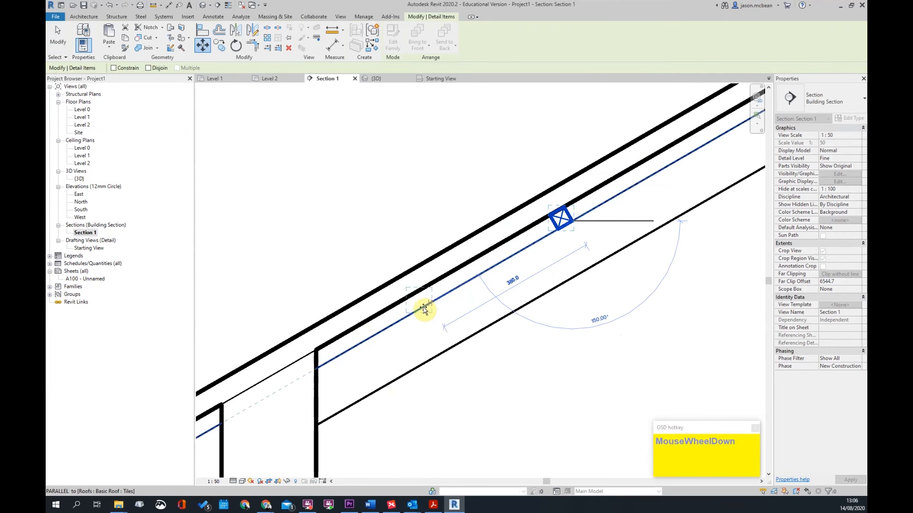
left_click(350, 364)
scroll(396, 316, "down", 3)
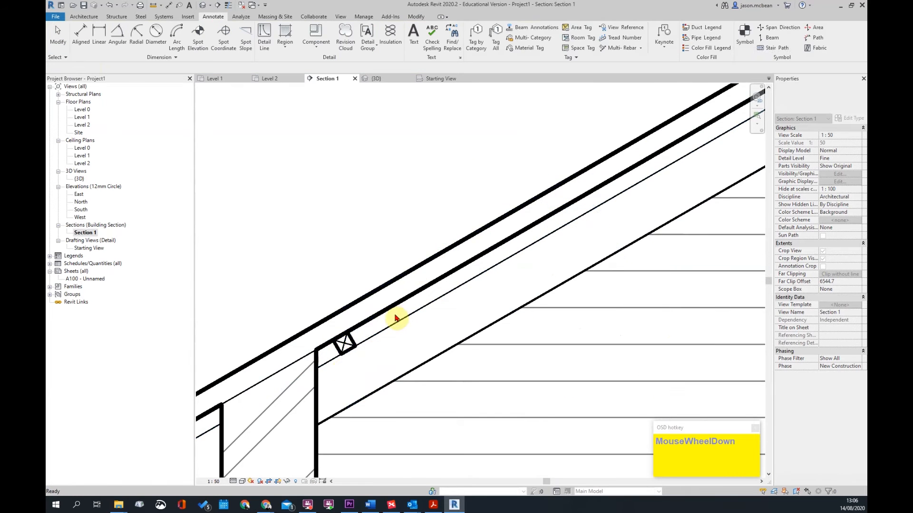
- Examine the stud beside the left-hand wall and the overall roof profile in Section 1
left_click(374, 327)
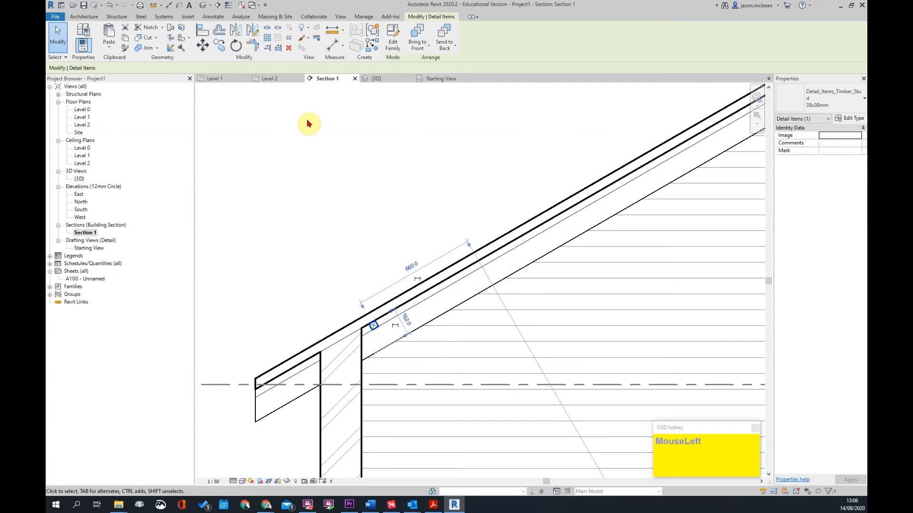
key("Escape")
scroll(512, 281, "down", 2)
middle_click_drag(497, 203, 413, 221)
scroll(329, 315, "up", 3)
key("Escape")
left_click(338, 319)
scroll(426, 291, "down", 5)
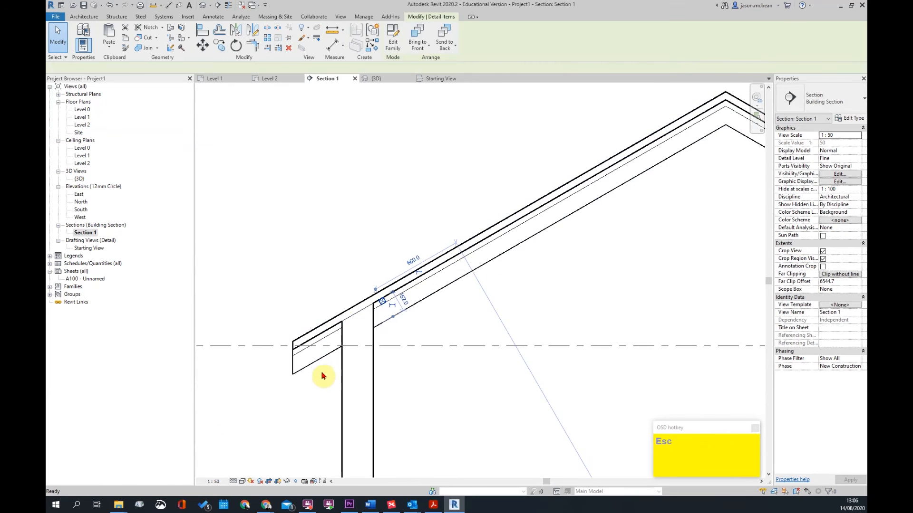
scroll(475, 166, "up", 1)
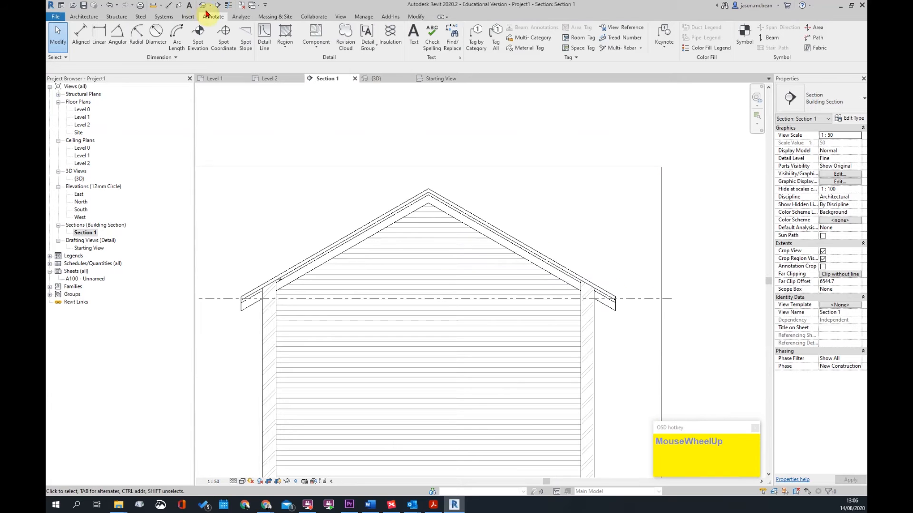
- In the 3D view, place a roof gutter along the right-hand eaves edge of the roof
left_click(376, 79)
middle_click_drag(637, 240, 404, 236, "shift")
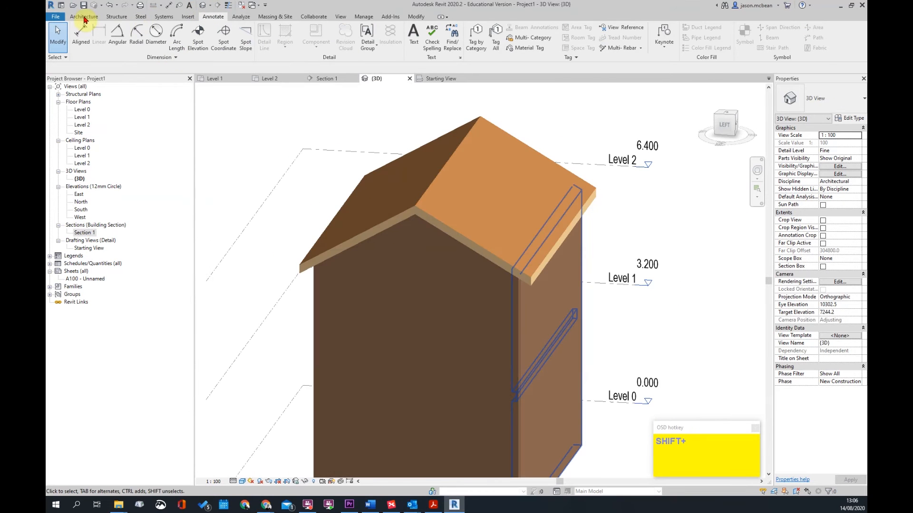
scroll(295, 53, "up", 5)
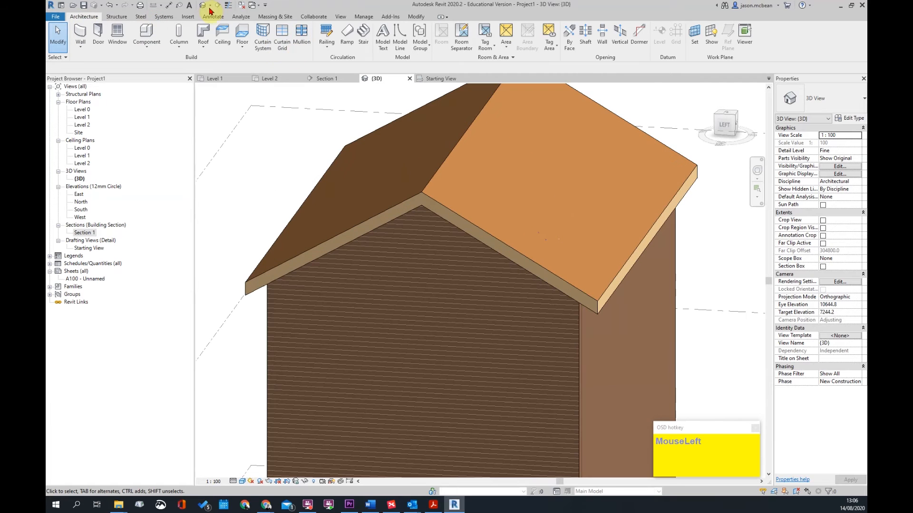
left_click(243, 48)
left_click(205, 51)
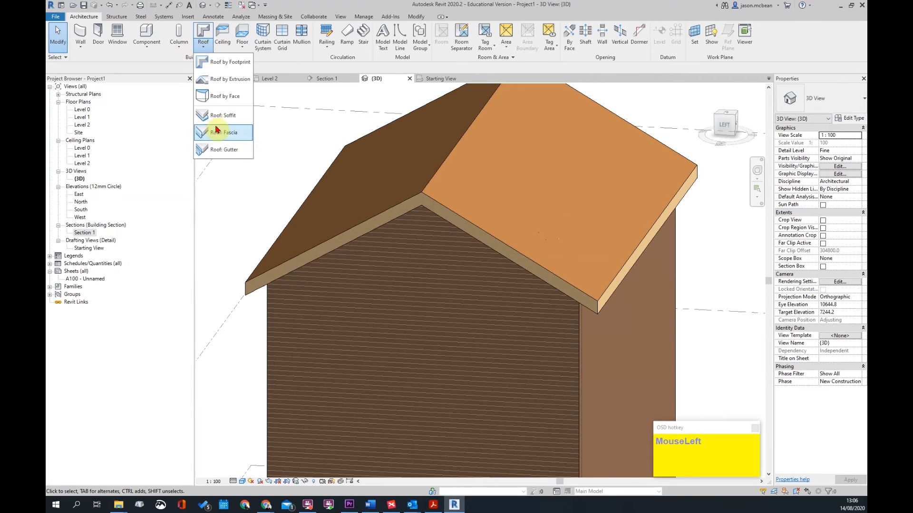
left_click(232, 154)
scroll(557, 240, "up", 3)
left_click(589, 280)
- Add a gutter along the opposite eaves edge of the roof
scroll(681, 291, "down", 5)
middle_click_drag(497, 277, 607, 259, "shift")
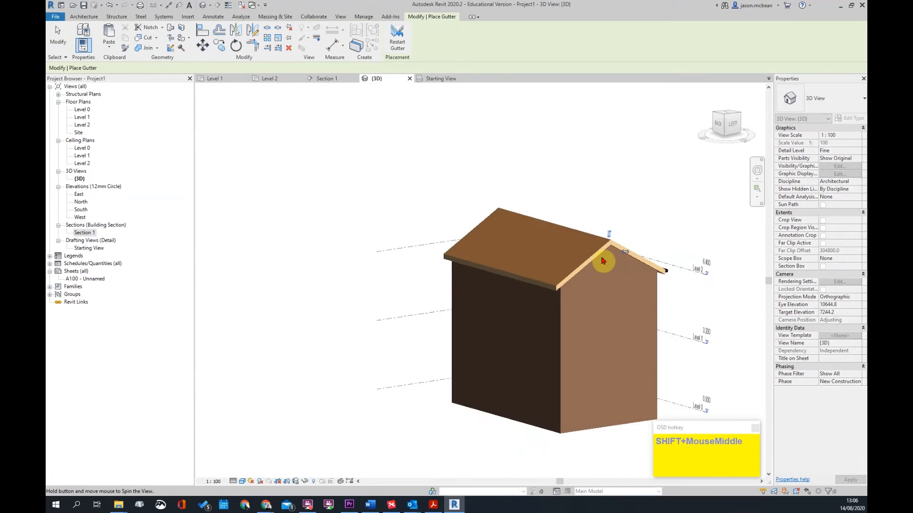
scroll(554, 290, "up", 5)
left_click(549, 311)
- Place roof fascias along both sloping edges of the front gable
middle_click_drag(664, 283, 125, 62, "shift")
left_click(83, 17)
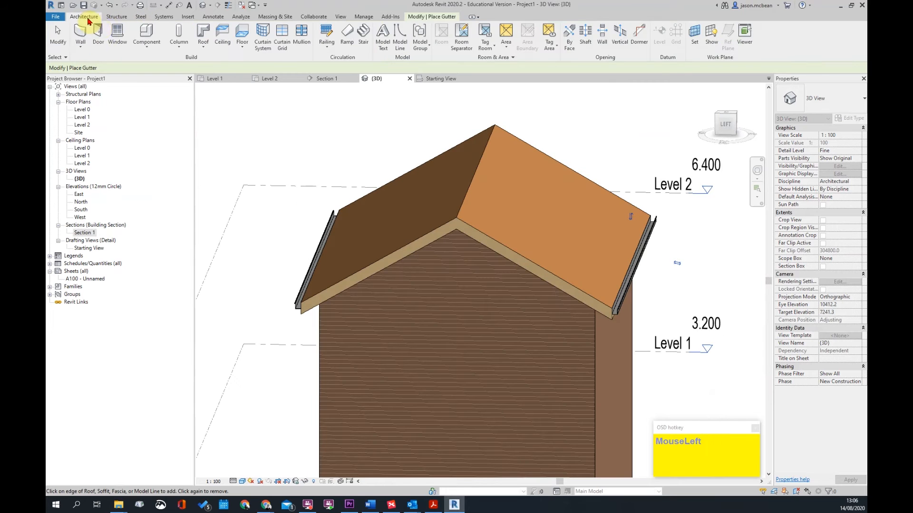
left_click(203, 45)
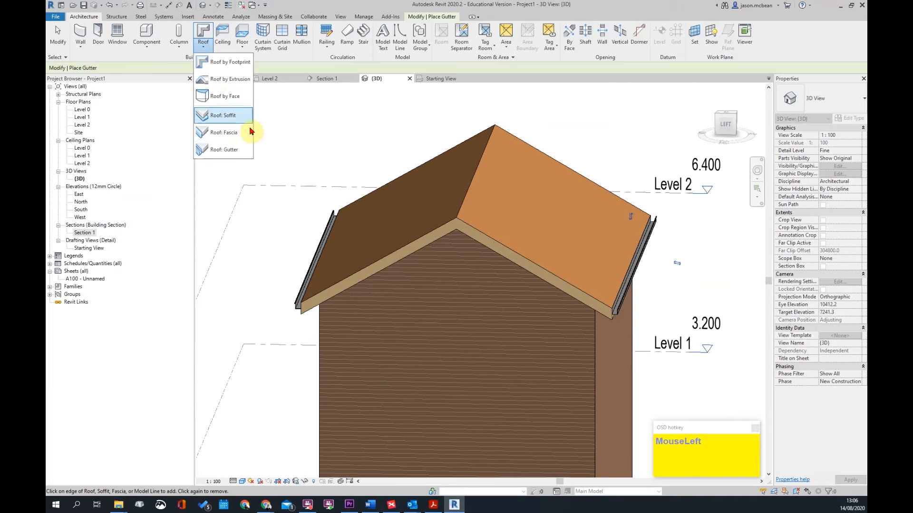
left_click(223, 132)
scroll(465, 230, "up", 3)
left_click(427, 222)
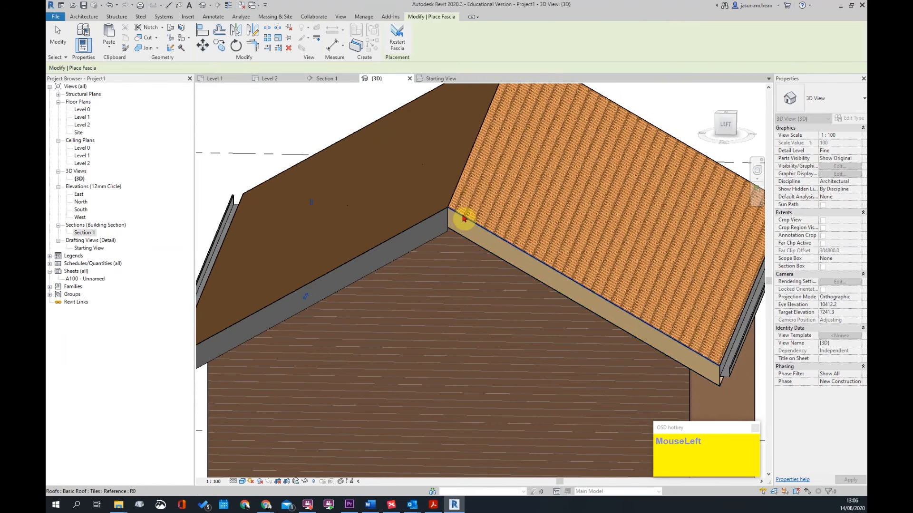
left_click(490, 231)
- Continue the fascia along the right-hand eaves edge behind the gutter
scroll(489, 230, "down", 2)
scroll(628, 313, "up", 1)
scroll(629, 313, "up", 4)
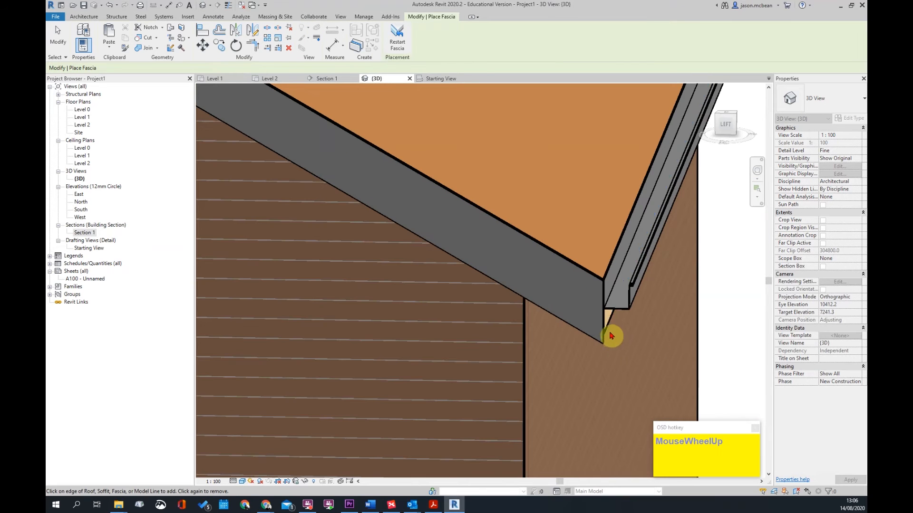
left_click(627, 228)
- Add fascias along both sloping edges of the rear gable
scroll(587, 209, "down", 2)
middle_click_drag(587, 209, 423, 264, "shift")
scroll(547, 294, "down", 4)
scroll(411, 266, "up", 4)
left_click(418, 267)
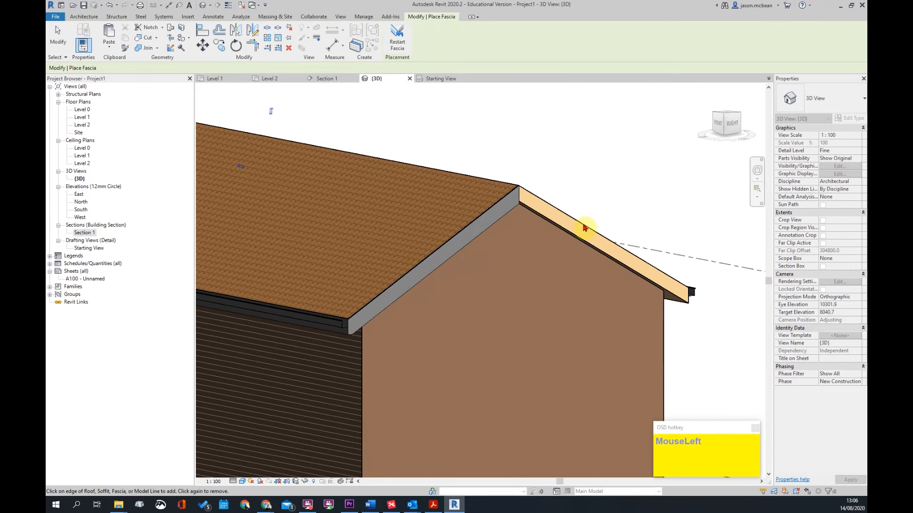
left_click(557, 214)
- Add a fascia to the remaining eaves edge behind its gutter and finish placing fascias
middle_click_drag(714, 326, 275, 275, "shift")
scroll(439, 226, "up", 4)
scroll(501, 425, "down", 1, "shift")
middle_click_drag(439, 227, 520, 108, "shift")
scroll(519, 107, "up", 2)
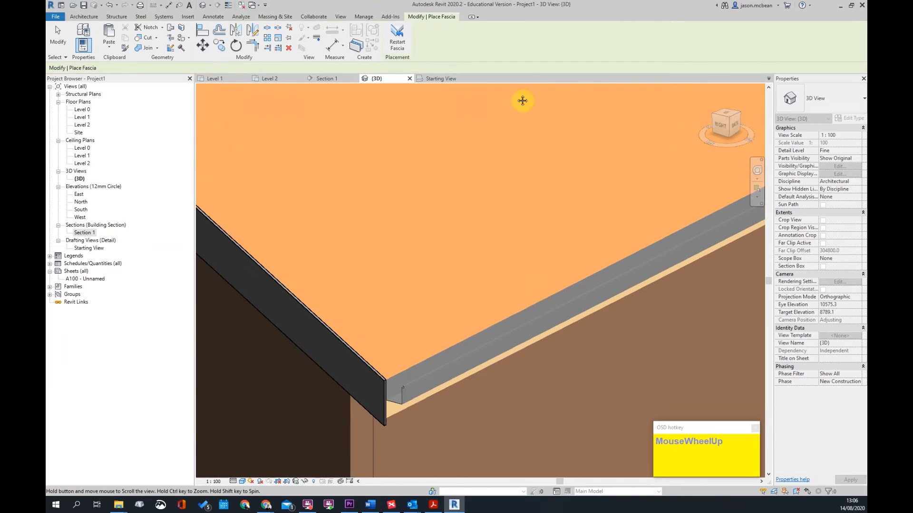
left_click(397, 359)
scroll(467, 259, "down", 3)
key("Escape")
key("Escape")
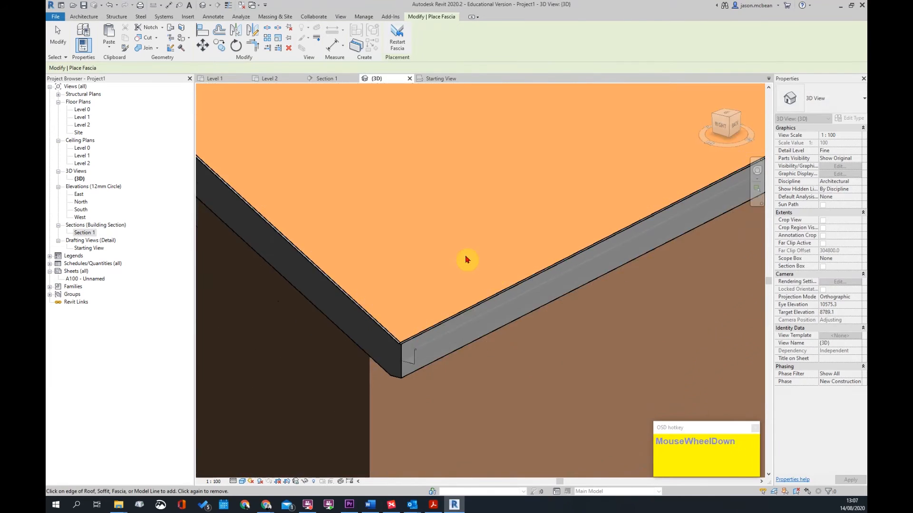
- In Section 1, set the gutter's horizontal profile offset to 15 mm at the right-hand eaves
double_click(84, 232)
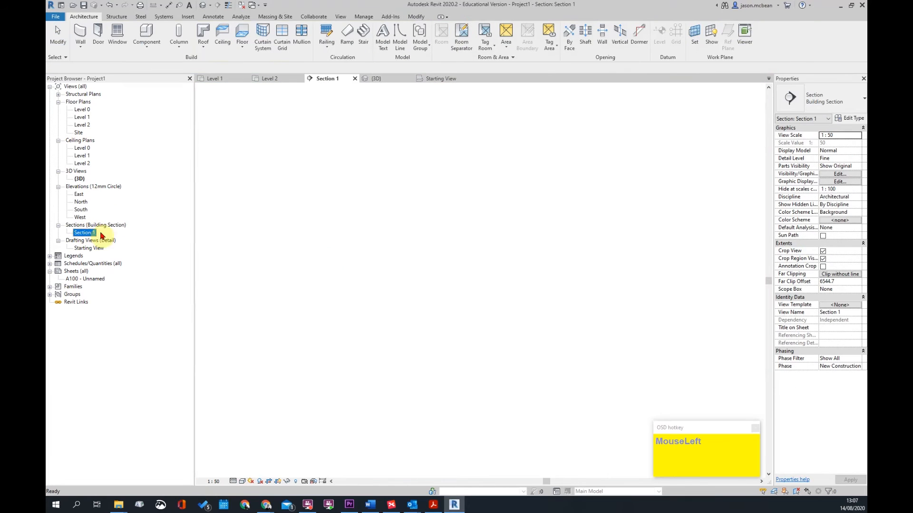
scroll(560, 306, "up", 4)
scroll(560, 306, "up", 2)
left_click(575, 302)
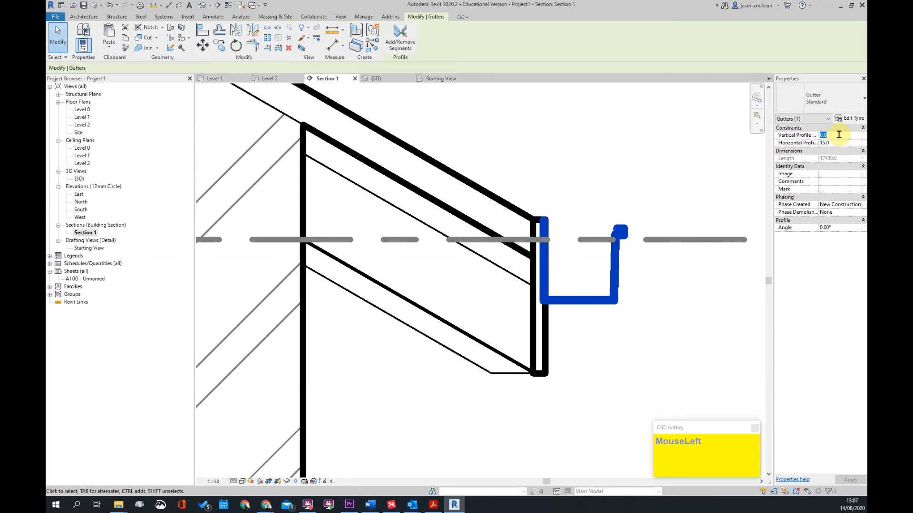
- Examine how the gutter, fascia and roof edge meet at the right-hand eaves
scroll(696, 302, "down", 6)
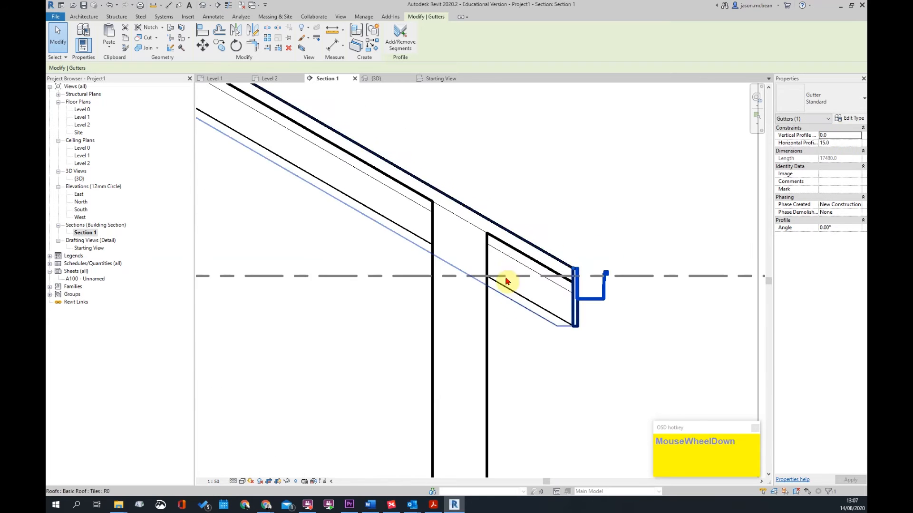
key("Escape")
scroll(541, 289, "up", 5)
key("Escape")
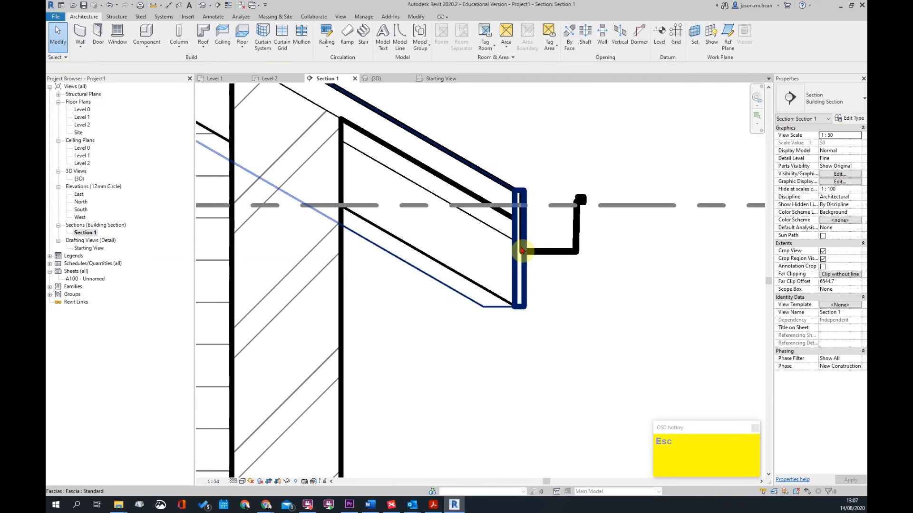
left_click(550, 250)
scroll(499, 176, "up", 2)
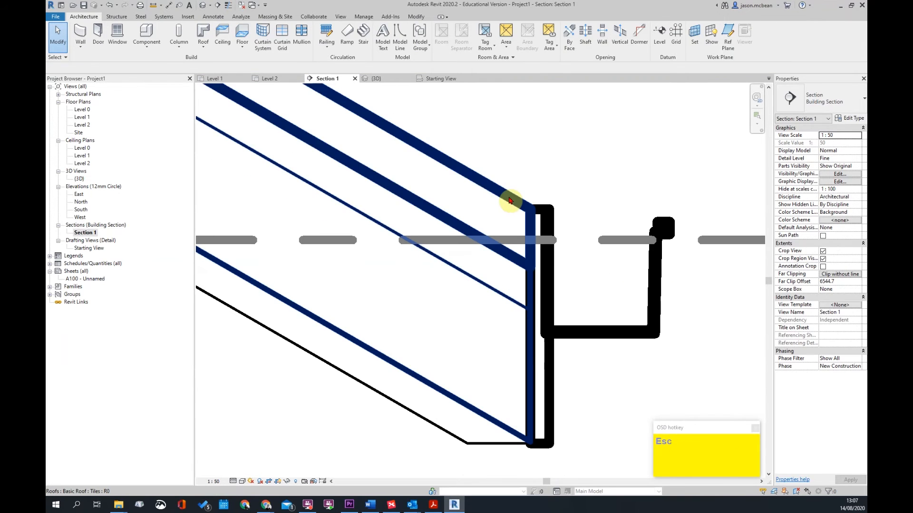
left_click(511, 196)
scroll(537, 232, "down", 2)
key("Escape")
- Set the gutter's vertical profile offset to -70 mm
left_click(567, 284)
scroll(535, 233, "up", 2)
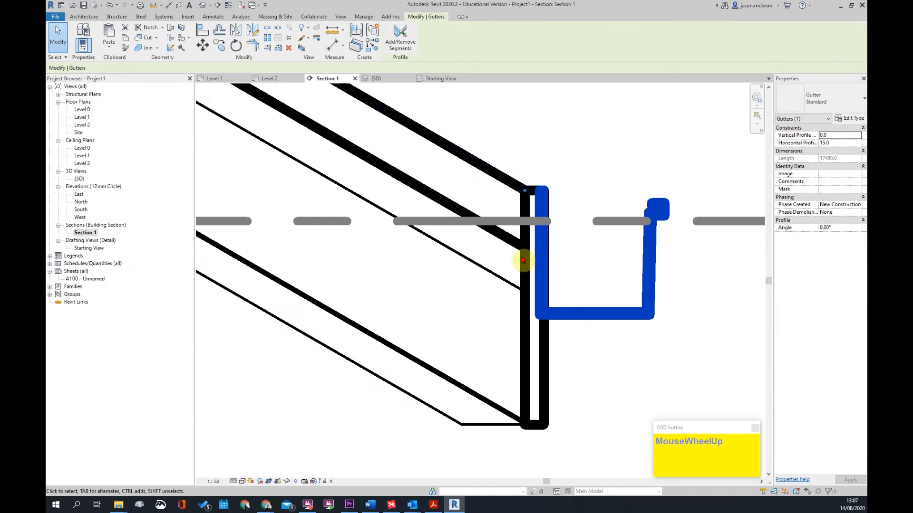
left_click(841, 135)
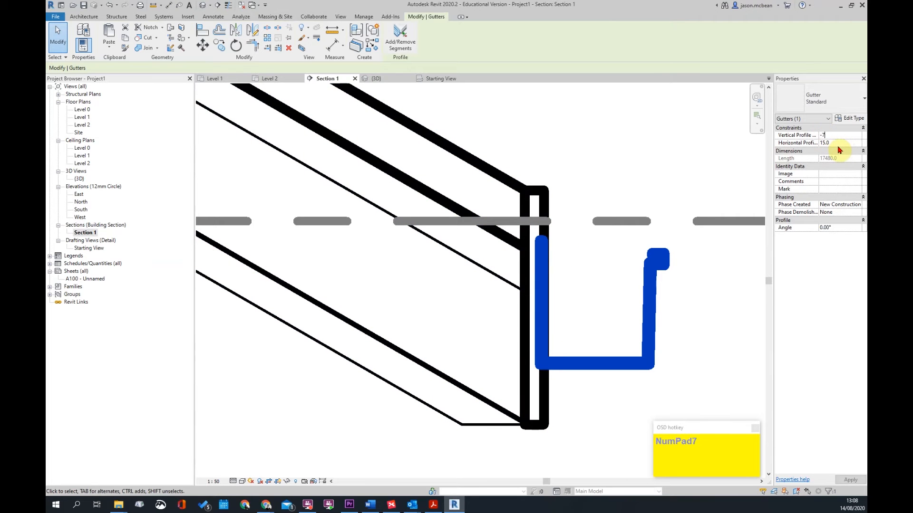
key("Escape")
- Set the fascia's vertical profile offset to -70 mm at the right-hand eaves
left_click(506, 184)
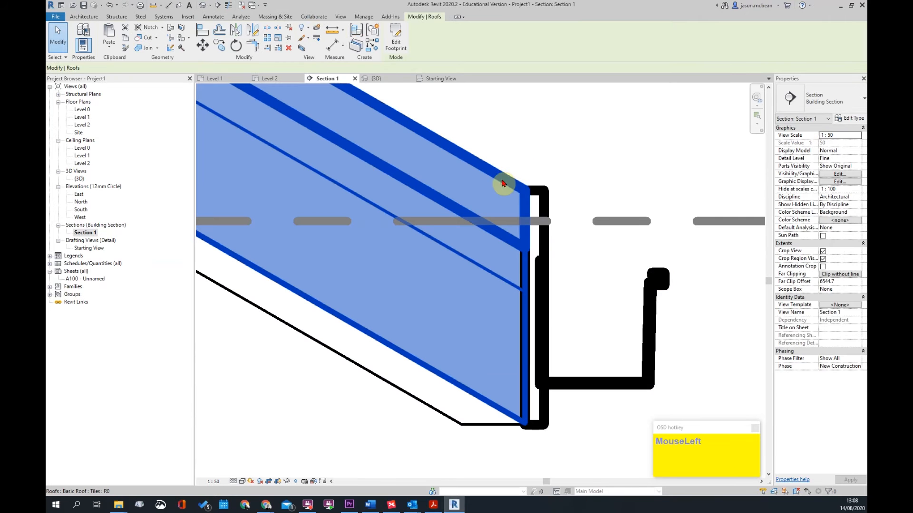
left_click(547, 246)
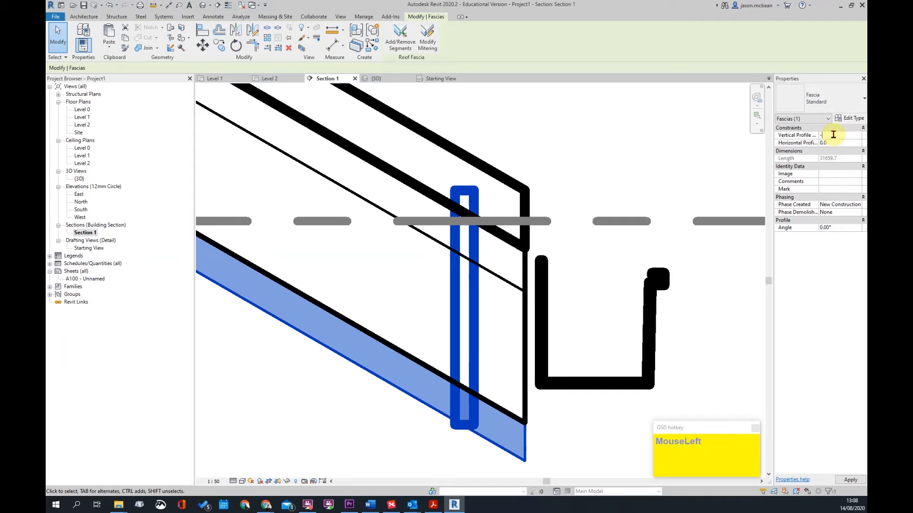
left_click(596, 236)
scroll(597, 280, "down", 4)
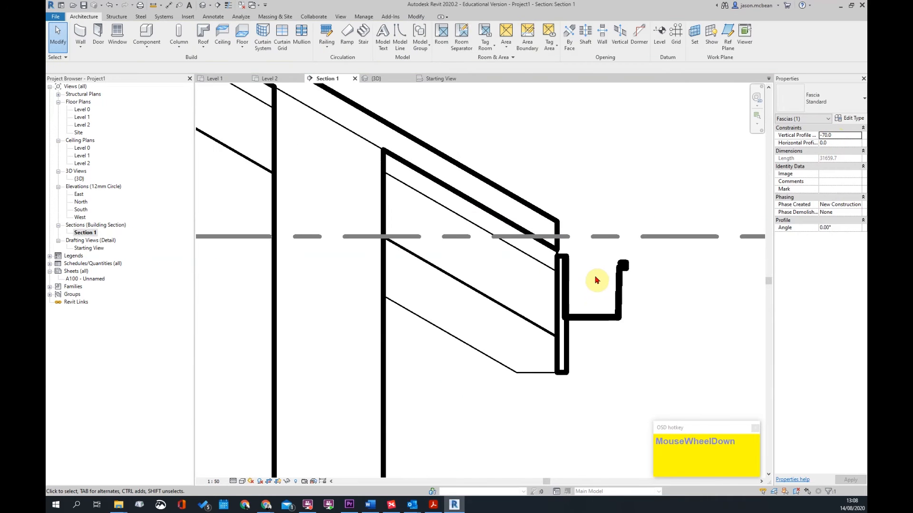
- Examine the roof edge, gutter and fascia at the eaves in Section 1 and in the 3D view
scroll(580, 269, "up", 2)
left_click(570, 232)
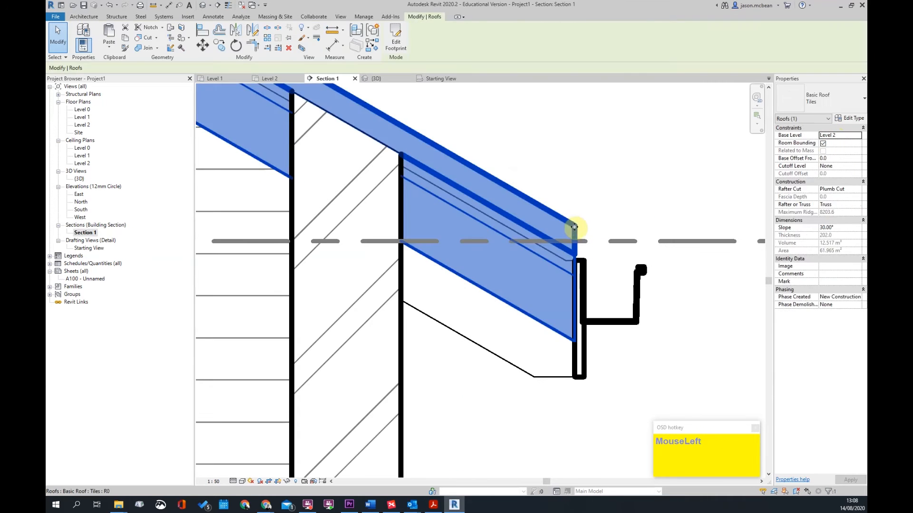
left_click(581, 211)
scroll(581, 210, "up", 2)
scroll(612, 369, "down", 2)
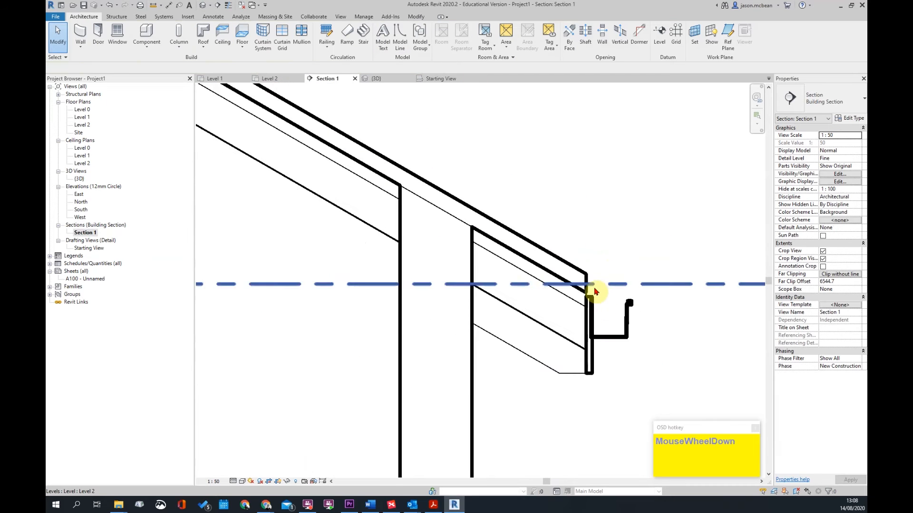
left_click(203, 5)
left_click(376, 79)
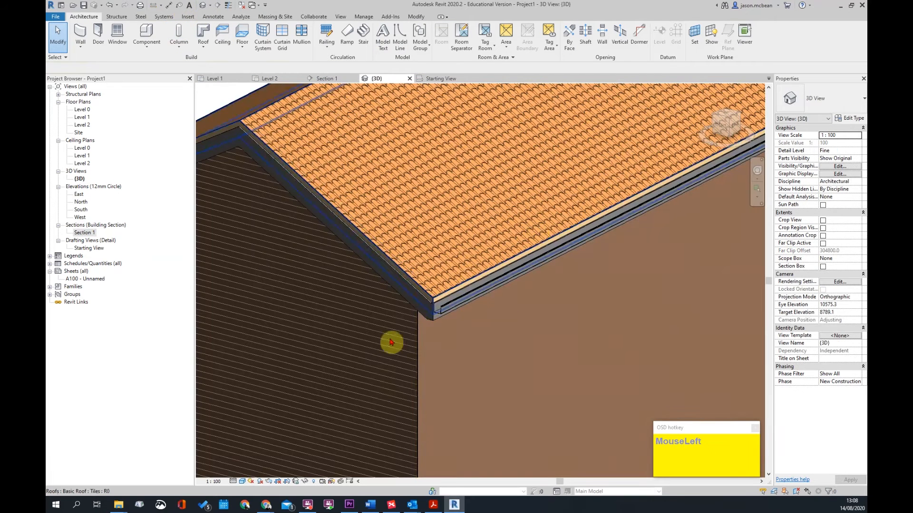
scroll(475, 271, "up", 5)
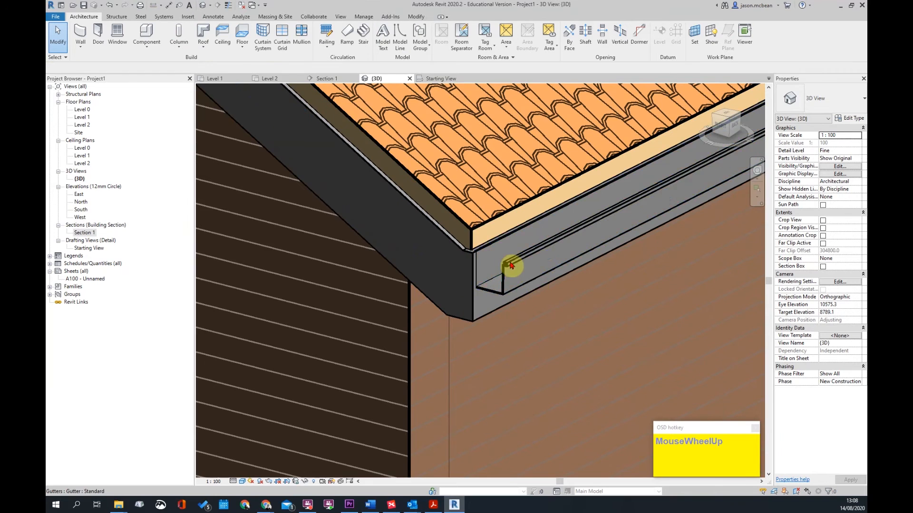
scroll(525, 270, "down", 3)
middle_click_drag(576, 338, 724, 146, "shift")
left_click(729, 134)
scroll(441, 226, "up", 2)
middle_click_drag(441, 227, 528, 290, "shift")
middle_click_drag(194, 187, 121, 182, "shift")
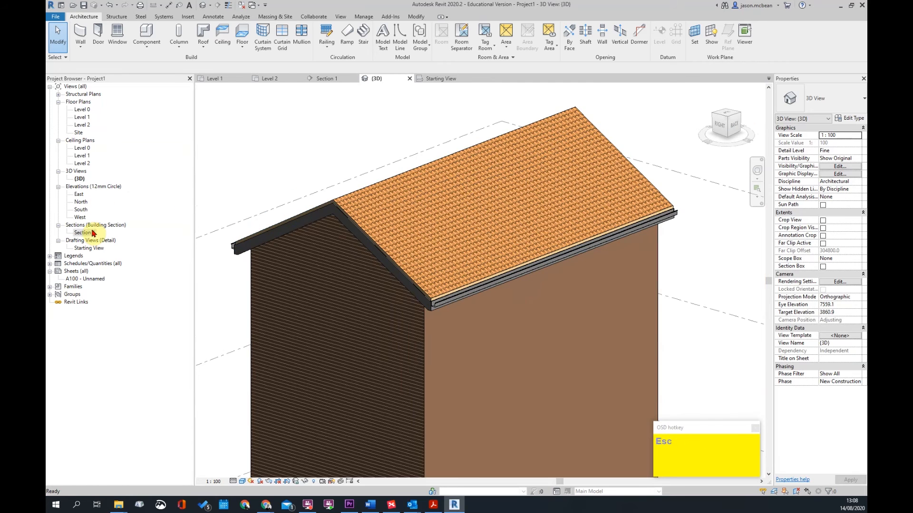
- Open Section 1 to work on the roof edge above the right-hand gutter
double_click(93, 233)
scroll(580, 285, "up", 4)
left_click(583, 254)
key("Escape")
scroll(508, 234, "down", 2)
scroll(643, 279, "up", 3)
middle_click_drag(577, 261, 557, 262)
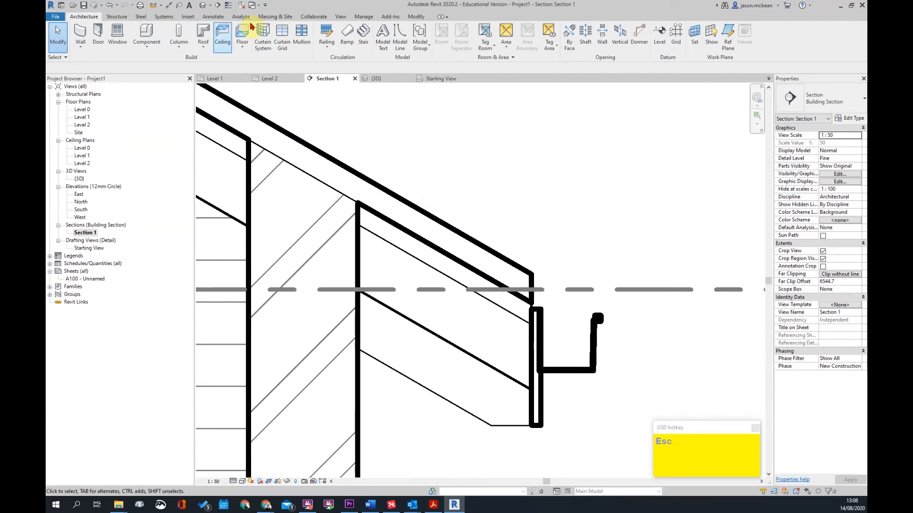
- Use Cut Profile to sketch a square-ended extension of the roof's tiles layer over the gutter, about 74 mm along its upper edge
left_click(341, 16)
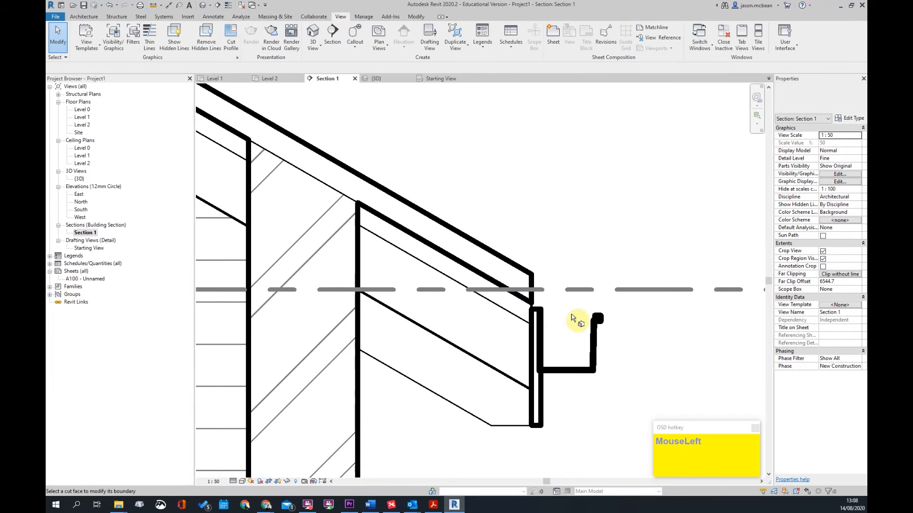
left_click(527, 285)
scroll(529, 300, "up", 2)
left_click(529, 300)
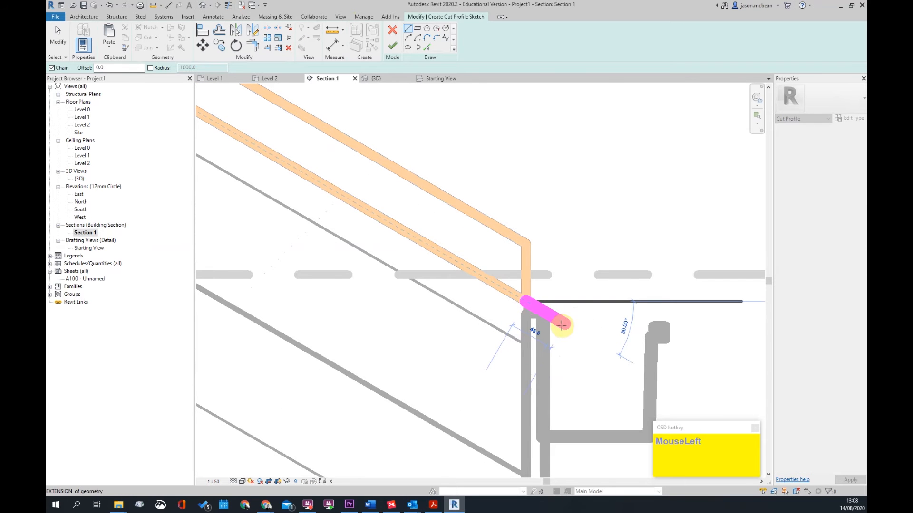
left_click(565, 325)
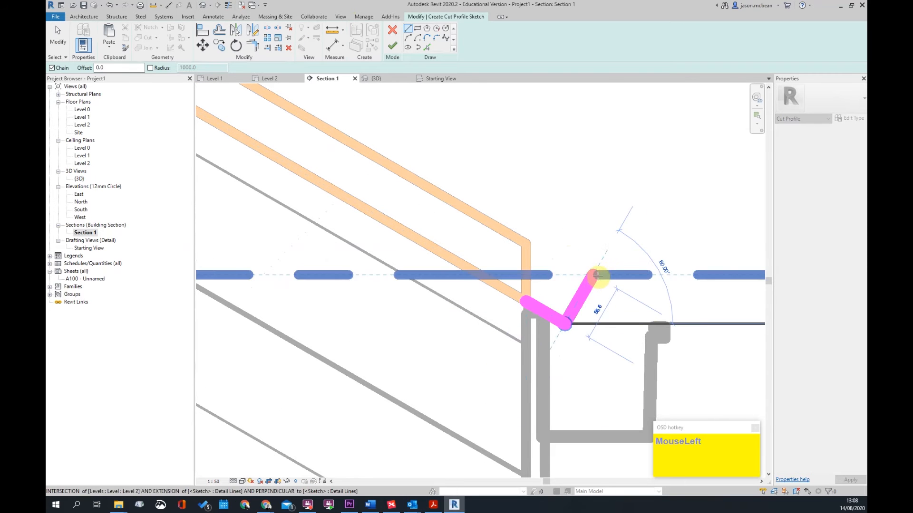
left_click(589, 281)
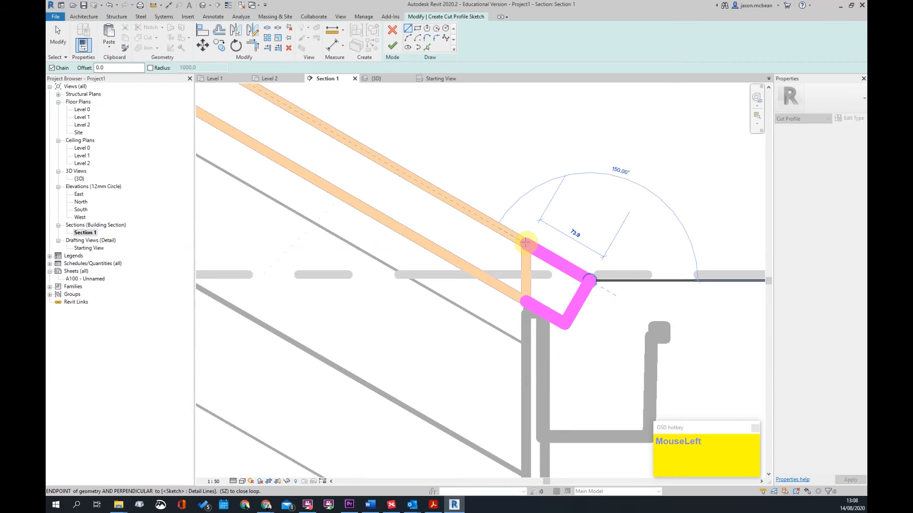
left_click(525, 243)
key("Escape")
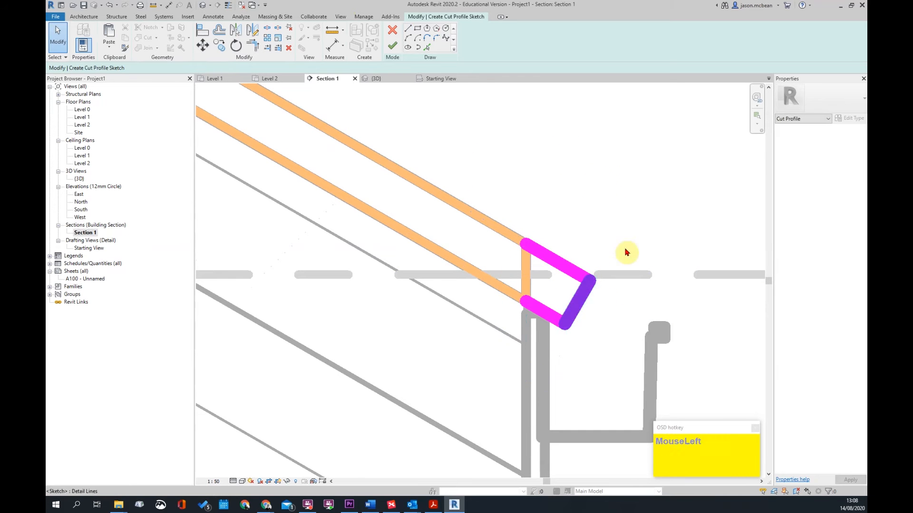
left_click(398, 56)
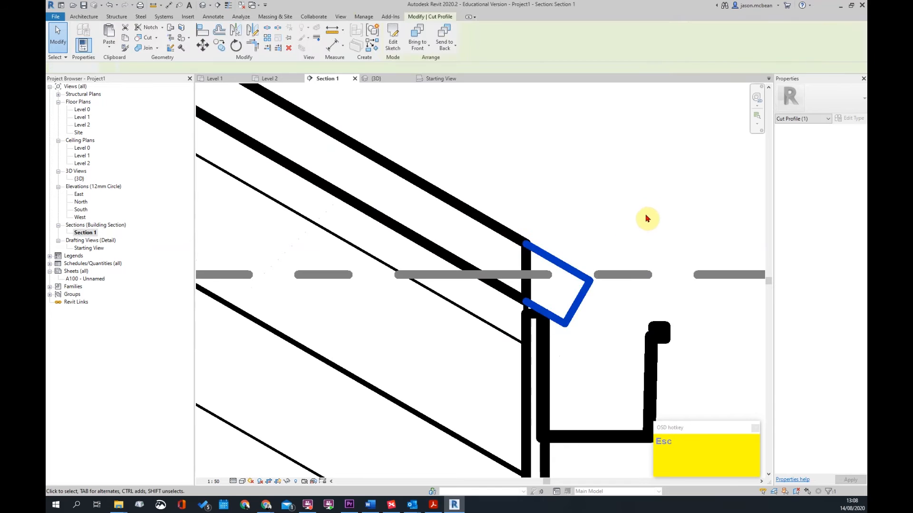
- Edit the cut profile's sketch and flip its direction arrow so the extension is added to the tiles layer
key("Escape")
left_click(551, 259)
left_click(386, 44)
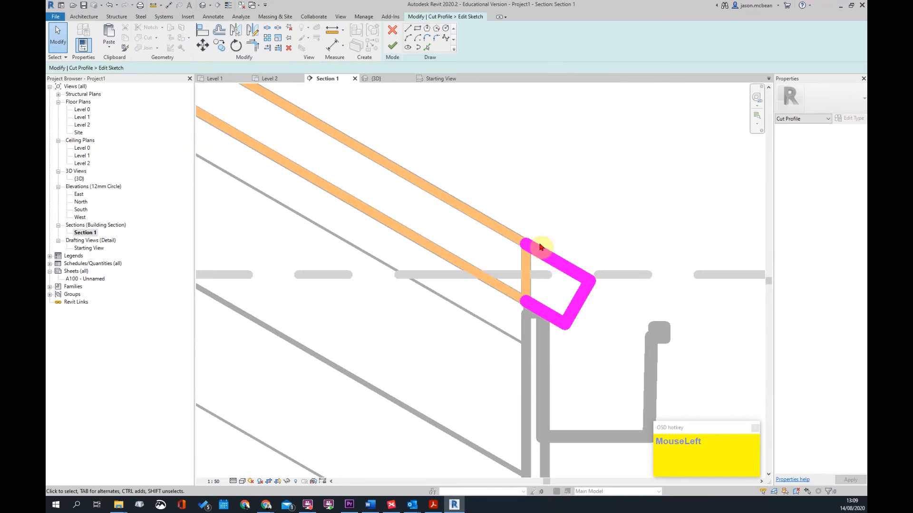
scroll(550, 267, "up", 3)
left_click(228, 5)
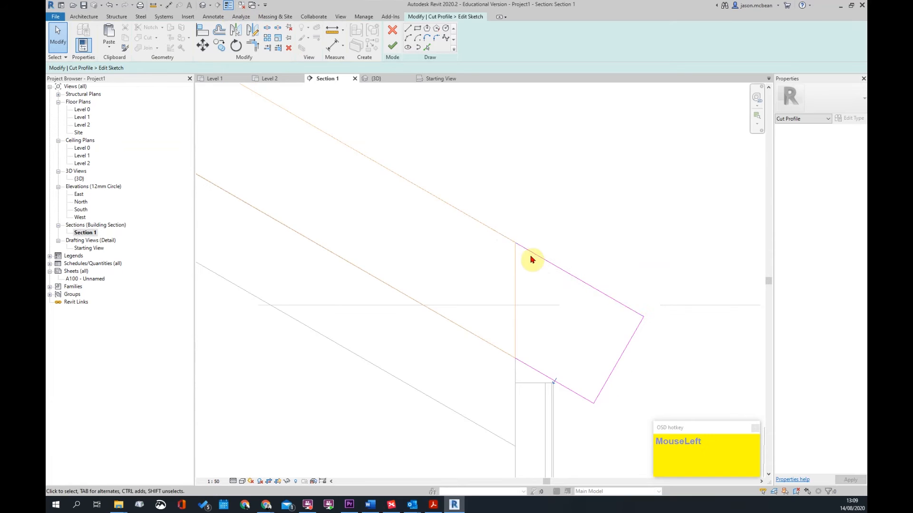
left_click(557, 390)
scroll(589, 346, "down", 2)
key("Escape")
left_click(393, 46)
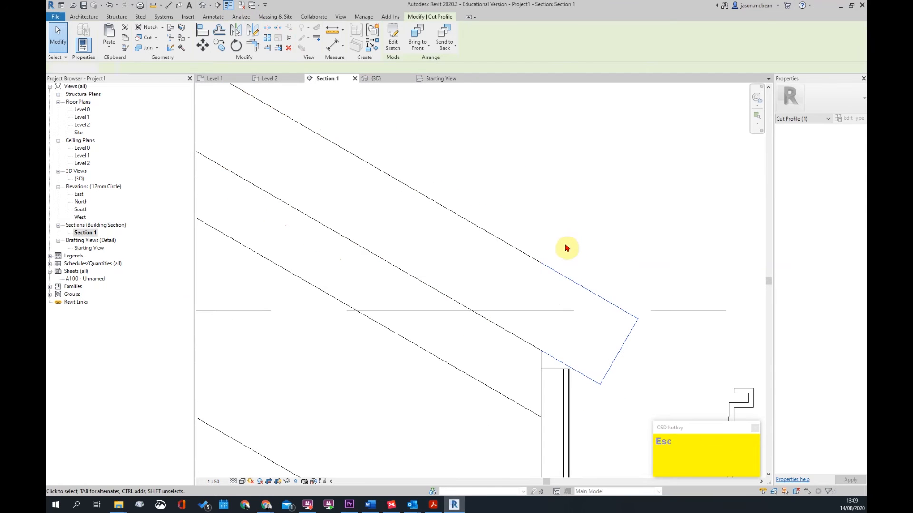
scroll(542, 308, "down", 3)
left_click(229, 6)
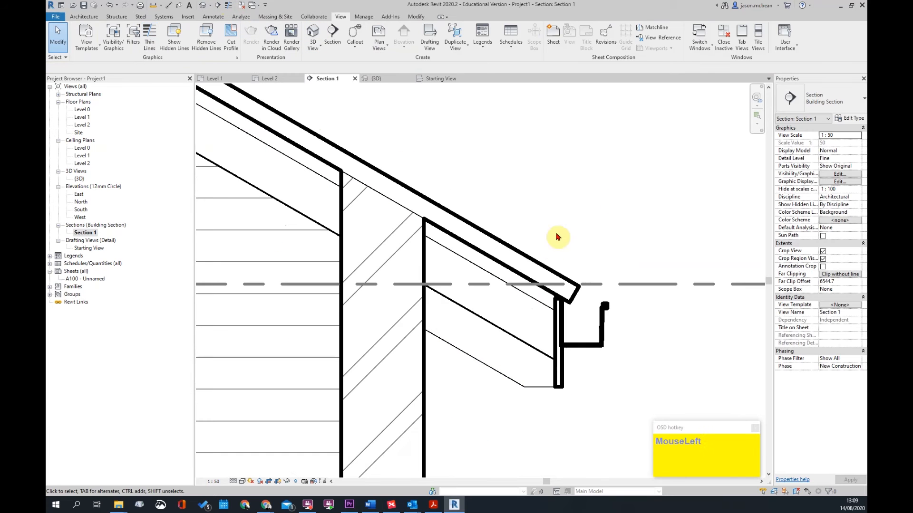
- Examine the existing 38x38mm timber stud beside the wall at the left-hand eaves
scroll(621, 343, "down", 2)
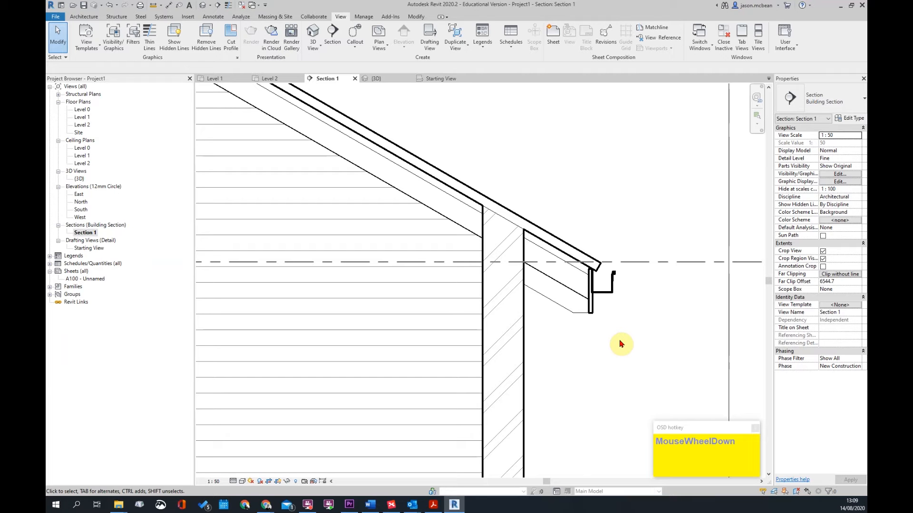
scroll(554, 245, "down", 3)
scroll(356, 320, "up", 5)
left_click(330, 366)
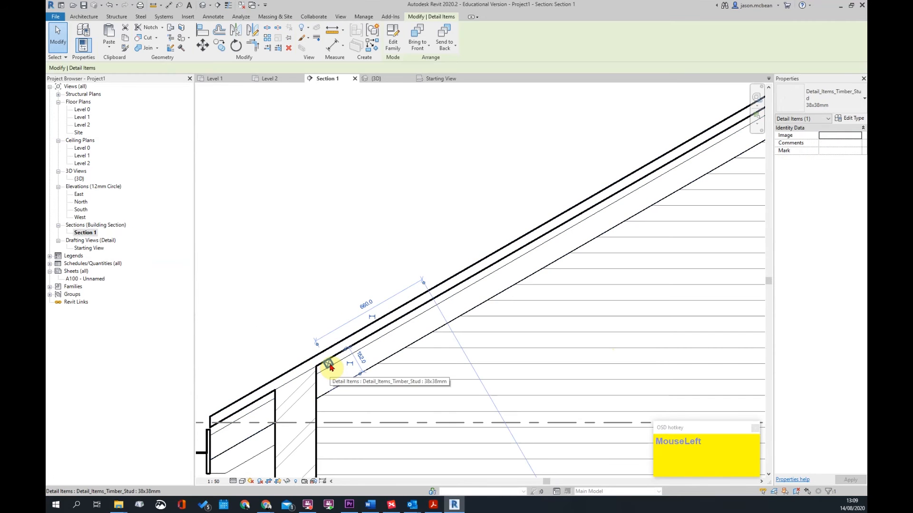
key("Escape")
scroll(402, 303, "down", 4)
scroll(332, 340, "up", 3)
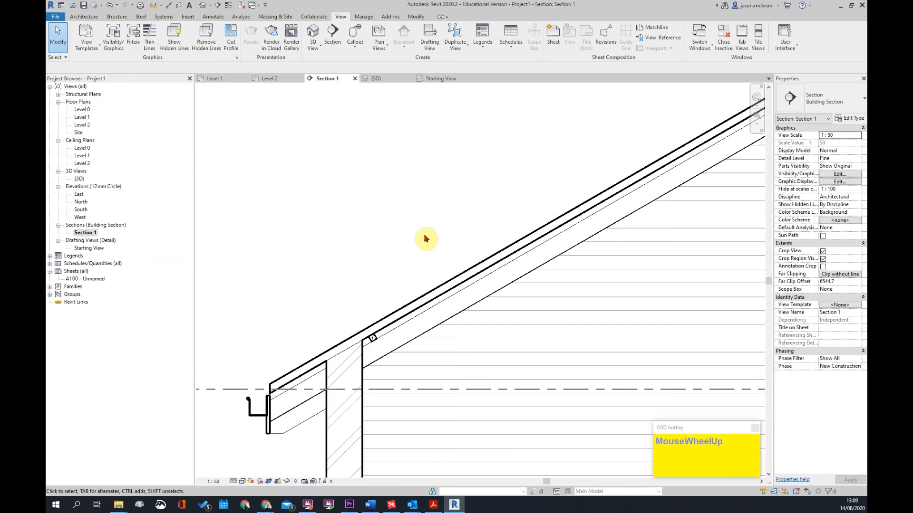
- Start a repeating detail component and duplicate its Brickwork - Section type as "Timber stud"
left_click(213, 18)
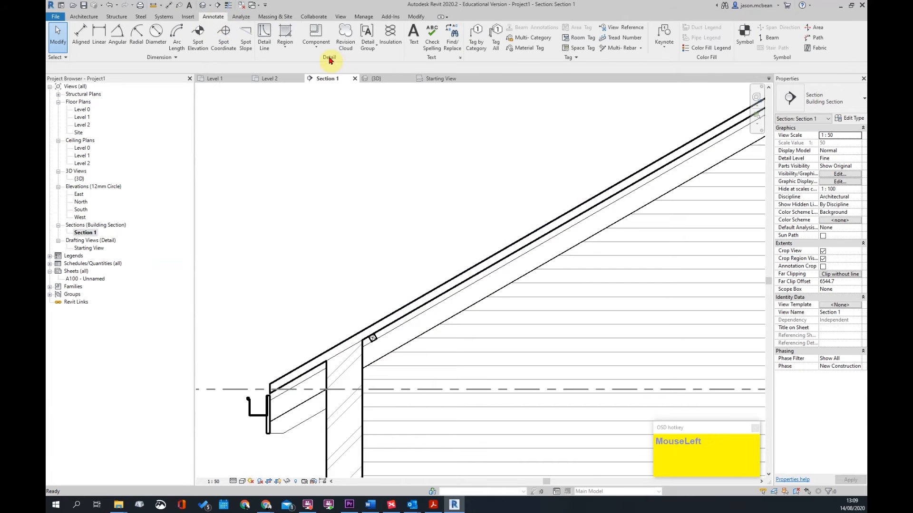
left_click(316, 46)
left_click(332, 80)
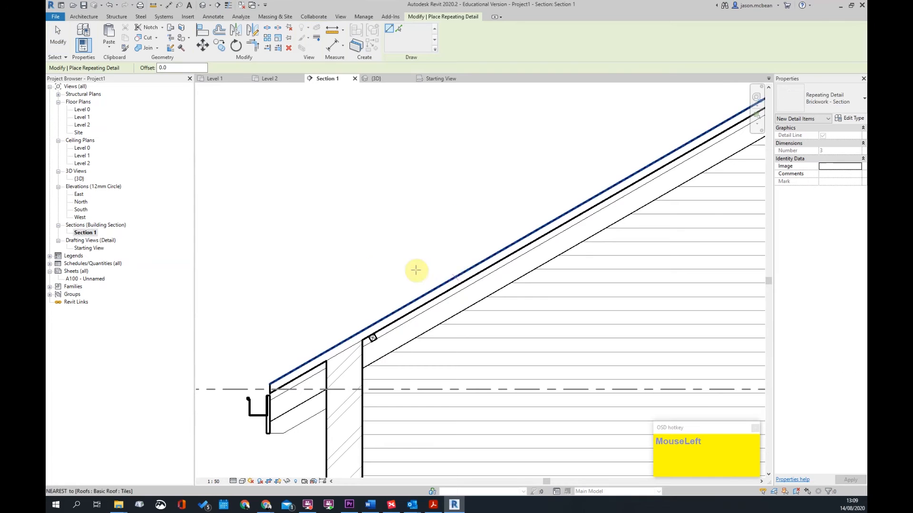
left_click(853, 118)
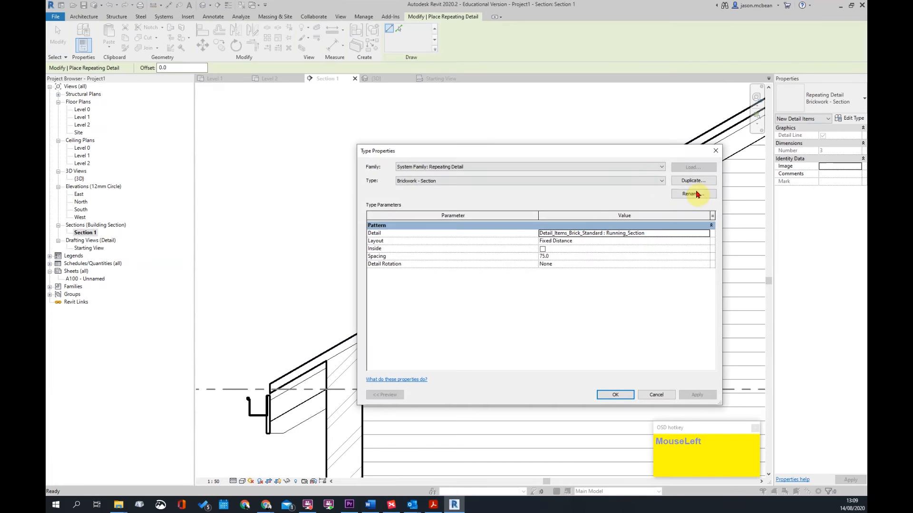
left_click(694, 183)
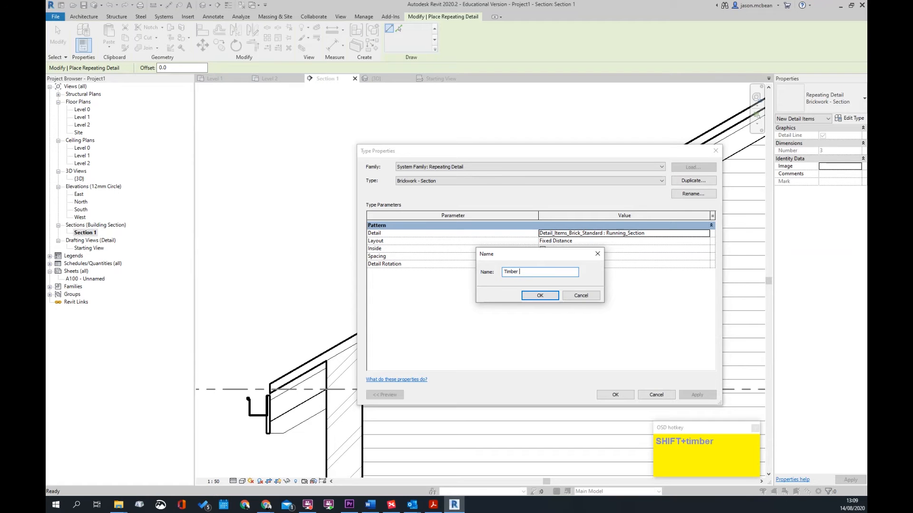
type("Timber stud")
key("Return")
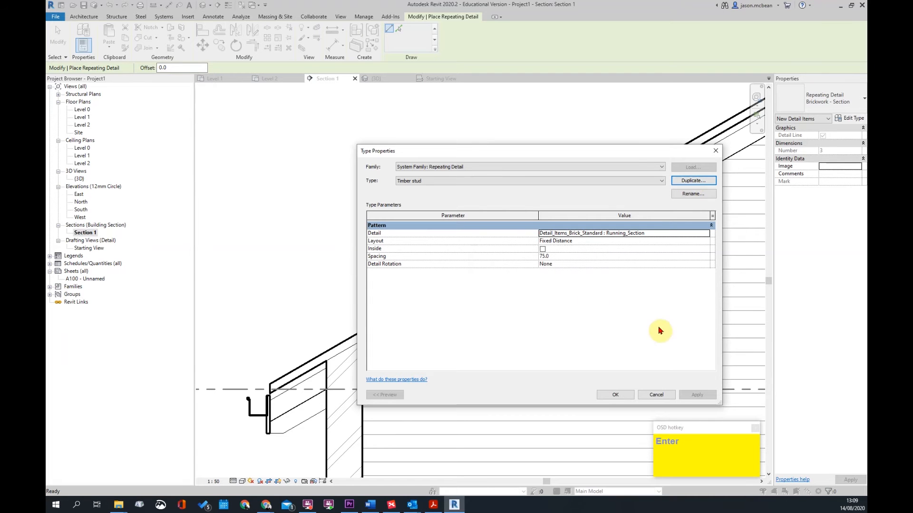
- Set the Timber stud type's detail to Detail_Items_Timber_Stud : 38x38mm, with Maximum Spacing layout and 650 mm spacing
left_click(708, 234)
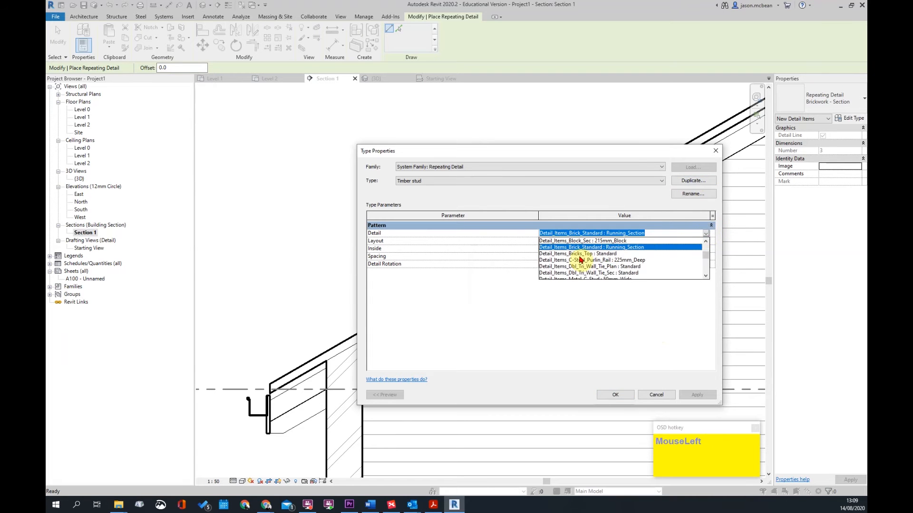
scroll(632, 255, "up", 3)
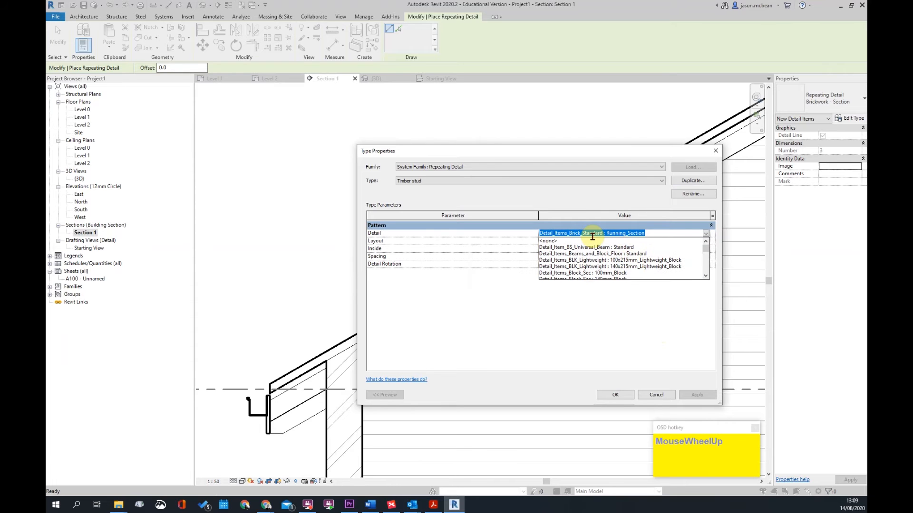
type("ti")
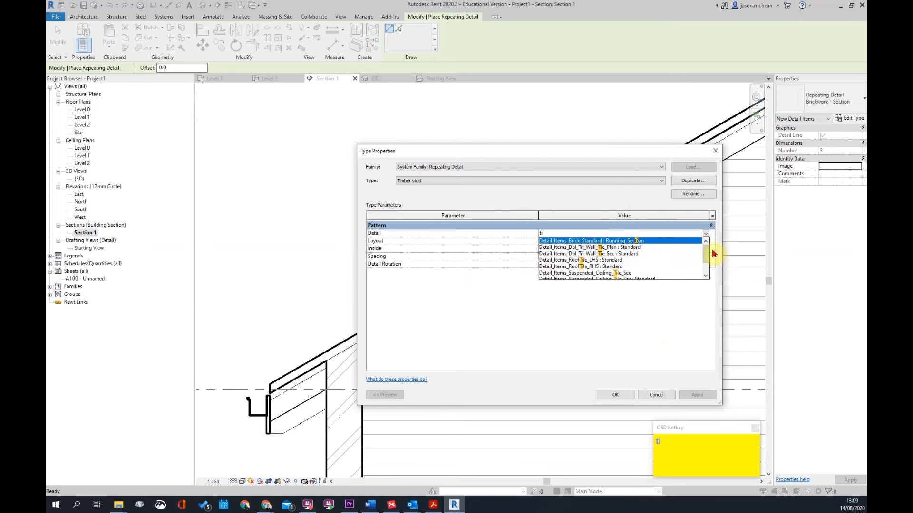
type("m")
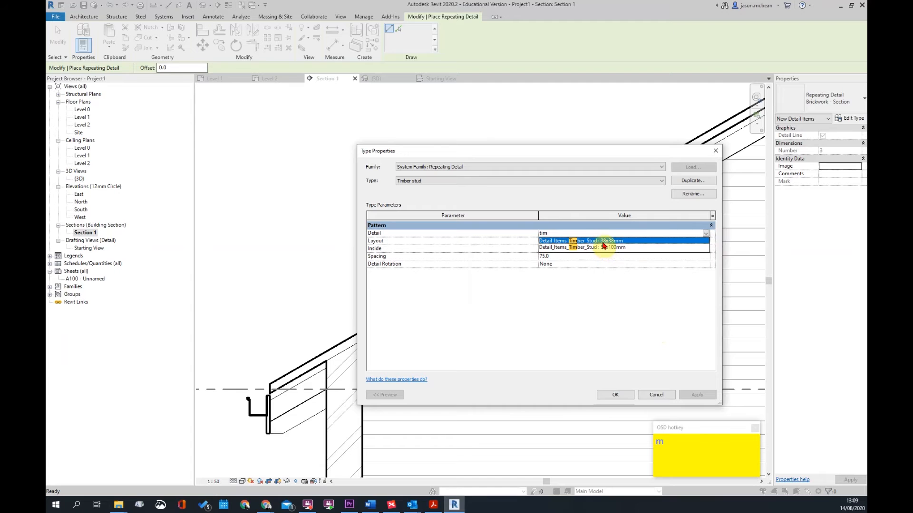
left_click(602, 243)
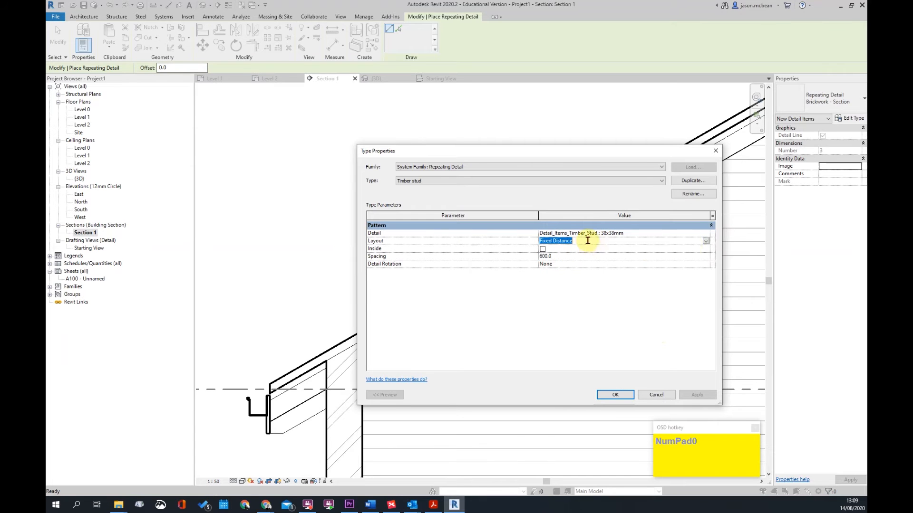
left_click(705, 242)
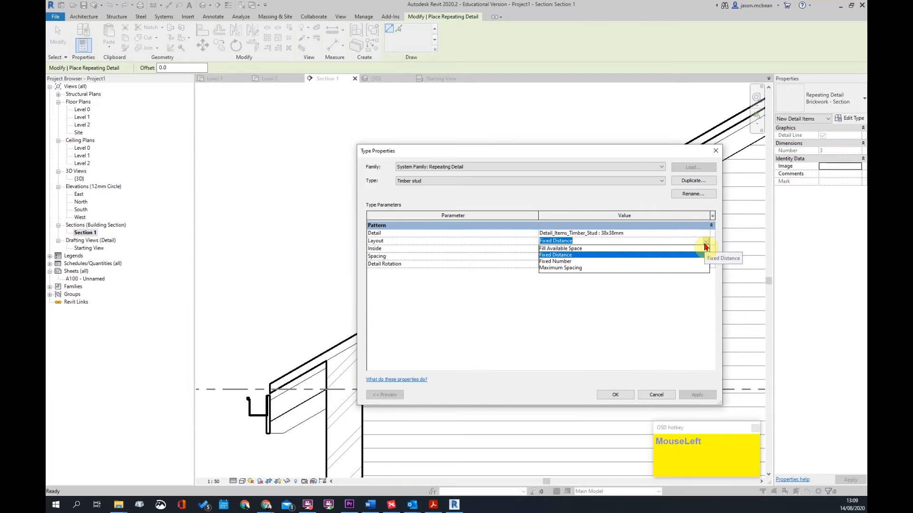
left_click(563, 269)
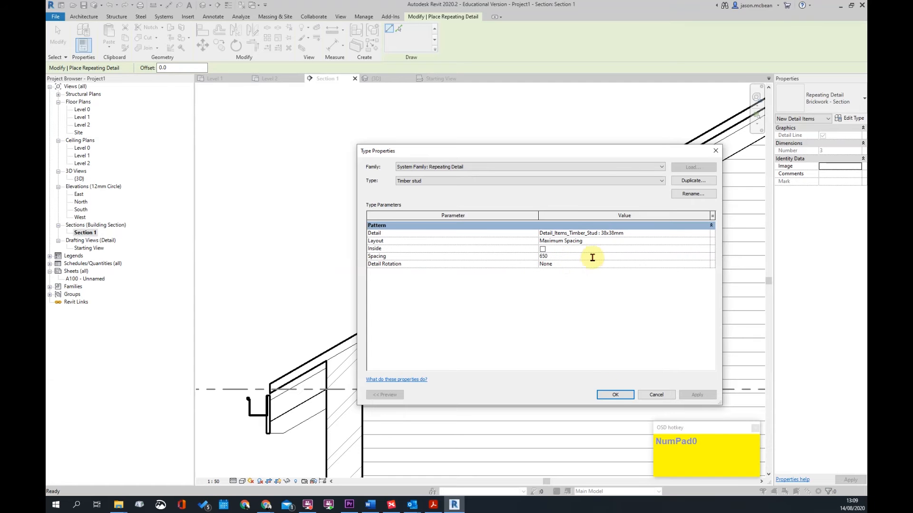
left_click(615, 395)
- Place the Timber stud repeating detail, about 2580 mm long, along the left roof slope from near the existing stud to just short of the ridge
scroll(386, 330, "up", 4)
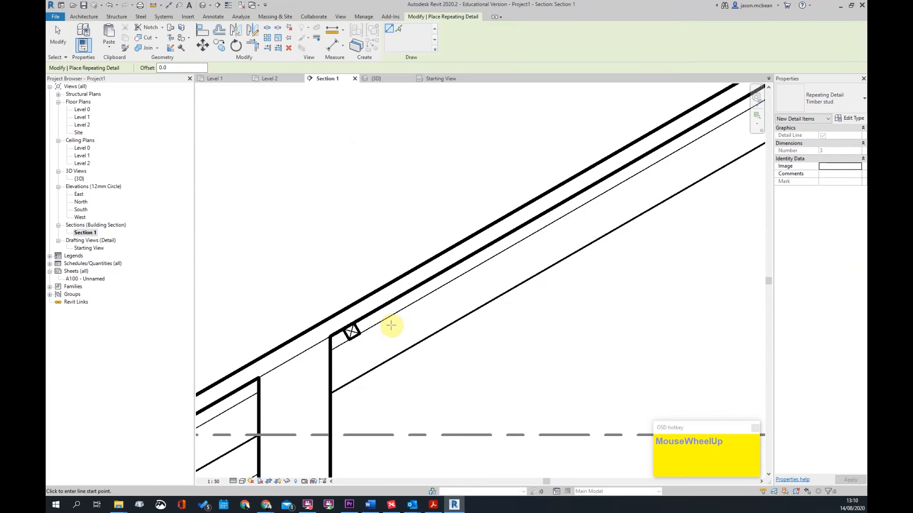
left_click(383, 307)
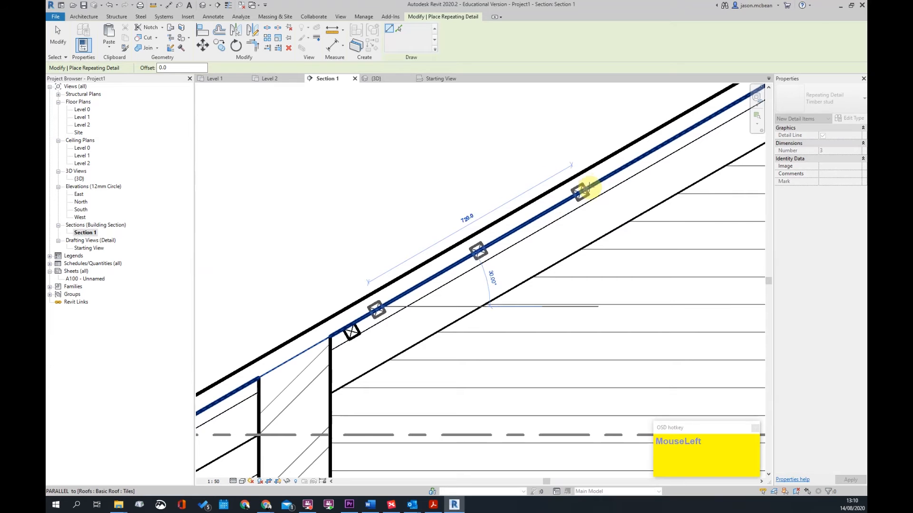
scroll(528, 234, "down", 3)
middle_click_drag(630, 202, 363, 372)
scroll(489, 273, "up", 1)
scroll(490, 273, "up", 1)
left_click(486, 261)
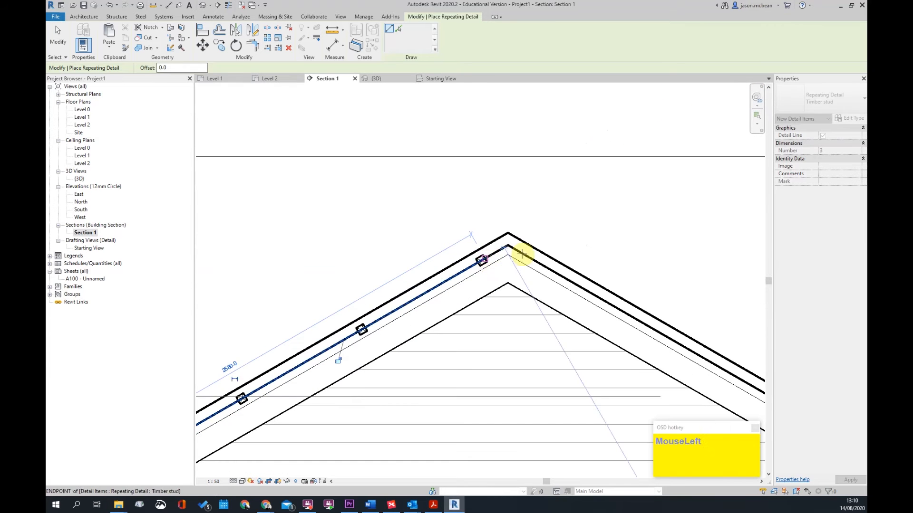
key("Escape")
key("Escape")
- Move the row of timber studs down so it sits inside the thin layer beneath the tiles
left_click(483, 259)
scroll(483, 258, "up", 2)
left_click_drag(482, 258, 492, 277)
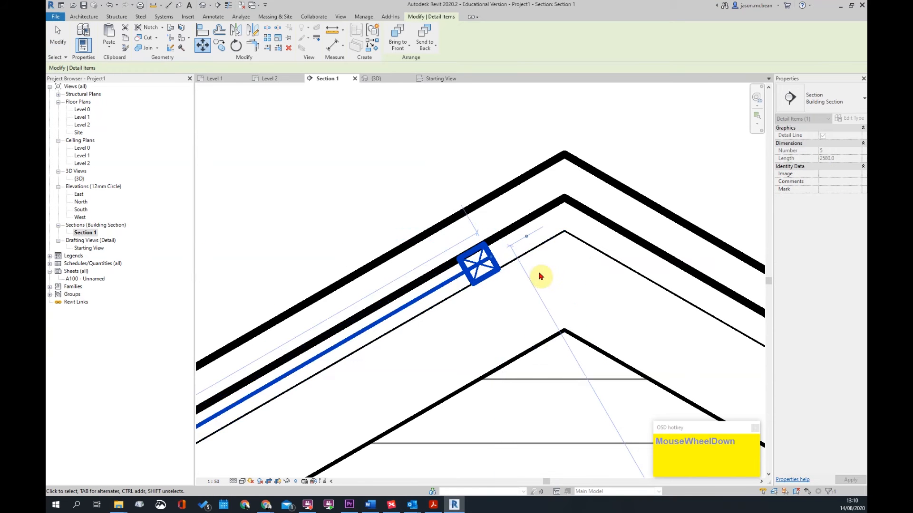
- Delete the separate single timber stud beside the top of the left wall in the section
scroll(618, 220, "down", 5)
key("Escape")
scroll(670, 204, "down", 1)
scroll(444, 342, "up", 2)
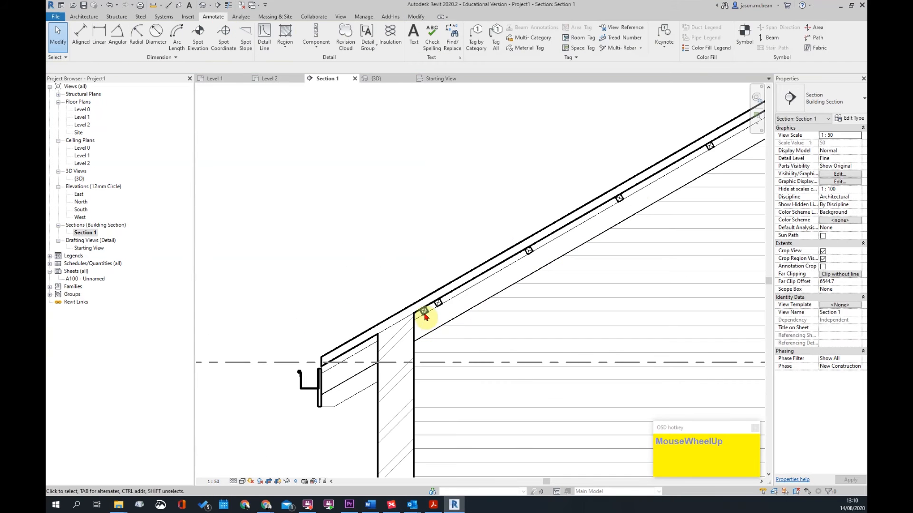
left_click(455, 317)
scroll(444, 310, "up", 2)
key("Delete")
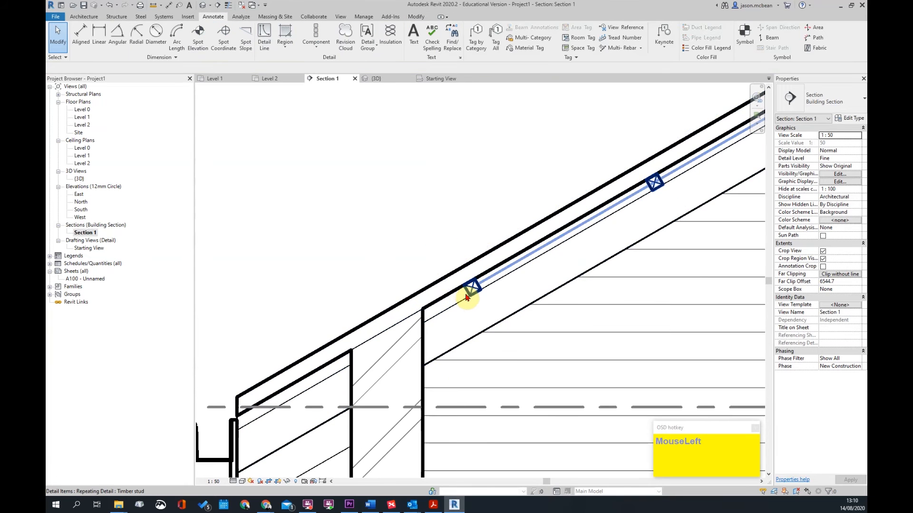
- Stretch the lower end of the left timber stud row to the eaves fascia, making it 3340 mm long
left_click(467, 298)
scroll(475, 289, "down", 3)
left_click_drag(474, 288, 358, 340)
scroll(552, 229, "down", 3)
scroll(576, 241, "up", 5)
scroll(512, 284, "up", 2)
- Shorten the left timber stud row to about 2700 mm, ending its lower end at the inner face of the left wall
key("Tab")
left_click(509, 273)
key("Escape")
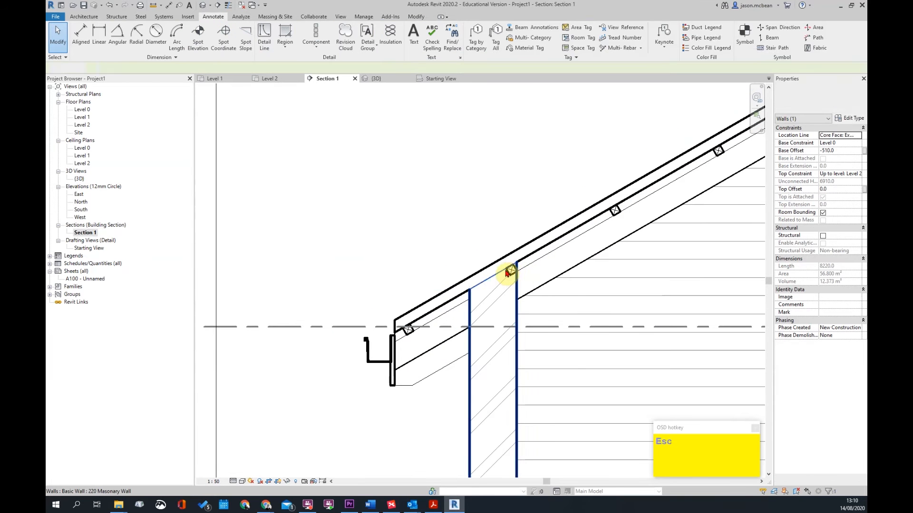
key("Tab")
left_click(511, 271)
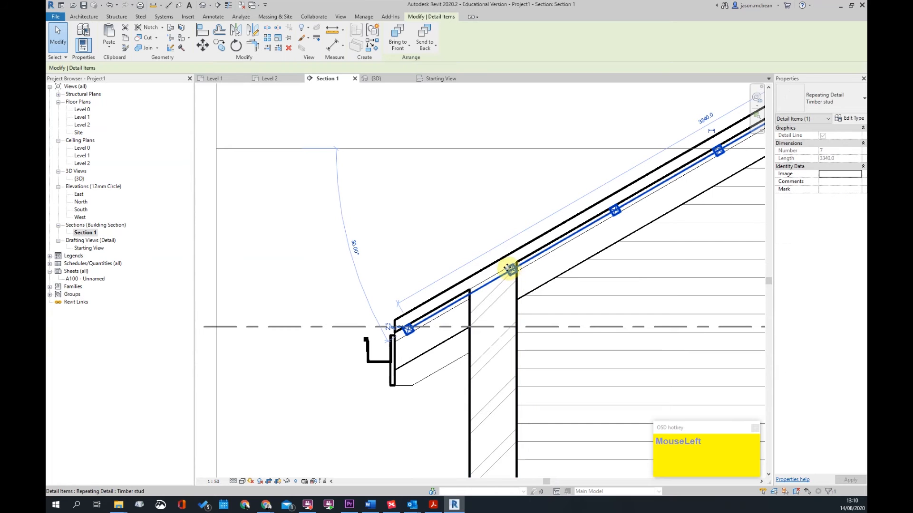
scroll(480, 282, "down", 3)
left_click_drag(507, 272, 508, 270)
key("Escape")
- Mirror a copy of the timber stud row onto the right roof slope about a vertical axis through the ridge
scroll(566, 294, "up", 4)
scroll(402, 361, "down", 3)
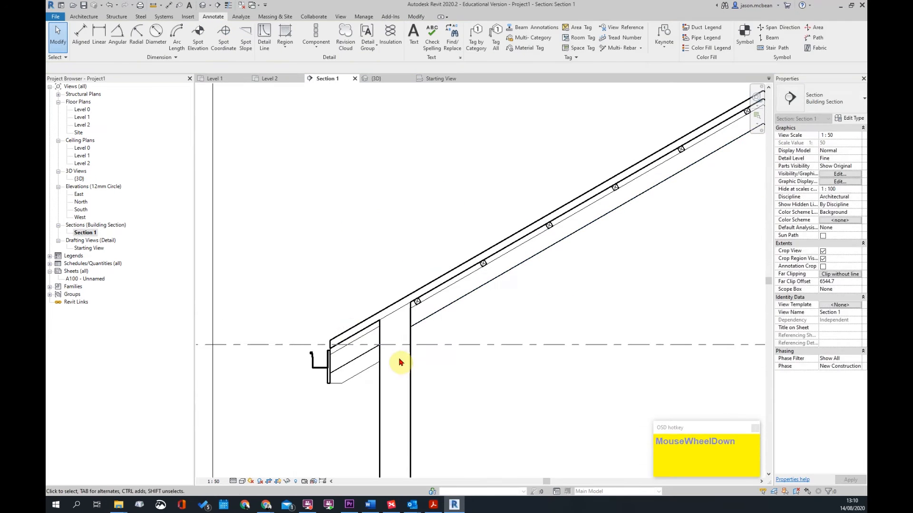
scroll(505, 263, "down", 3)
scroll(518, 221, "up", 2)
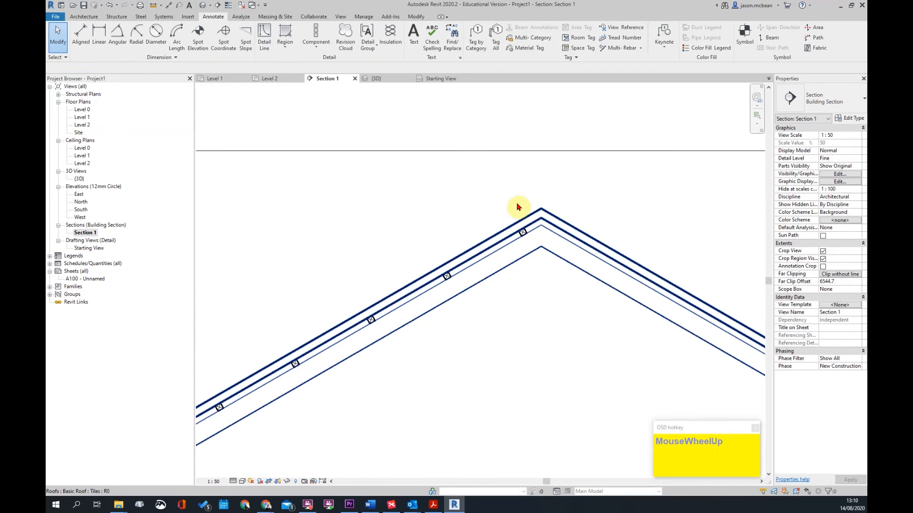
left_click(526, 238)
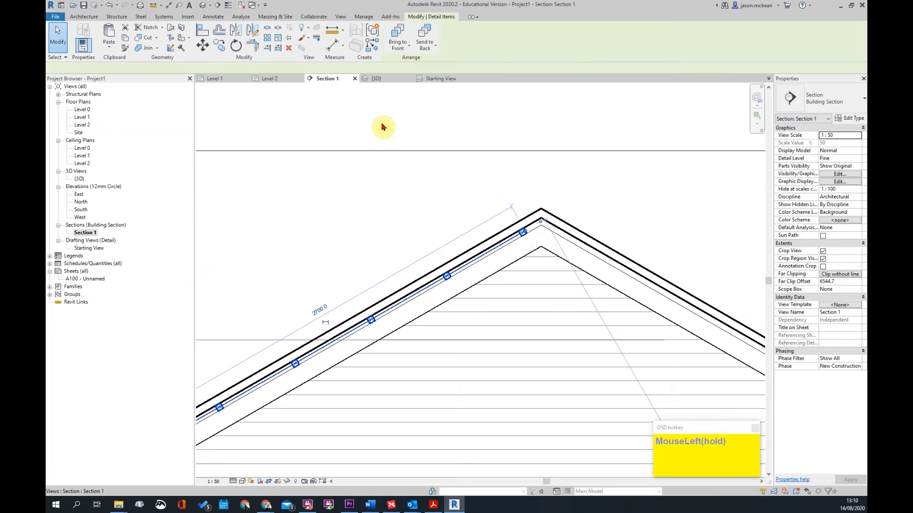
left_click(256, 34)
left_click(542, 248)
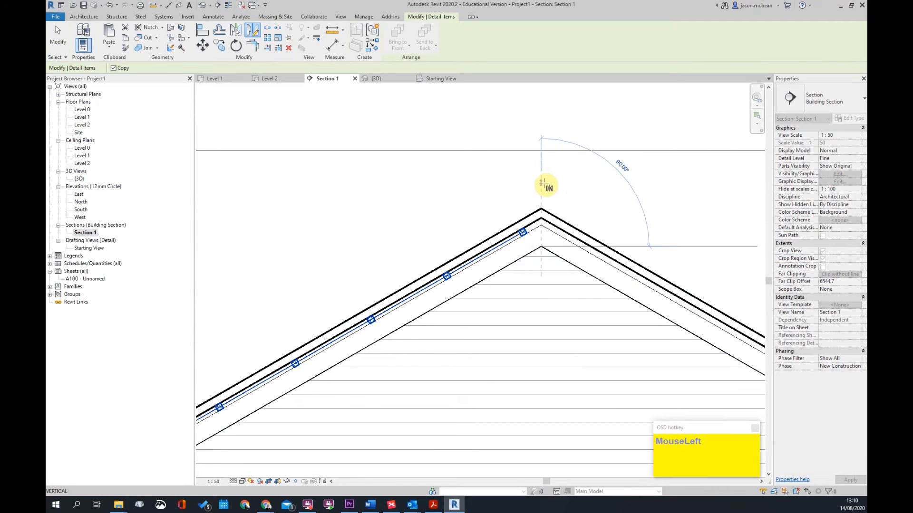
left_click(546, 186)
scroll(484, 230, "down", 3)
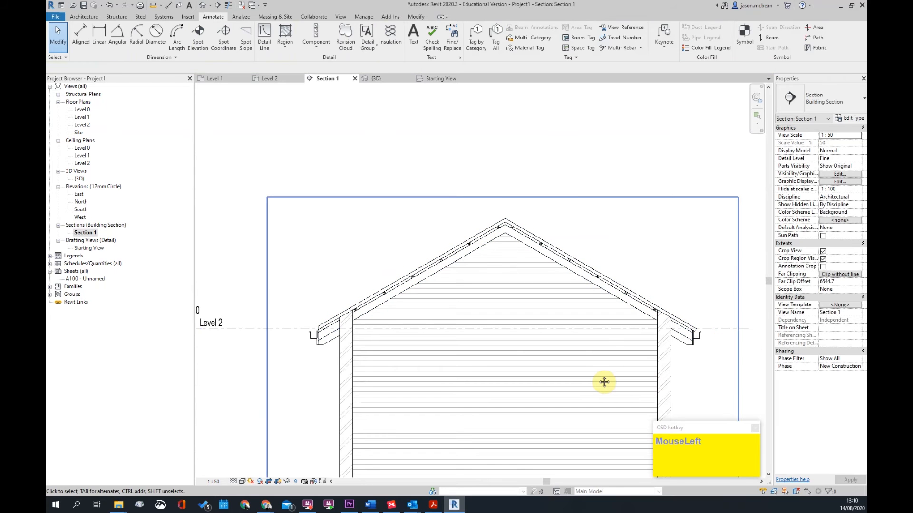
- Examine the mirrored studs and the fascia and gutter at the right eaves in the section
middle_click_drag(605, 382, 587, 327)
scroll(584, 326, "up", 3)
scroll(681, 240, "down", 3)
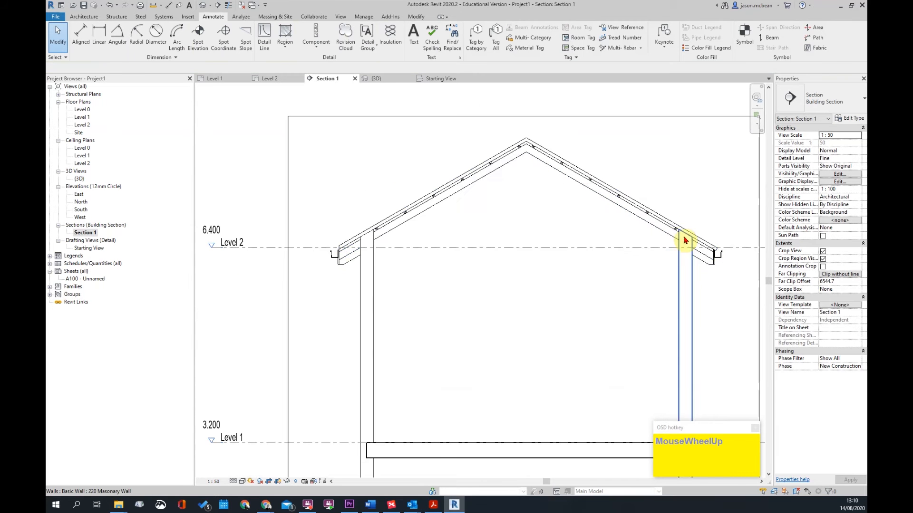
scroll(760, 259, "up", 2)
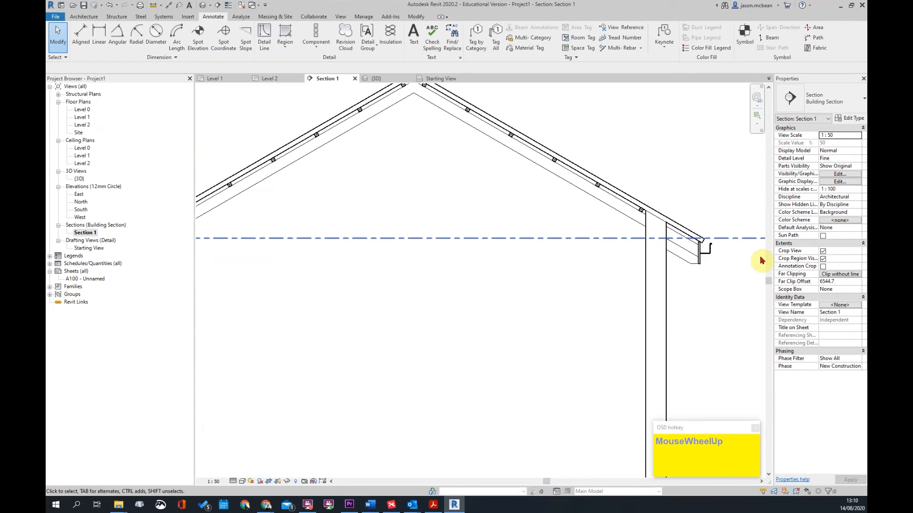
scroll(722, 266, "up", 4)
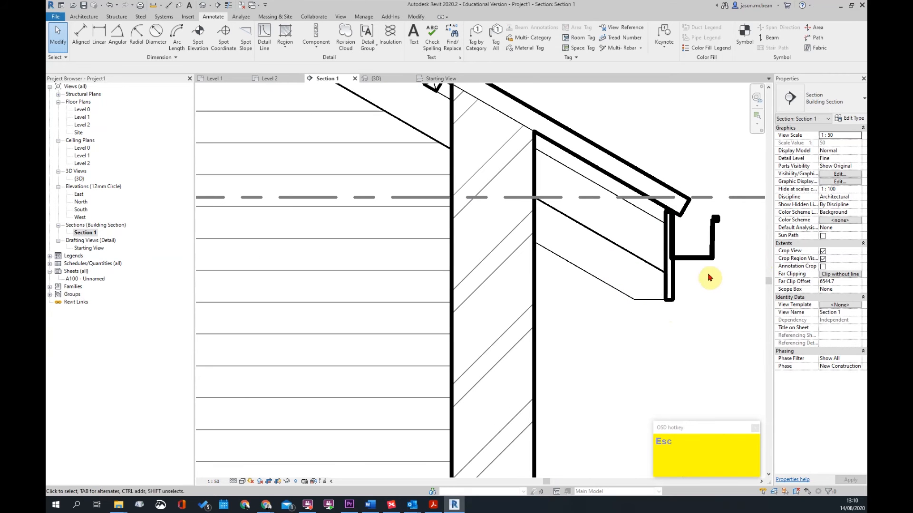
left_click(702, 257)
left_click(709, 391)
scroll(670, 298, "down", 5)
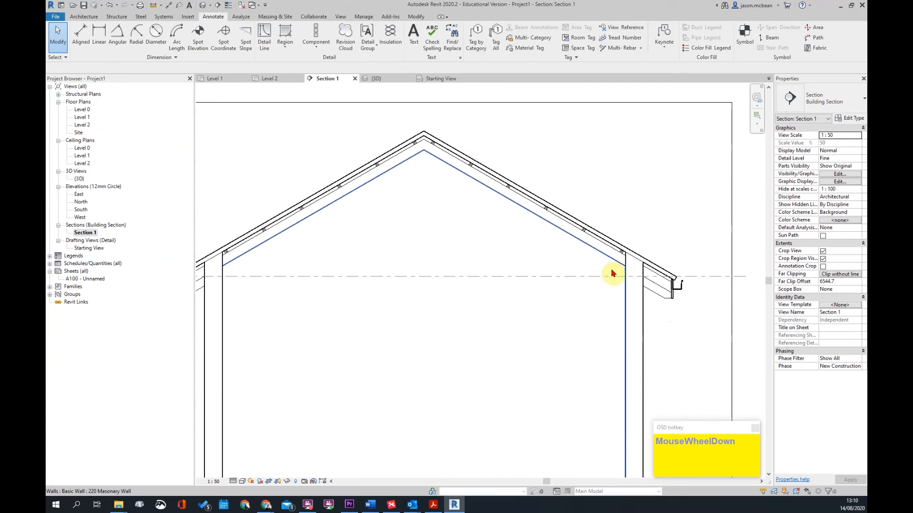
- Inspect the tiled roof and its fascia and gutter corners in the 3D view
left_click(204, 5)
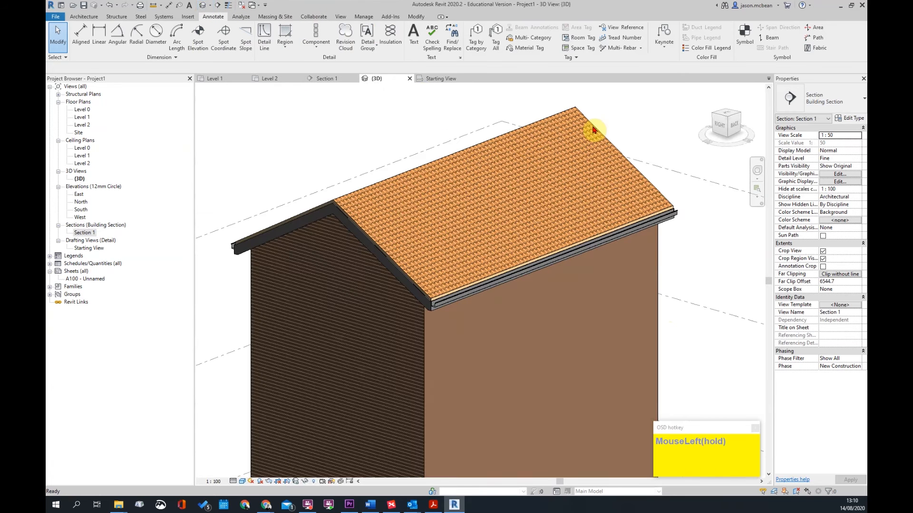
scroll(675, 242, "down", 2)
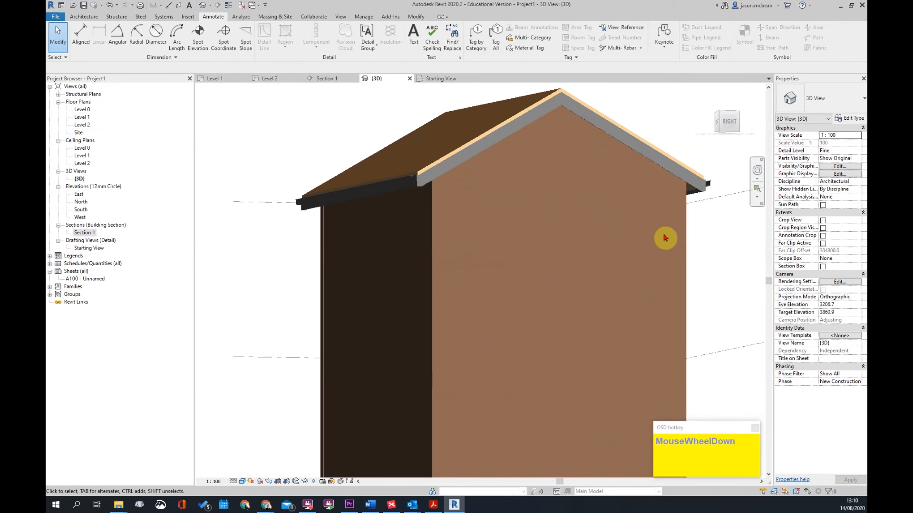
middle_click_drag(665, 238, 460, 248, "shift")
scroll(466, 224, "up", 6)
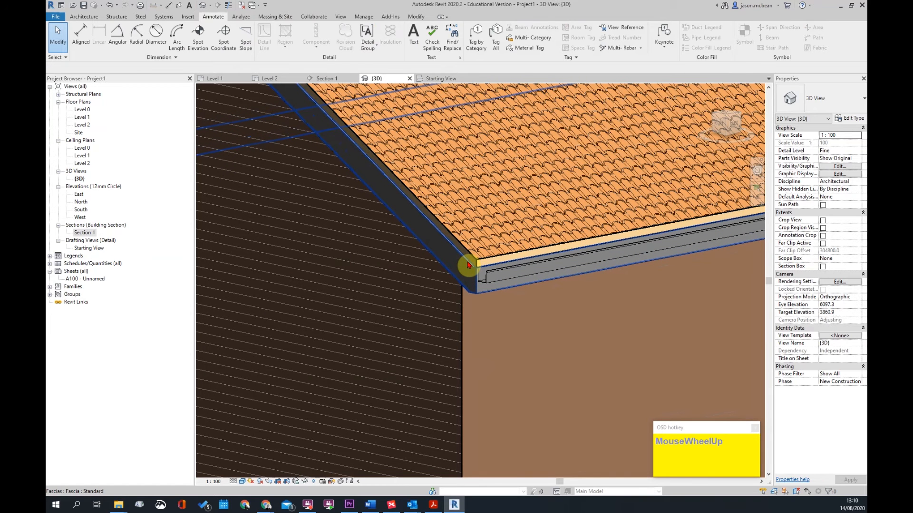
scroll(468, 265, "down", 5)
scroll(489, 258, "up", 6)
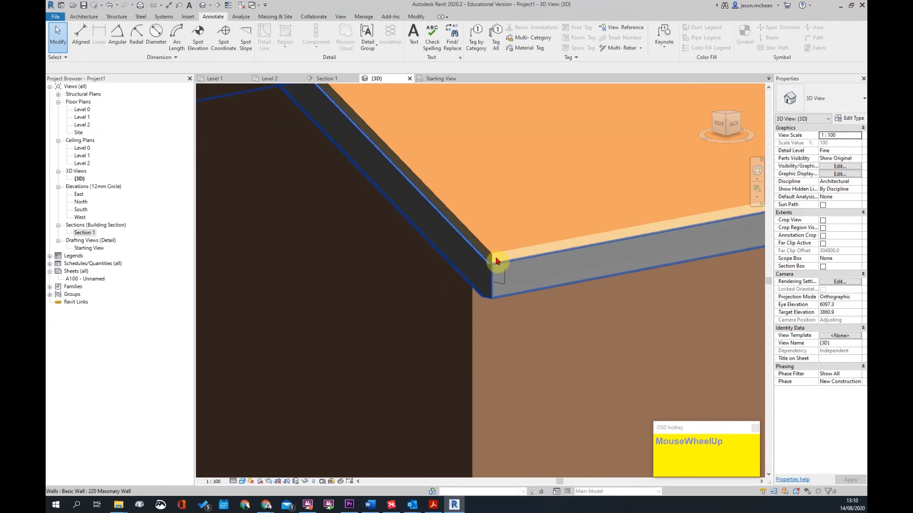
scroll(521, 257, "down", 6)
middle_click_drag(526, 255, 537, 247, "shift")
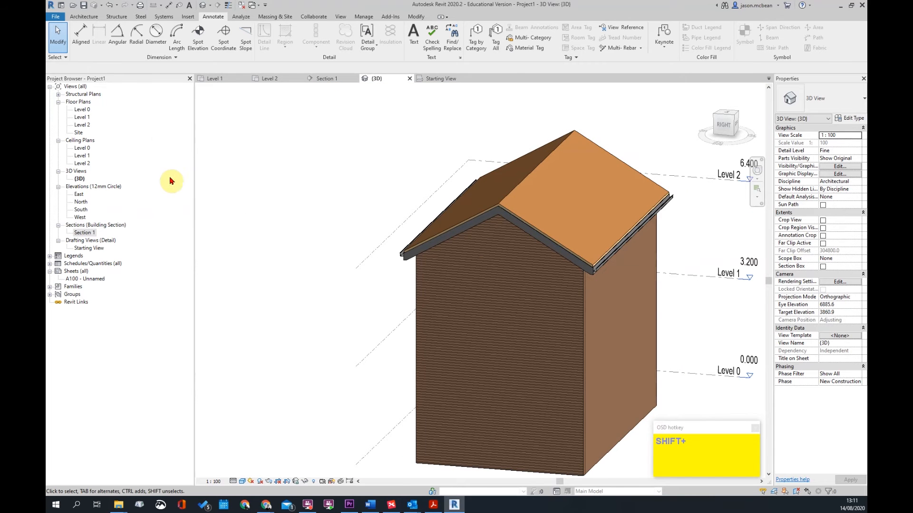
- Return to Section 1 and compare the fascia and gutter details at both eaves
double_click(92, 234)
scroll(656, 306, "up", 4)
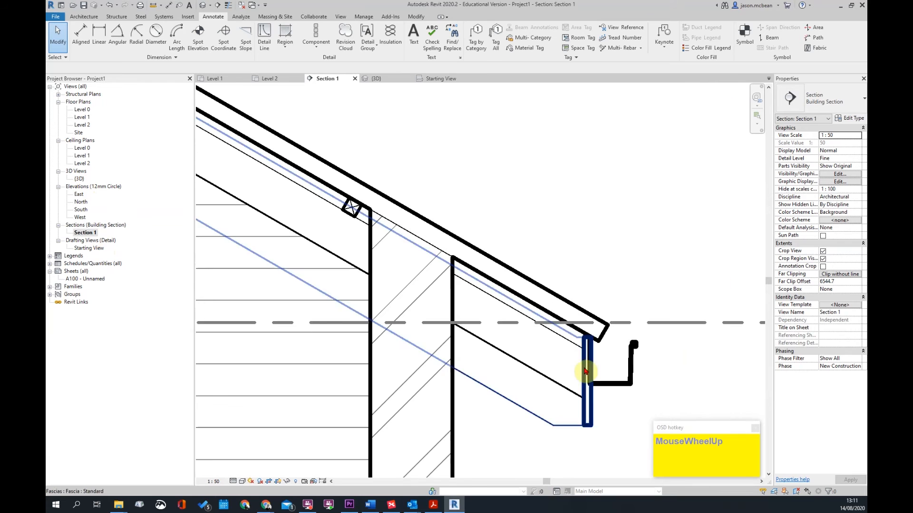
scroll(637, 228, "down", 4)
scroll(645, 205, "down", 3)
scroll(434, 209, "up", 6)
scroll(338, 261, "up", 4)
left_click(348, 252)
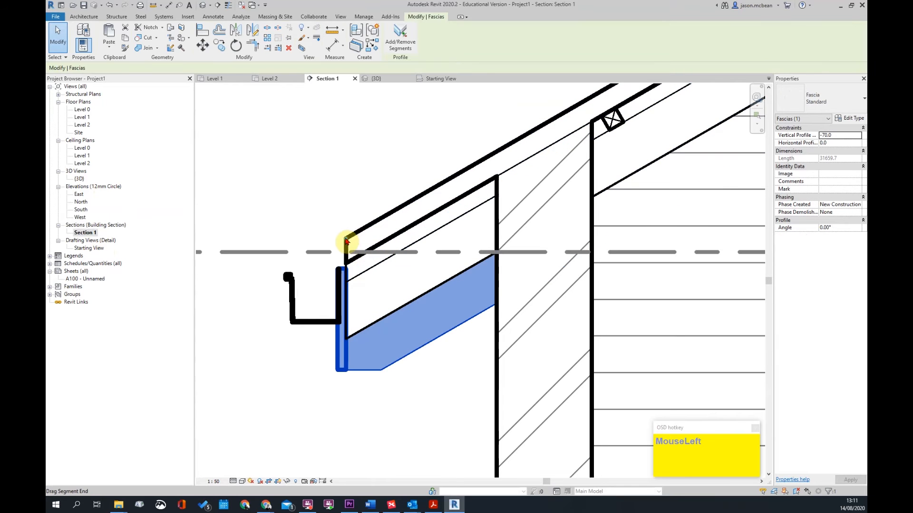
scroll(327, 274, "down", 3)
key("Escape")
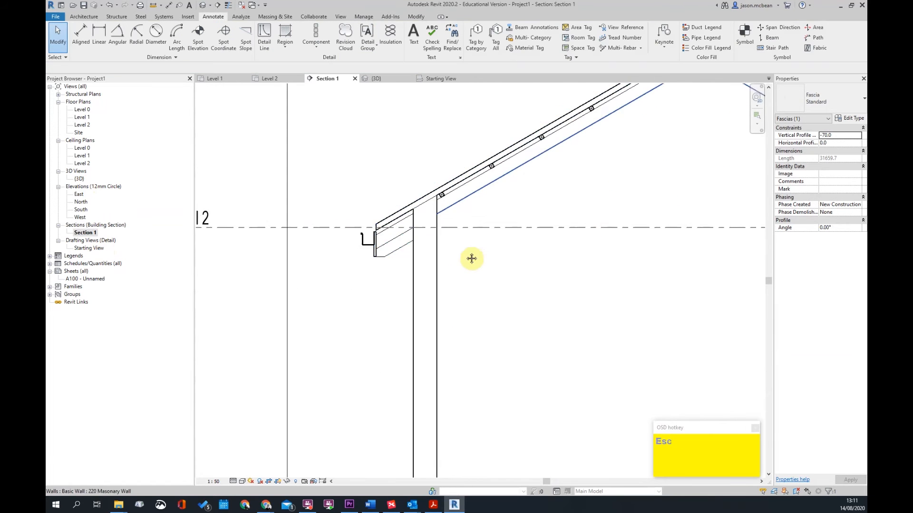
middle_click_drag(621, 235, 462, 258)
middle_click_drag(593, 282, 372, 300)
scroll(636, 292, "up", 5)
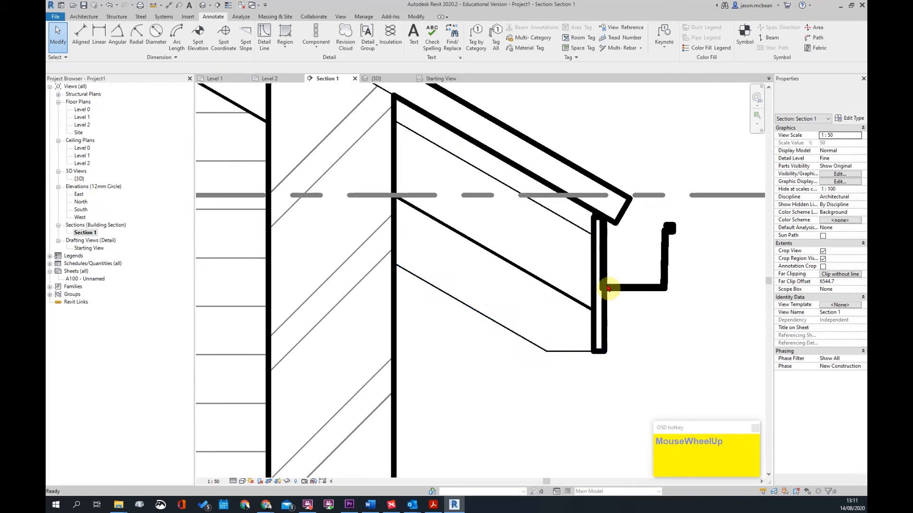
- Review Section 1 from the roof ridge and timber studs down to the Level 1 floor slab and wall junction
scroll(608, 289, "down", 6)
scroll(617, 258, "down", 5)
scroll(310, 197, "up", 5)
scroll(598, 215, "down", 4)
scroll(568, 237, "up", 4)
scroll(566, 241, "down", 6)
key("Escape")
scroll(443, 200, "up", 3)
left_click(452, 163)
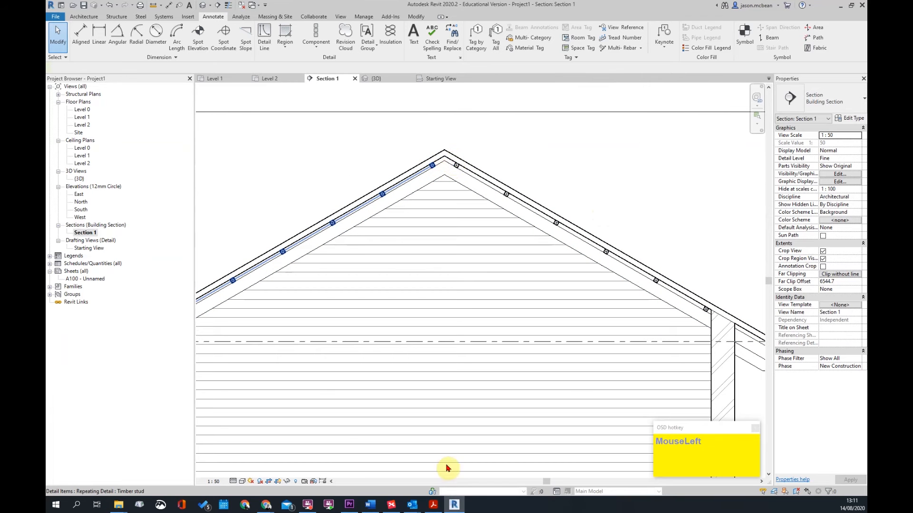
scroll(452, 163, "down", 3)
middle_click_drag(714, 218, 728, 177)
middle_click_drag(646, 273, 619, 193)
scroll(580, 345, "up", 3)
key("Escape")
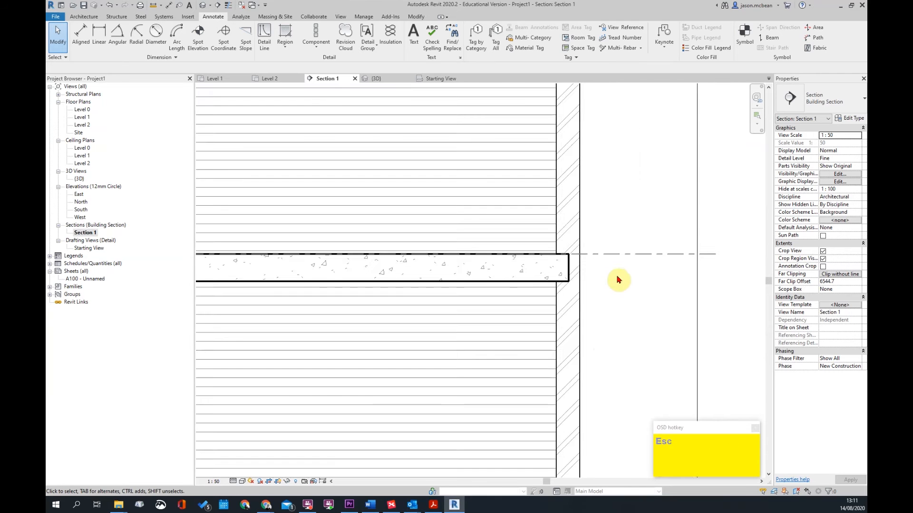
scroll(618, 280, "down", 3)
scroll(442, 370, "up", 3)
scroll(481, 293, "down", 4)
key("Escape")
scroll(551, 130, "up", 3)
middle_click_drag(557, 128, 566, 270)
scroll(489, 198, "down", 3)
scroll(465, 187, "up", 3)
- Try deleting the Tiles roof in the 3D view and undo the deletion
left_click(202, 5)
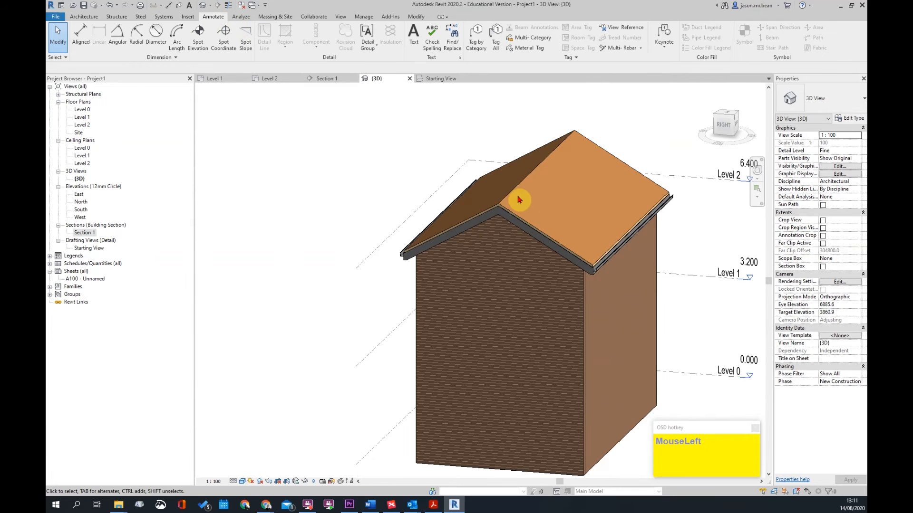
left_click(510, 195)
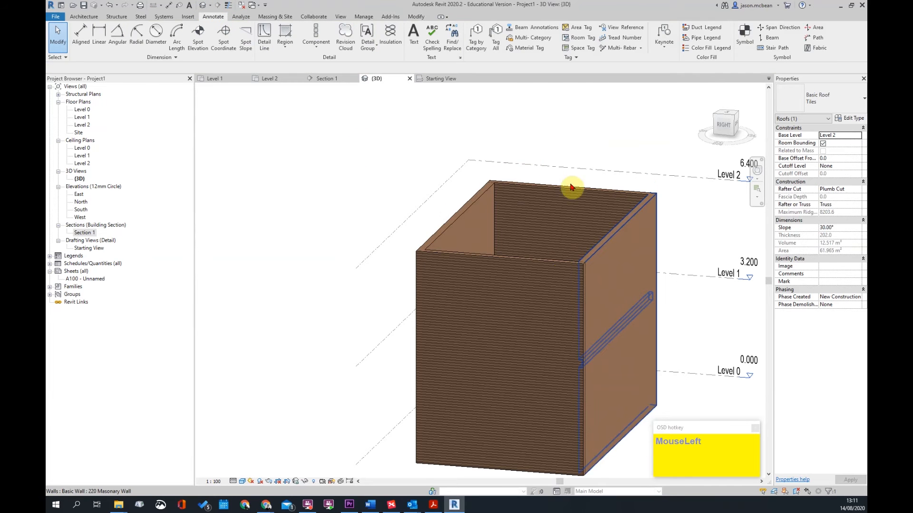
left_click(520, 180)
scroll(521, 180, "up", 1)
left_click(82, 17)
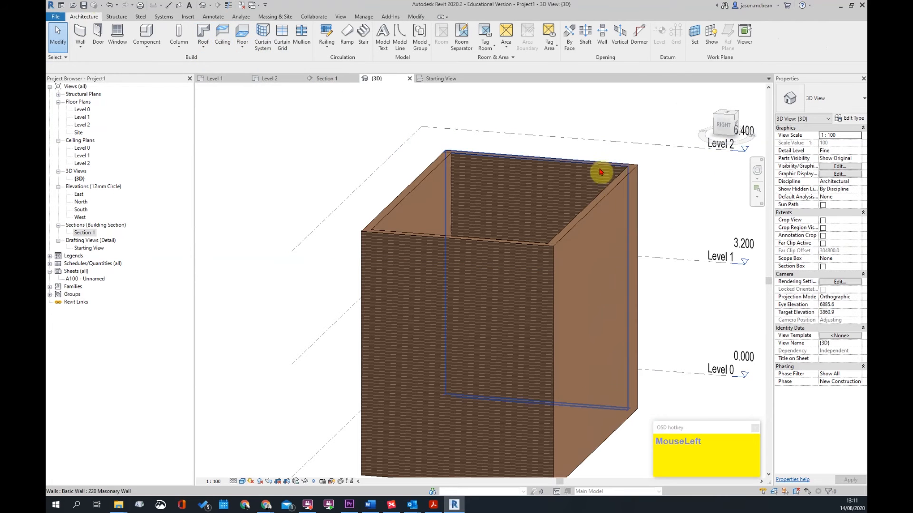
key("ctrl+z")
- Start editing the footprint of the Tiles roof and switch to the Level 1 floor plan
left_click(574, 139)
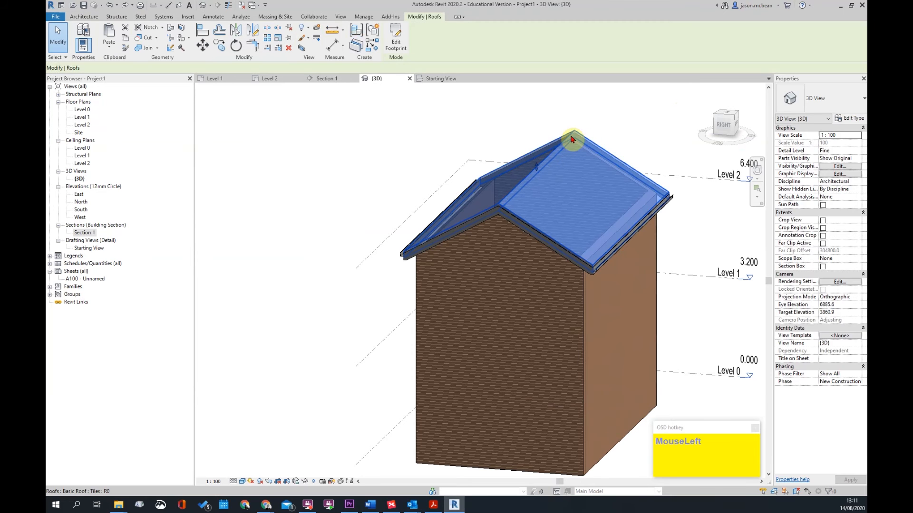
left_click(397, 43)
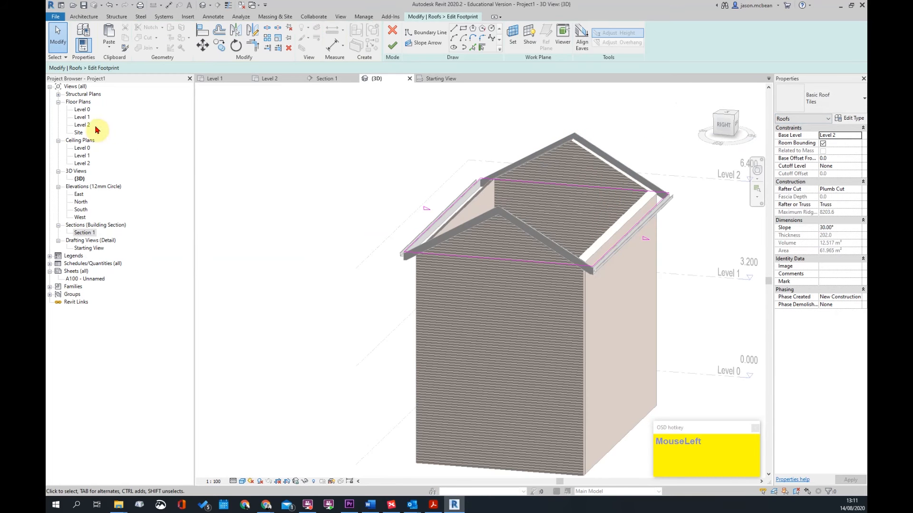
double_click(83, 117)
- Make the two gable-end boundary lines slope-defining with a 350 mm overhang, and finish the roof footprint edit
left_click_drag(633, 339, 235, 312)
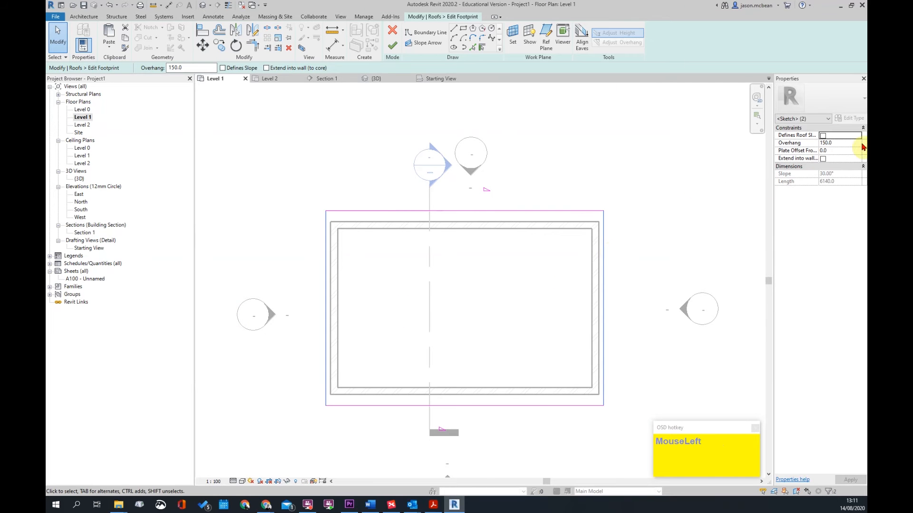
left_click(842, 144)
type("35.0")
key("Return")
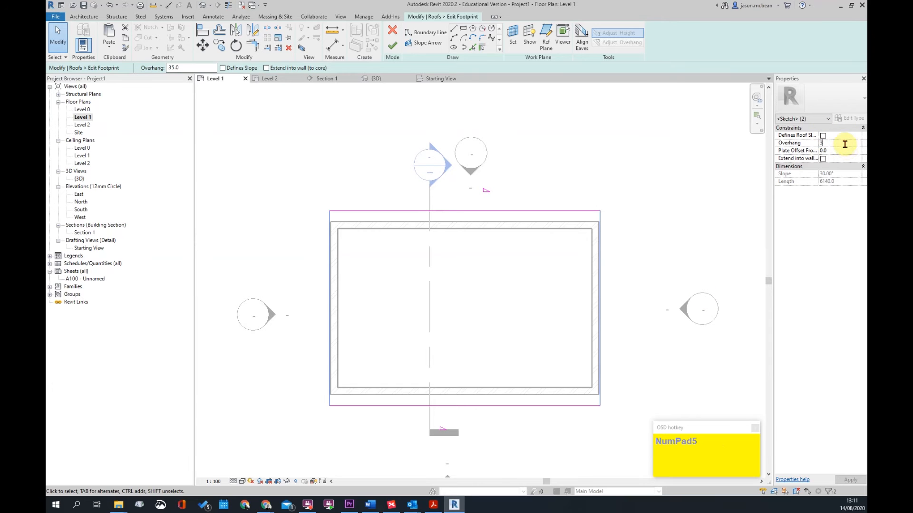
key("Return")
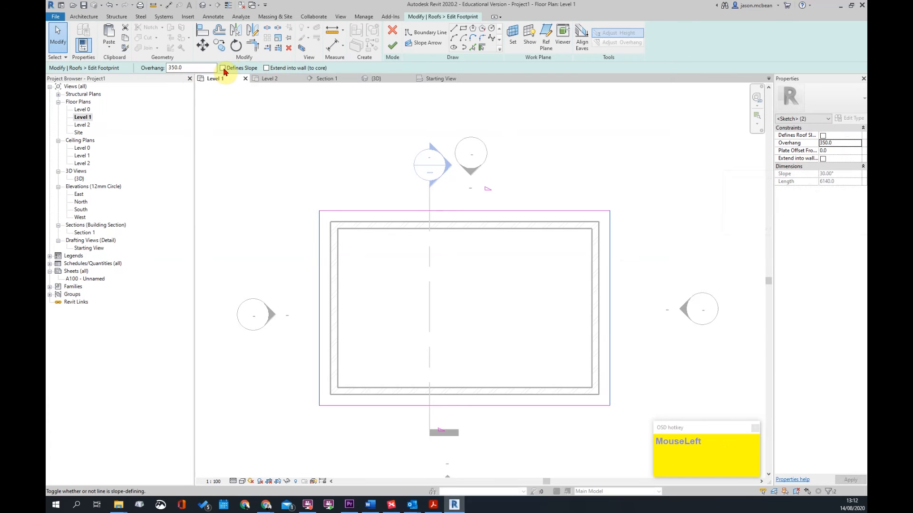
key("Escape")
left_click(393, 45)
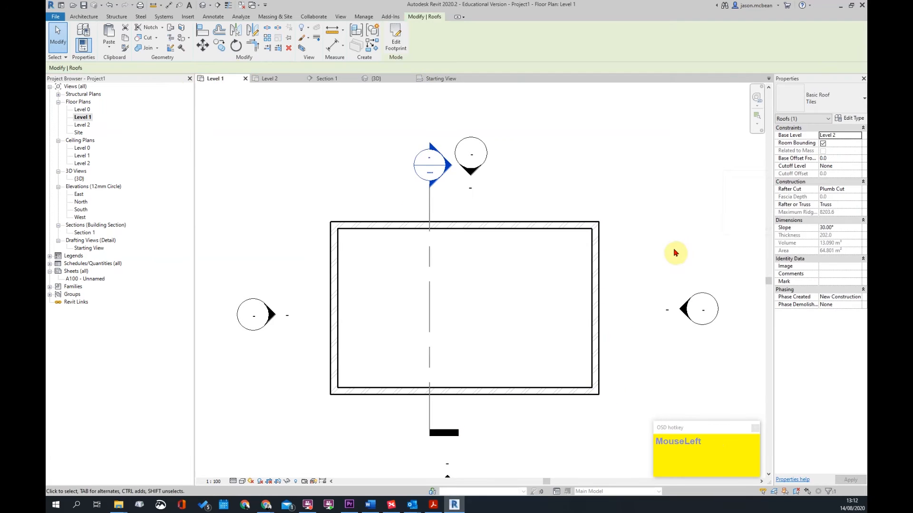
key("Escape")
- Inspect the reshaped roof corner in the 3D view where the fascia and gutter end
left_click(203, 6)
middle_click_drag(693, 328, 626, 312, "shift")
scroll(547, 316, "up", 5)
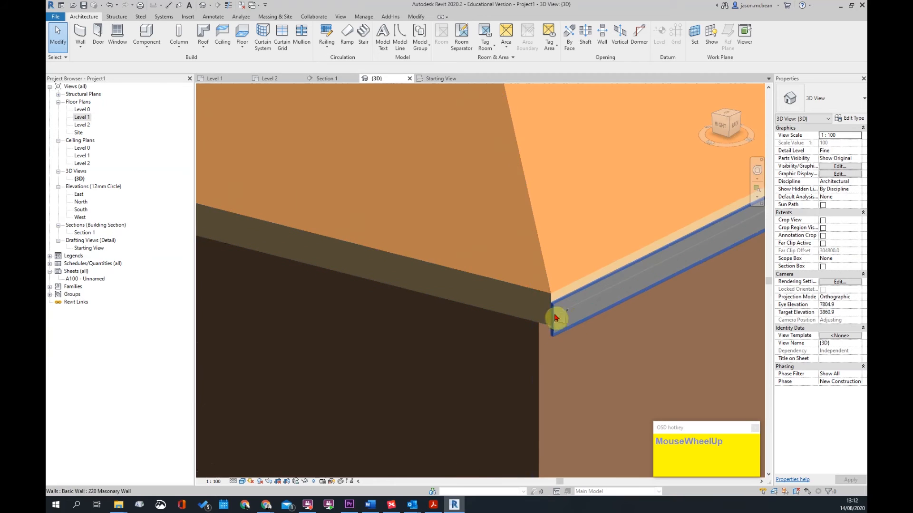
left_click(555, 334)
key("Escape")
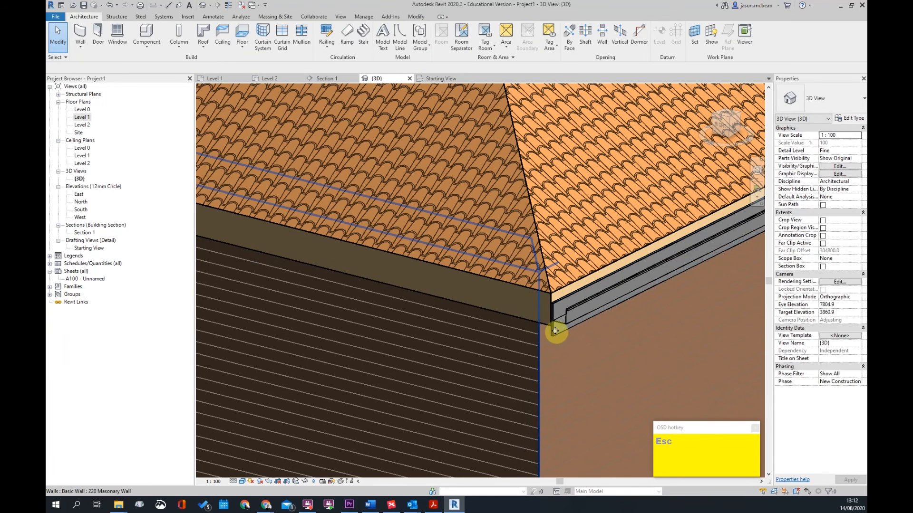
- Extend the fascia along the two hipped-end edges of the Tiles roof by adding segments to it
double_click(554, 315)
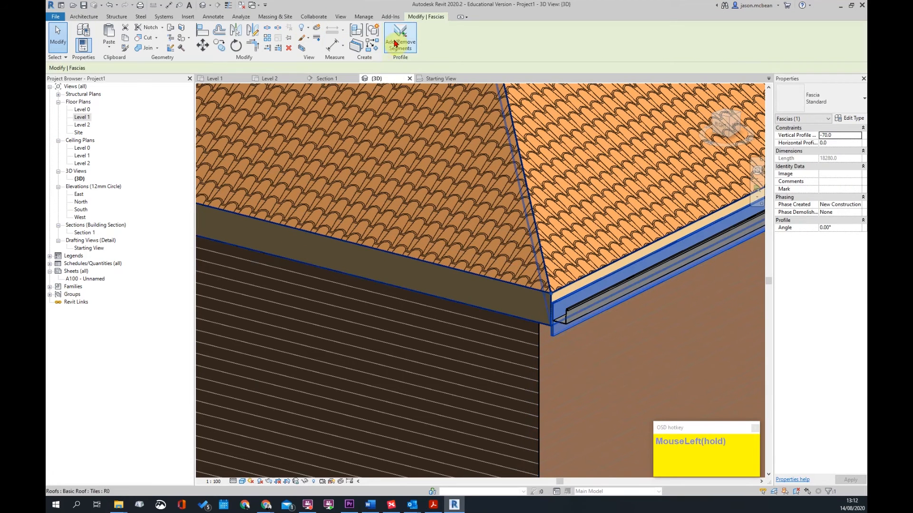
left_click(514, 284)
scroll(453, 332, "down", 5)
middle_click_drag(452, 332, 534, 281, "shift")
scroll(531, 285, "up", 5)
left_click(531, 284)
scroll(434, 299, "down", 5)
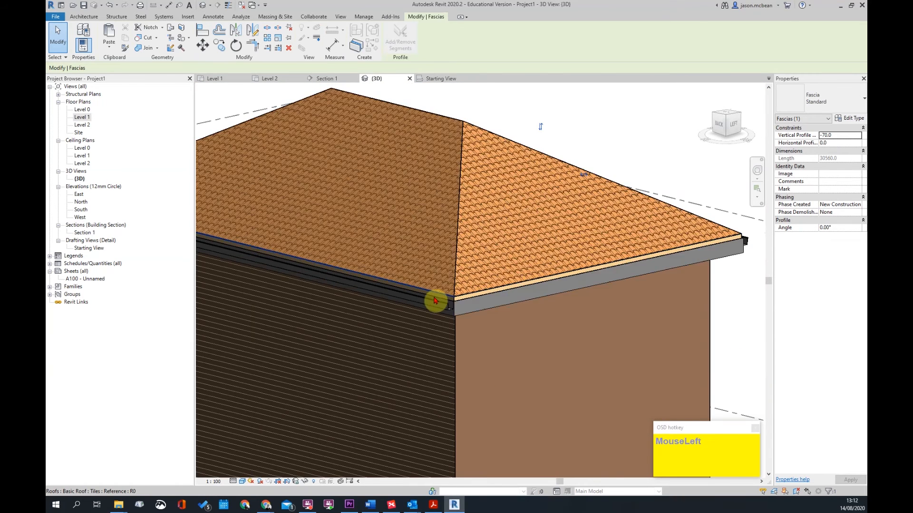
scroll(493, 315, "up", 5)
middle_click_drag(467, 310, 499, 336, "shift")
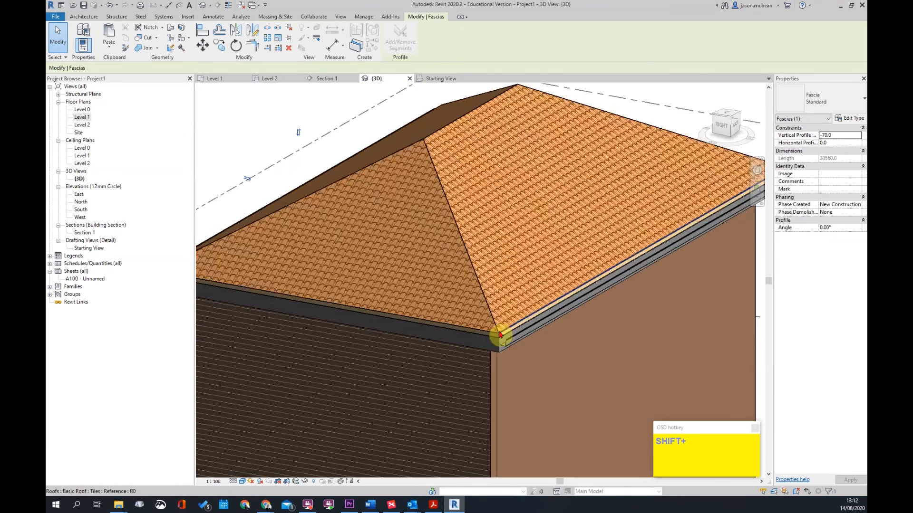
scroll(520, 359, "up", 3)
key("Escape")
- Add segments to the gutter so that it also runs along the two hipped-end edges of the roof
scroll(520, 357, "up", 3)
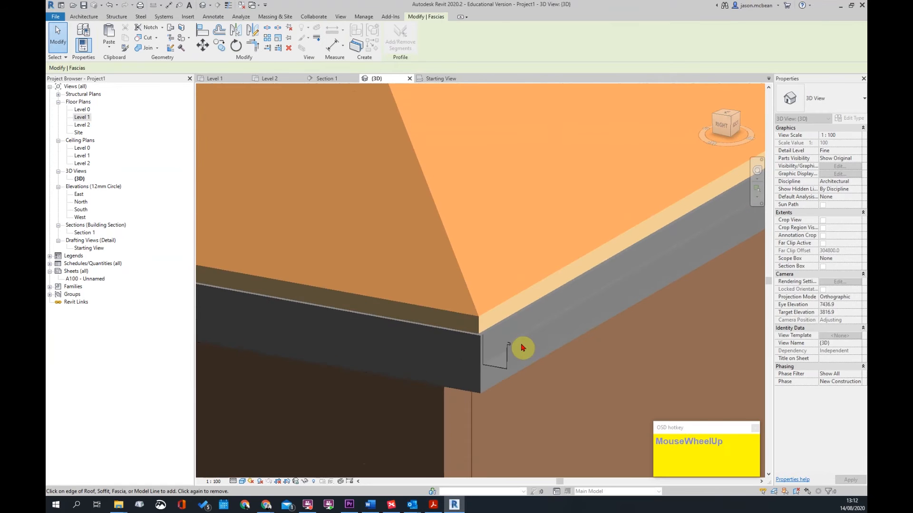
left_click(512, 347)
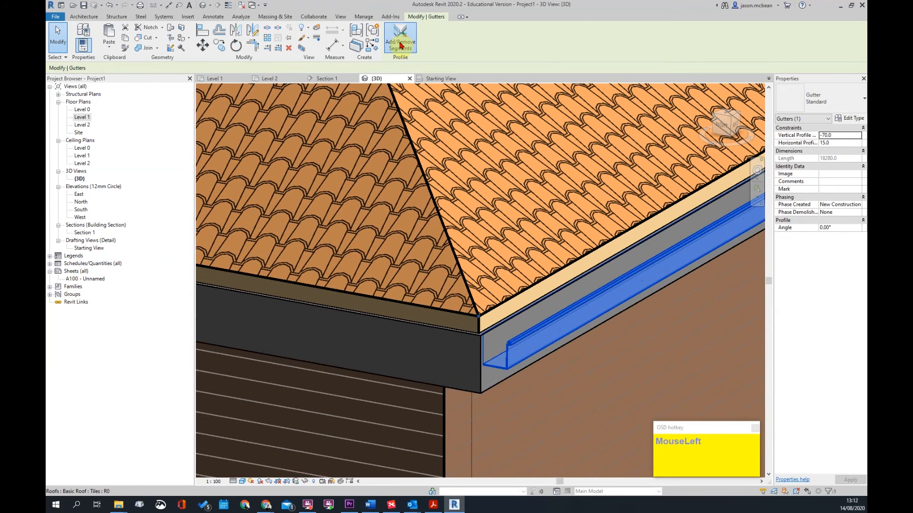
left_click(427, 310)
scroll(471, 288, "down", 5)
middle_click_drag(471, 288, 229, 261, "shift")
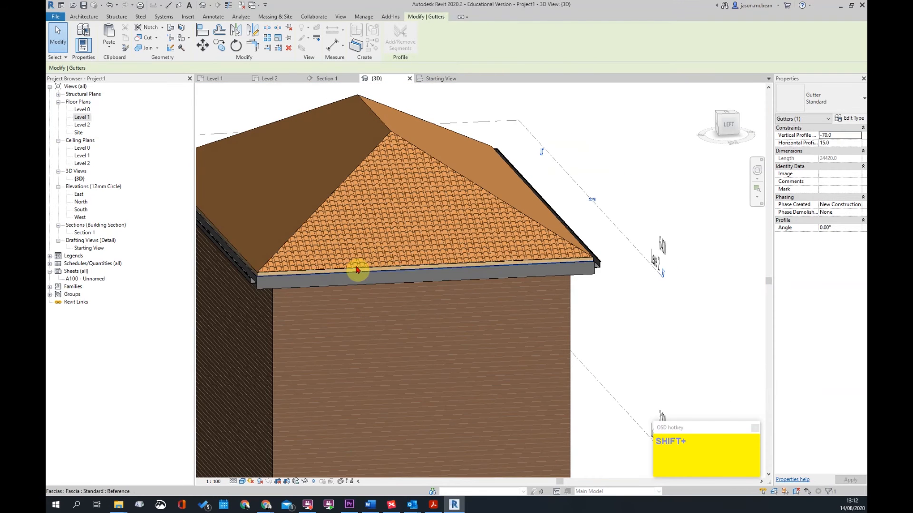
scroll(355, 269, "up", 2)
scroll(459, 371, "down", 3)
middle_click_drag(458, 358, 506, 169, "shift")
scroll(505, 169, "up", 3)
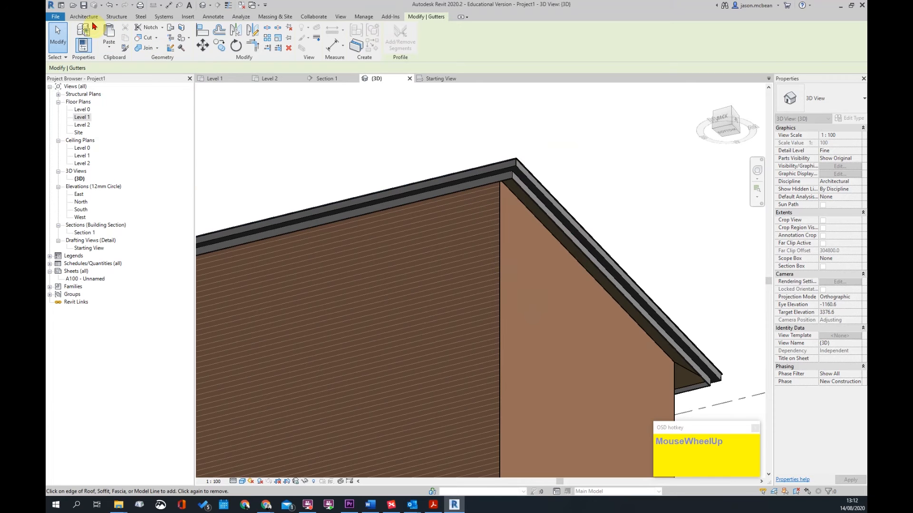
- Start a roof soffit on Level 1 and open the Level 2 floor plan for sketching its boundary
left_click(84, 16)
left_click_drag(203, 48, 224, 116)
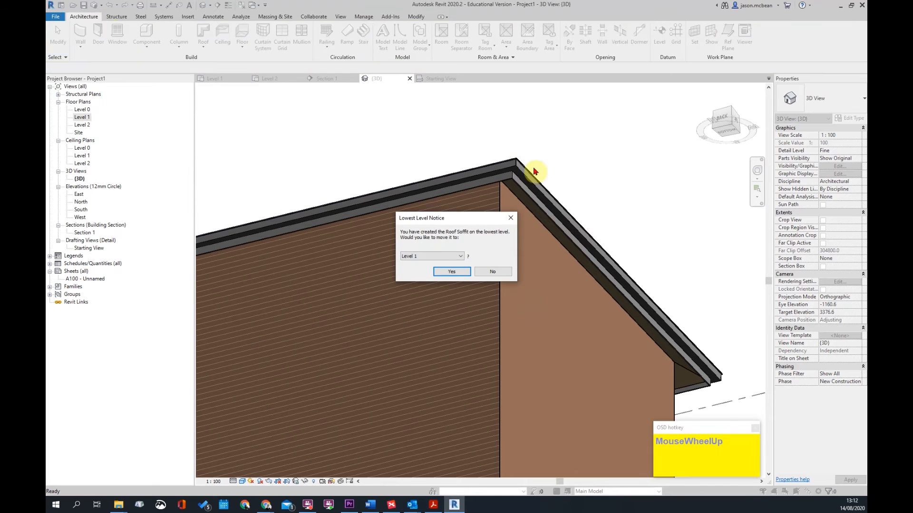
left_click(452, 272)
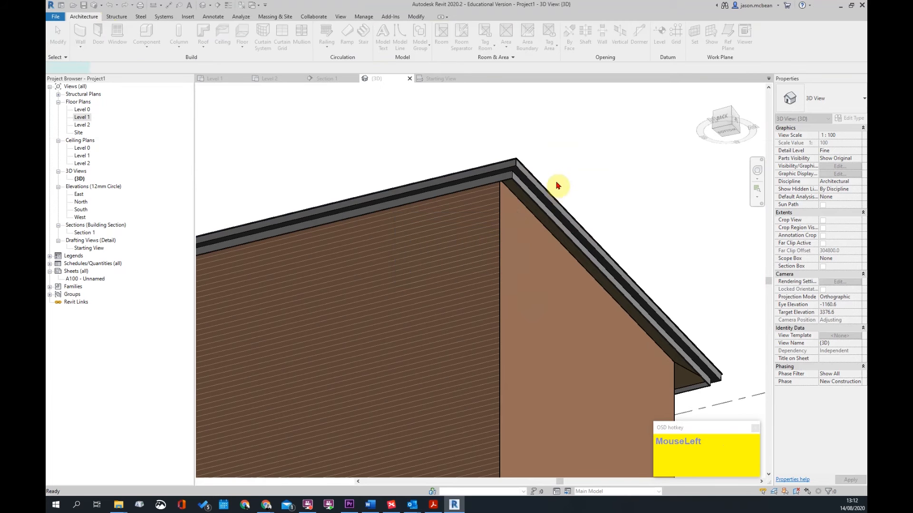
middle_click_drag(560, 168, 531, 248, "shift")
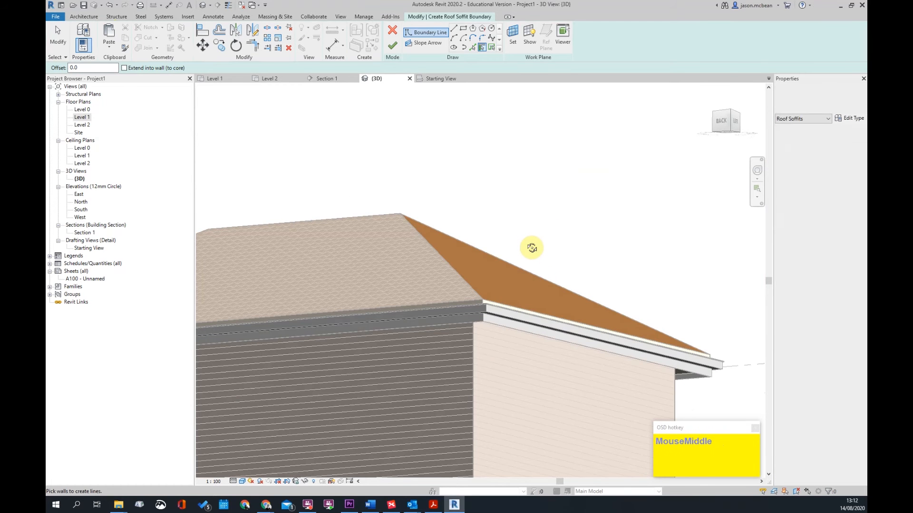
double_click(58, 117)
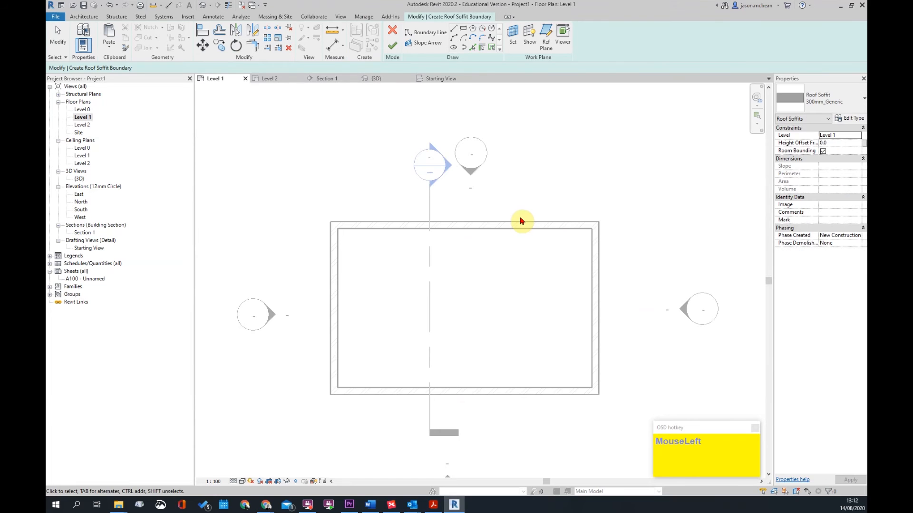
scroll(522, 218, "down", 1)
double_click(82, 125)
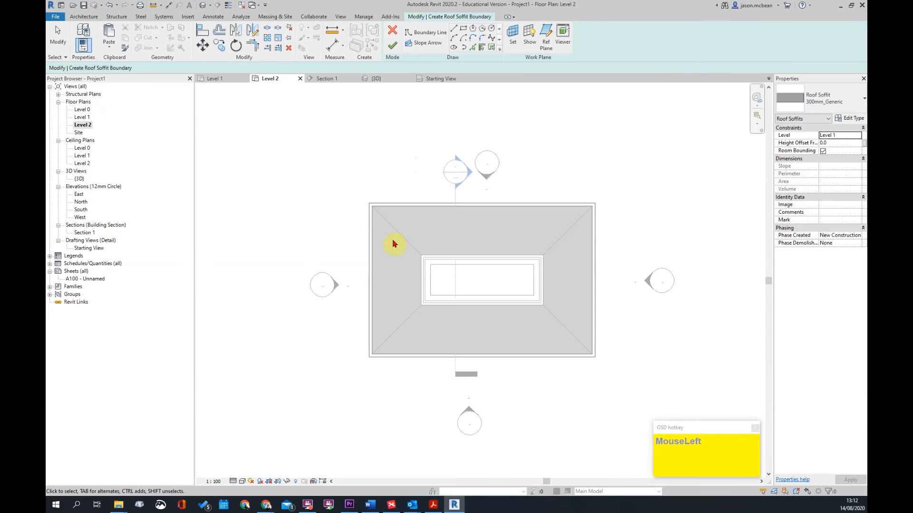
- Set the Level 2 plan's visual style to Wireframe
scroll(442, 294, "up", 3)
left_click(243, 482)
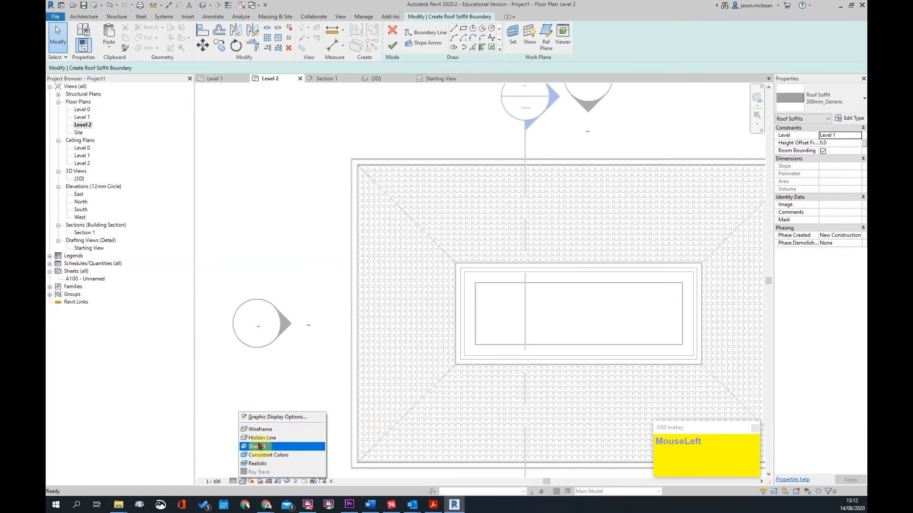
left_click(259, 430)
scroll(346, 230, "up", 3)
scroll(401, 230, "up", 2)
scroll(334, 236, "up", 1)
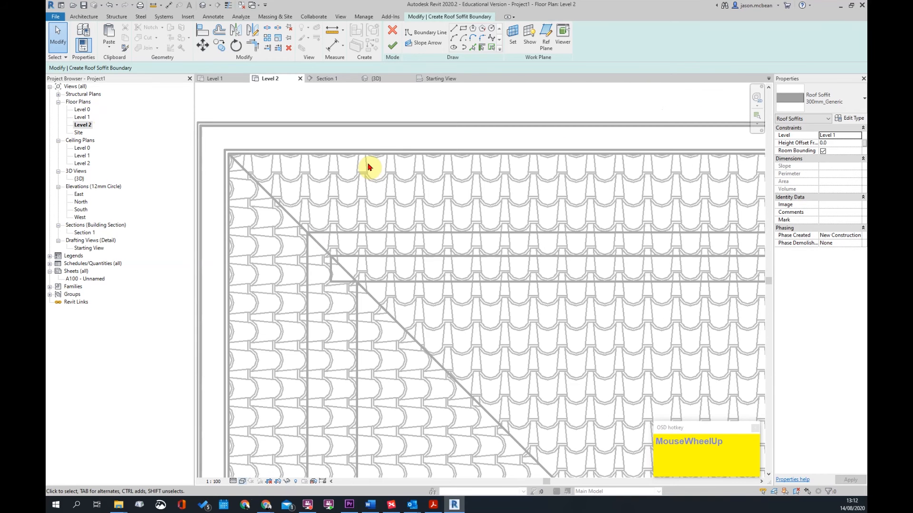
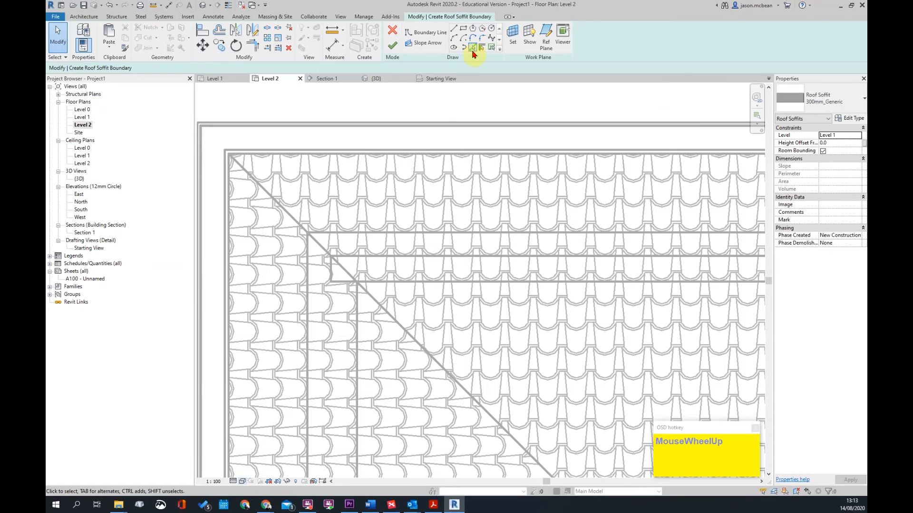
- Use Pick Lines to add the outer faces of the upper and left-hand walls in plan to the soffit boundary
key("Tab")
key("Tab")
key("Tab")
key("Tab")
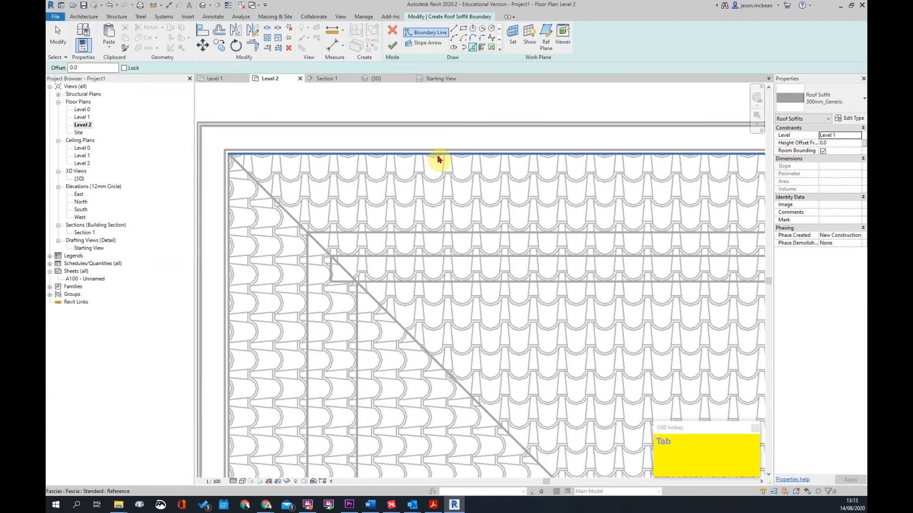
key("Tab")
key("Tab")
key("Tab")
key("Tab")
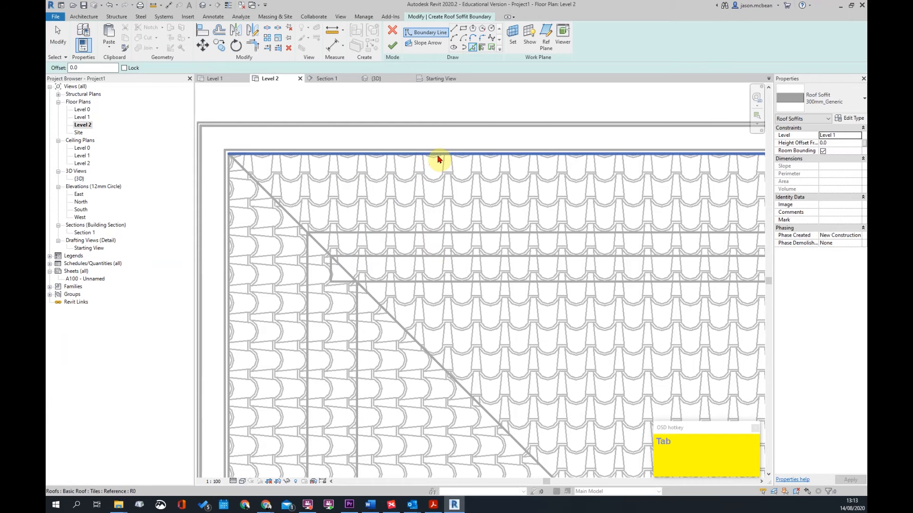
key("Tab")
key("Tab")
key("Tab")
key("Tab")
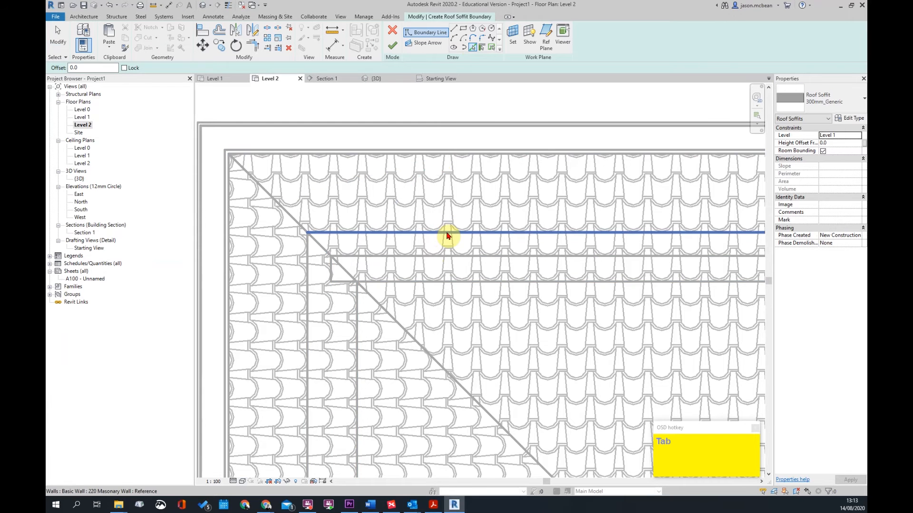
key("Tab")
key("Tab")
key("Tab")
key("Tab")
left_click(447, 233)
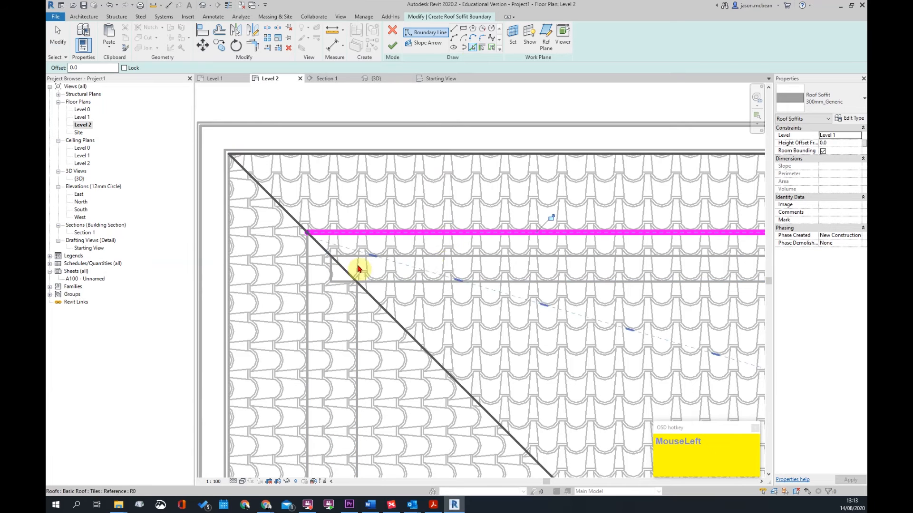
left_click(309, 374)
- Pick a line of the right-hand wall and the roof's right-hand edge as soffit boundary lines
scroll(423, 230, "down", 5)
scroll(540, 243, "up", 6)
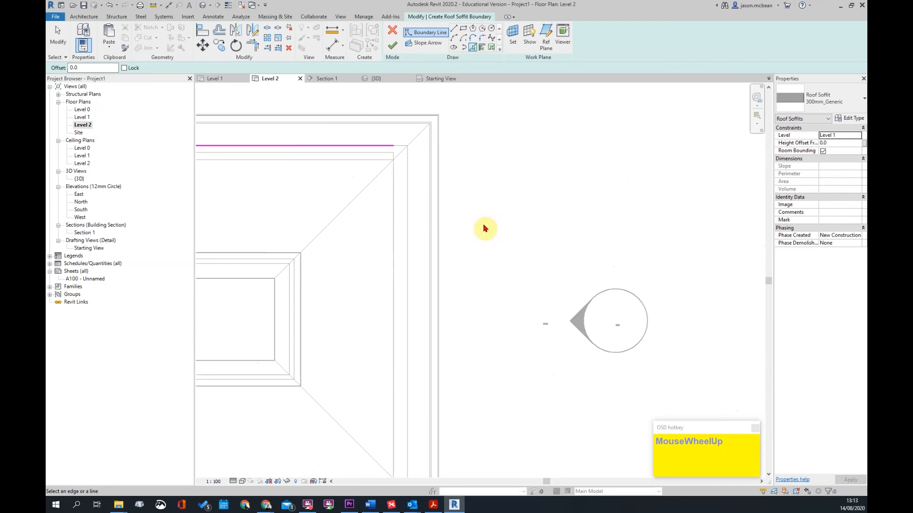
left_click(362, 233)
scroll(415, 270, "up", 2)
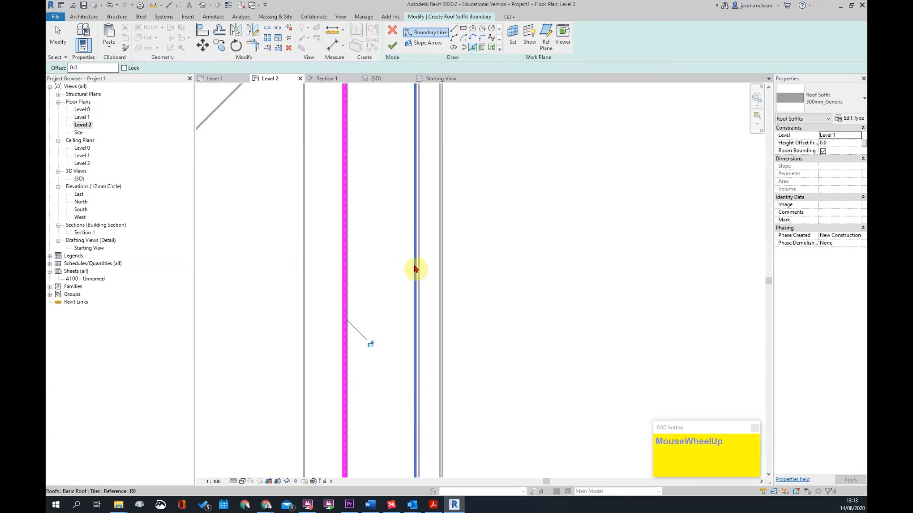
left_click(415, 261)
scroll(346, 288, "up", 3)
key("Escape")
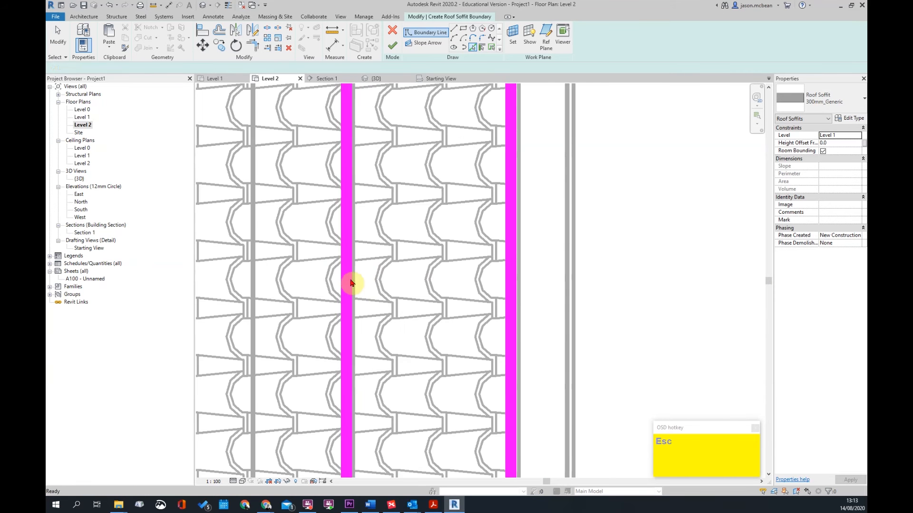
- Turn on thin lines and delete the misplaced boundary line on the right-hand wall
left_click(229, 7)
scroll(497, 209, "down", 3)
left_click(434, 244)
key("Delete")
scroll(566, 197, "down", 3)
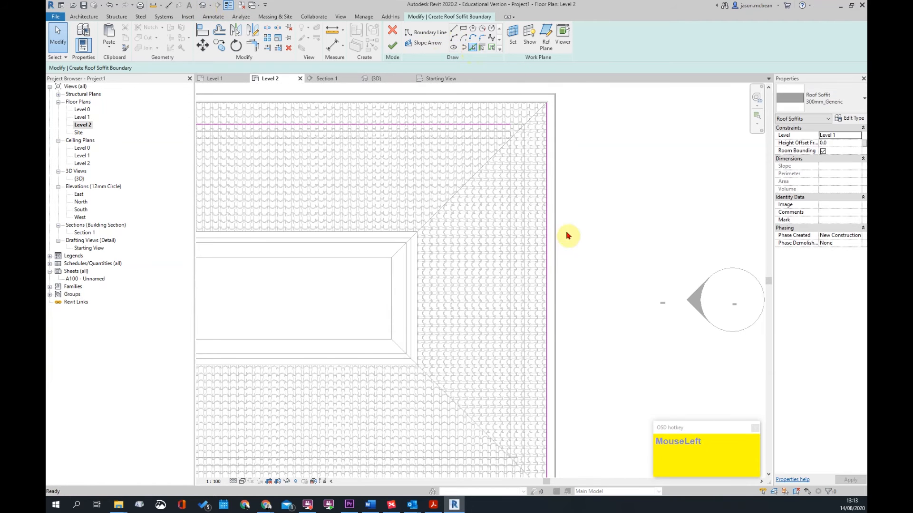
- Pick the outer faces of the right-hand and lower walls as soffit boundary lines
scroll(525, 202, "up", 4)
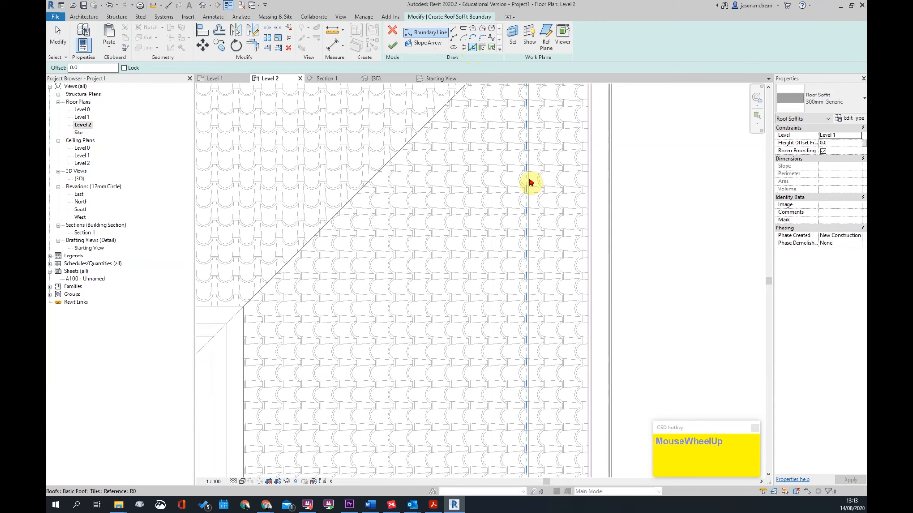
scroll(632, 172, "down", 4)
scroll(608, 296, "up", 4)
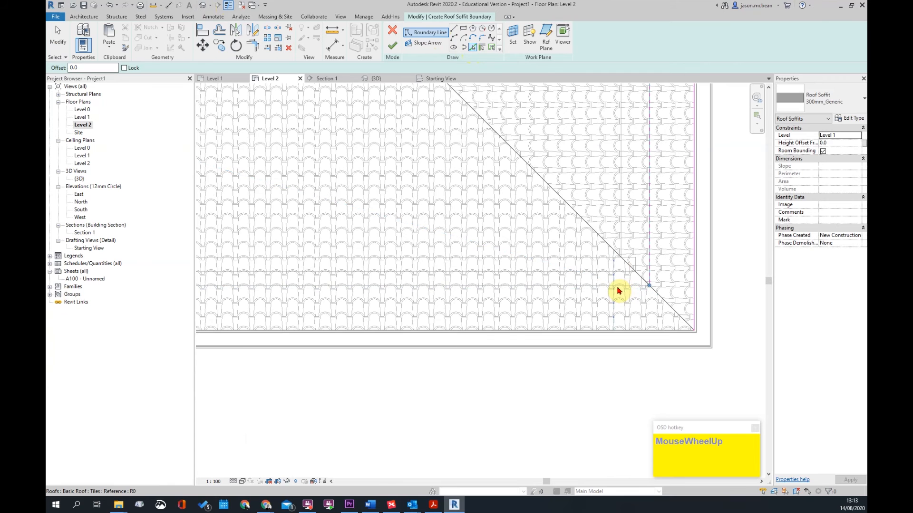
scroll(577, 291, "up", 3)
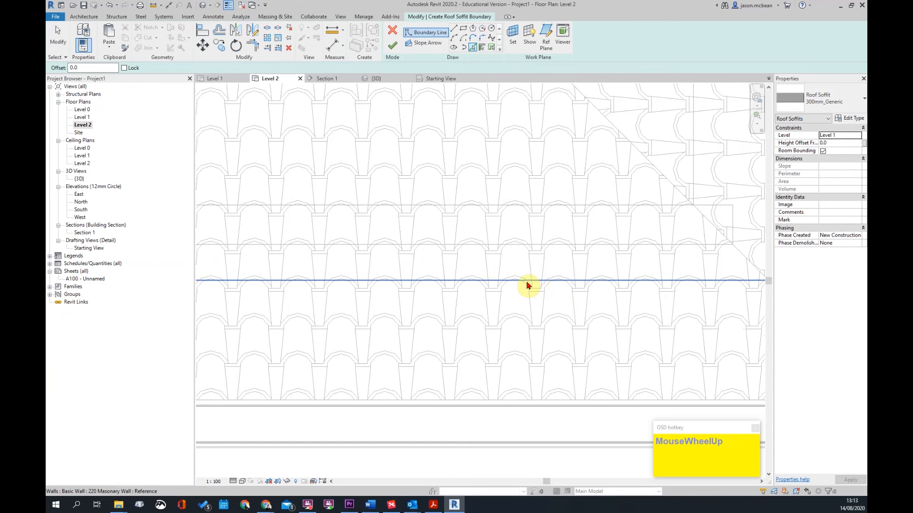
left_click(534, 282)
scroll(574, 177, "down", 5)
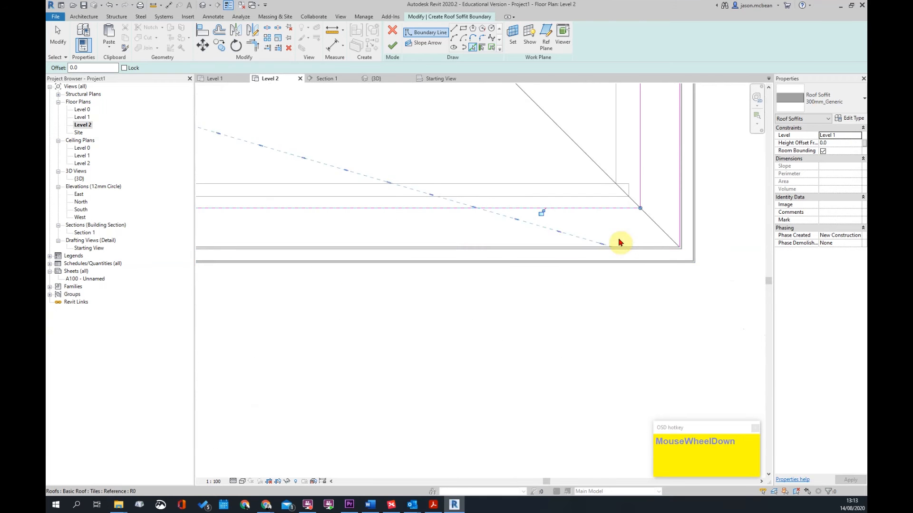
- Pick the roof's lower and left-hand edges as outer boundary lines of the soffit
scroll(649, 248, "up", 3)
left_click(655, 251)
scroll(713, 285, "down", 3)
scroll(483, 266, "up", 5)
left_click(410, 290)
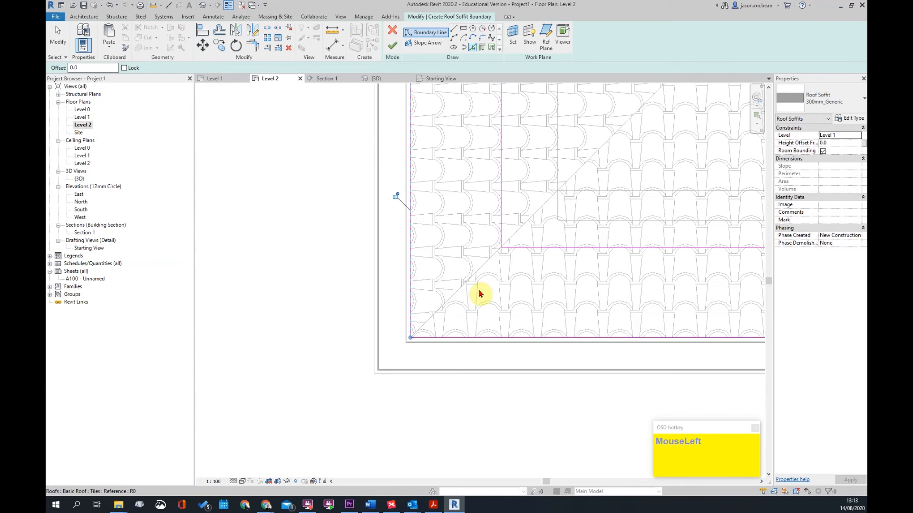
scroll(472, 320, "down", 4)
key("Escape")
- Add the roof's upper edge to the soffit boundary and try to finish the sketch
scroll(407, 87, "up", 4)
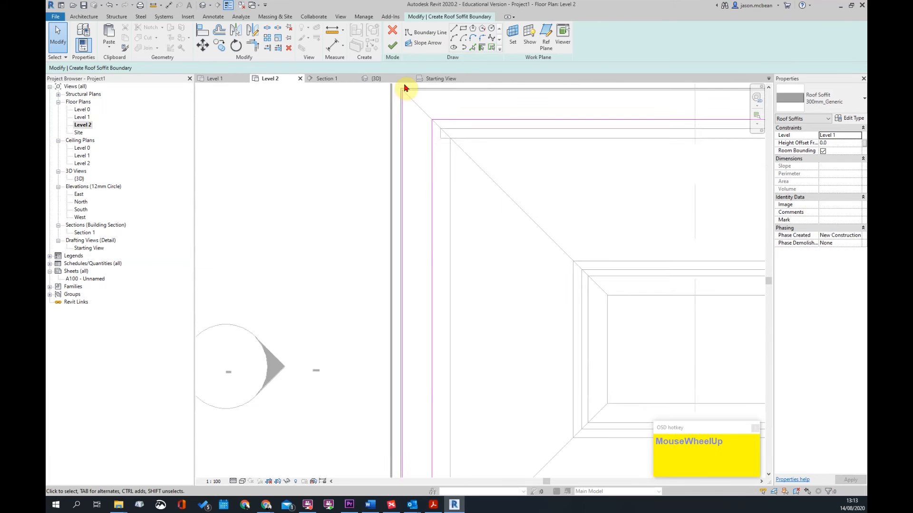
left_click(473, 48)
left_click(470, 118)
left_click(392, 46)
- Examine the corners of the soffit boundary for lines with open ends
scroll(508, 211, "down", 7)
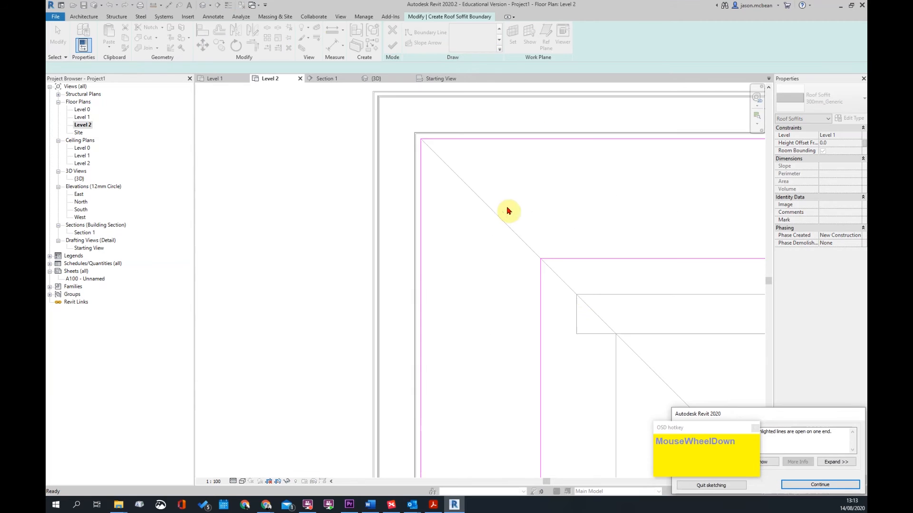
middle_click_drag(696, 309, 479, 216)
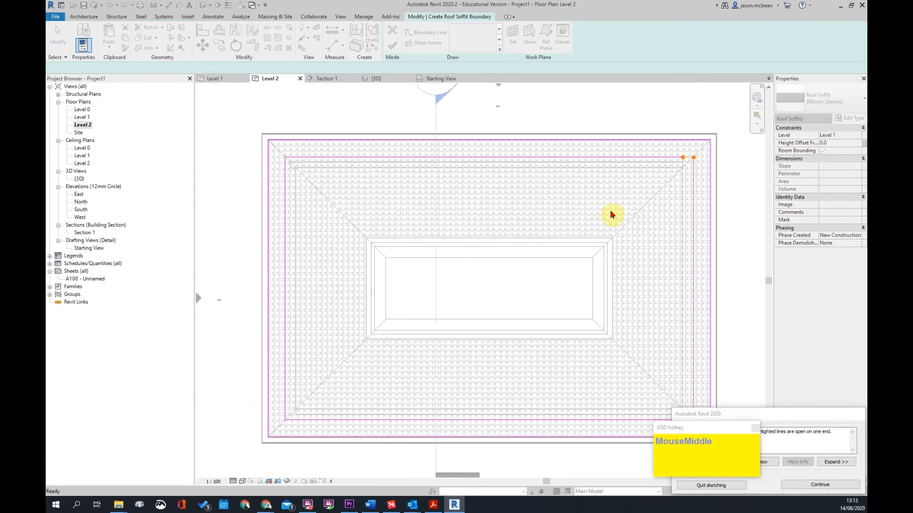
scroll(628, 167, "down", 4)
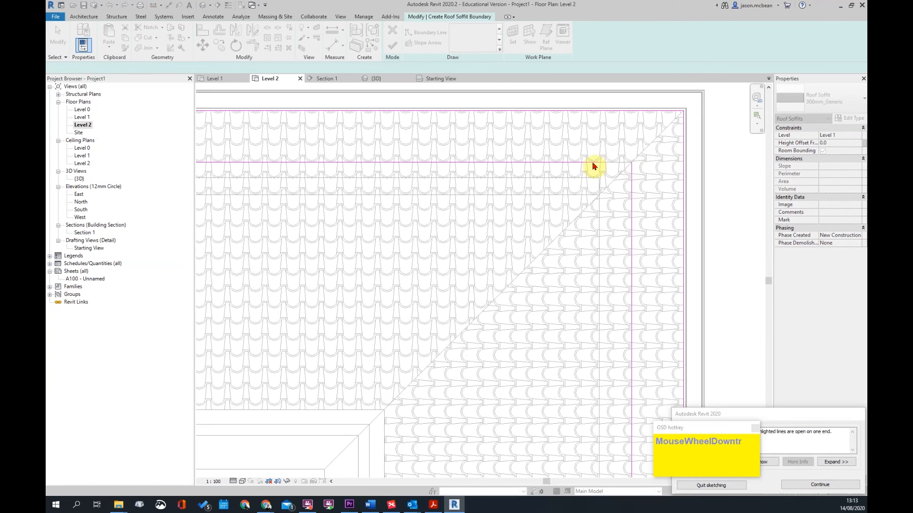
scroll(651, 211, "down", 3)
scroll(685, 276, "down", 3)
scroll(662, 346, "up", 3)
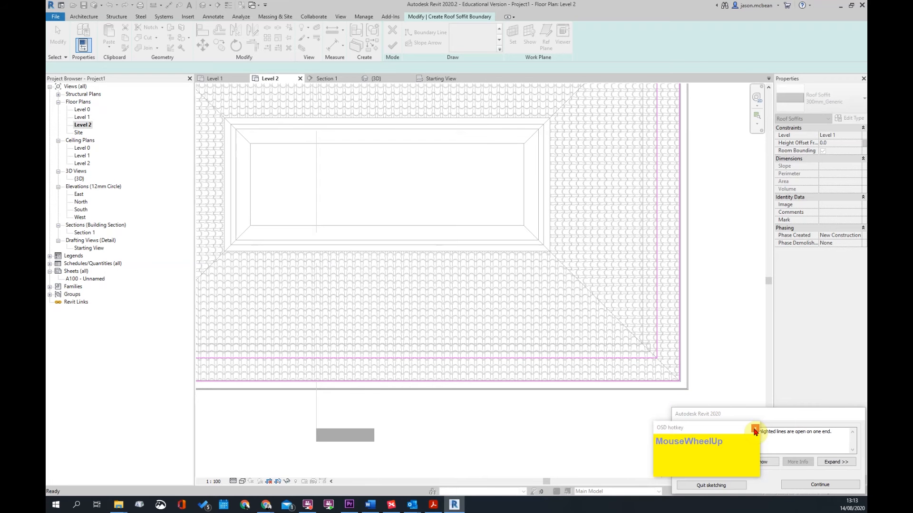
scroll(659, 295, "down", 3)
middle_click_drag(660, 219, 660, 155)
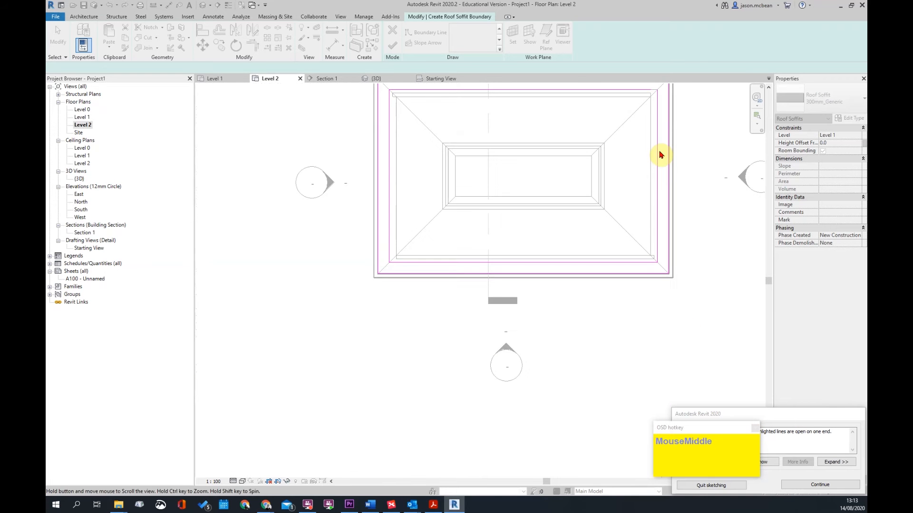
scroll(630, 170, "up", 3)
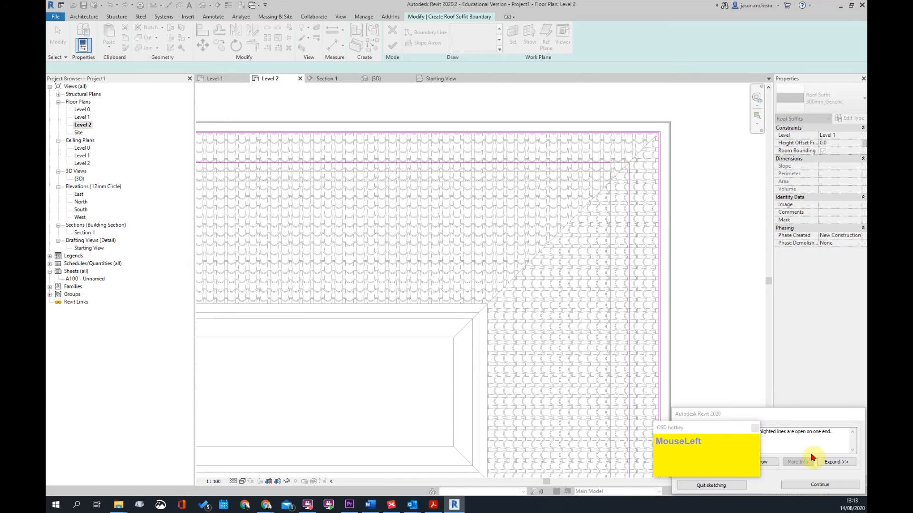
- Continue sketching, trim the inner boundary lines to meet at the upper right-hand corner, and finish the roof soffit
left_click(820, 484)
key("t")
key("r")
left_click(614, 168)
left_click(628, 177)
left_click(392, 45)
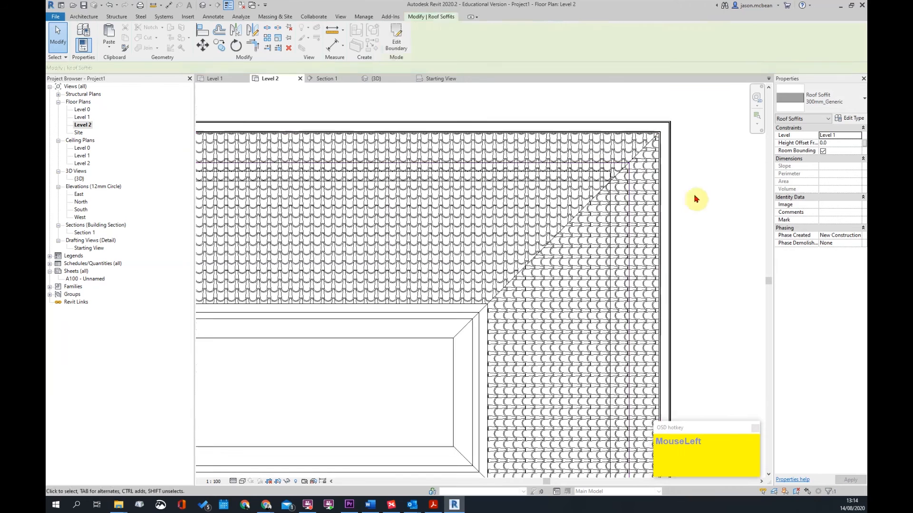
- Open the Section 1 view and check the soffit's position relative to the eaves
scroll(481, 163, "down", 5)
double_click(480, 147)
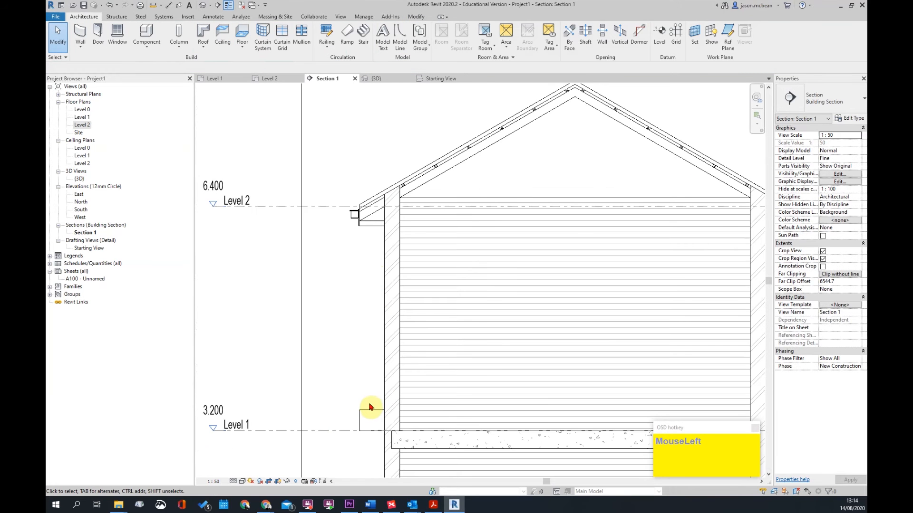
left_click(371, 226)
key("Escape")
scroll(376, 220, "down", 2)
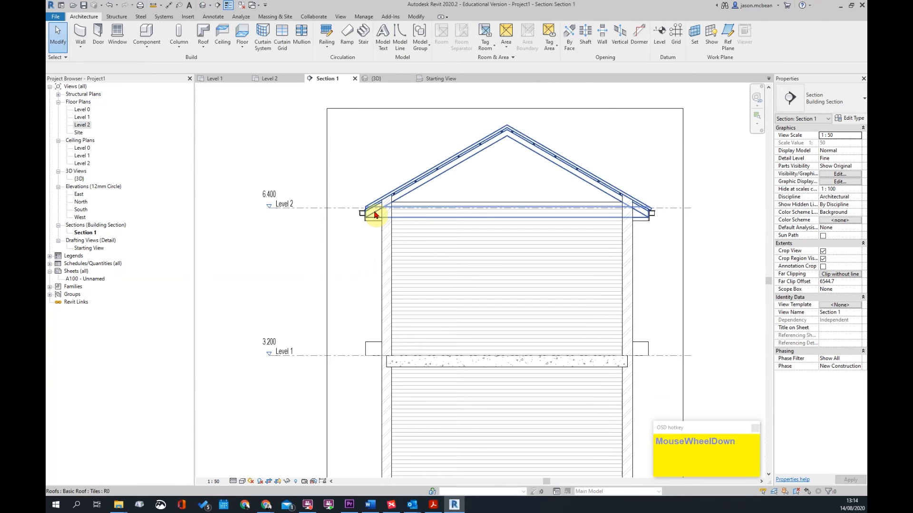
- Reduce the structure layer thickness of the soffit's 300mm_Generic type
left_click(371, 348)
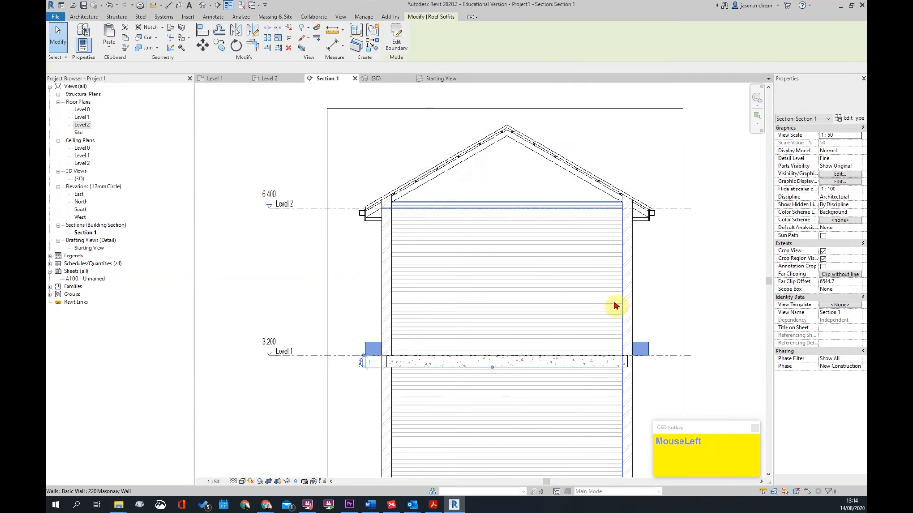
left_click(858, 122)
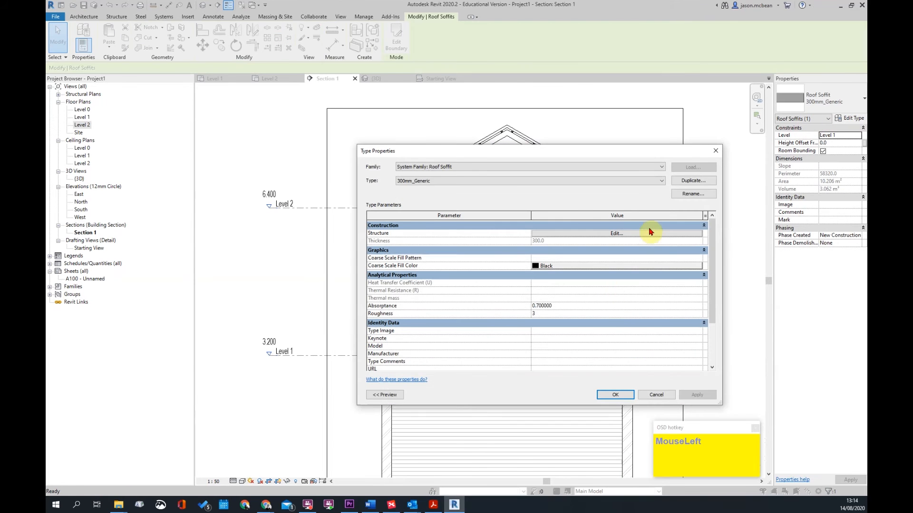
left_click(646, 236)
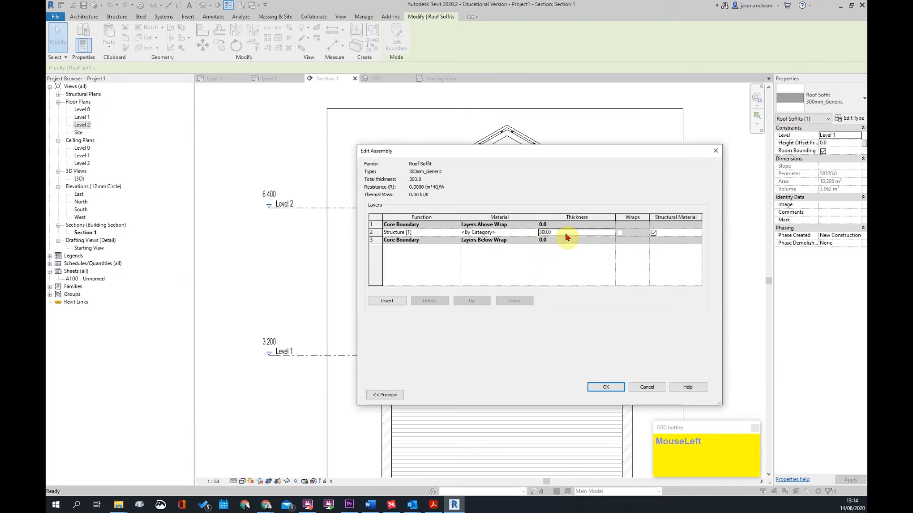
left_click(614, 385)
left_click(615, 396)
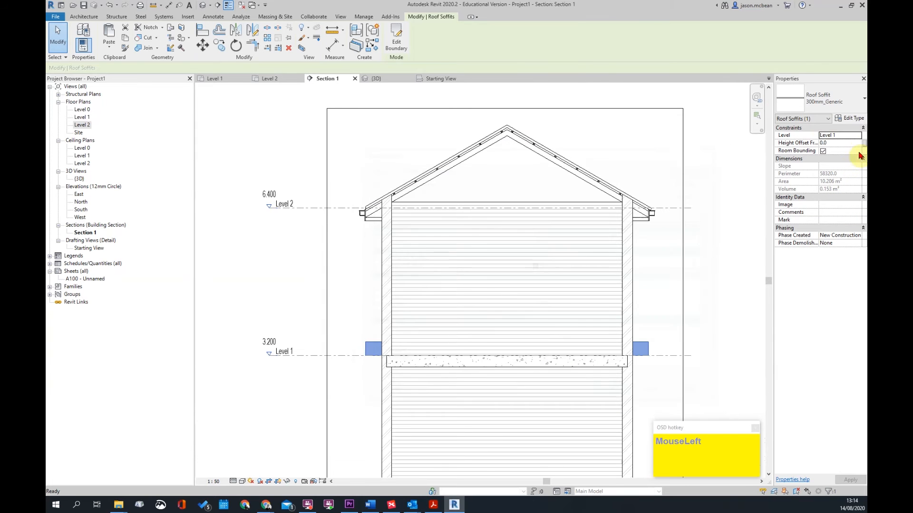
- Set the roof soffit's level to Level 2 and its height offset from level to -100
left_click(844, 150)
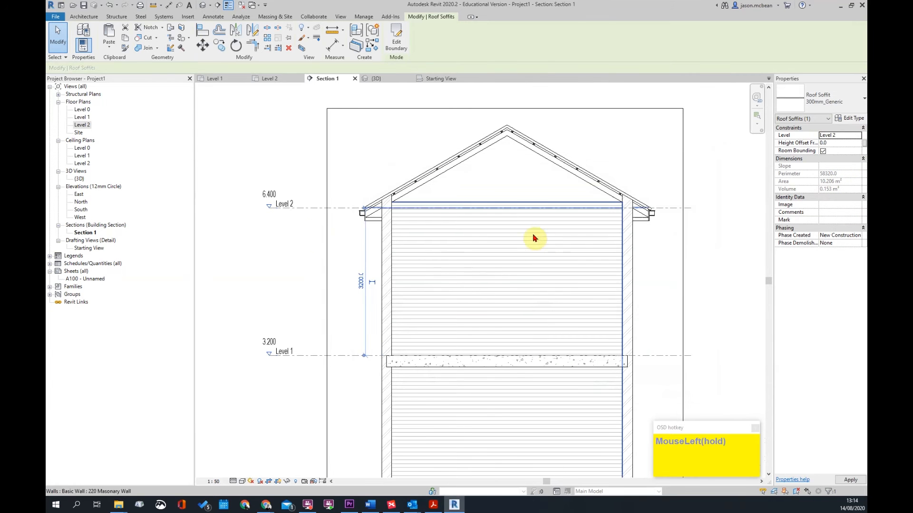
scroll(428, 205, "up", 5)
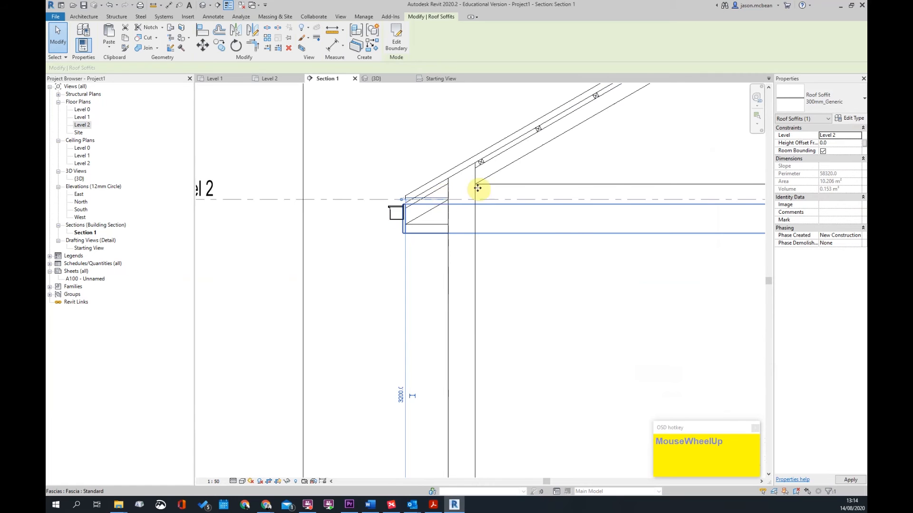
scroll(440, 194, "up", 4)
left_click(840, 145)
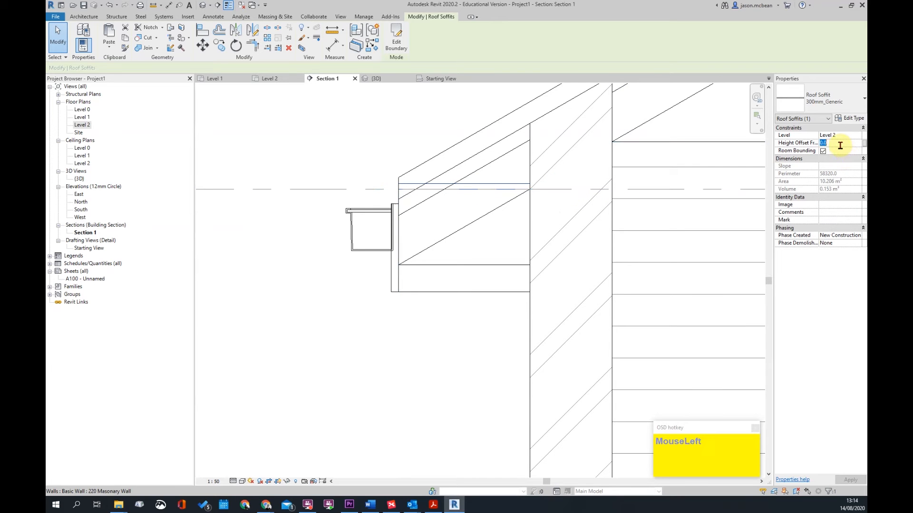
type("-100")
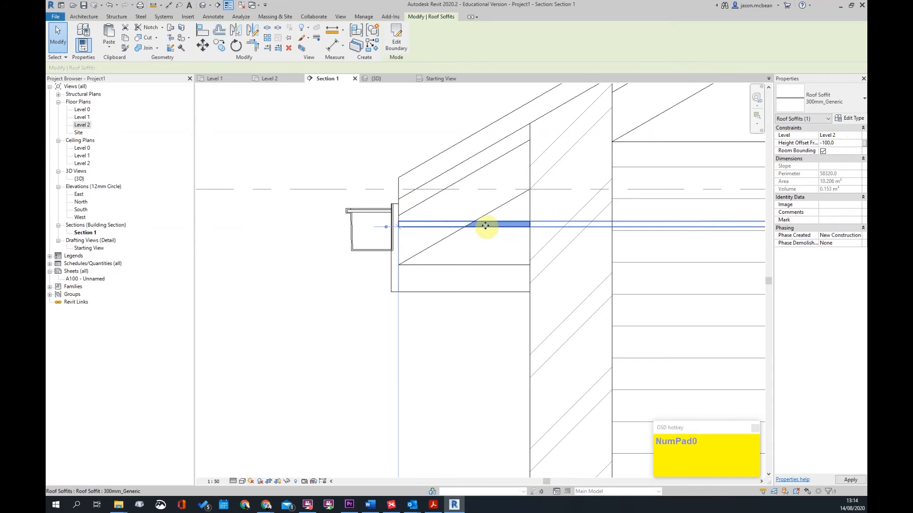
- Set the roof soffit's height offset from level to -200
left_click(856, 144)
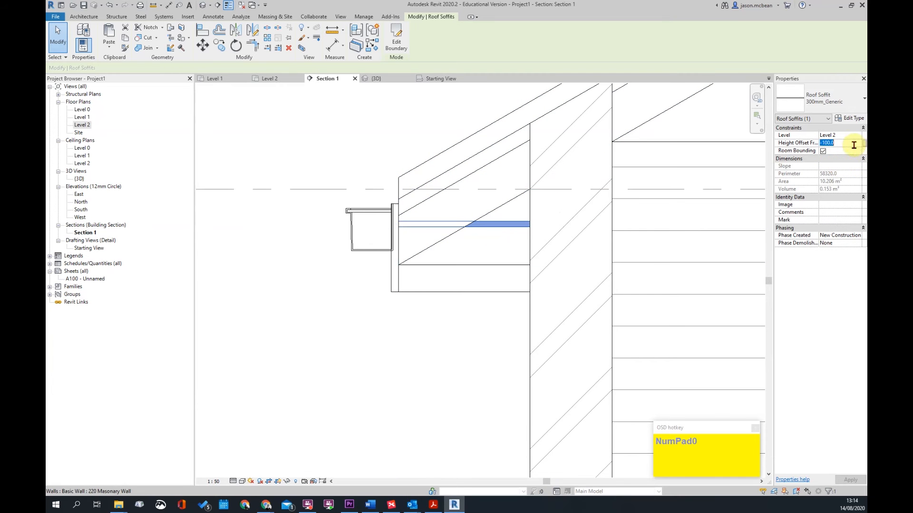
left_click(823, 151)
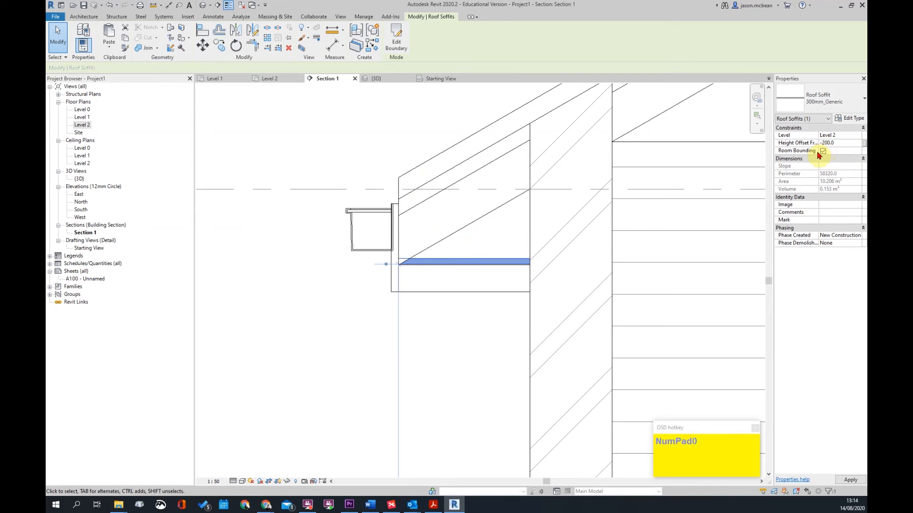
key("Escape")
scroll(443, 264, "down", 2)
scroll(454, 269, "up", 3)
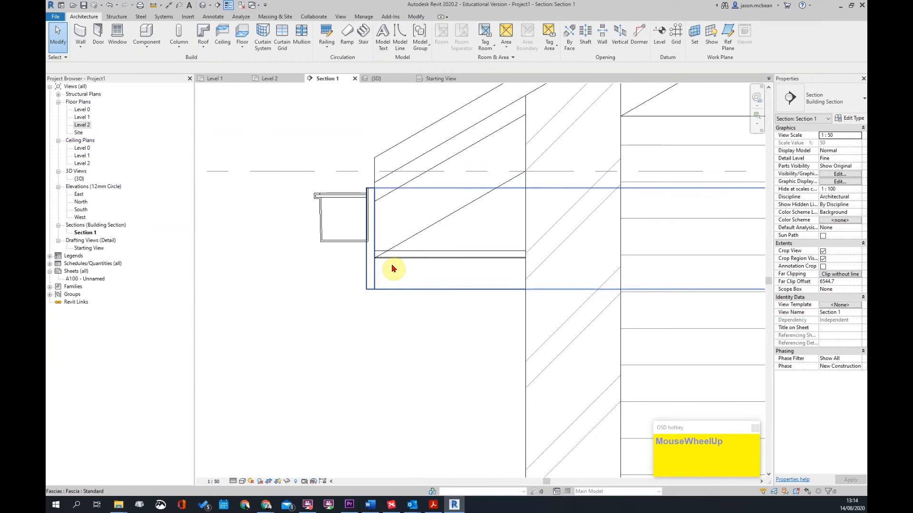
- Set the roof soffit's height offset from level to -250 in Section 1
left_click(408, 254)
left_click(845, 145)
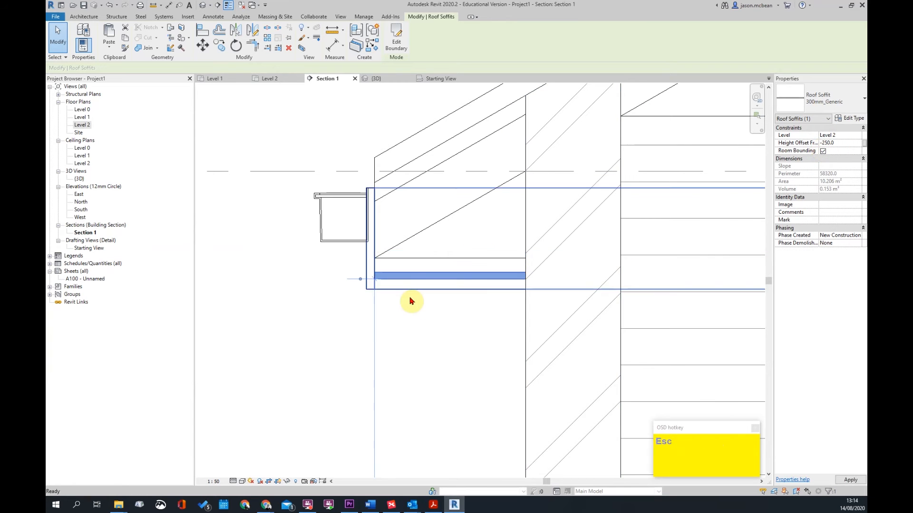
key("Escape")
scroll(413, 300, "down", 3)
scroll(423, 298, "up", 2)
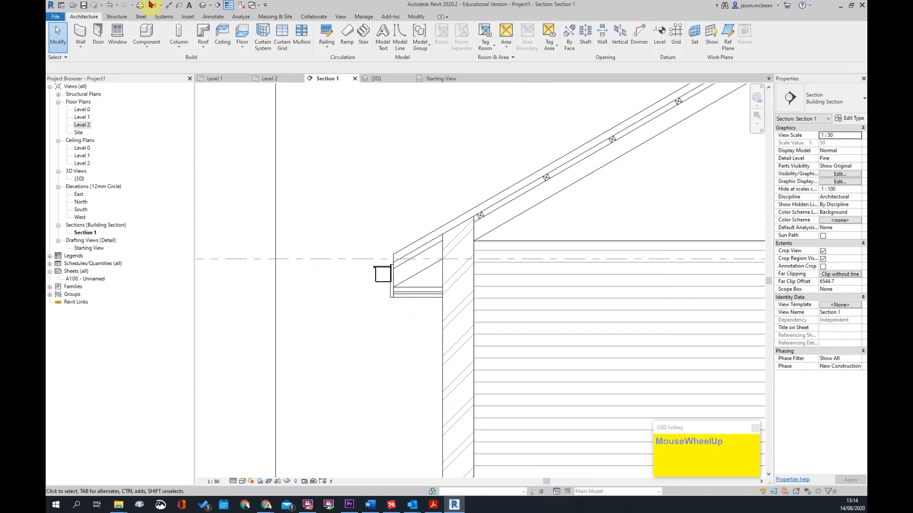
- Open the 3D view and examine the soffit, fascia and gutter around the roof
left_click(202, 6)
middle_click_drag(423, 238, 677, 273, "shift")
scroll(550, 180, "up", 3)
middle_click_drag(570, 171, 727, 362, "shift")
scroll(697, 314, "up", 2)
middle_click_drag(697, 313, 684, 224, "shift")
scroll(587, 240, "down", 5)
middle_click_drag(587, 241, 821, 313, "shift")
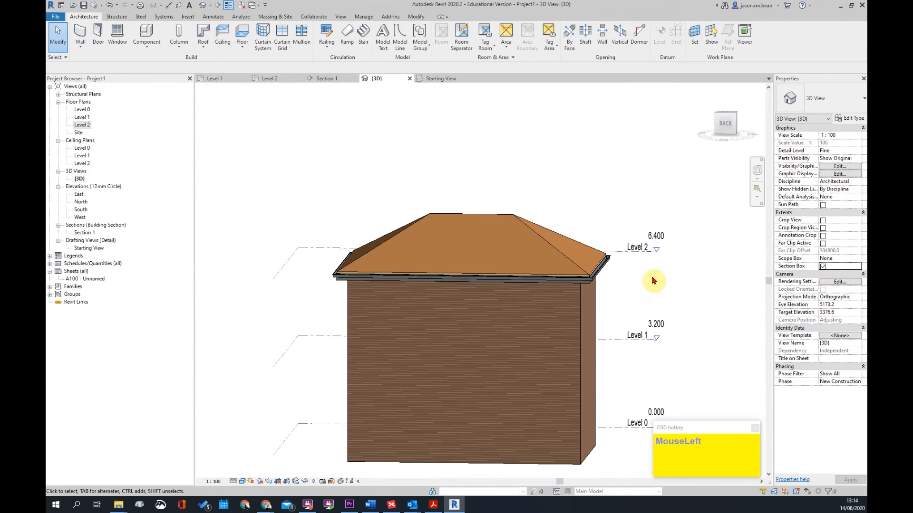
- Pull in the section box to cut across the building and expose the roof's cross-section
scroll(591, 261, "down", 3)
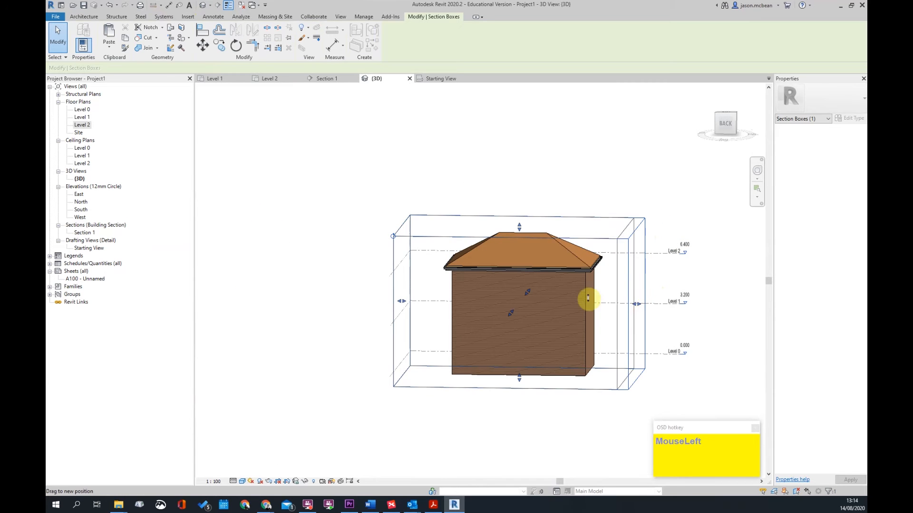
middle_click_drag(589, 309, 440, 268, "shift")
scroll(440, 267, "up", 8)
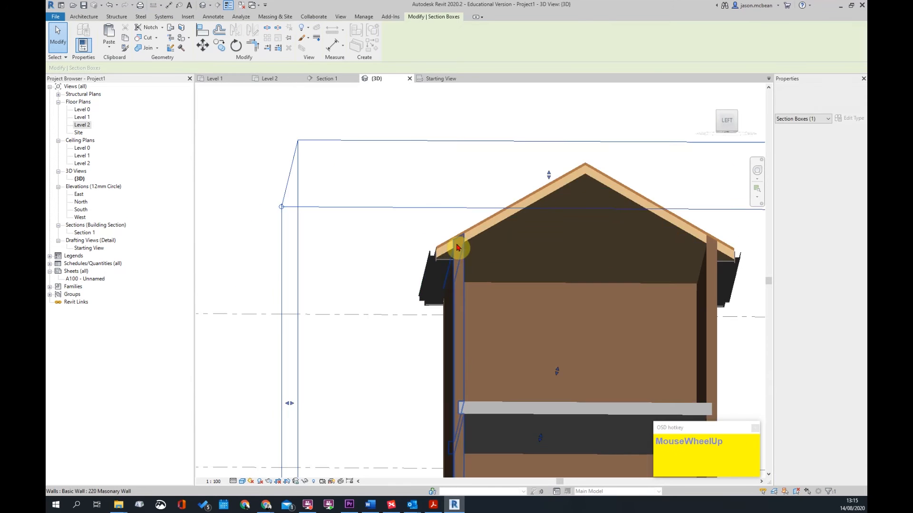
- Examine the cut eaves profile, checking how the soffit meets the fascia and the outer wall
left_click(370, 278)
middle_click_drag(369, 279, 381, 297, "shift")
scroll(461, 361, "down", 1)
scroll(451, 360, "up", 3)
key("Escape")
left_click(346, 328)
key("Escape")
left_click(324, 289)
scroll(395, 280, "down", 3)
scroll(380, 255, "up", 3)
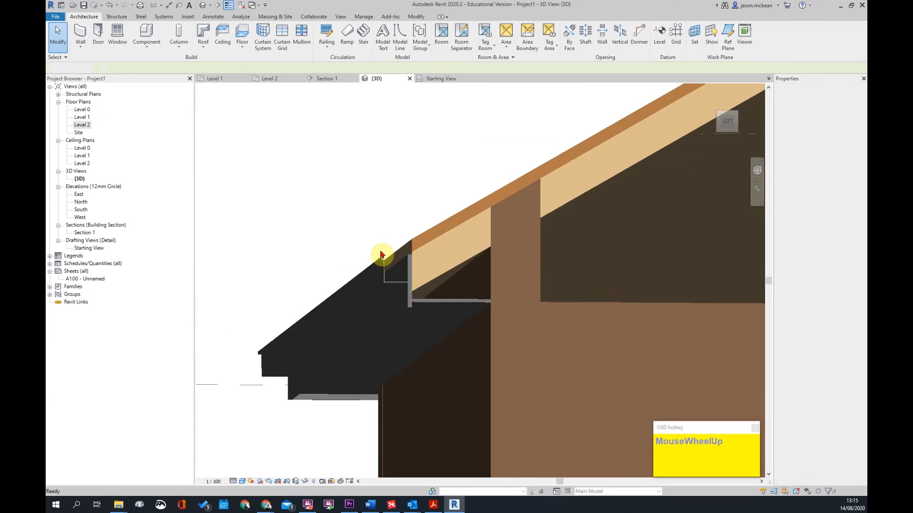
key("Escape")
- Examine the gutter, fascia and soffit along the roof edge from above and below
middle_click_drag(444, 244, 442, 304, "shift")
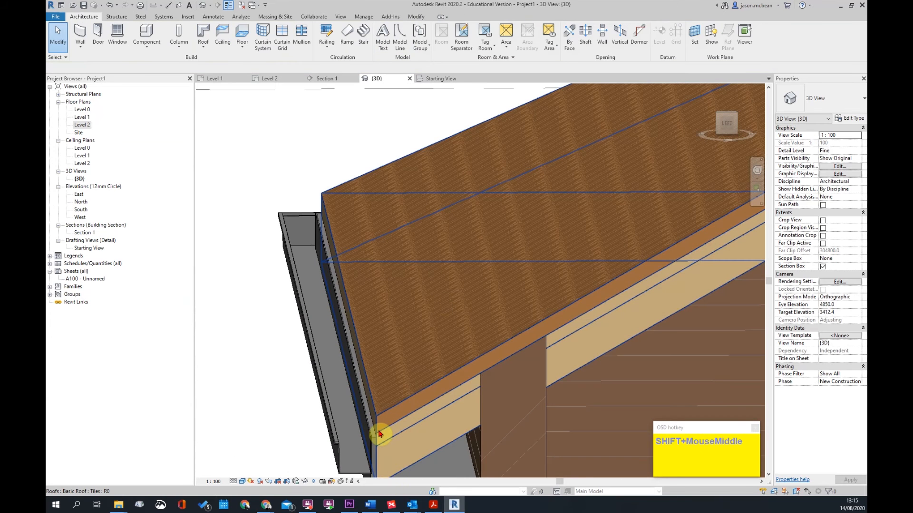
scroll(384, 418, "up", 3)
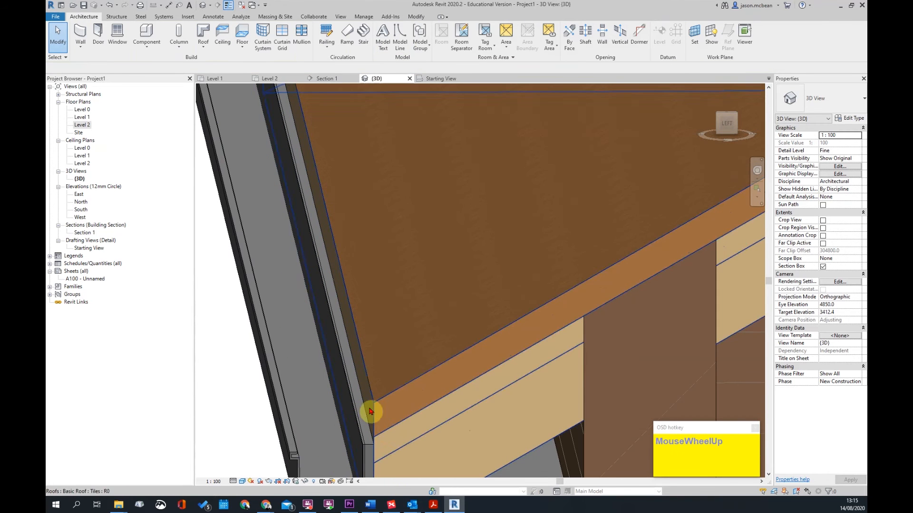
middle_click_drag(368, 420, 349, 410, "shift")
scroll(350, 407, "down", 4)
middle_click_drag(369, 302, 503, 357, "shift")
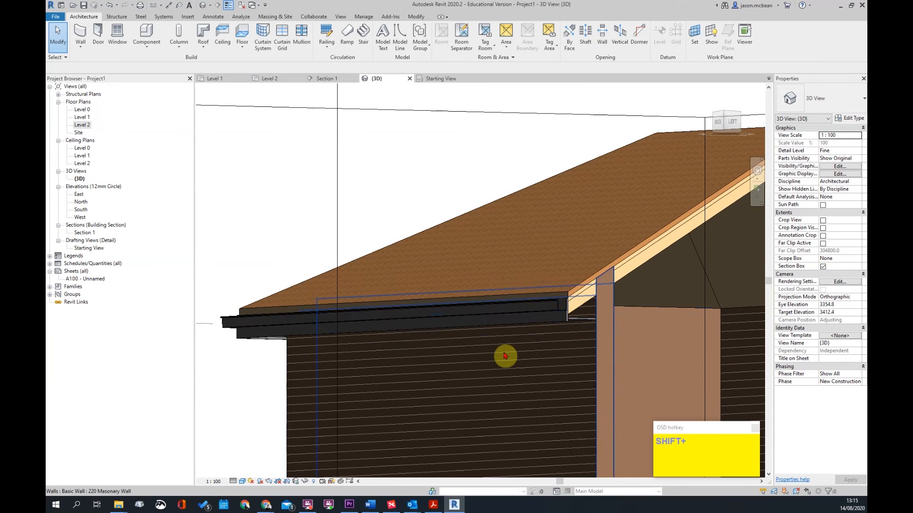
scroll(481, 310, "down", 3)
mouse_move(481, 310)
middle_mouse_down("shift")
mouse_move(579, 316)
mouse_move(465, 309)
middle_mouse_up("shift")
scroll(464, 310, "up", 4)
scroll(380, 302, "down", 3)
middle_click_drag(407, 332, 518, 285, "shift")
scroll(467, 306, "up", 4)
scroll(456, 308, "up", 3)
middle_click_drag(497, 359, 314, 356, "shift")
scroll(497, 297, "down", 4)
middle_click_drag(498, 297, 509, 348, "shift")
scroll(611, 394, "down", 2)
middle_click_drag(611, 394, 687, 388, "shift")
scroll(443, 281, "down", 2)
middle_click_drag(443, 281, 563, 313, "shift")
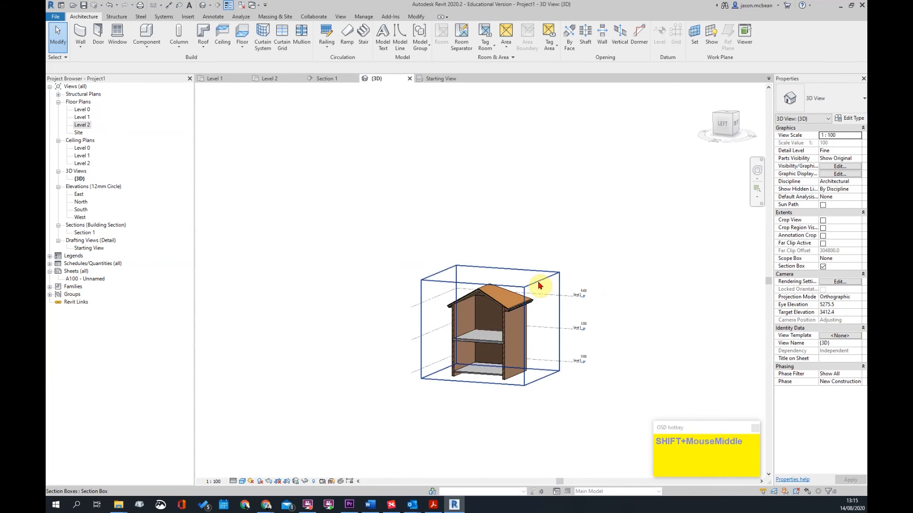
- Extend the section box outward well past the cut end to uncover the whole building
left_click(540, 286)
scroll(576, 271, "up", 3)
left_click(603, 289)
left_click(582, 248)
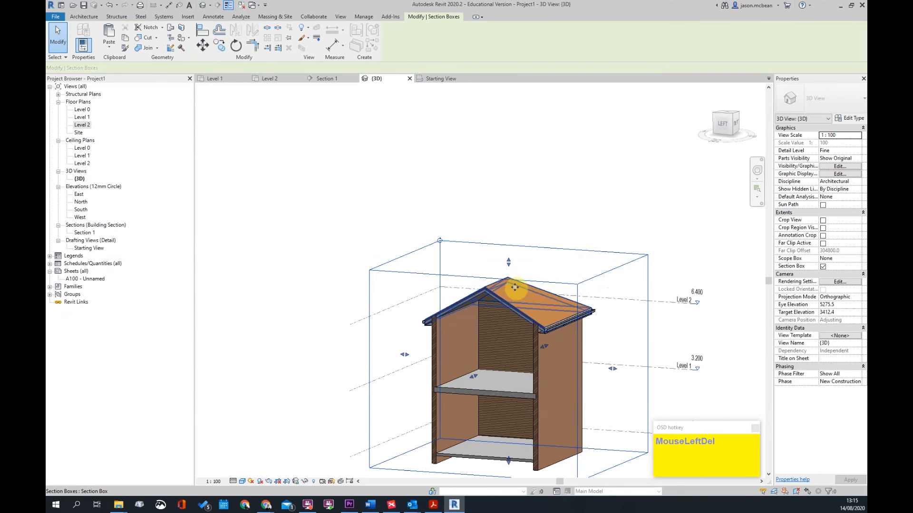
scroll(544, 357, "down", 2)
left_click_drag(501, 338, 374, 400)
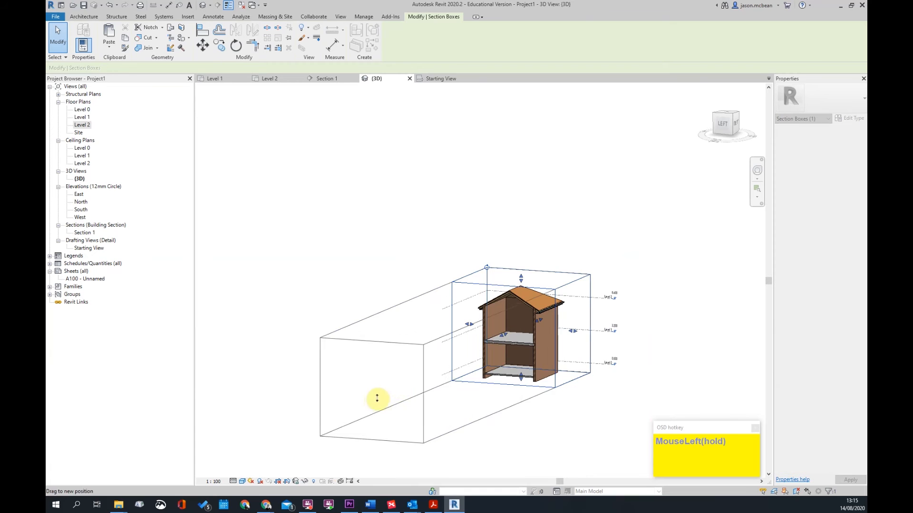
- Delete the tiled roof and the roof soffit, leaving only the walls and floors
key("Escape")
scroll(535, 298, "up", 2)
left_click(495, 301)
left_click(633, 296)
scroll(618, 299, "down", 3)
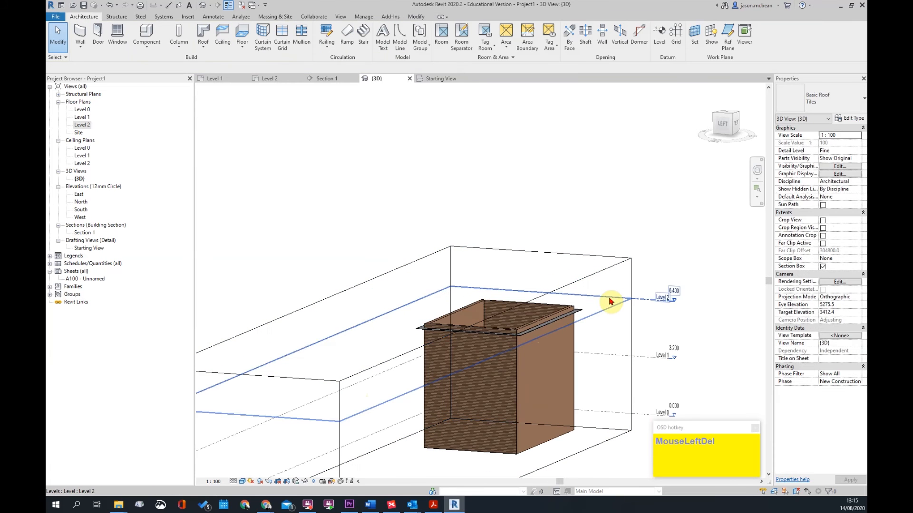
scroll(590, 340, "up", 3)
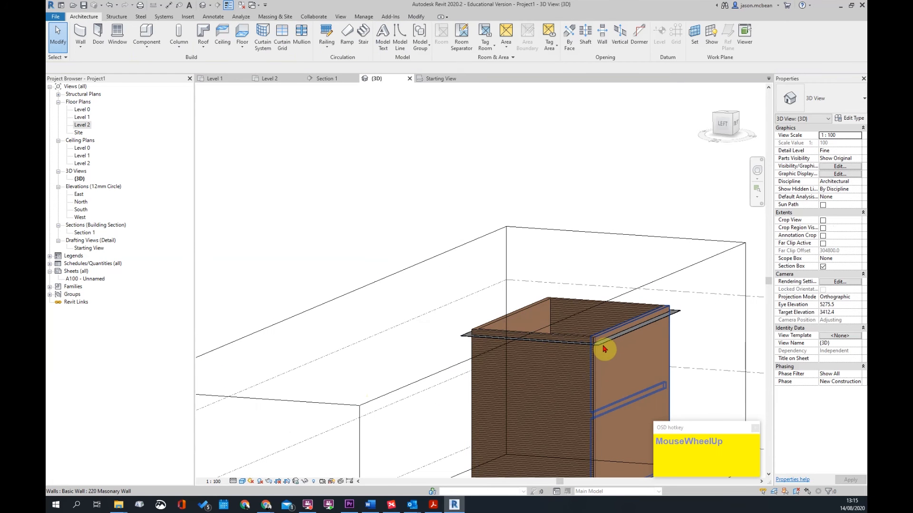
scroll(567, 298, "down", 3)
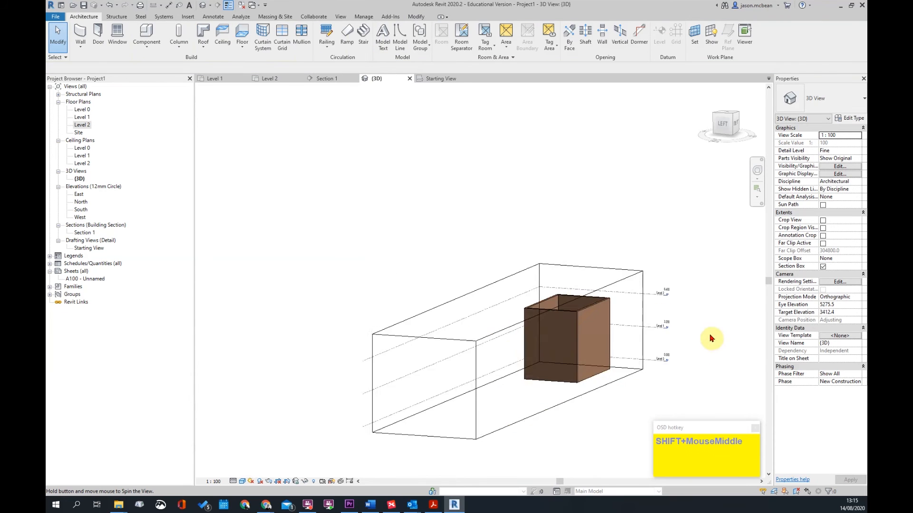
- Shorten the overextended section box so it fits closer around the building
middle_click_drag(717, 336, 628, 287, "shift")
scroll(400, 320, "down", 2)
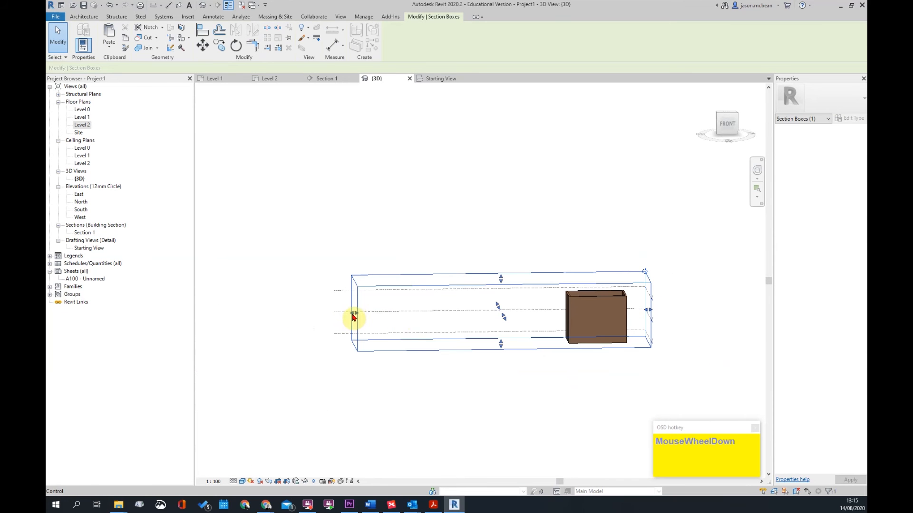
left_click(498, 312)
left_click_drag(550, 337, 551, 336)
middle_click_drag(571, 391, 447, 386, "shift")
scroll(647, 303, "up", 2)
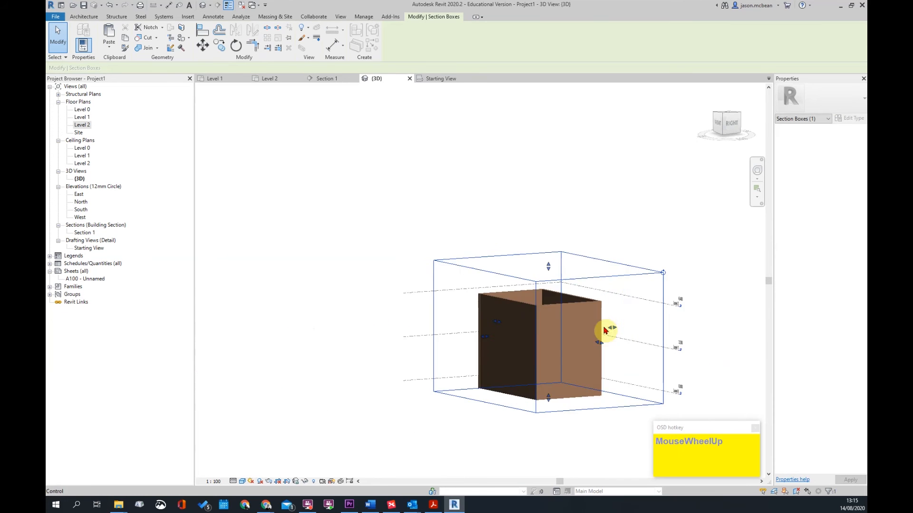
key("Escape")
scroll(594, 305, "up", 1)
middle_click_drag(518, 340, 486, 346, "shift")
scroll(358, 302, "down", 2)
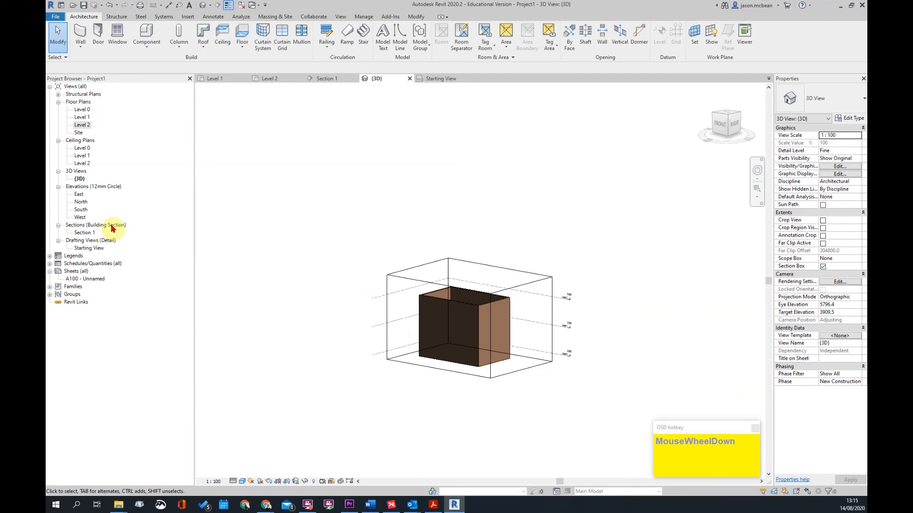
- Sketch a vertical reference plane about 880 mm outside the left-hand wall in the Level 0 floor plan
double_click(82, 111)
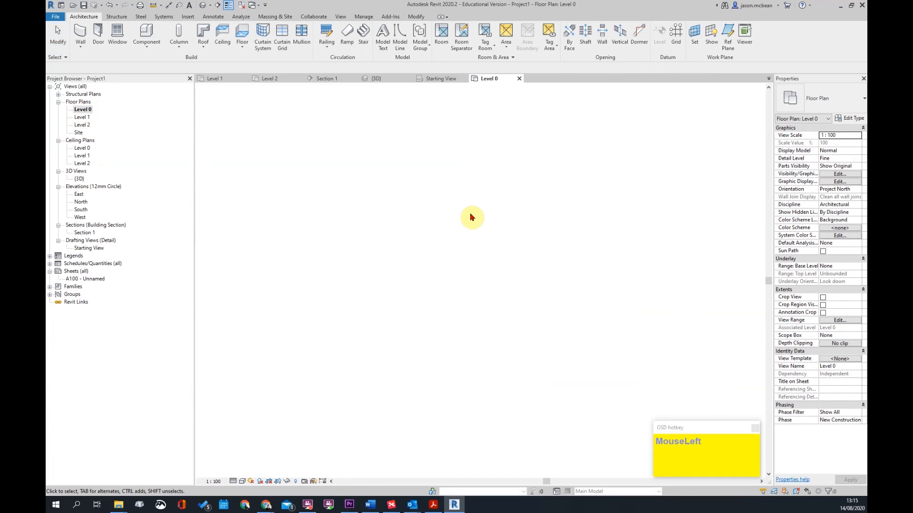
scroll(480, 290, "down", 2)
scroll(472, 247, "up", 2)
key("Escape")
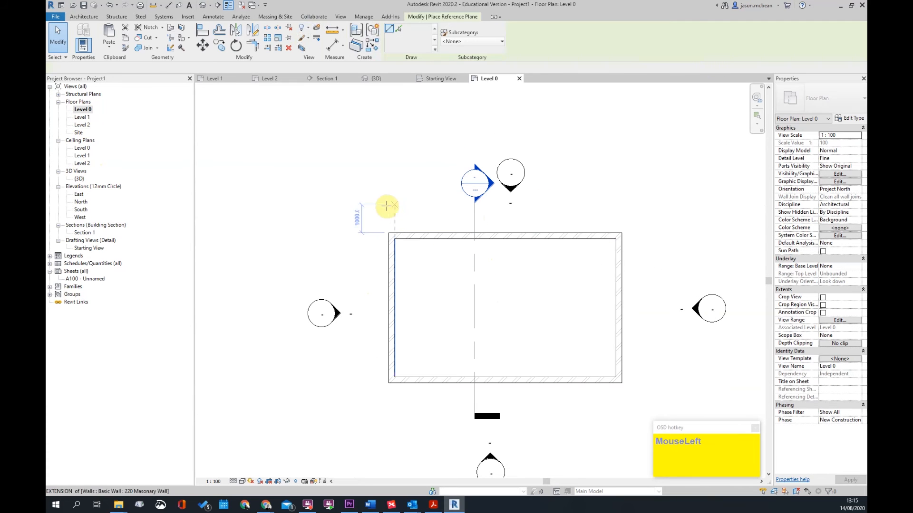
left_click_drag(365, 203, 357, 425)
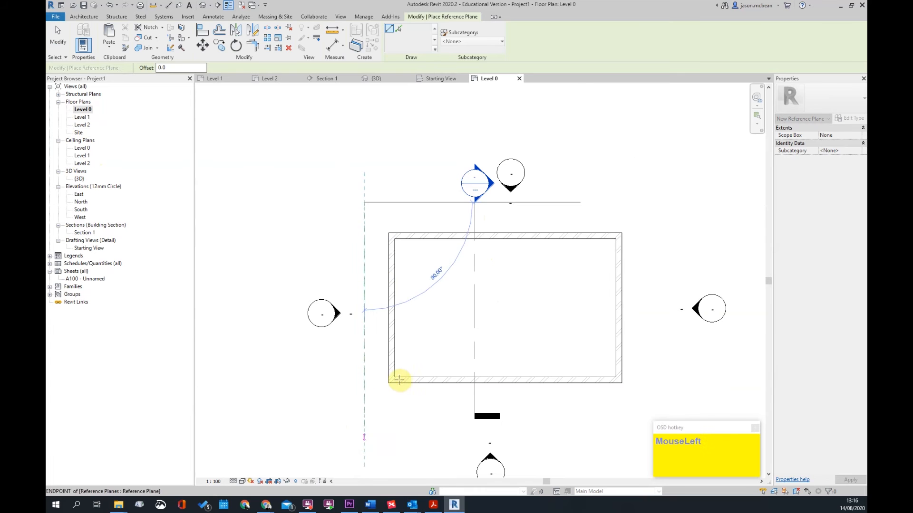
left_click(365, 438)
key("Escape")
- Name the new reference plane rOOF
left_click(362, 224)
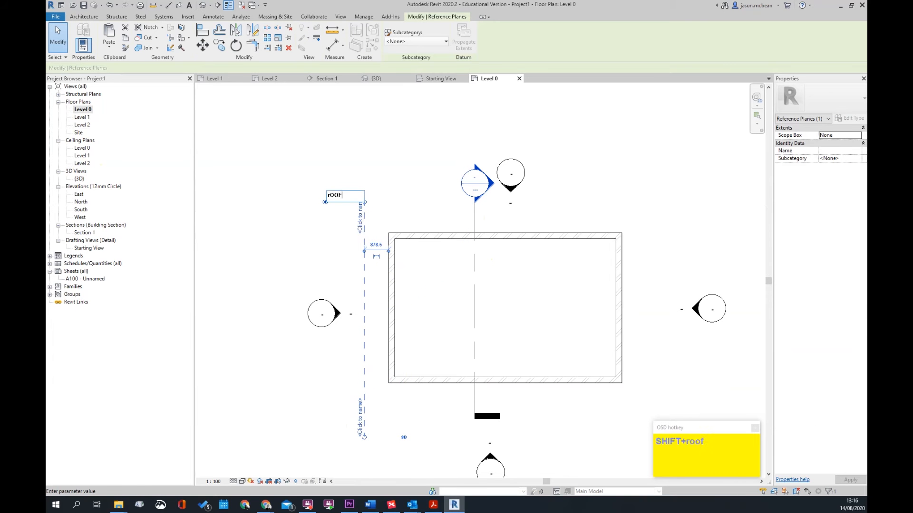
key("Return")
left_click(394, 189)
scroll(354, 245, "down", 2)
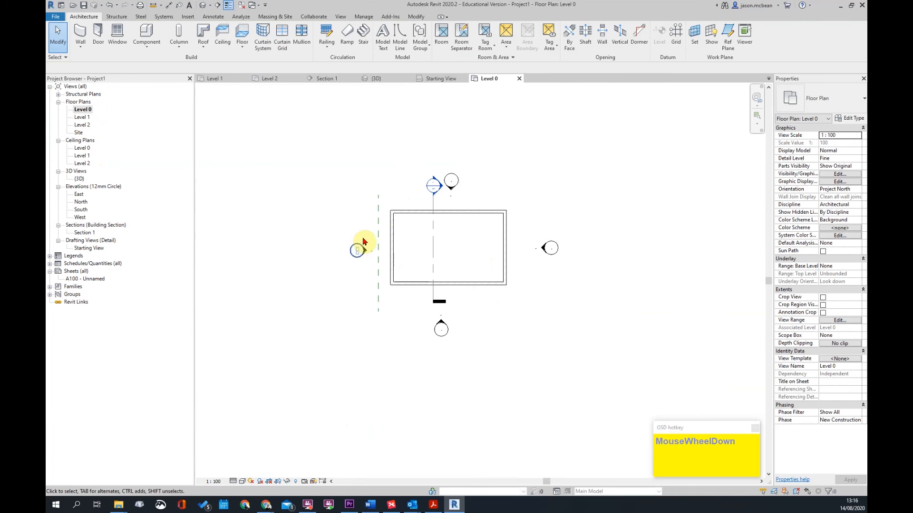
- Set the work plane to Reference Plane : rOOF in the 3D view
left_click(203, 6)
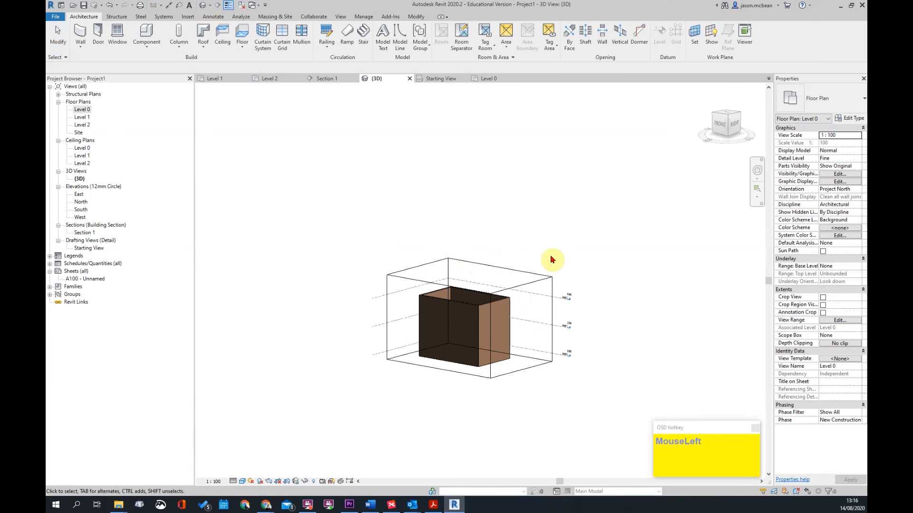
left_click(693, 43)
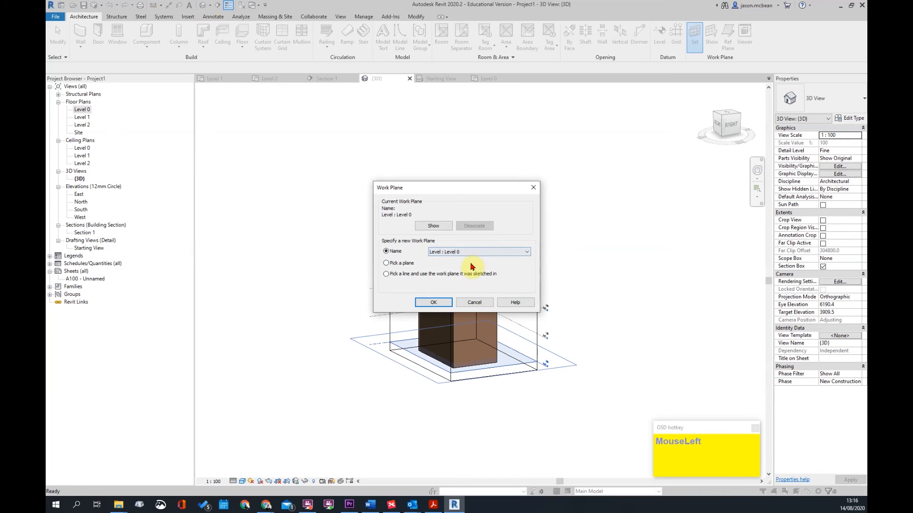
left_click(477, 251)
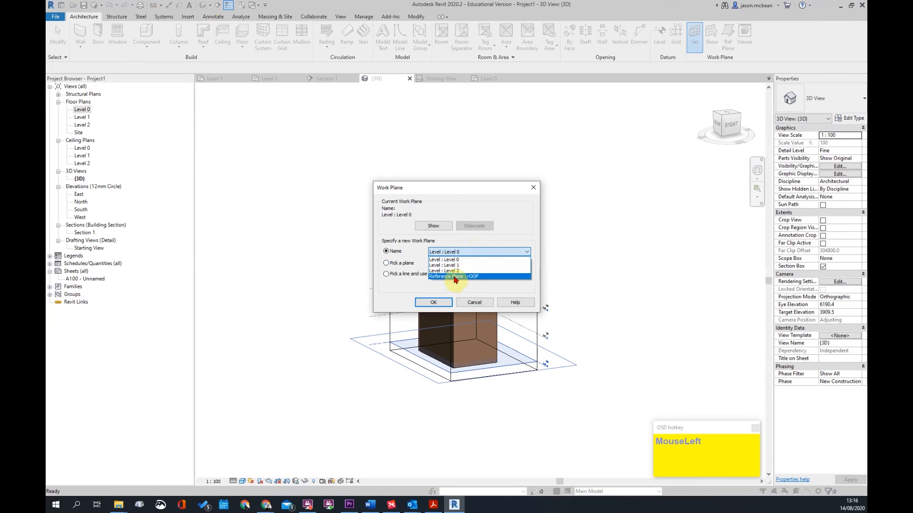
left_click(472, 276)
left_click(433, 303)
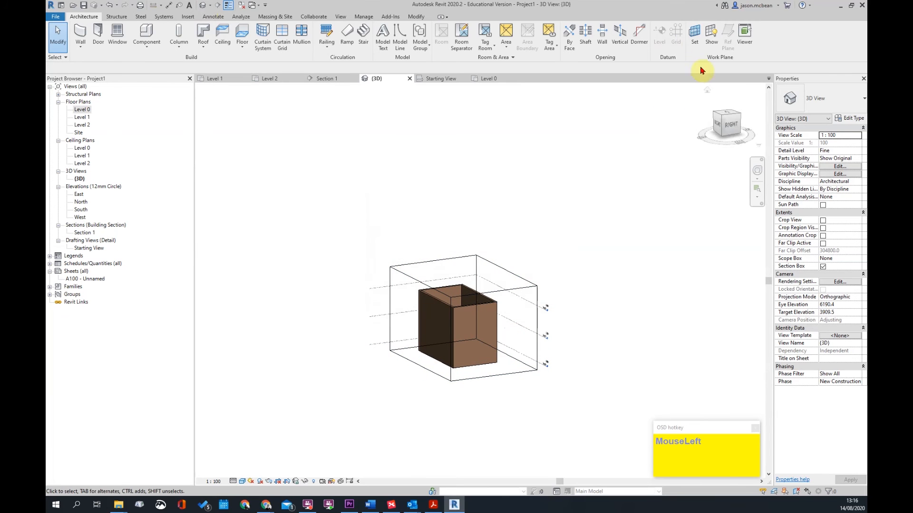
- Show the active work plane in the 3D view and check its position beside the building
left_click(707, 46)
middle_click_drag(426, 320, 564, 307, "shift")
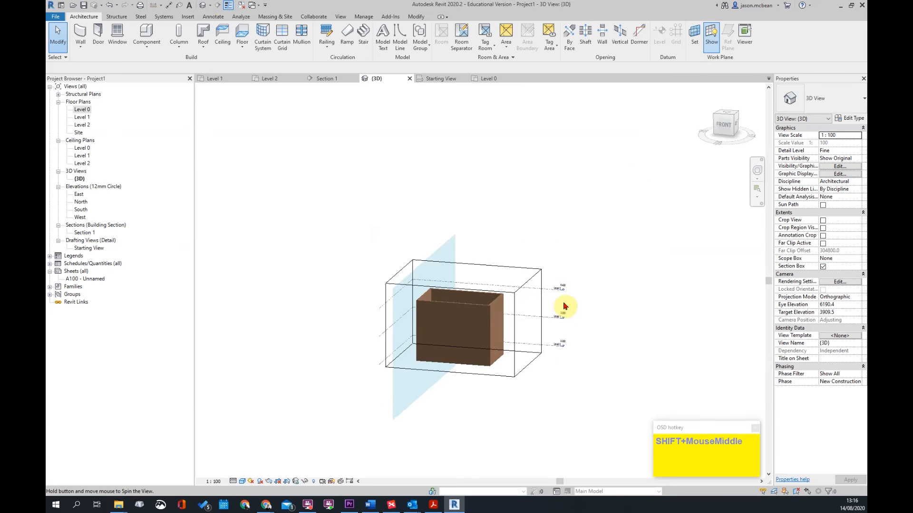
scroll(466, 318, "up", 3)
middle_click_drag(466, 318, 553, 231, "shift")
scroll(505, 278, "down", 3)
middle_click_drag(611, 285, 470, 278, "shift")
left_click(654, 329)
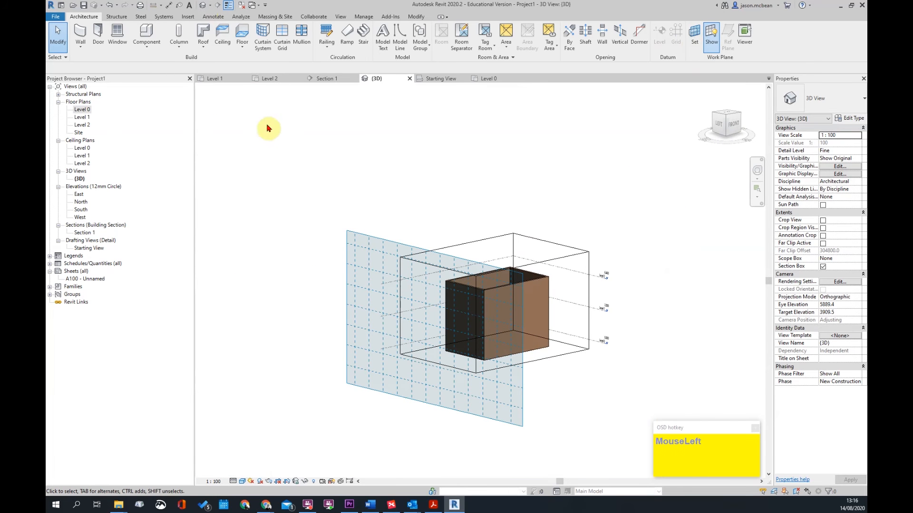
left_click(203, 48)
left_click(418, 133)
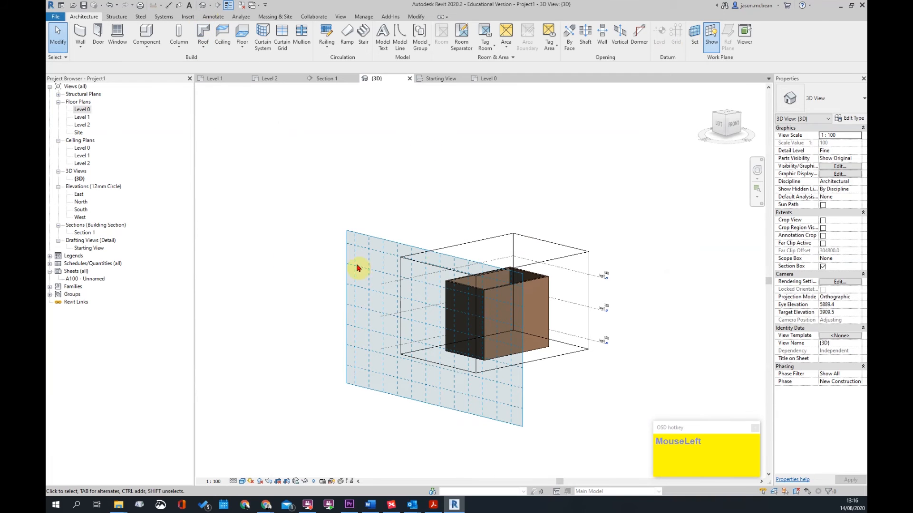
- Open the East elevation and set its work plane to Reference Plane : rOOF
double_click(81, 202)
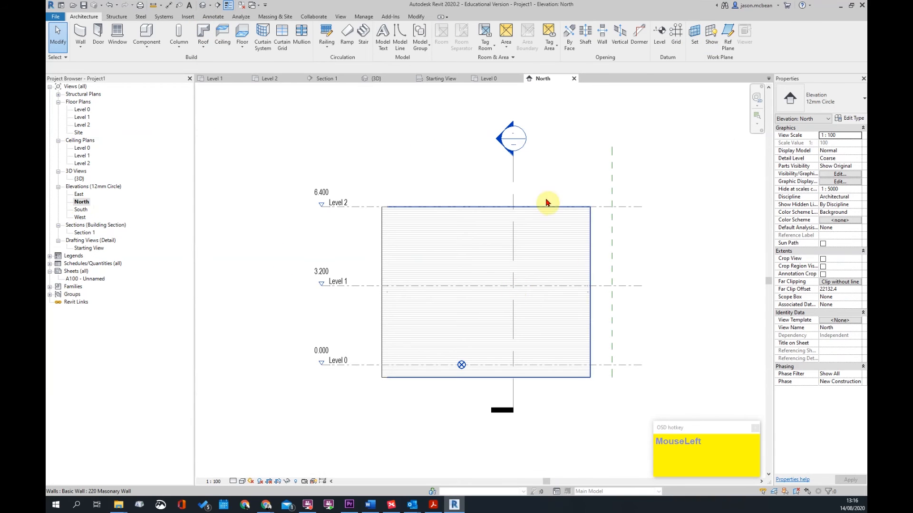
left_click(82, 112)
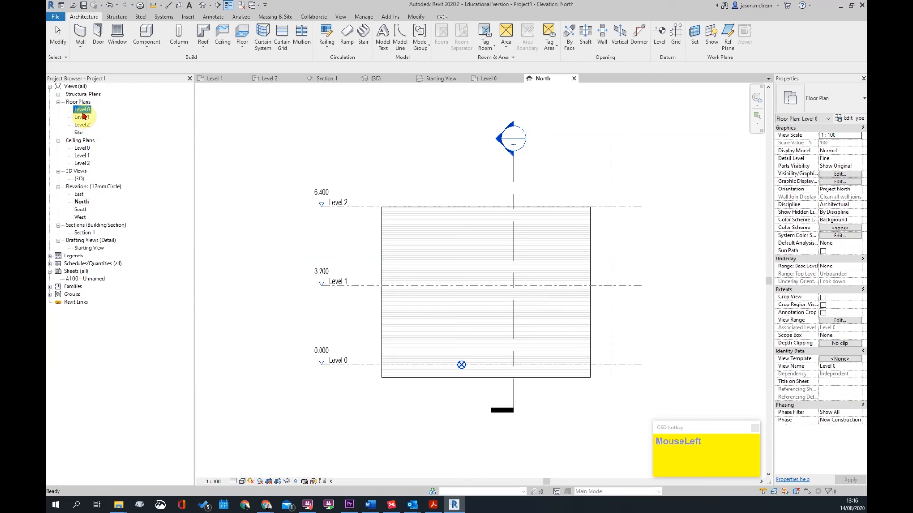
double_click(79, 195)
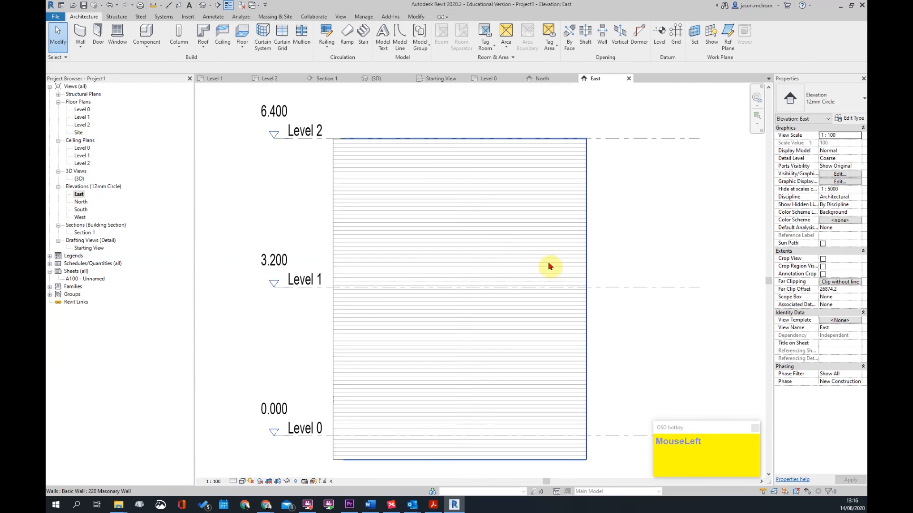
scroll(470, 223, "down", 2)
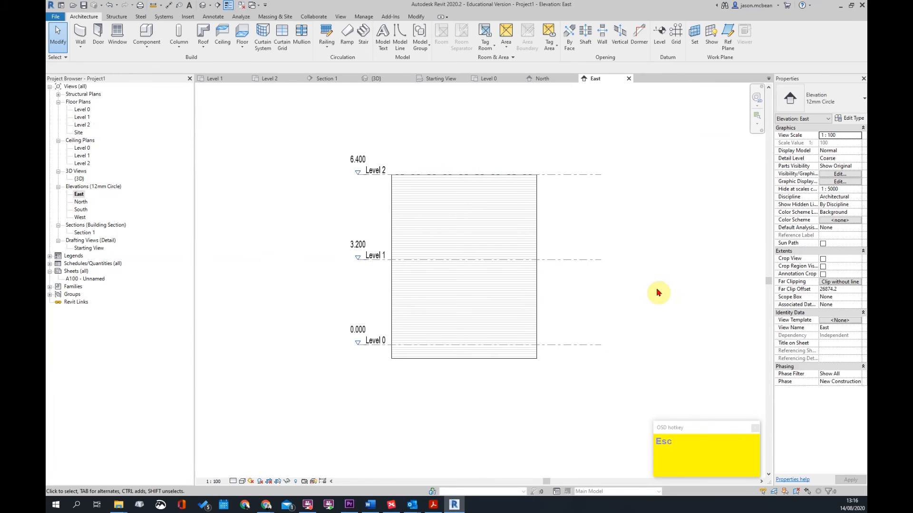
left_click(687, 38)
left_click(458, 252)
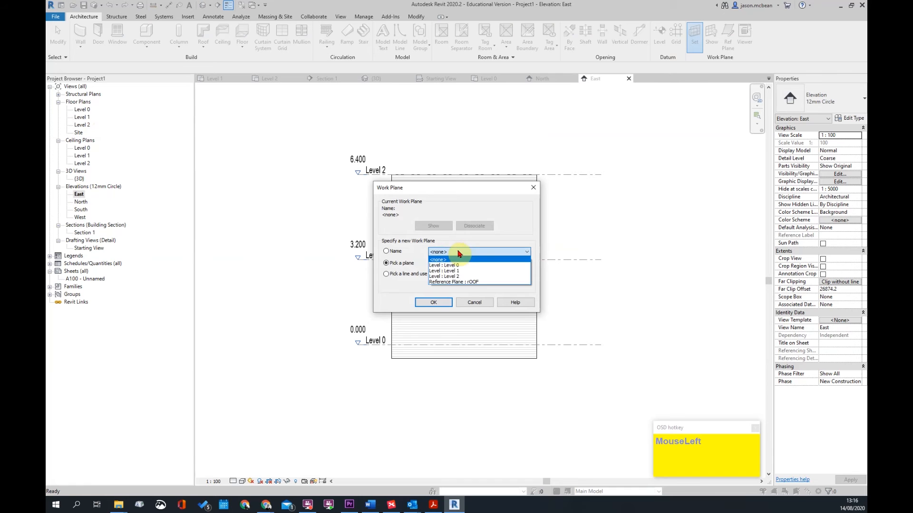
left_click(457, 282)
left_click(433, 302)
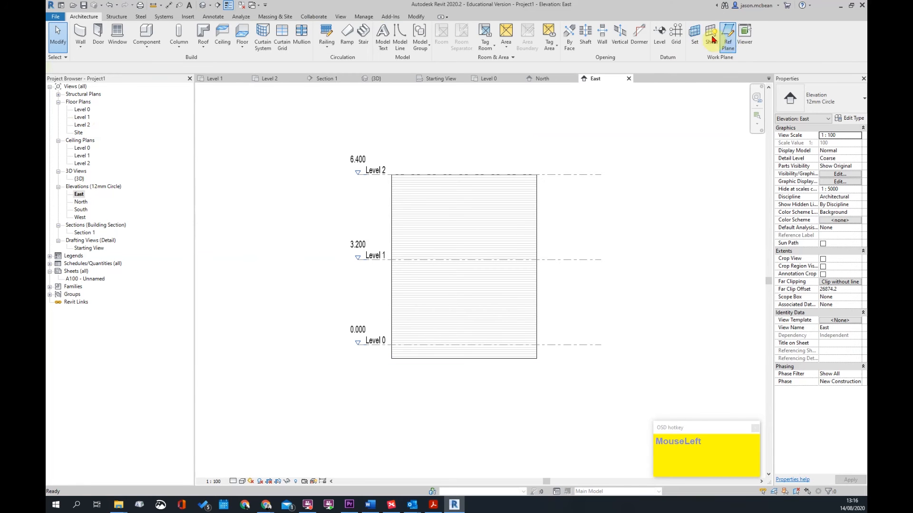
- Show the active work plane in the East elevation and widen its grid on both sides of the building
left_click(727, 39)
key("Escape")
key("Escape")
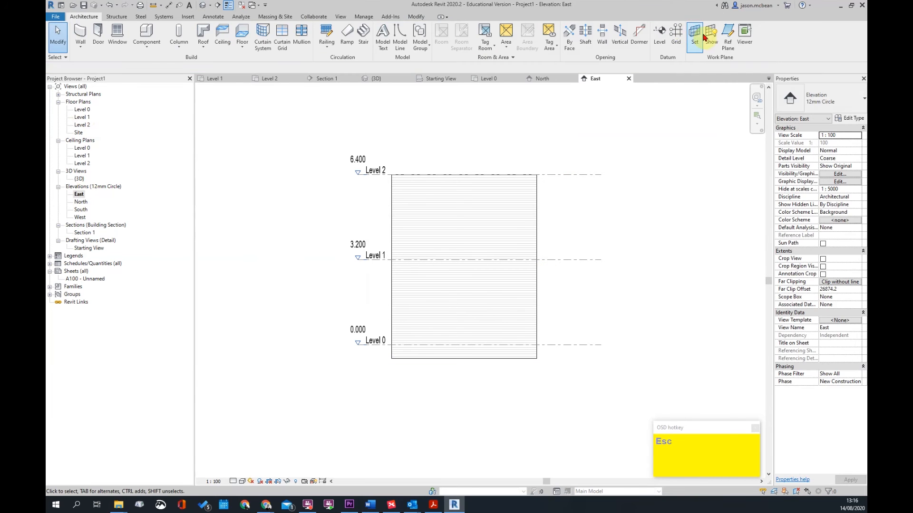
left_click(711, 35)
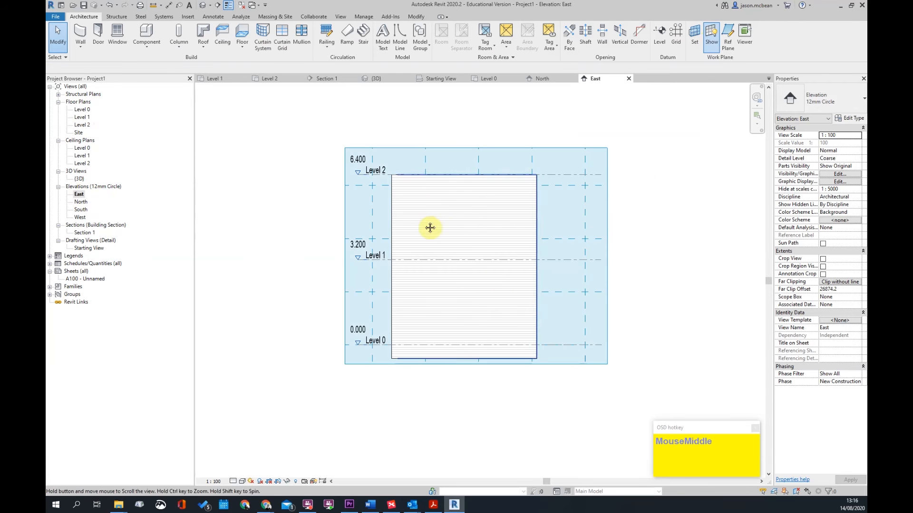
middle_click_drag(359, 143, 360, 198)
left_click(372, 203)
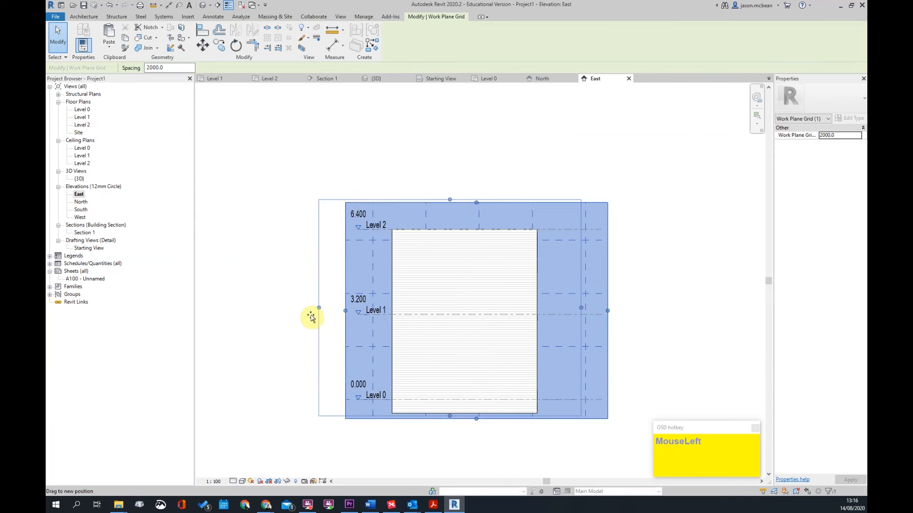
left_click_drag(321, 317, 309, 316)
left_click_drag(579, 309, 636, 309)
key("Escape")
- Start a Roof by Extrusion with Level 2 as its reference level
left_click(204, 47)
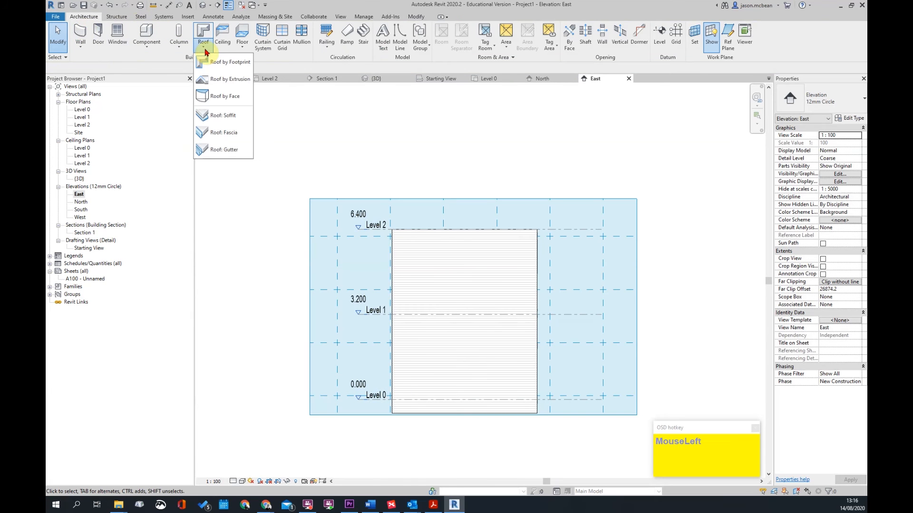
left_click(216, 81)
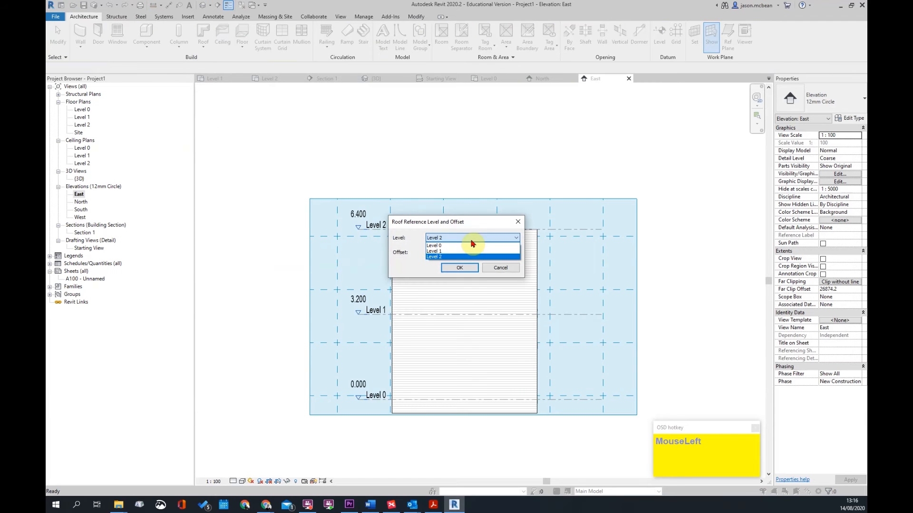
left_click(465, 272)
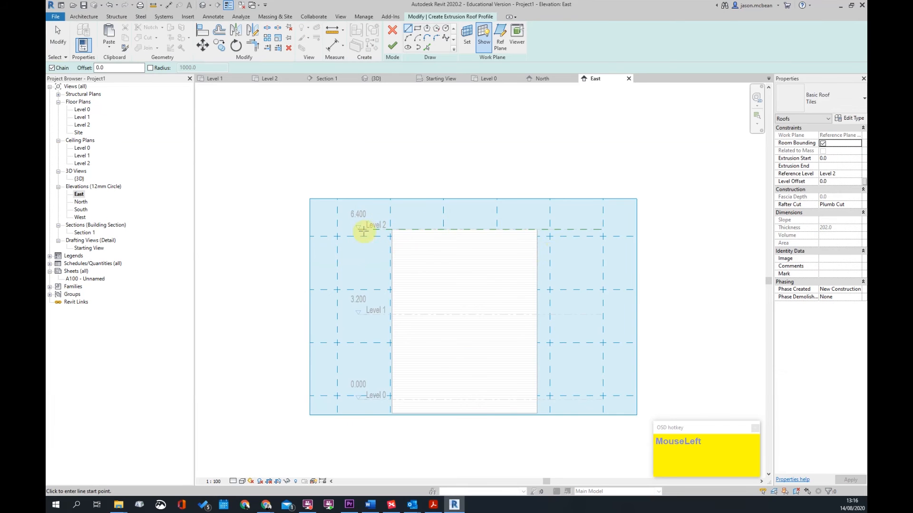
scroll(550, 234, "up", 3)
scroll(479, 194, "down", 2)
scroll(328, 190, "up", 3)
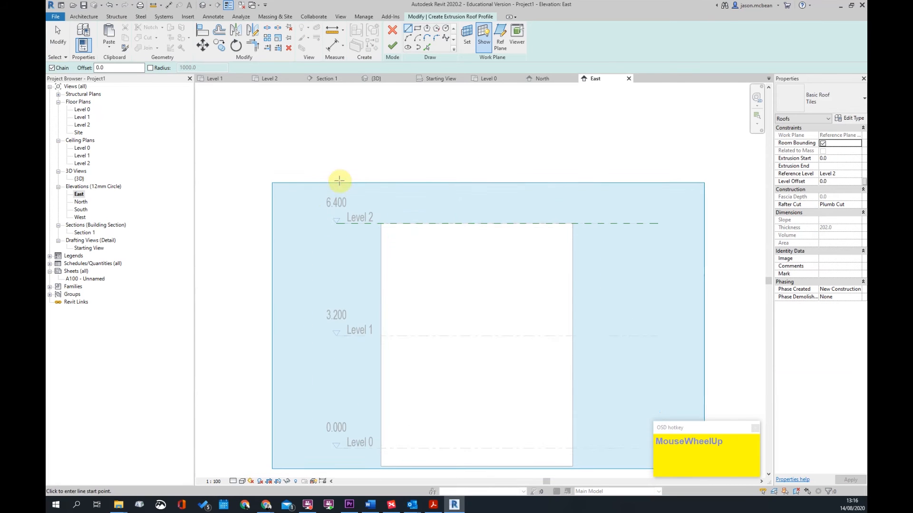
scroll(291, 183, "down", 2)
scroll(466, 196, "up", 3)
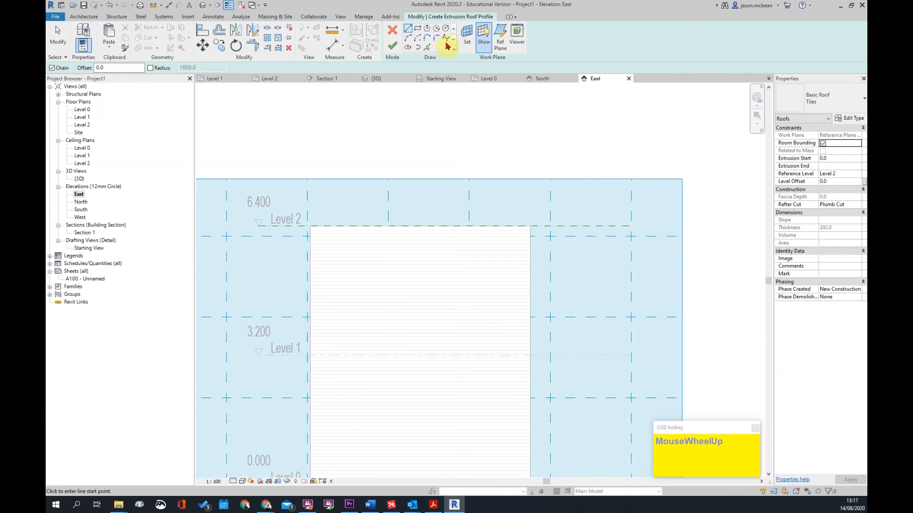
left_click(226, 226)
scroll(284, 195, "up", 3)
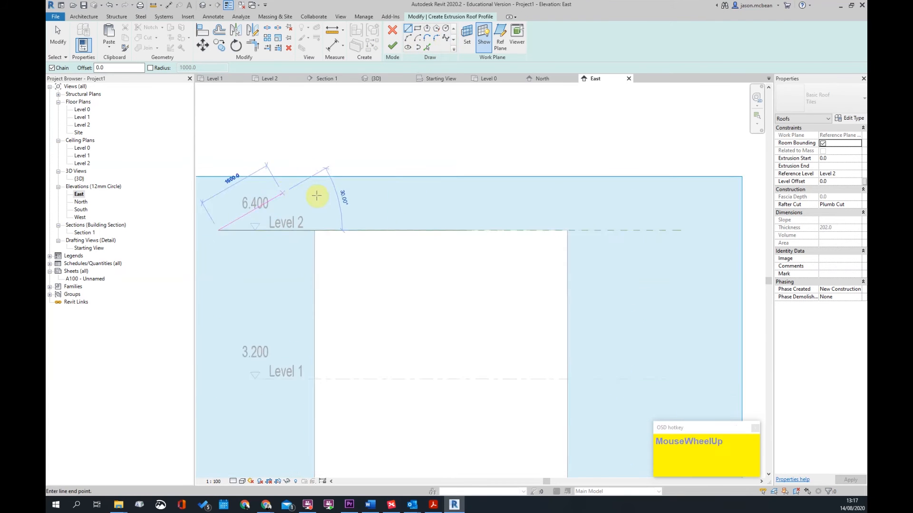
left_click(320, 196)
scroll(486, 212, "down", 1)
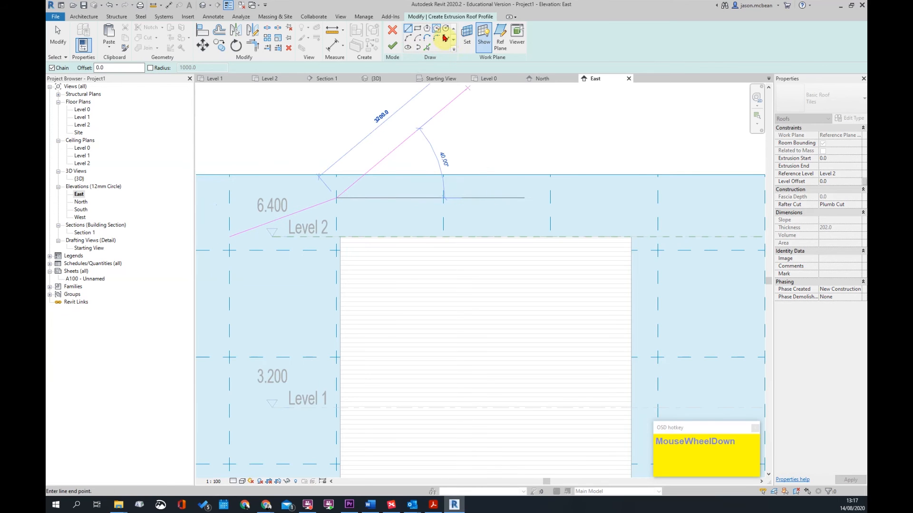
key("Escape")
key("Escape")
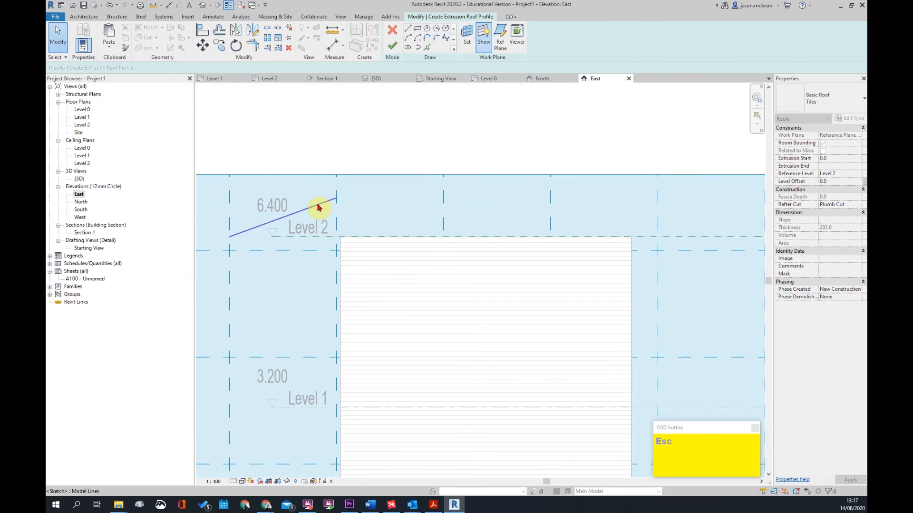
key("Delete")
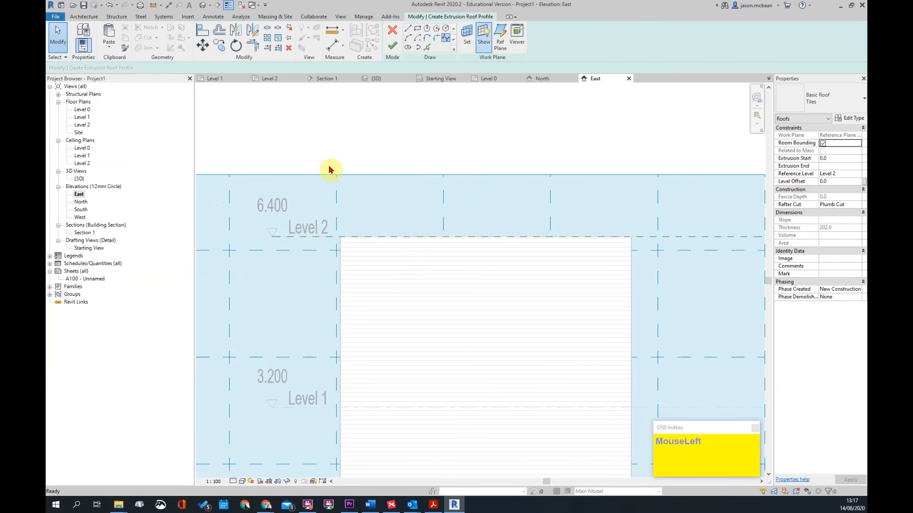
- Sketch a wavy spline profile from above Level 2 outside the left wall to below it beyond the right wall, and finish the roof
left_click(290, 212)
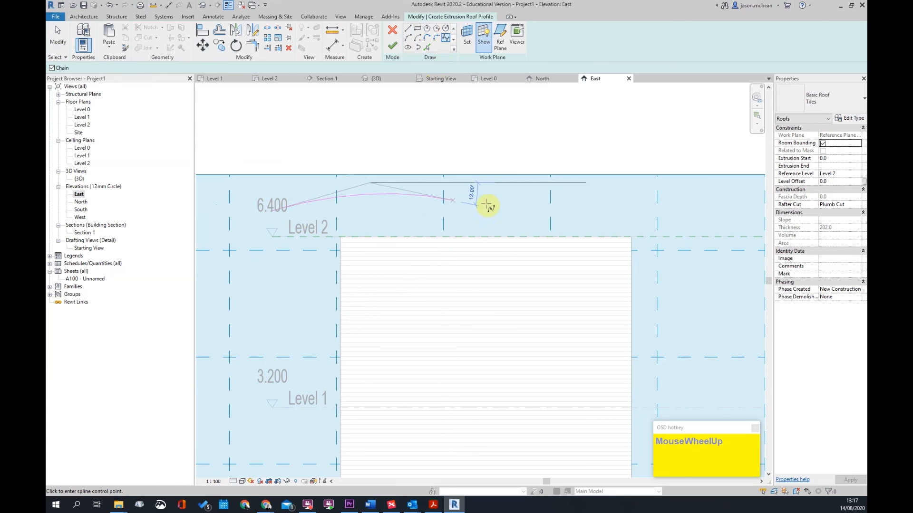
scroll(523, 226, "up", 1)
left_click(526, 230)
scroll(602, 259, "down", 2)
left_click(677, 287)
middle_click_drag(664, 265, 531, 259)
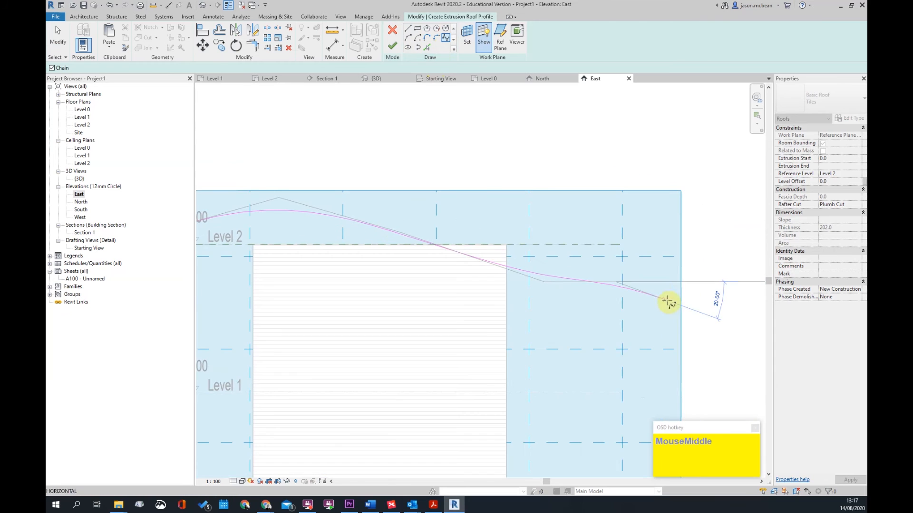
scroll(594, 268, "down", 2)
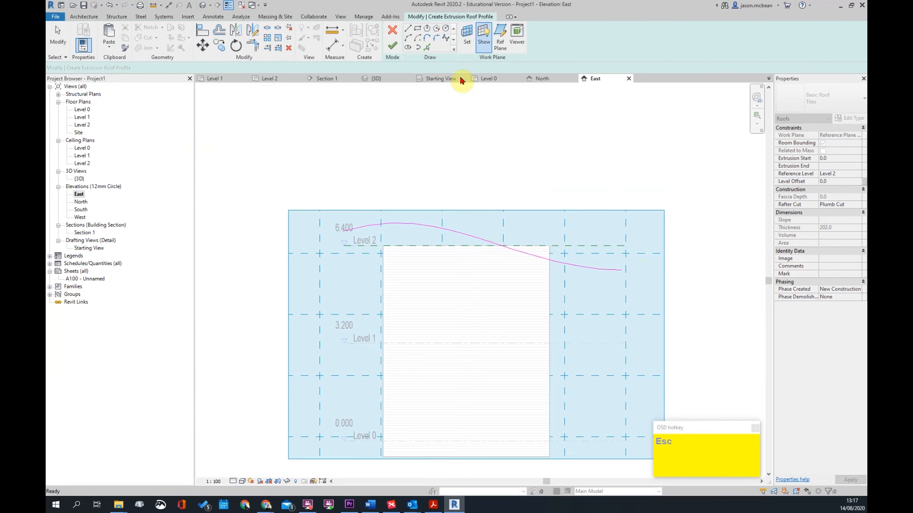
left_click(392, 47)
key("Escape")
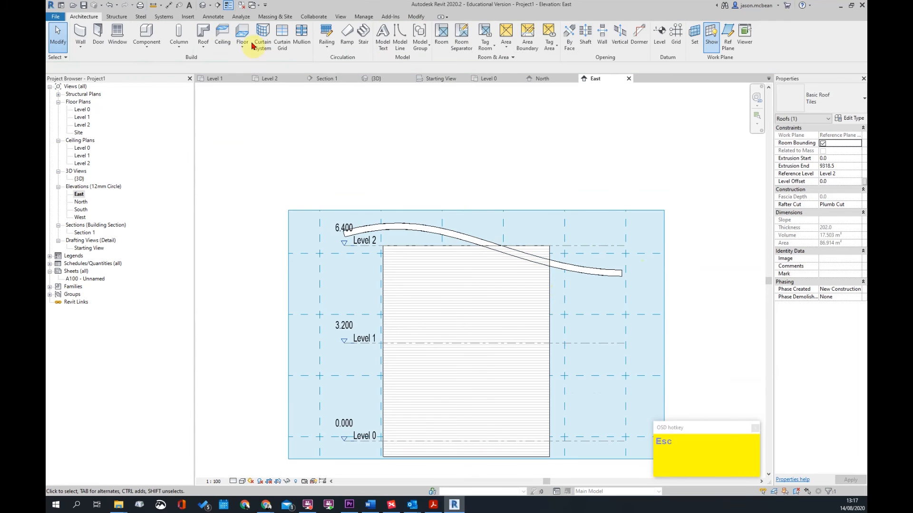
- View the curved roof in 3D from the side and stretch its extrusion end to about 10200 mm
left_click(201, 7)
middle_click_drag(577, 273, 214, 167, "shift")
left_click(526, 287)
scroll(542, 328, "up", 4)
left_click(534, 302)
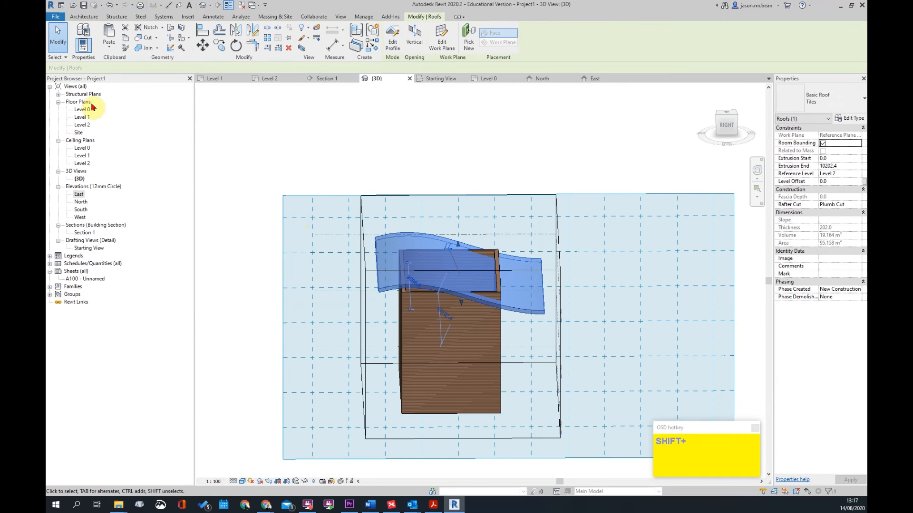
- Open the Level 2 floor plan and set its view range's view depth to Unlimited
left_click(90, 117)
left_click(87, 126)
double_click(87, 126)
key("Escape")
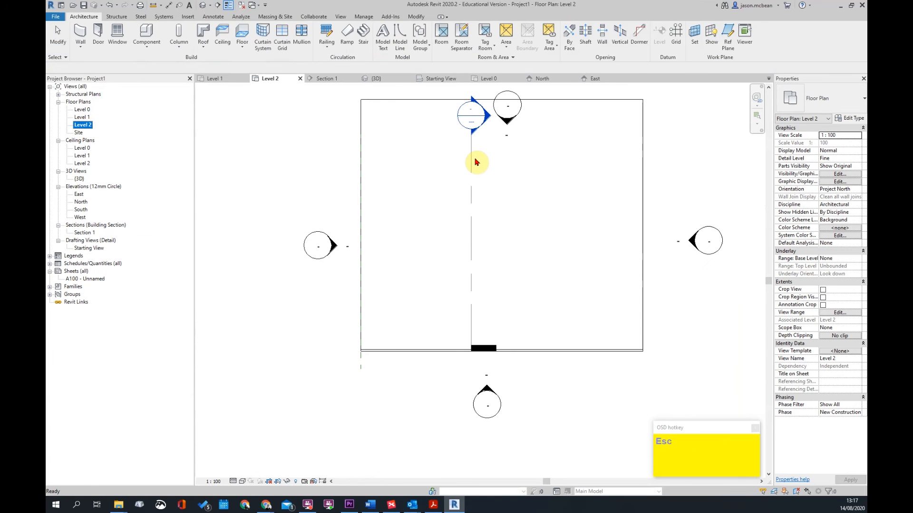
left_click(840, 313)
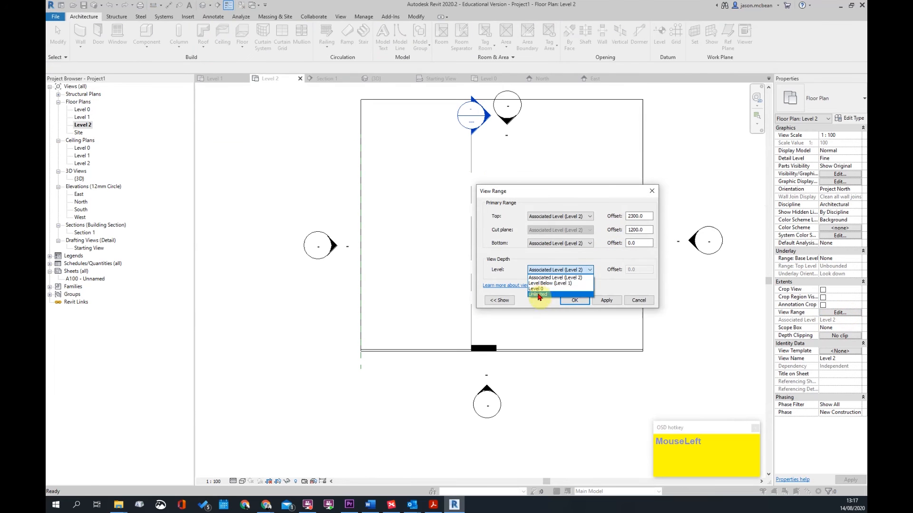
left_click(540, 295)
left_click(606, 300)
key("Escape")
- Pull in the roof's right-hand edge in plan so that the extrusion ends at 9700 mm
left_click(373, 293)
left_click(643, 232)
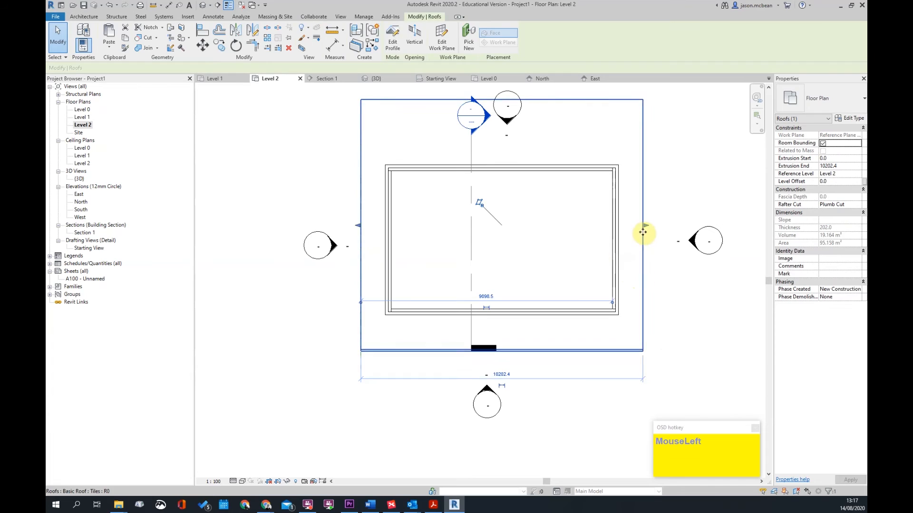
mouse_move(643, 226)
left_mouse_down()
mouse_move(617, 231)
mouse_move(637, 231)
left_mouse_up()
scroll(623, 231, "up", 2)
key("Escape")
scroll(617, 300, "up", 1)
scroll(570, 326, "down", 2)
middle_click_drag(625, 320, 603, 315)
key("Escape")
- Set the foreground surface pattern of the roof's Roofing, Tile material to the model pattern Vertical 250mm
left_click(595, 320)
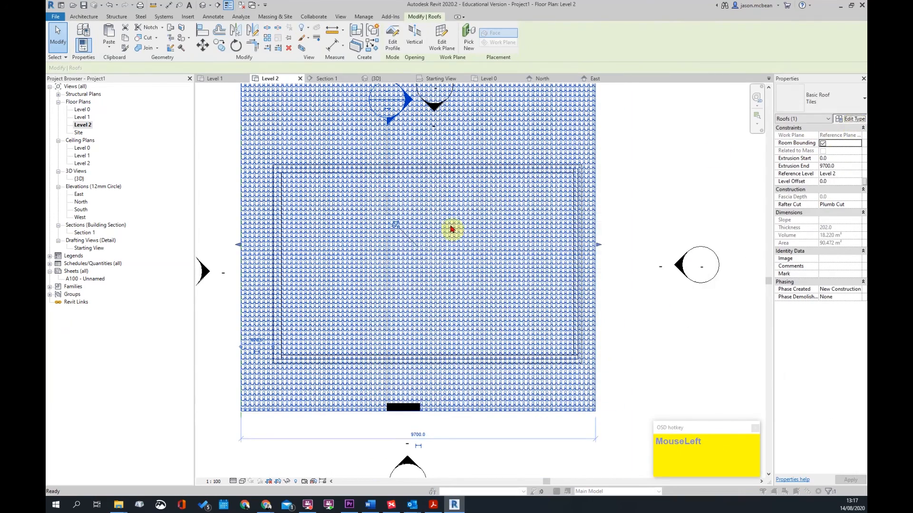
left_click(636, 233)
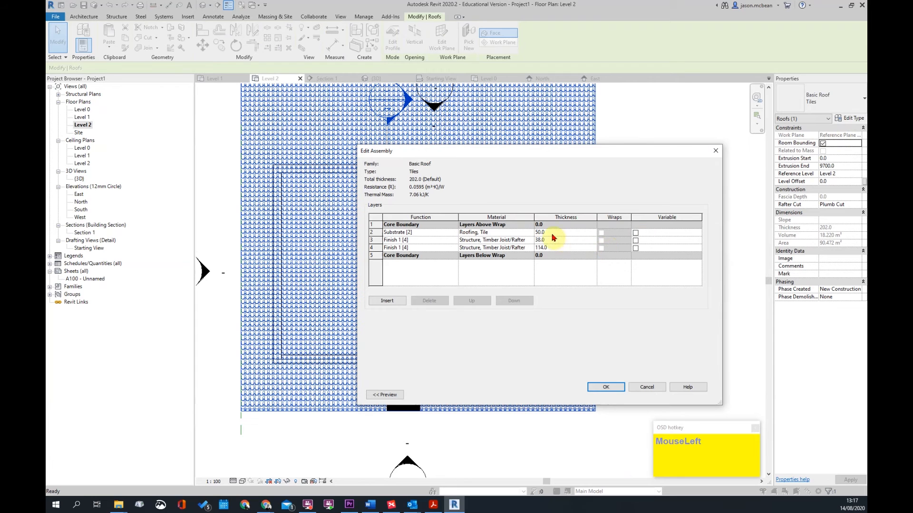
left_click(530, 233)
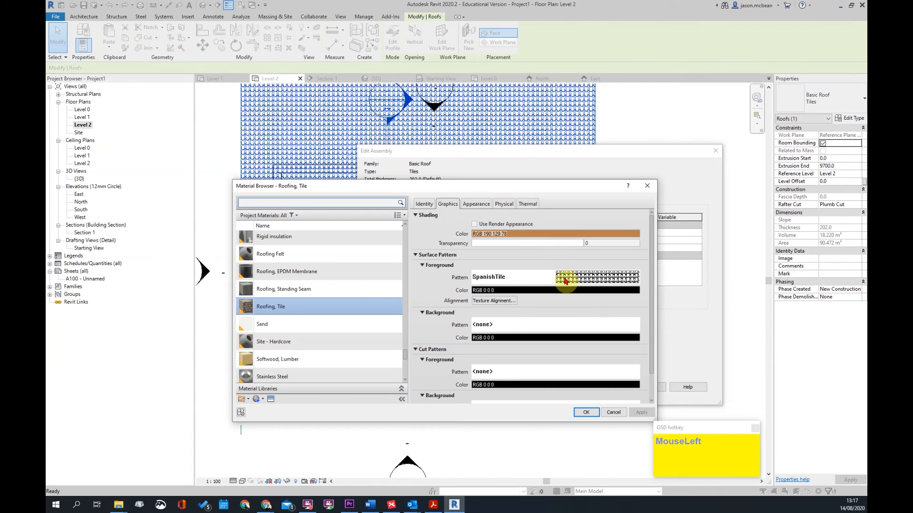
left_click(566, 281)
scroll(421, 319, "down", 3)
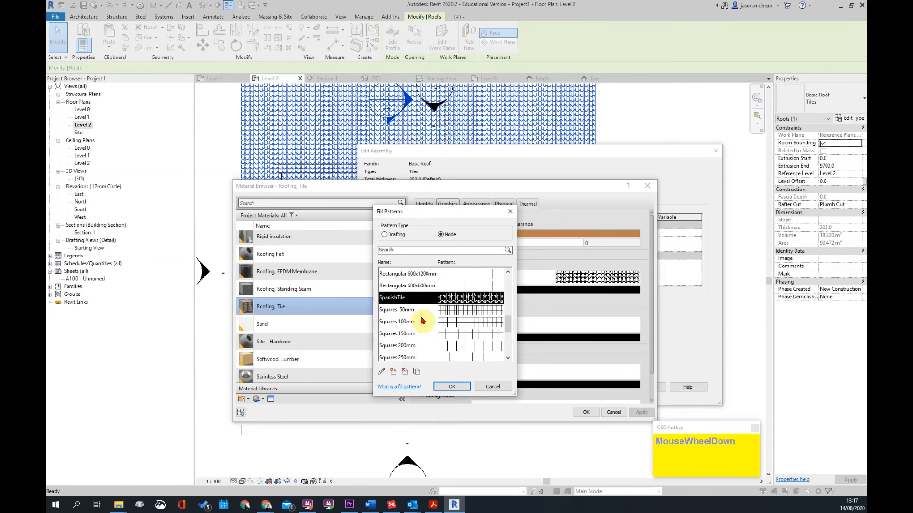
scroll(415, 316, "up", 3)
scroll(402, 332, "down", 3)
double_click(404, 346)
left_click(443, 401)
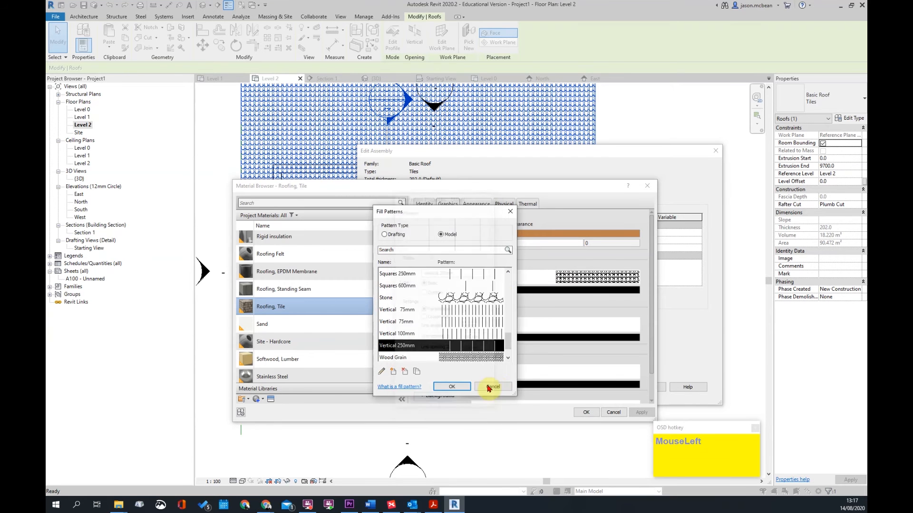
left_click(454, 387)
- Keep black as the surface pattern colour and apply the material, assembly and roof type changes
left_click(511, 289)
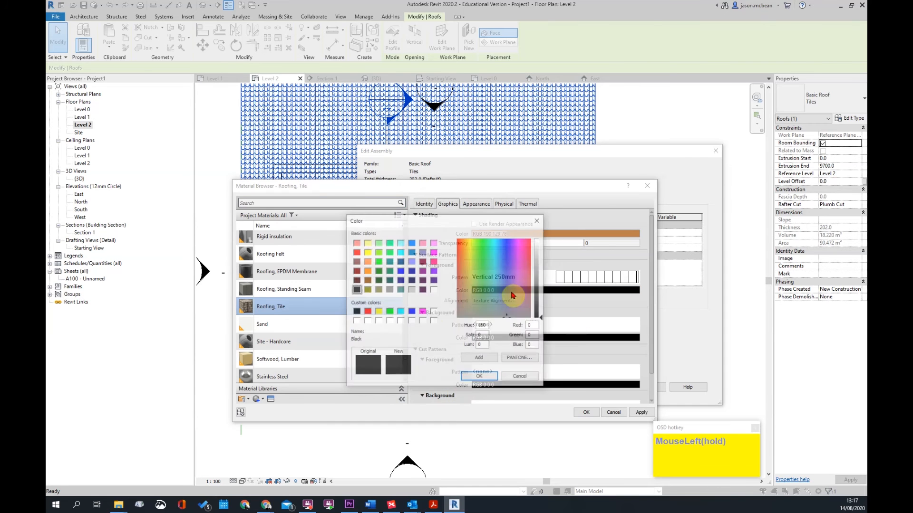
left_click(480, 377)
left_click(578, 412)
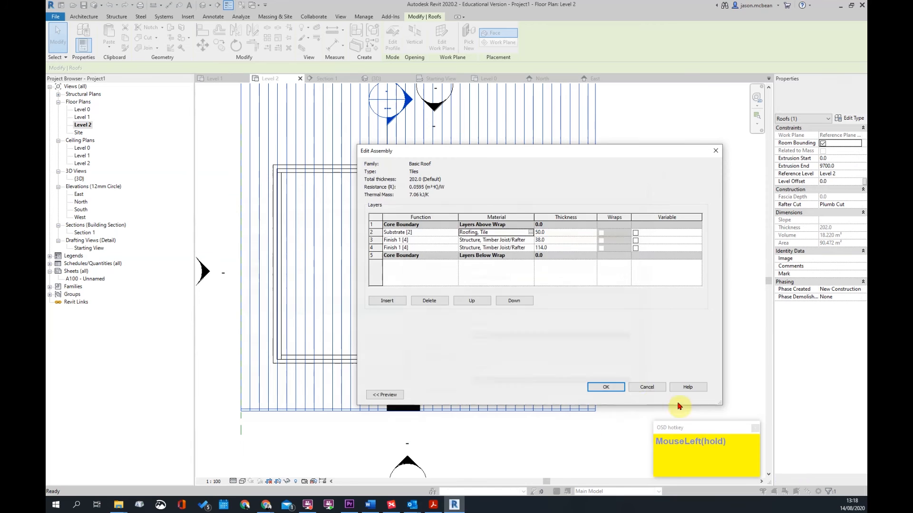
left_click(600, 389)
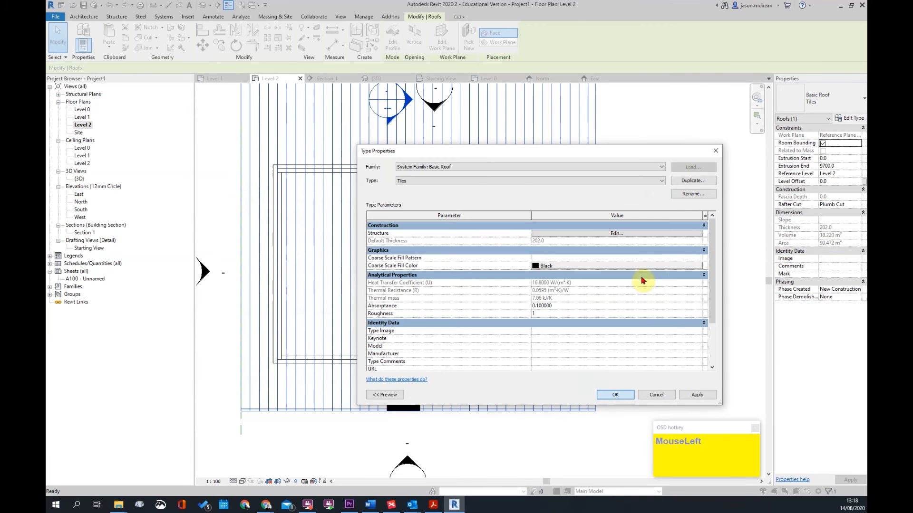
left_click(616, 395)
scroll(622, 258, "down", 3)
key("Escape")
left_click(604, 192)
key("Escape")
scroll(614, 259, "up", 2)
left_click(604, 251)
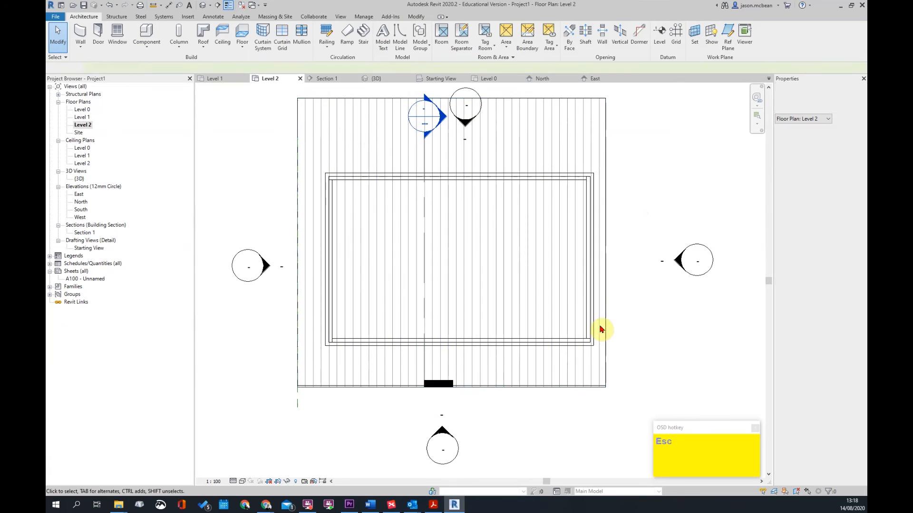
- Add an aligned dimension between the wall's outer face and the roof's right-hand edge, placed above the plan
scroll(637, 319, "up", 2)
key("d")
key("i")
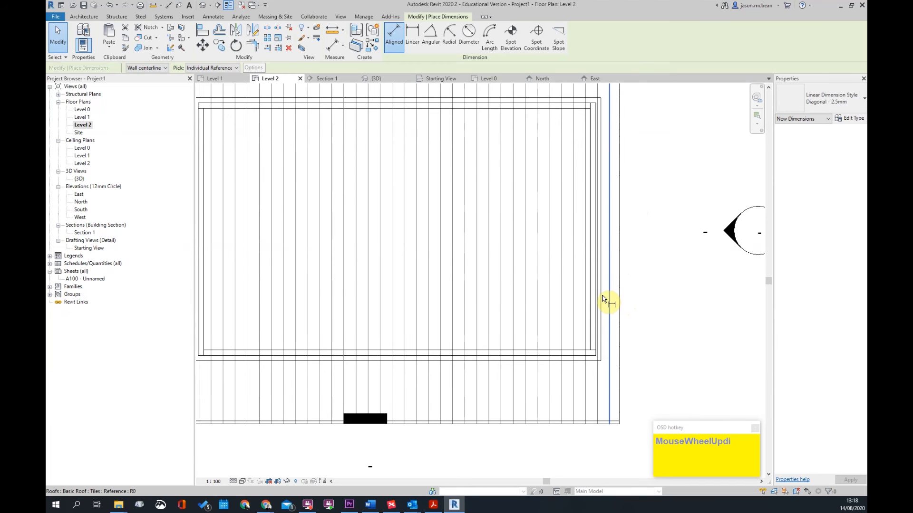
key("Tab")
left_click(602, 297)
left_click(619, 299)
scroll(668, 290, "down", 2)
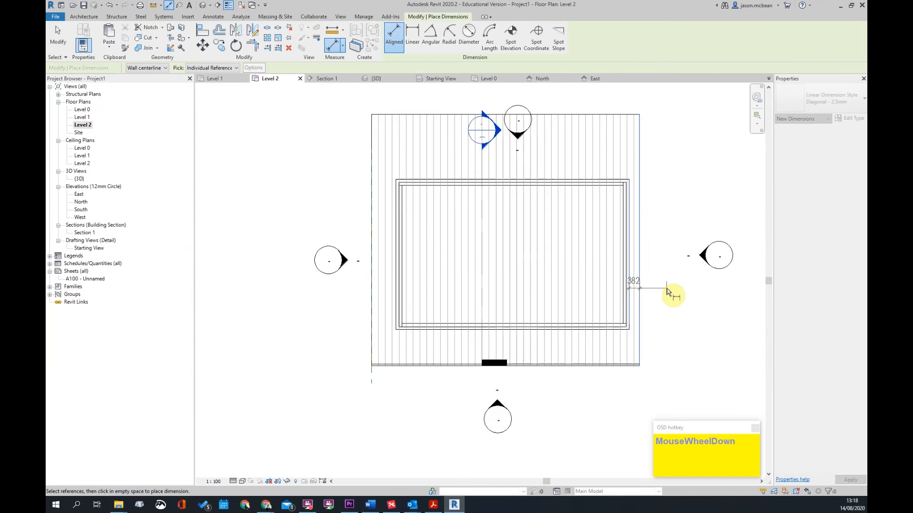
left_click(688, 94)
key("Escape")
- Move the roof's right-hand edge by setting the dimension from the wall to 150 mm
key("Tab")
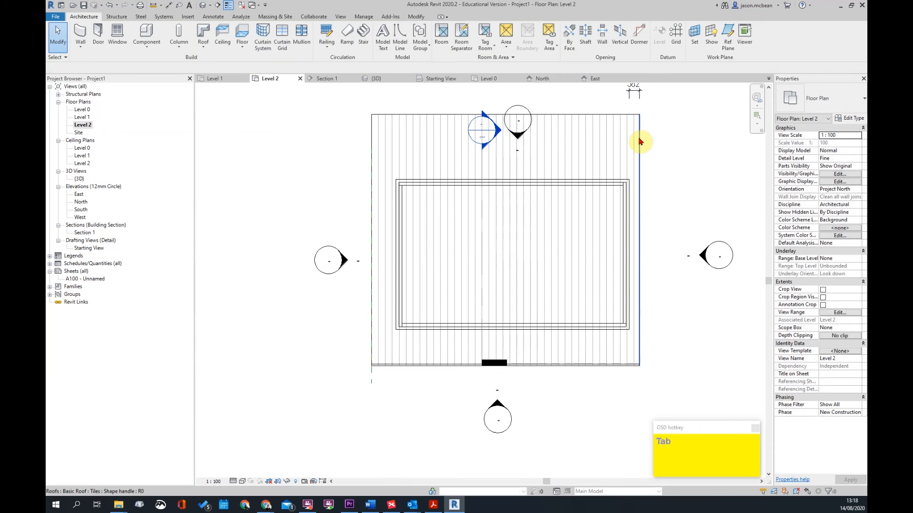
left_click(645, 115)
middle_click_drag(646, 115, 635, 165)
left_click(623, 131)
type("10")
key("Return")
key("Escape")
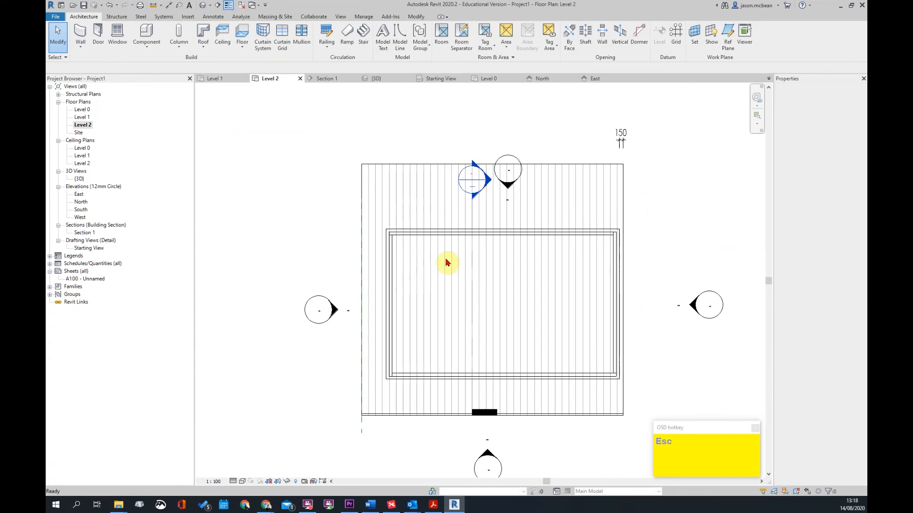
- Set the overhang of the roof's left-hand edge to 150 mm from the wall's outer face
key("Tab")
left_click(379, 233)
scroll(380, 370, "up", 4)
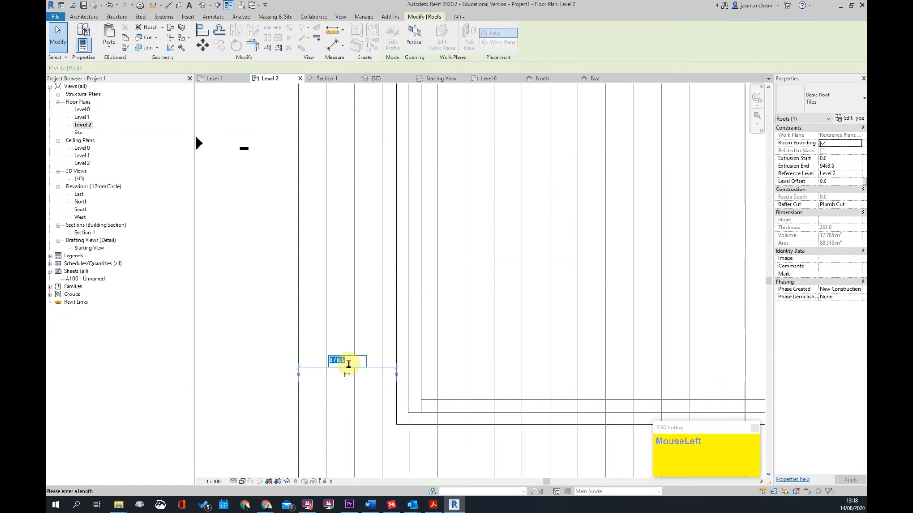
type("0")
key("Return")
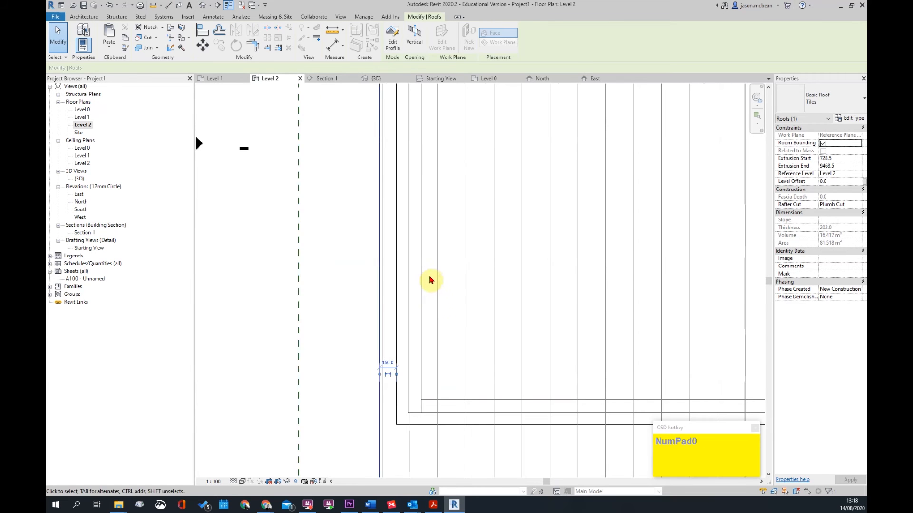
scroll(430, 299, "down", 5)
key("Escape")
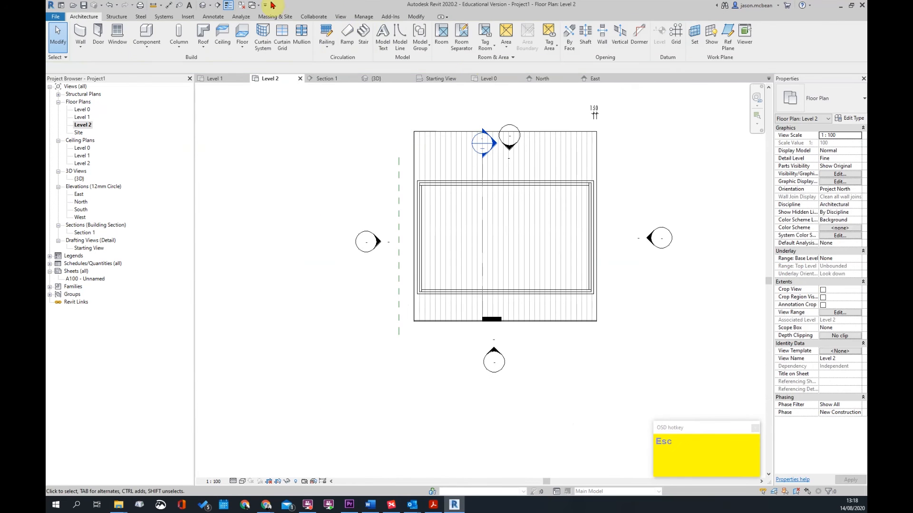
- In the 3D view, attach the tops of all four chained 220 Masonry Walls to the curved roof
left_click(203, 5)
middle_click_drag(510, 328, 457, 287, "shift")
scroll(391, 261, "up", 4)
left_click(405, 259)
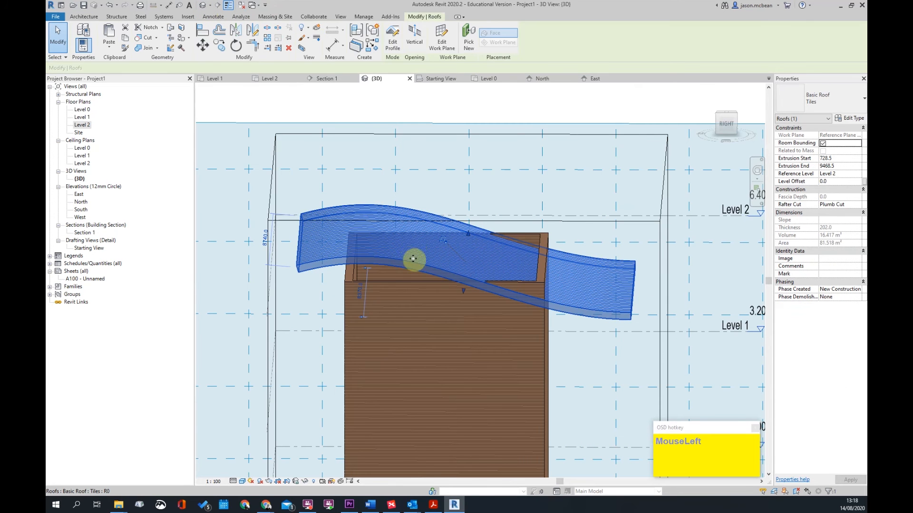
key("Escape")
key("Tab")
left_click(411, 290)
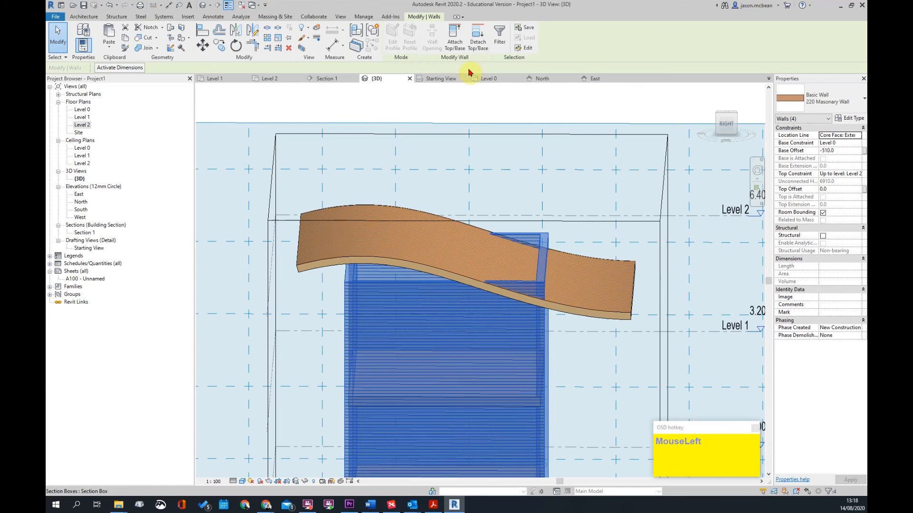
left_click(455, 42)
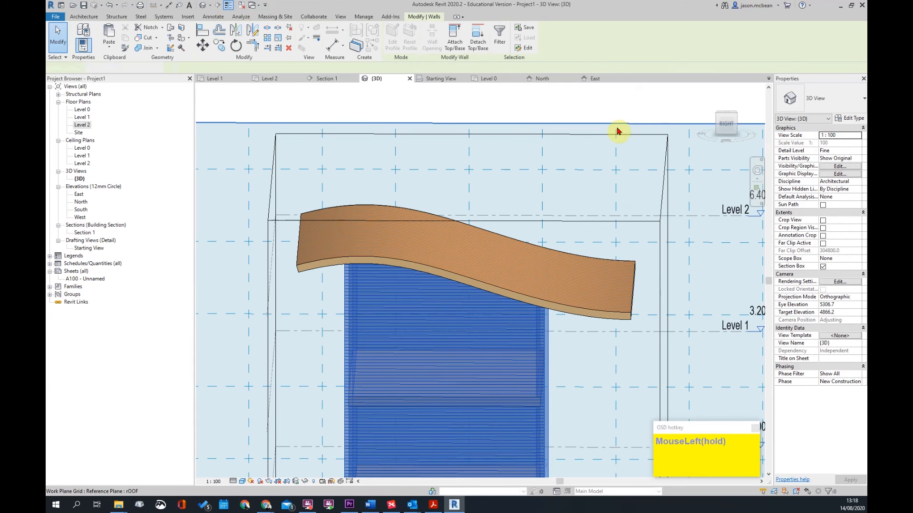
left_click(495, 267)
- Stretch both ends of the roof past the walls to an extrusion start of -127.8 and end of 10191.3
scroll(505, 324, "down", 4)
middle_click_drag(506, 324, 674, 236, "shift")
middle_click_drag(617, 247, 548, 256, "shift")
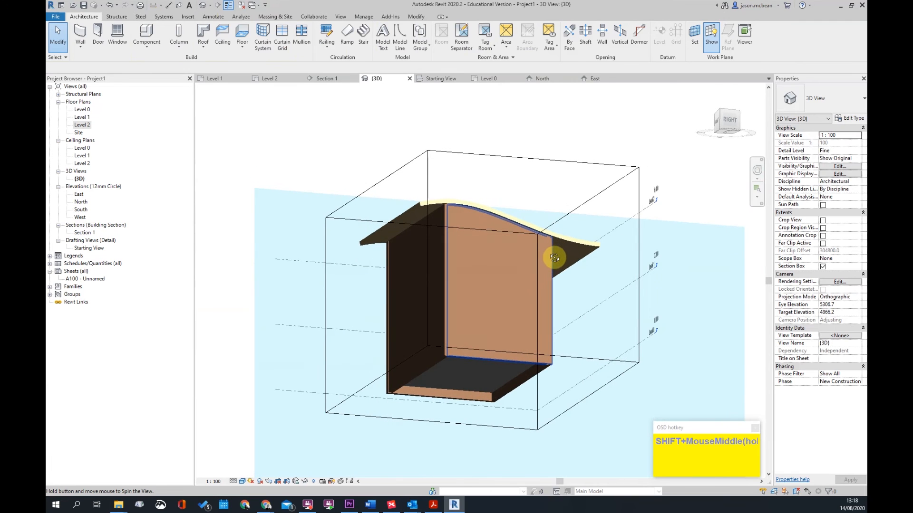
scroll(564, 212, "up", 3)
middle_click_drag(565, 212, 631, 214, "shift")
left_click(670, 187)
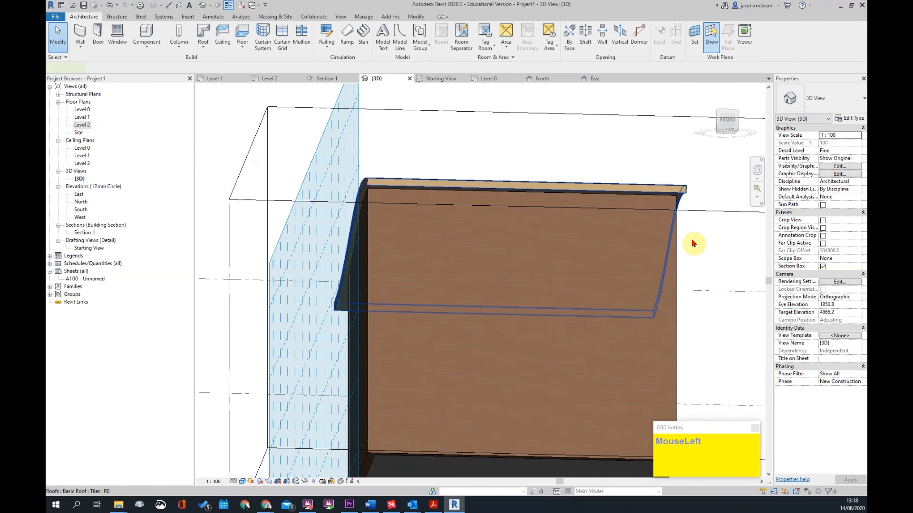
middle_click_drag(709, 241, 615, 264, "shift")
left_click_drag(648, 240, 675, 233)
middle_click_drag(675, 233, 377, 258, "shift")
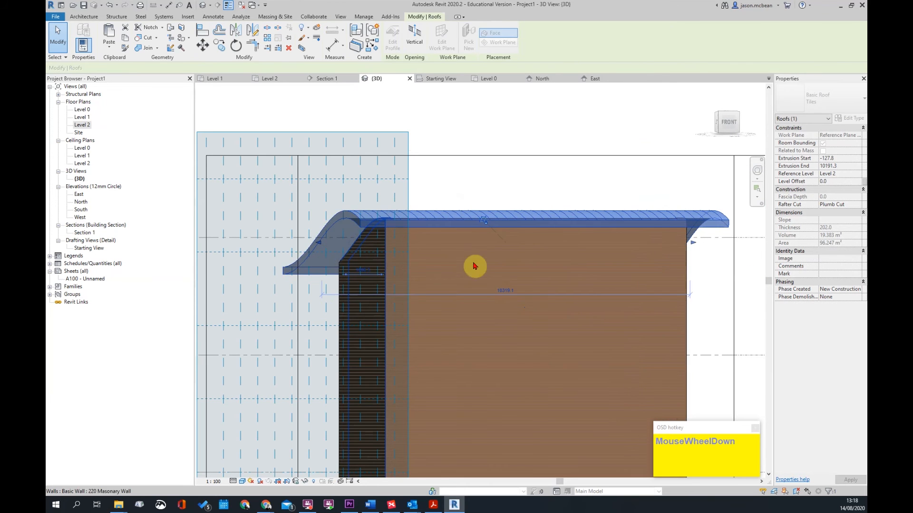
scroll(377, 258, "down", 3)
key("Escape")
- Open the roof's profile for editing in the West elevation
left_click(438, 236)
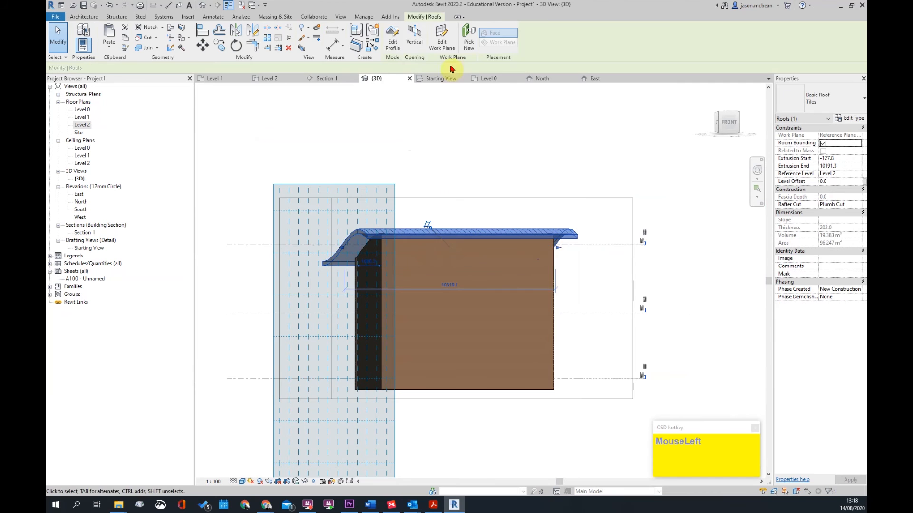
left_click(393, 44)
middle_click_drag(358, 263, 509, 286, "shift")
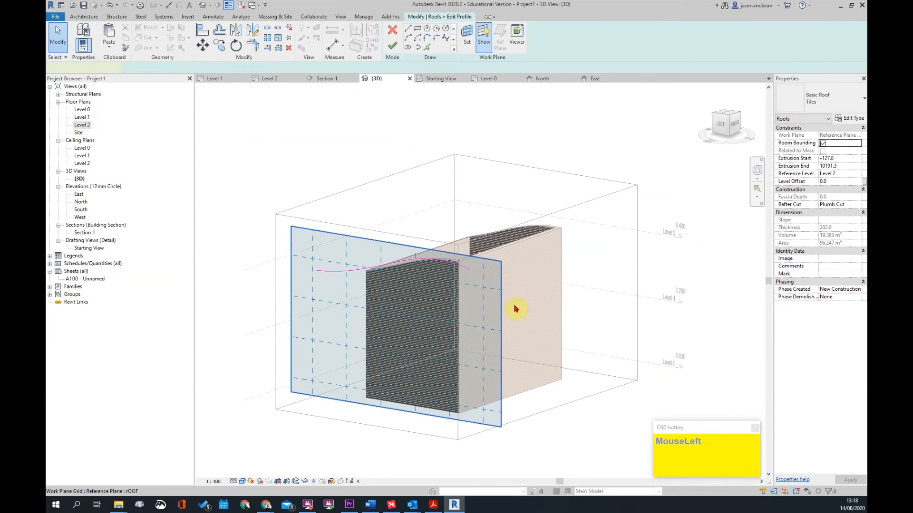
left_click(503, 286)
middle_click_drag(550, 398, 527, 368, "shift")
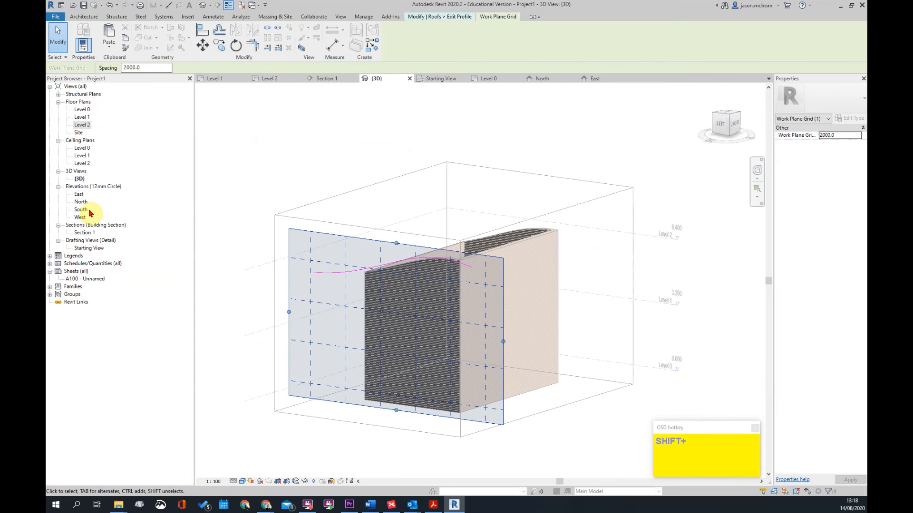
double_click(81, 218)
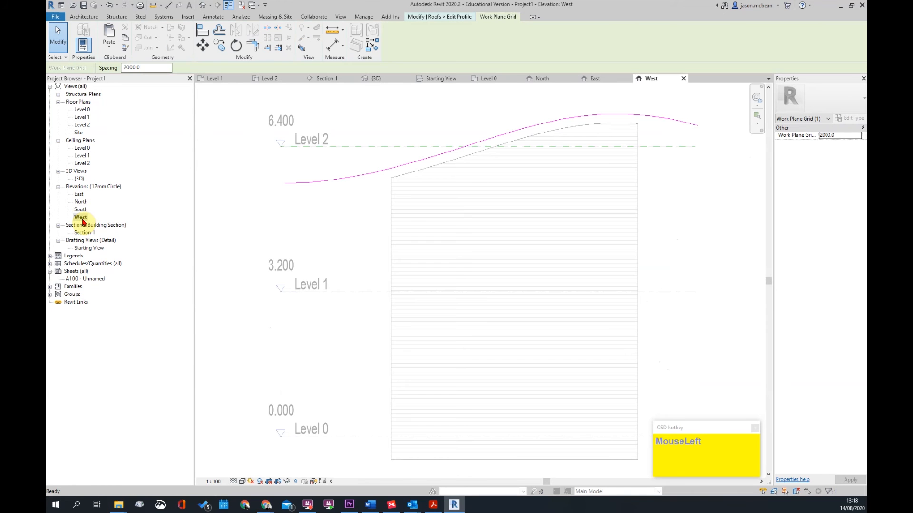
- Reshape the roof's spline profile by adjusting its control points and pulling its low end in towards the wall
left_click(551, 120)
mouse_move(617, 98)
left_mouse_down()
mouse_move(611, 106)
mouse_move(621, 111)
left_mouse_up()
left_click(408, 162)
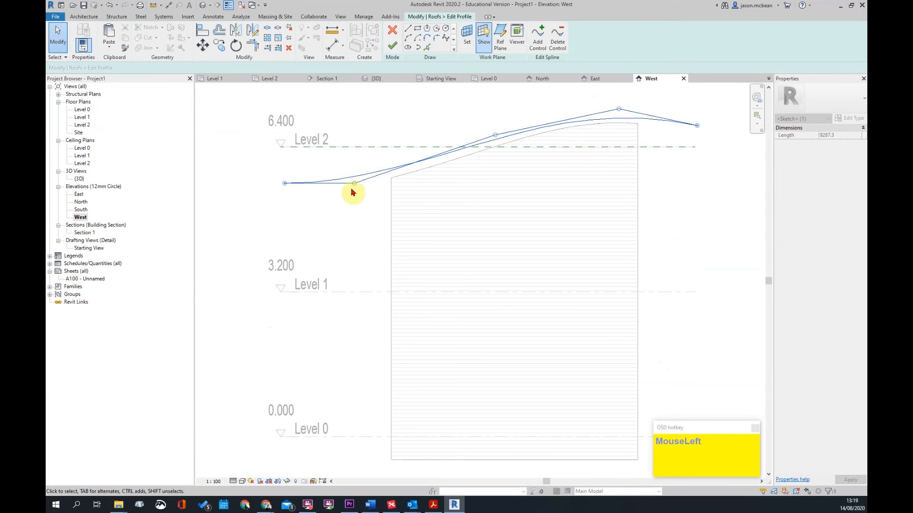
left_click_drag(287, 186, 347, 194)
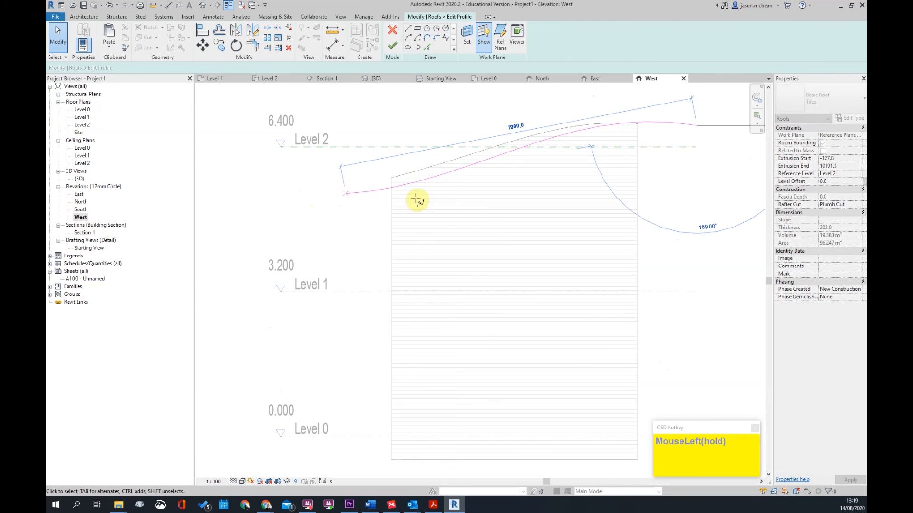
left_click_drag(406, 192, 407, 186)
- Lower the spline's high end for a span of about 7700 mm, raise its crest and finish the profile
left_click(695, 127)
left_click_drag(696, 126, 690, 139)
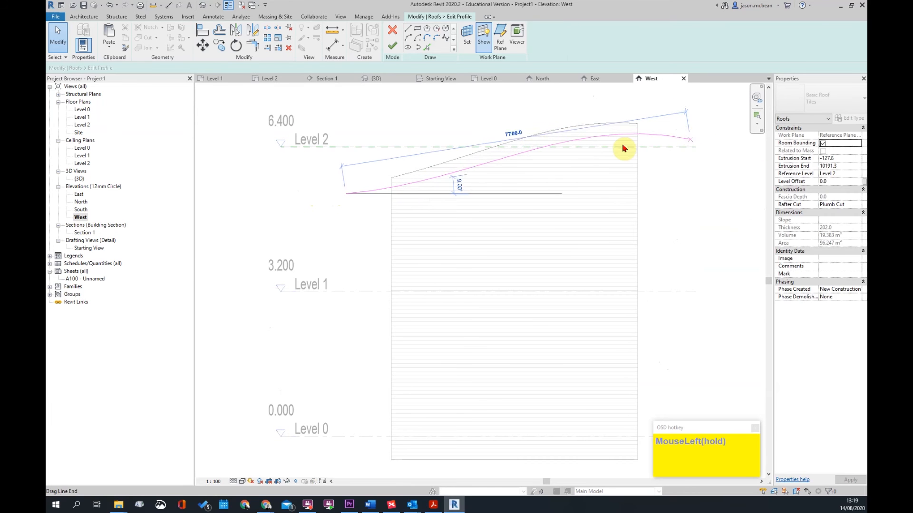
left_click_drag(625, 130, 631, 108)
key("Escape")
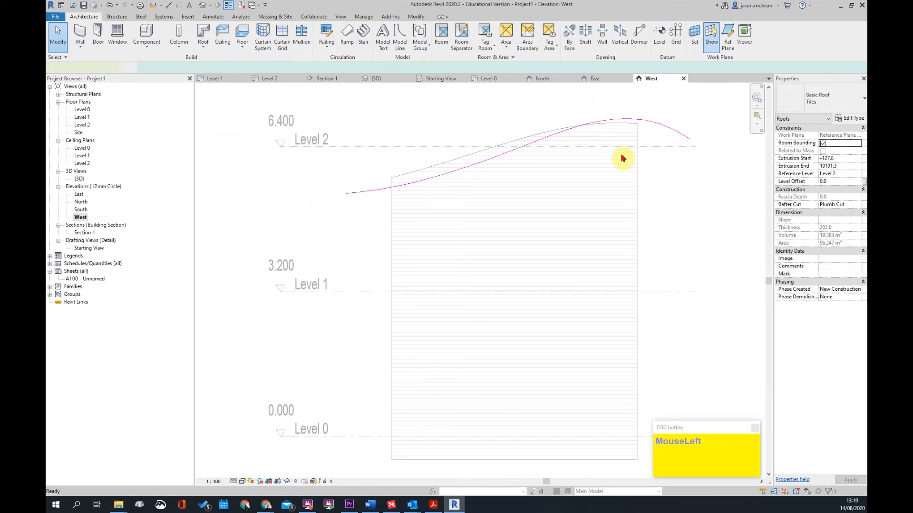
left_click(680, 193)
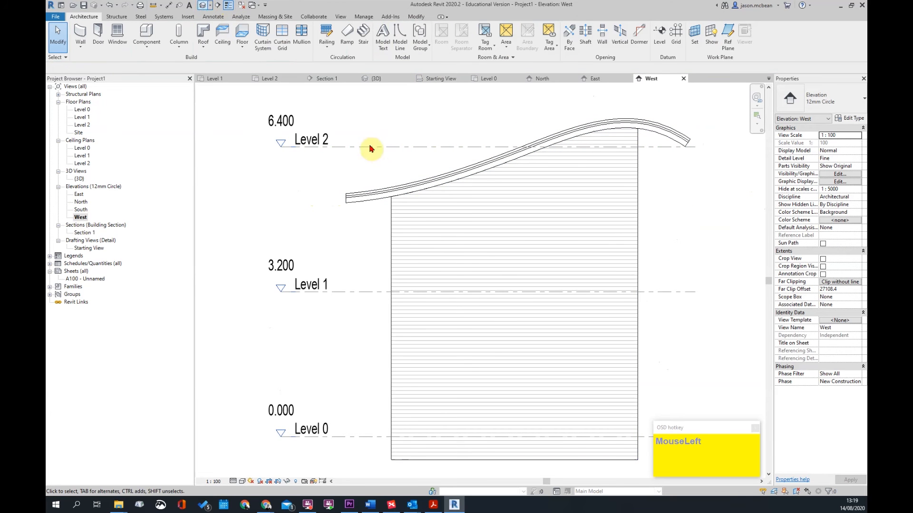
- Open the 3D view, switch it to perspective and turn it to show the reshaped roof
left_click(202, 6)
middle_click_drag(561, 229, 626, 285, "shift")
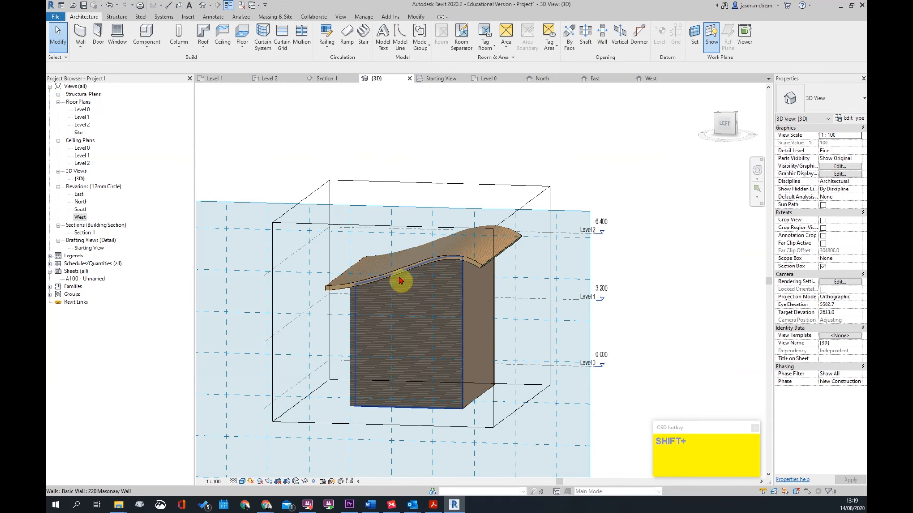
middle_click_drag(540, 193, 716, 115, "shift")
right_click(730, 128)
left_click(759, 171)
scroll(509, 277, "down", 2)
middle_click_drag(510, 278, 458, 321, "shift")
left_click(492, 189)
scroll(552, 271, "down", 2)
scroll(458, 321, "up", 2)
key("Escape")
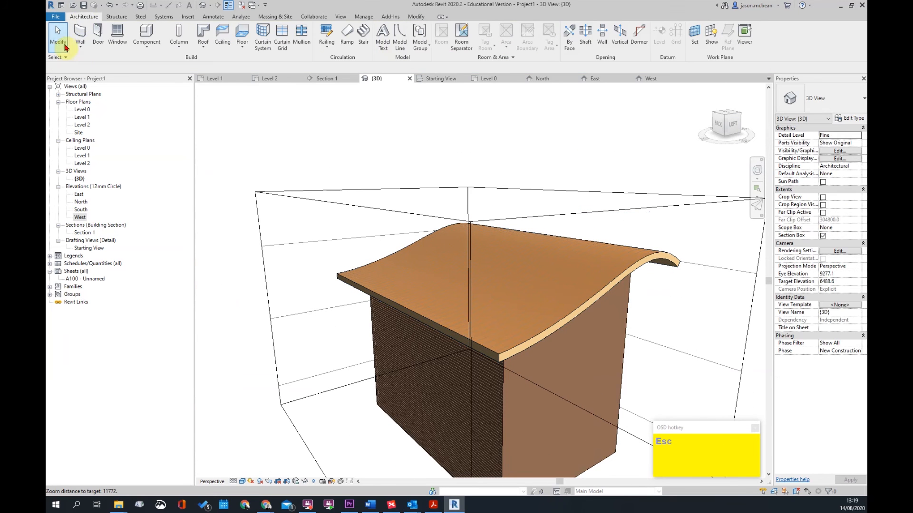
- Try a Standard fascia on the roof's curved edge and add one along its low straight eave
left_click(243, 48)
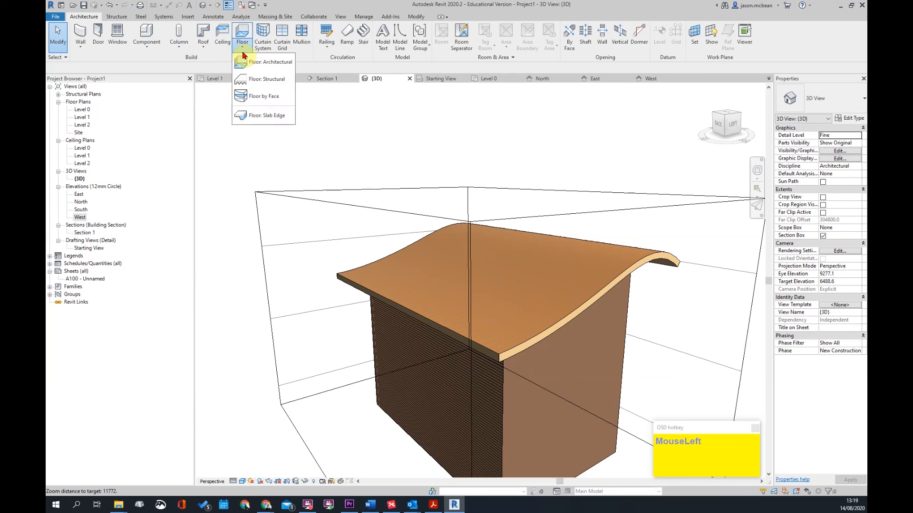
left_click(204, 47)
left_click(203, 49)
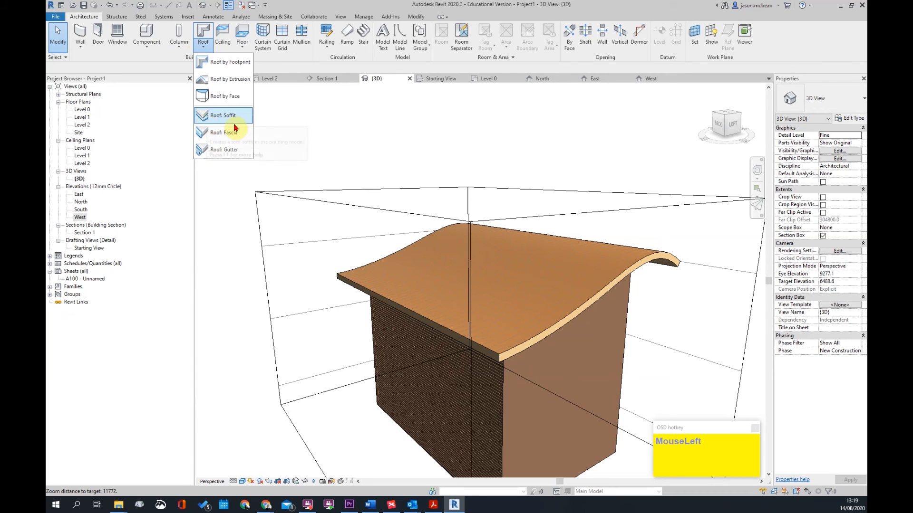
left_click(220, 135)
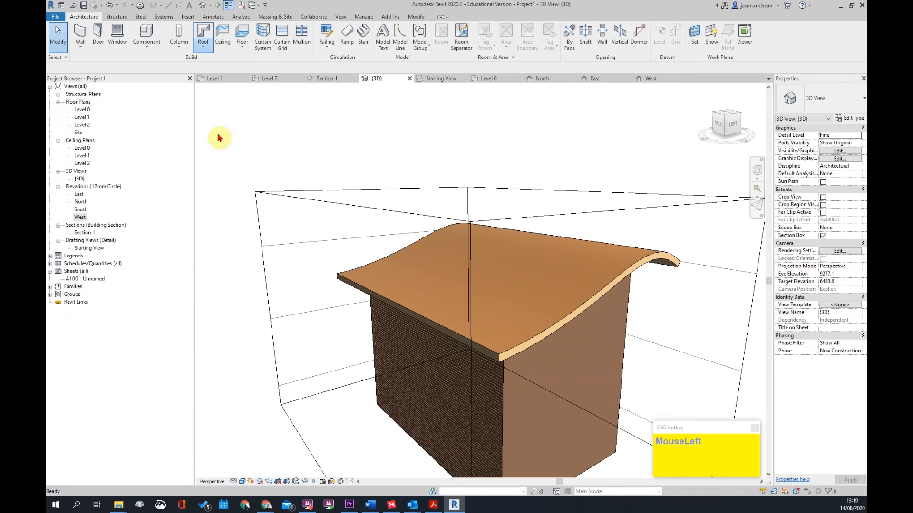
left_click(555, 329)
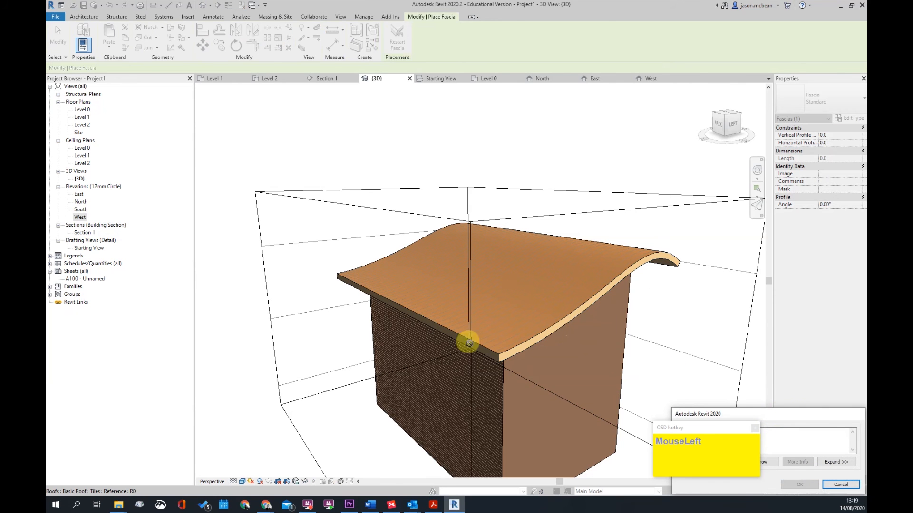
left_click(840, 484)
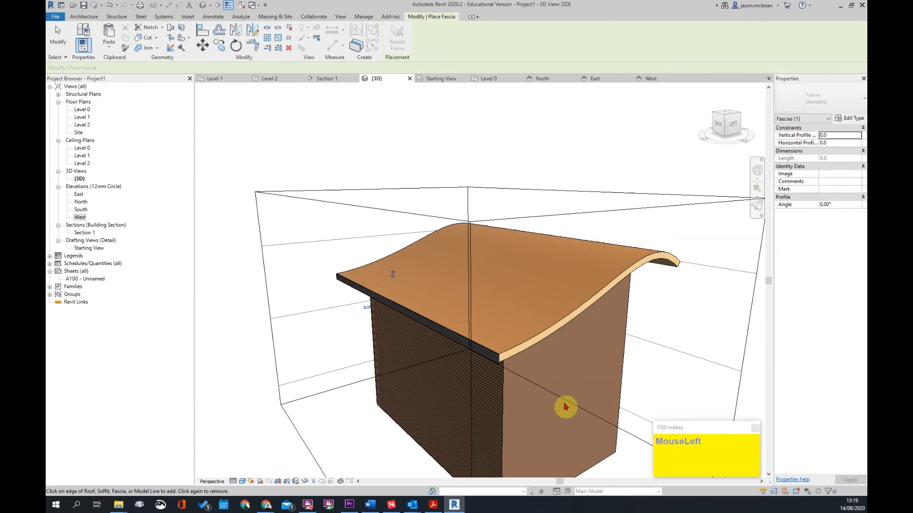
- Undo the last fascia placement and place the fascia again along the low eave's edge
middle_click_drag(654, 346, 583, 361, "shift")
left_click(626, 449)
middle_click_drag(626, 449, 503, 151, "shift")
key("ctrl+z")
middle_click_drag(451, 246, 452, 247, "shift")
middle_click_drag(533, 140, 409, 316, "shift")
scroll(559, 335, "up", 3)
left_click(542, 333)
middle_click_drag(499, 358, 680, 278, "shift")
scroll(639, 268, "down", 1)
middle_click_drag(295, 362, 634, 298)
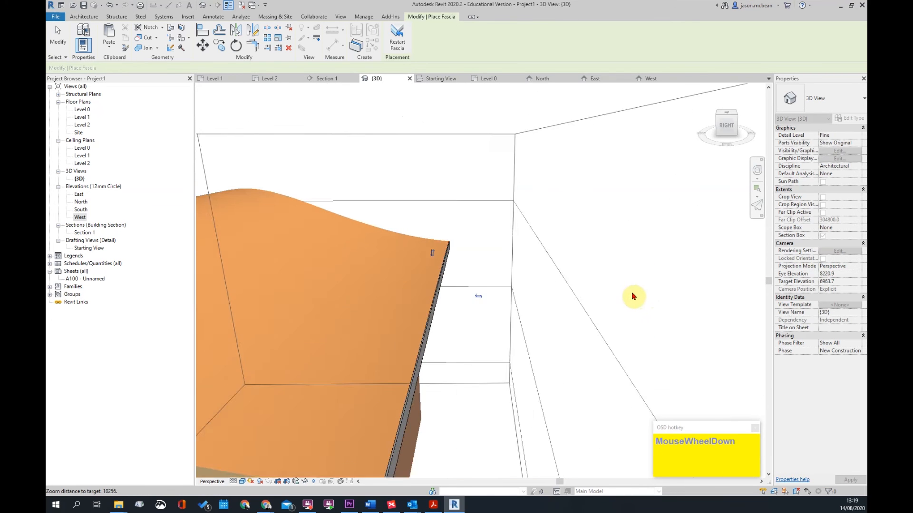
- Leave fascia placement and delete the fascia from the roof's low eave
middle_click_drag(613, 329, 579, 322, "shift")
scroll(410, 383, "up", 3)
left_click(407, 374)
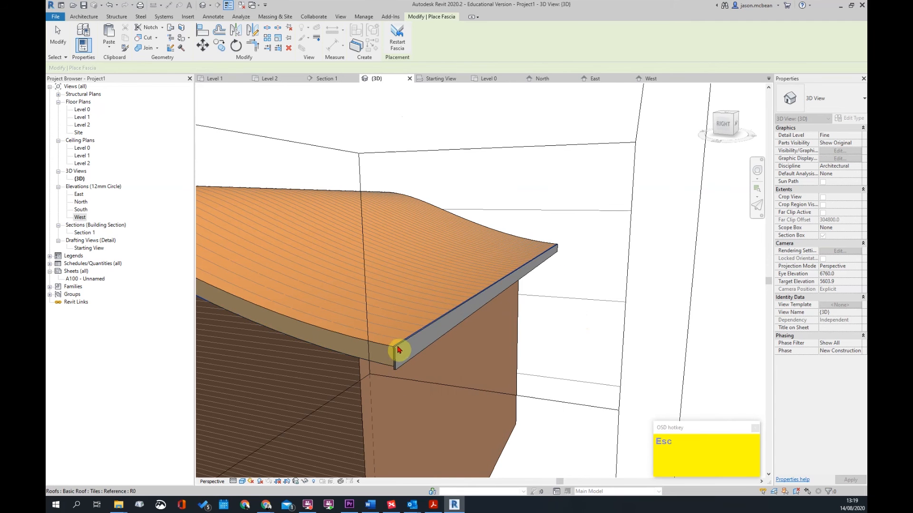
key("Escape")
left_click(397, 349)
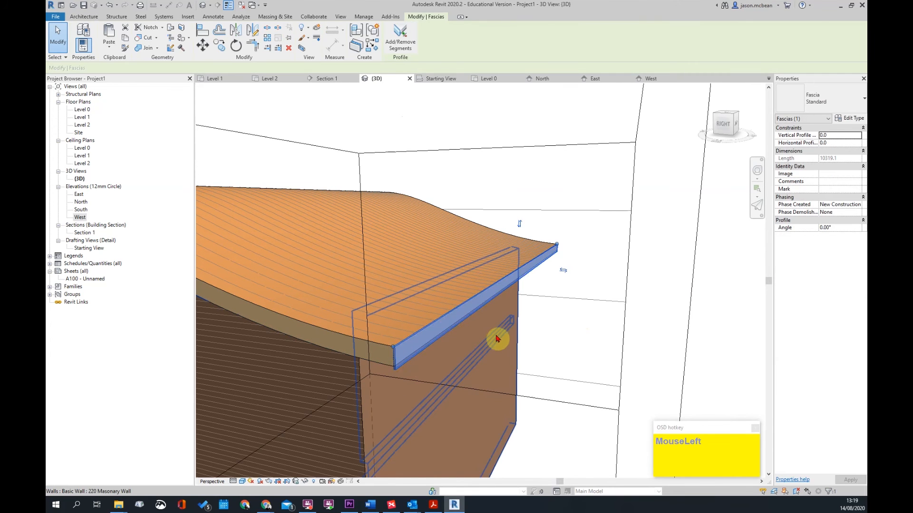
key("Delete")
- Place a Standard roof gutter along the upper edge of the roof's low eave
scroll(496, 336, "down", 3)
middle_click_drag(497, 337, 146, 91, "shift")
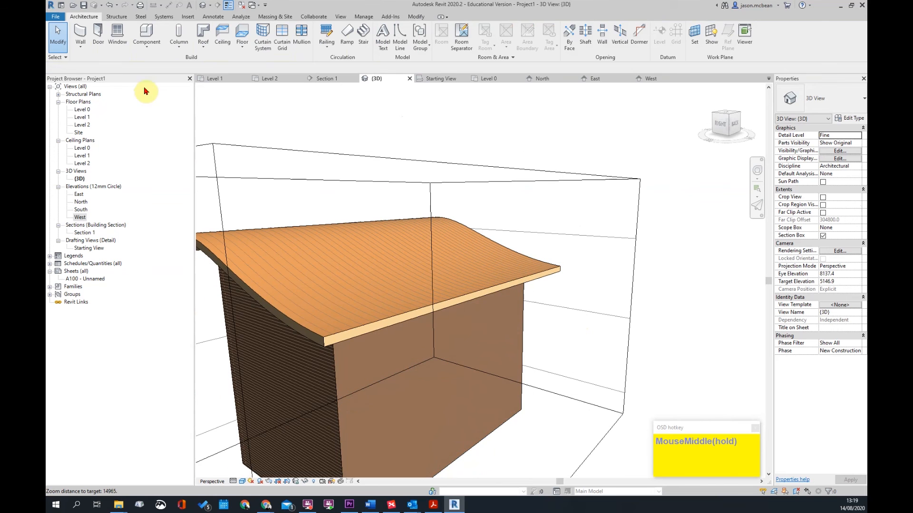
left_click(203, 46)
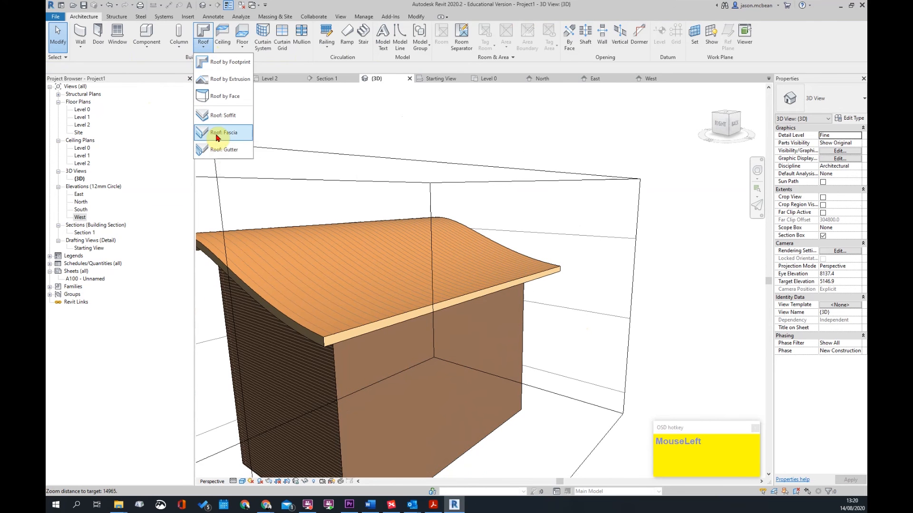
left_click(220, 151)
scroll(331, 342, "up", 3)
left_click(331, 342)
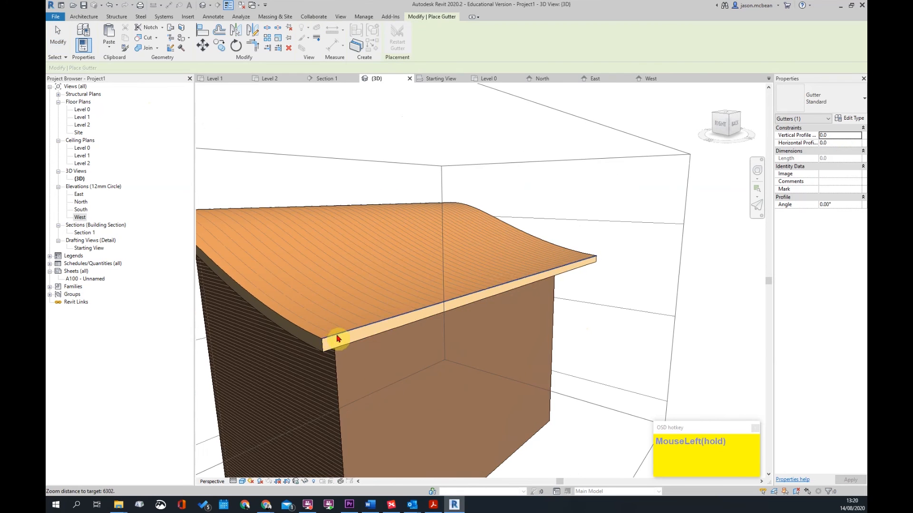
- Finish gutter placement, then select the low-eave gutter and examine its vertical and horizontal profile offset settings
scroll(357, 342, "up", 2)
key("Escape")
left_click(351, 343)
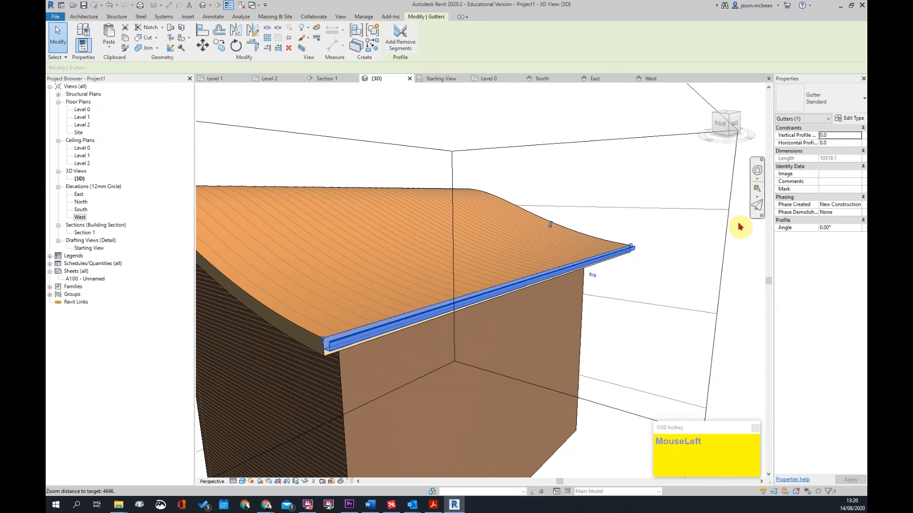
left_click(839, 131)
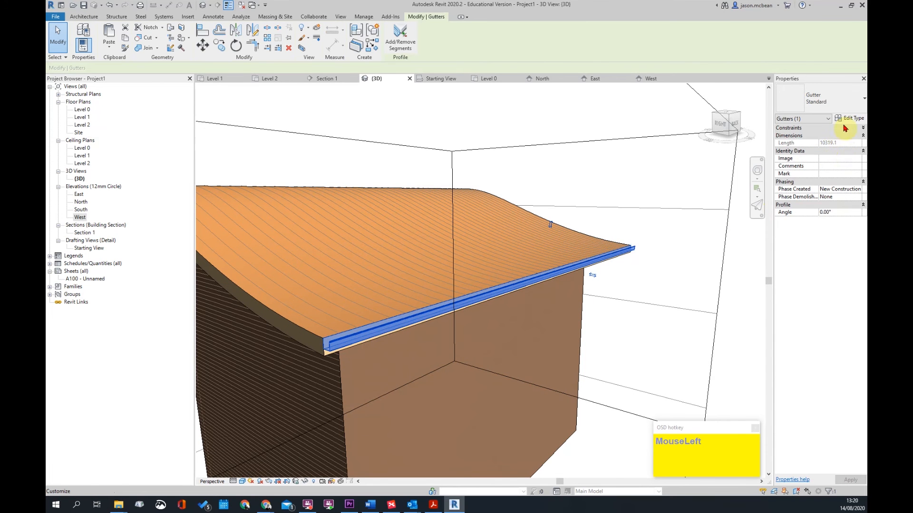
left_click(845, 128)
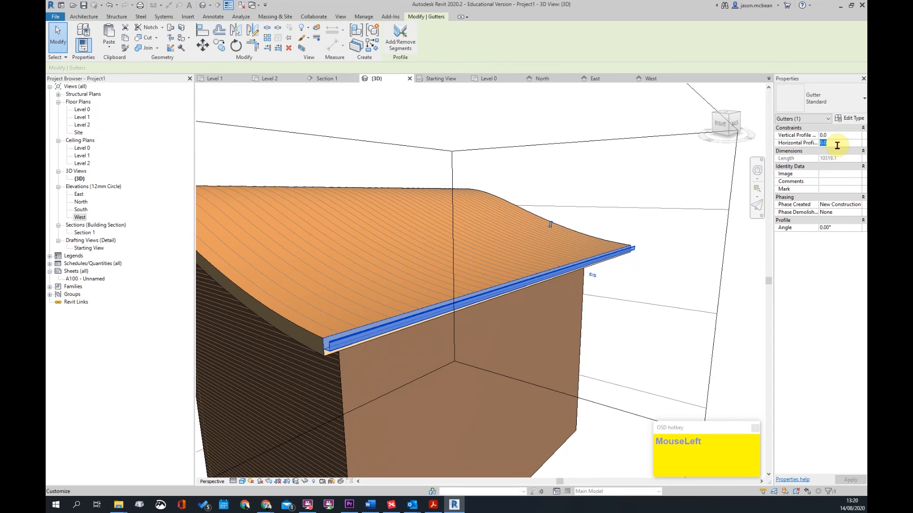
- Try flipping the gutter's profile orientation along the roof's low eave
scroll(657, 248, "down", 1)
key("Escape")
left_click(598, 263)
scroll(607, 277, "up", 1)
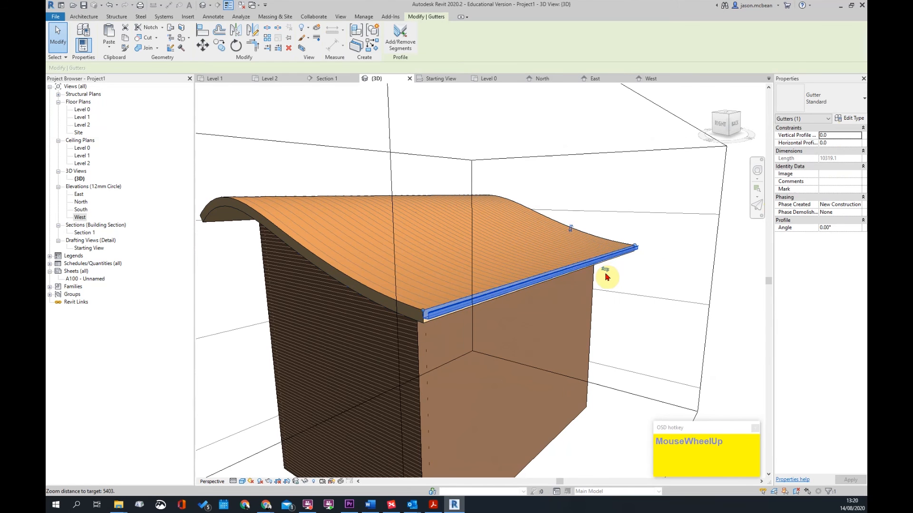
scroll(606, 275, "up", 1)
left_click(605, 270)
left_click(611, 270)
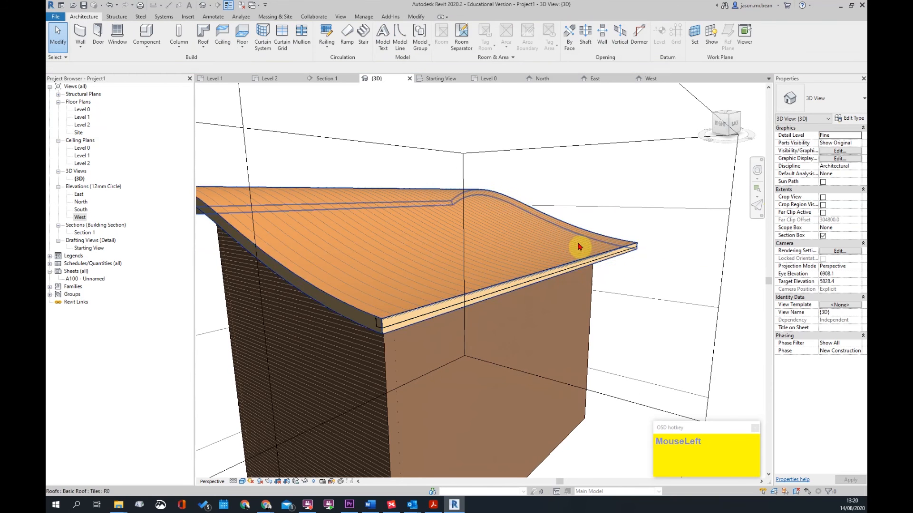
left_click(589, 264)
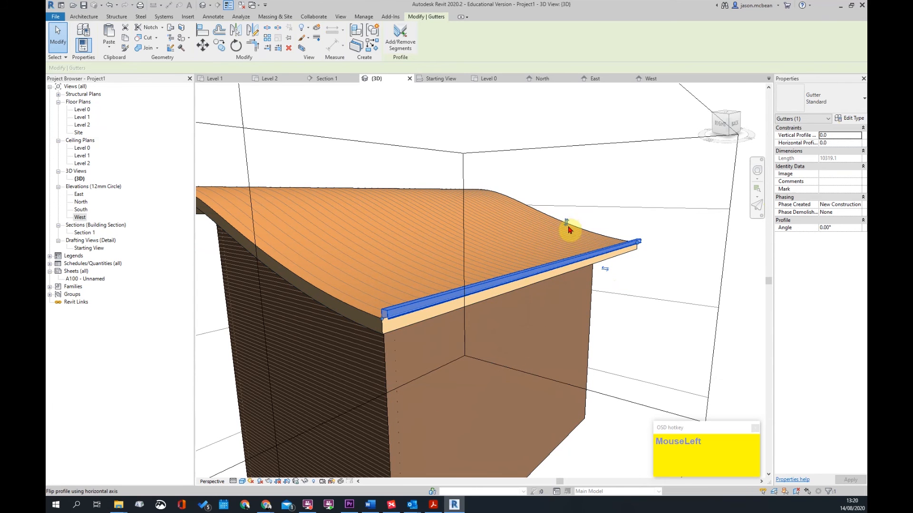
key("Escape")
- Open the Section 1 view and centre it on the curved roof
scroll(521, 299, "down", 3)
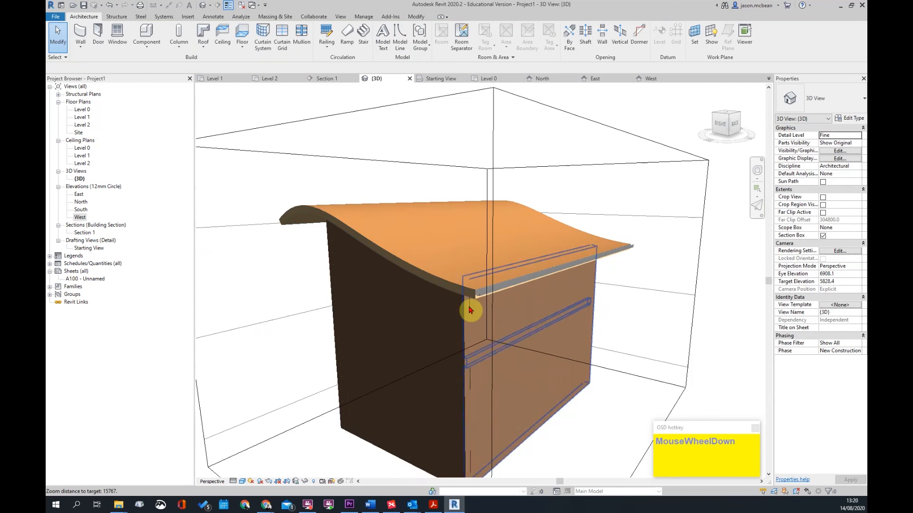
scroll(626, 238, "up", 2)
middle_click_drag(626, 239, 497, 259)
scroll(498, 258, "down", 2)
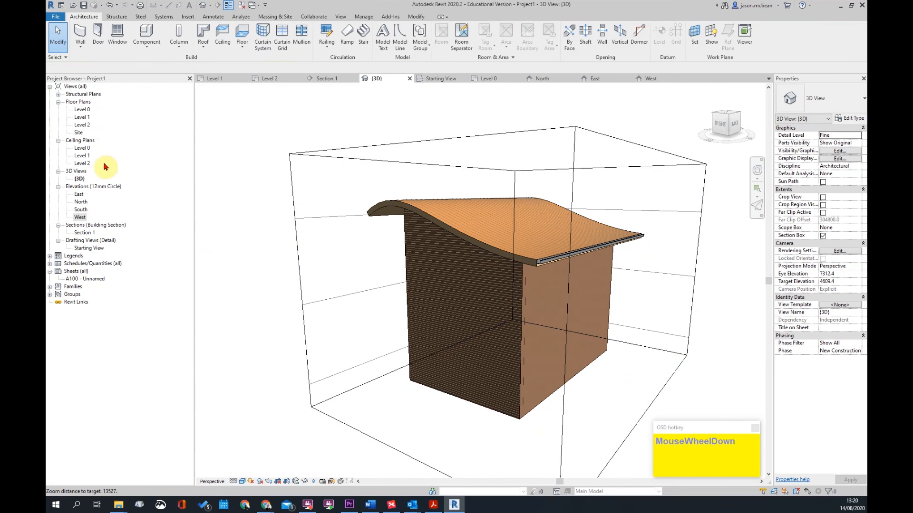
double_click(85, 233)
scroll(534, 320, "down", 2)
middle_click_drag(534, 320, 487, 237)
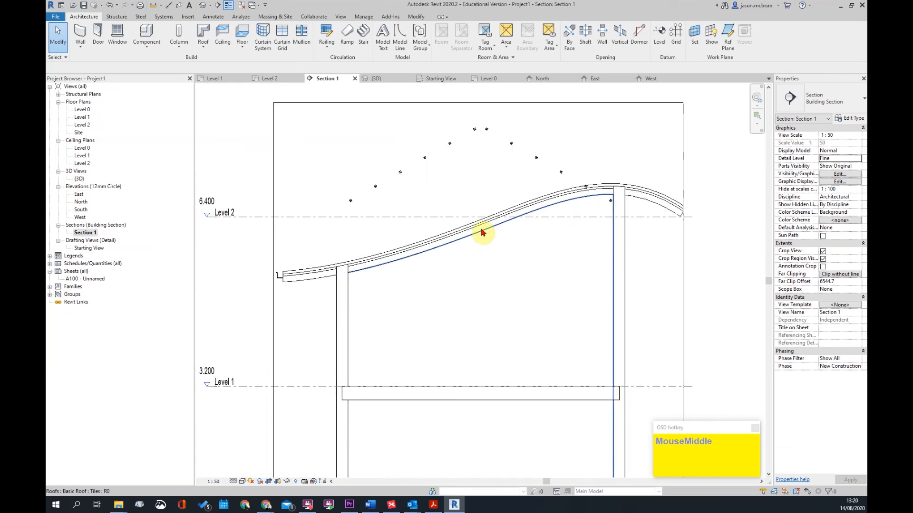
scroll(490, 219, "down", 2)
- Widen the Section 1 crop region on both sides so it extends beyond the roof's overhangs and gutter
key("Escape")
key("Tab")
key("Delete")
scroll(574, 261, "up", 2)
scroll(550, 204, "down", 2)
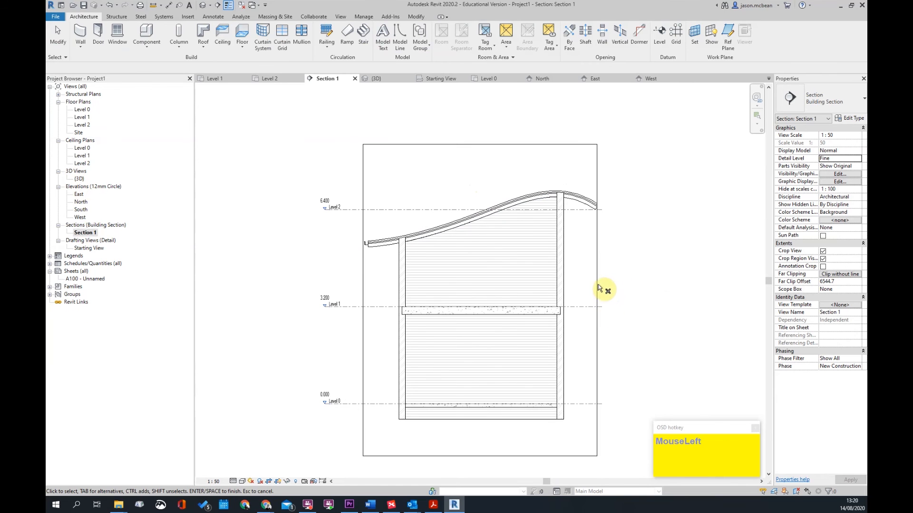
left_click(598, 299)
key("Escape")
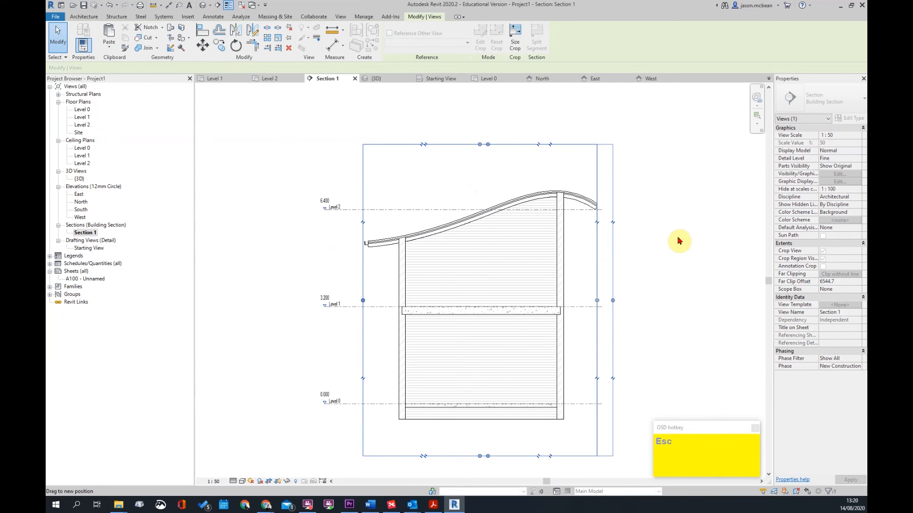
middle_click_drag(671, 243, 646, 258)
left_click(338, 339)
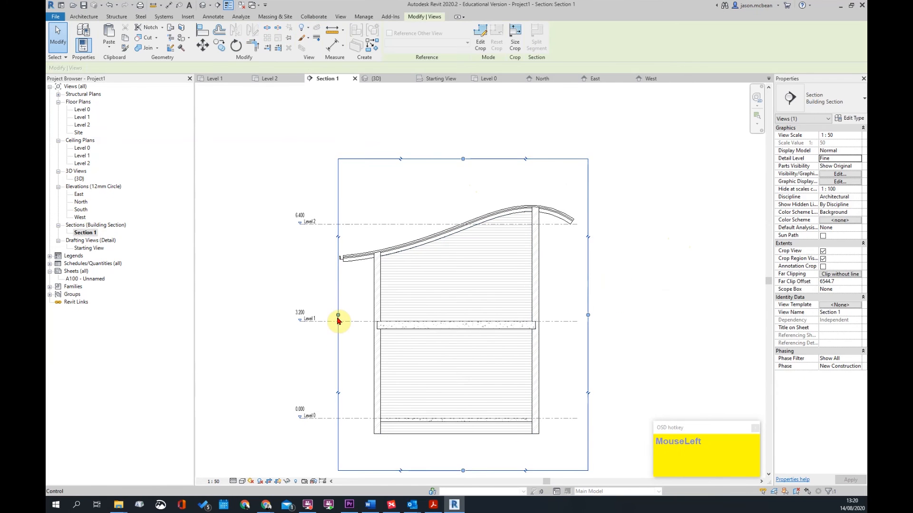
left_click_drag(338, 318, 314, 317)
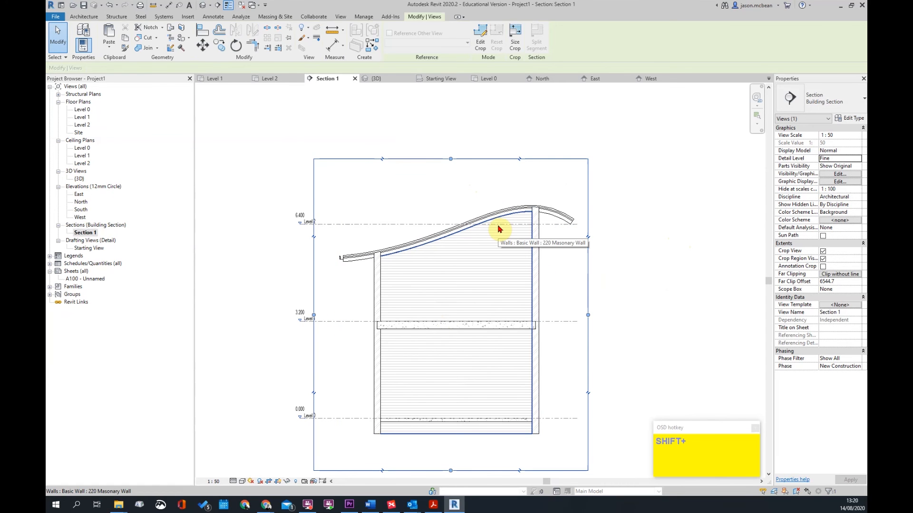
- Look at the Level 0 floor plan, return to the 3D view and look at the building from above
scroll(499, 230, "down", 2)
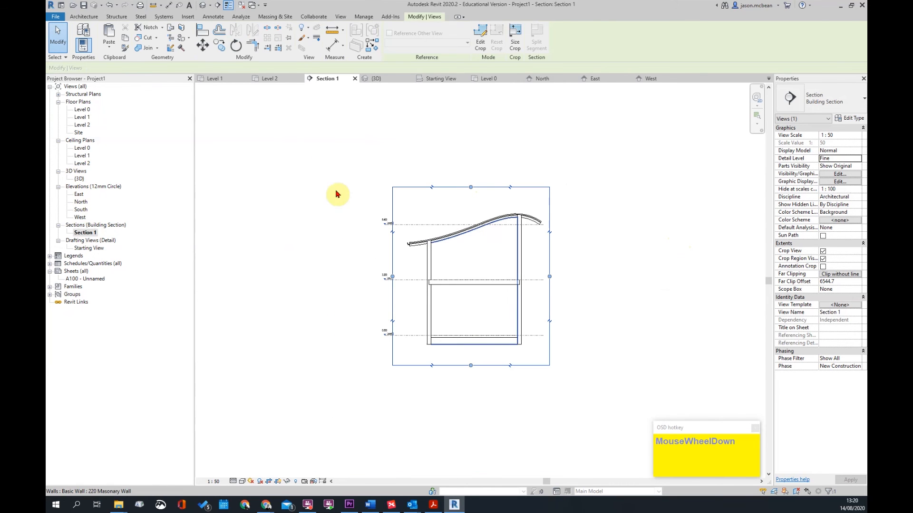
double_click(83, 109)
key("Escape")
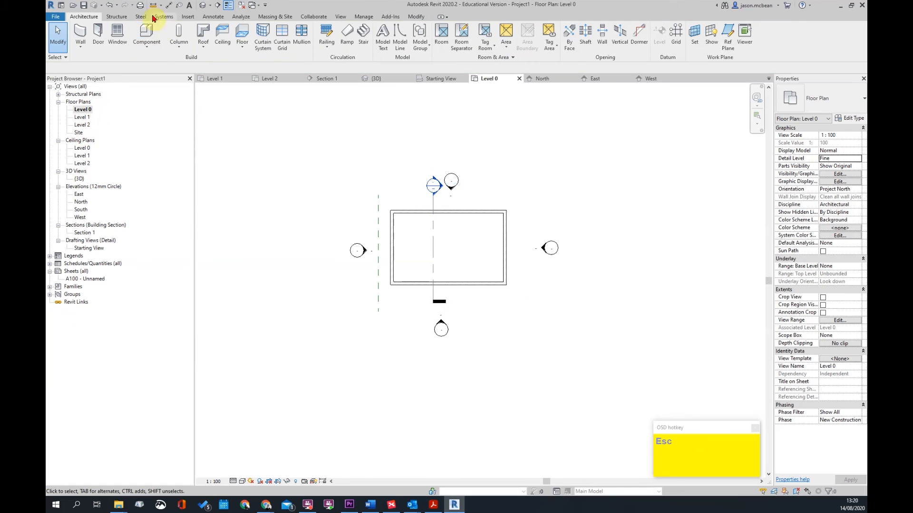
left_click(202, 6)
scroll(584, 309, "down", 2)
middle_click_drag(584, 309, 533, 377, "shift")
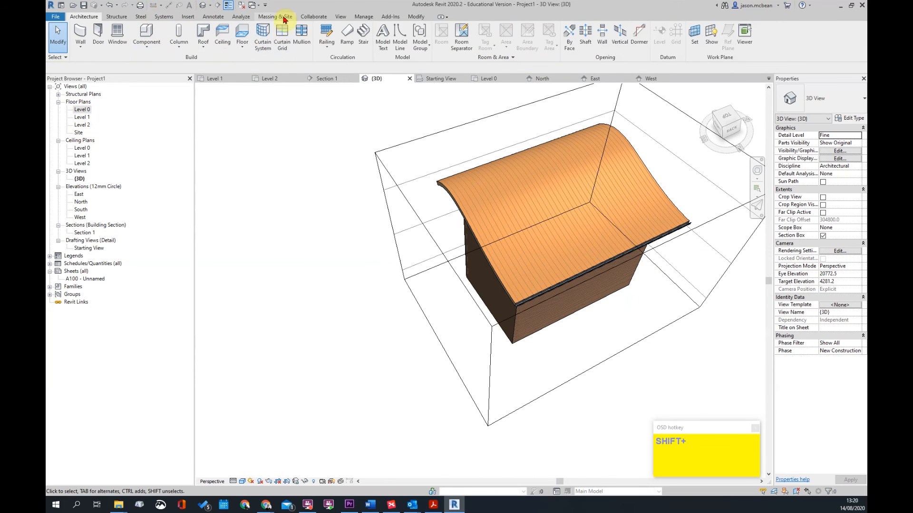
- Examine the Site Settings and the available Show Mass display options
left_click(284, 18)
left_click(341, 59)
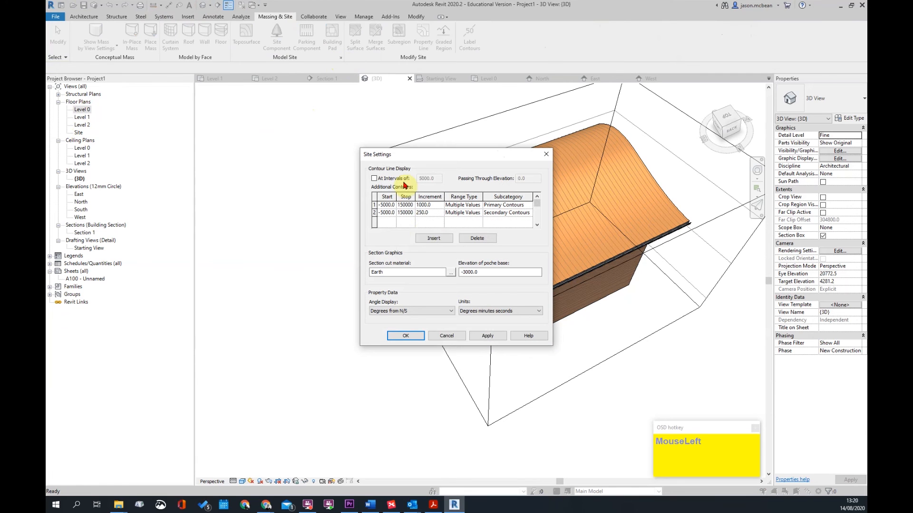
left_click(405, 336)
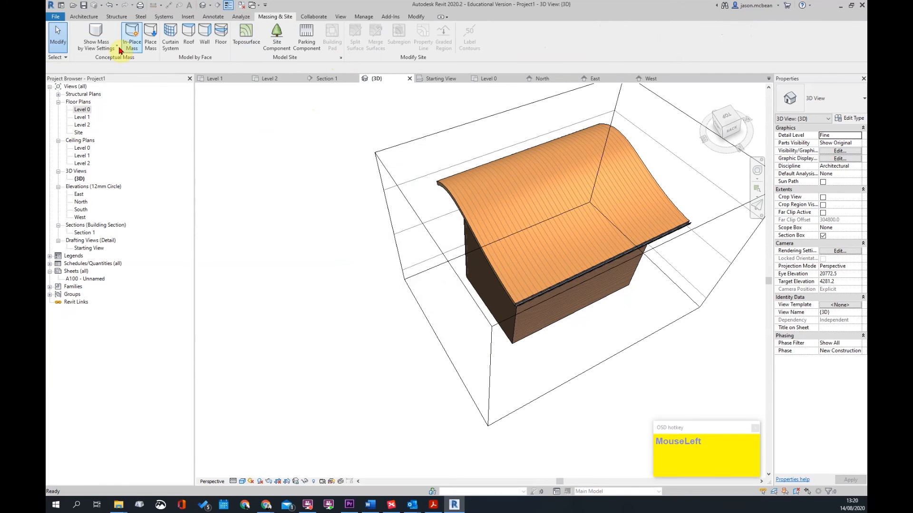
left_click(100, 55)
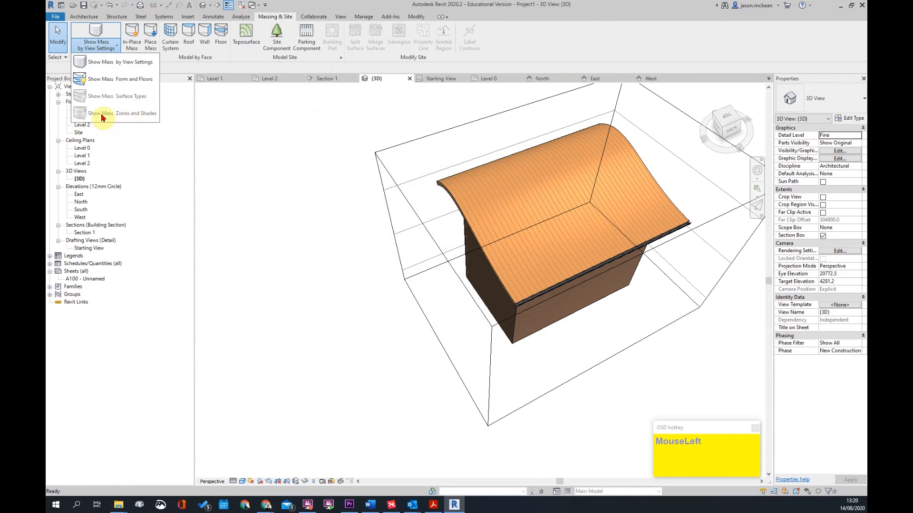
left_click(97, 51)
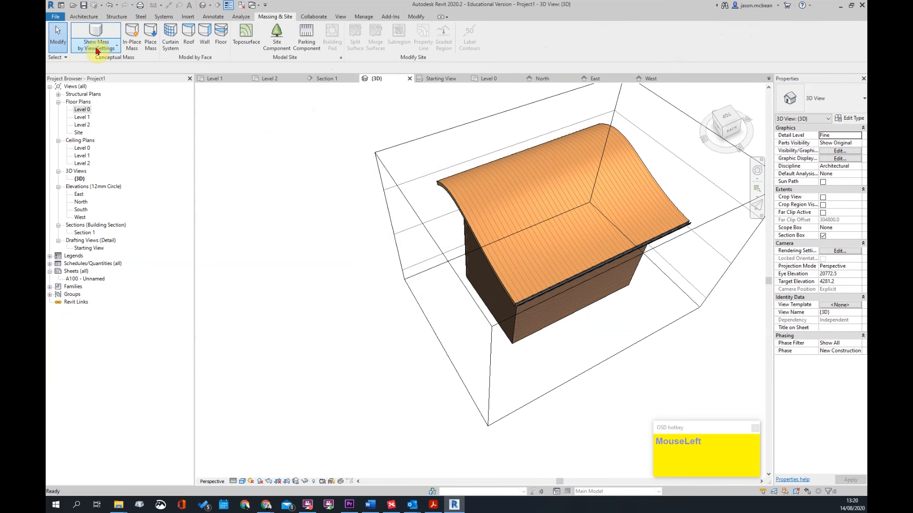
- Start an in-place mass named Mass 1 and open the Level 2 floor plan to sketch it
left_click(134, 35)
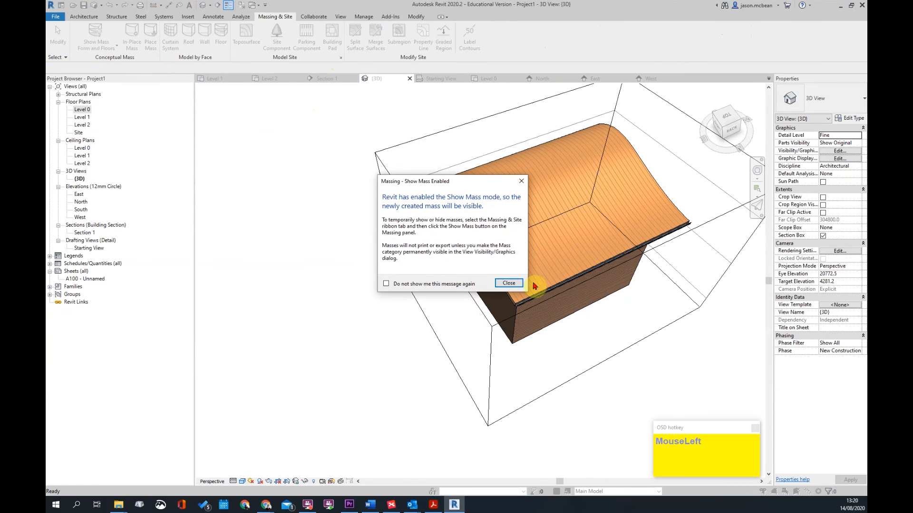
left_click(508, 283)
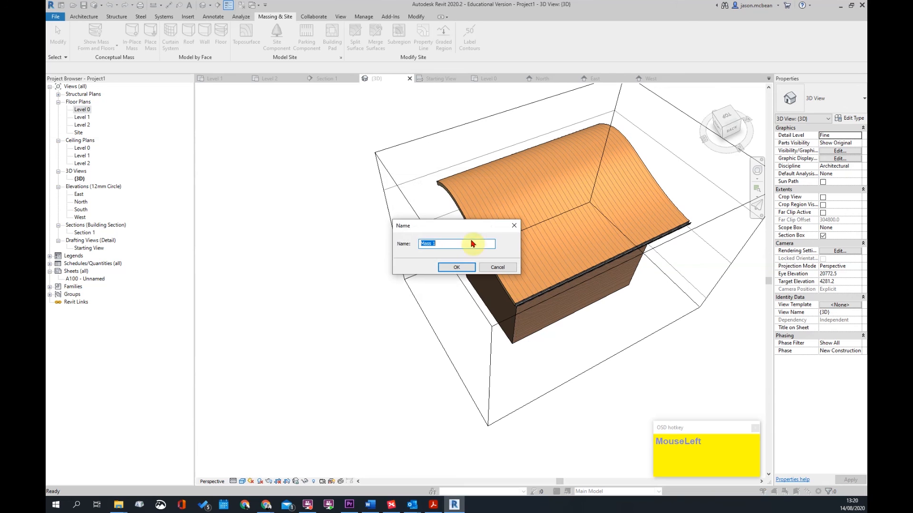
left_click(457, 268)
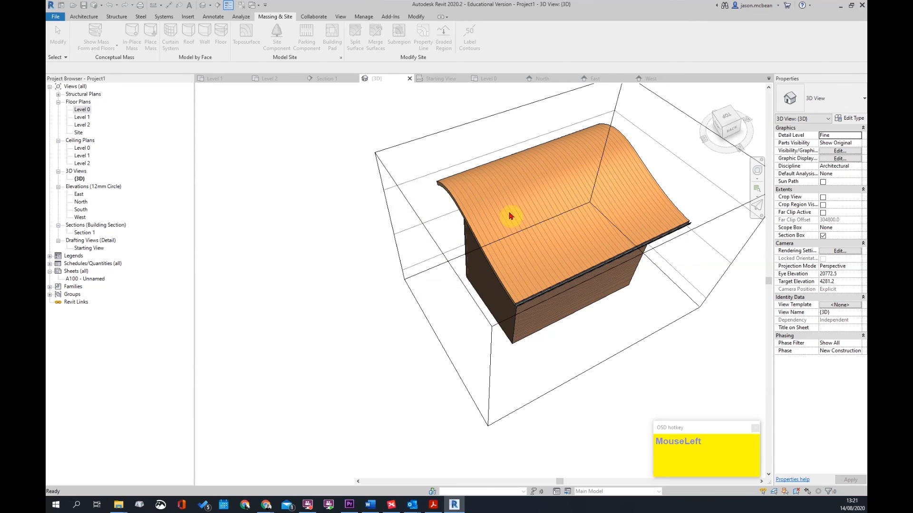
double_click(83, 125)
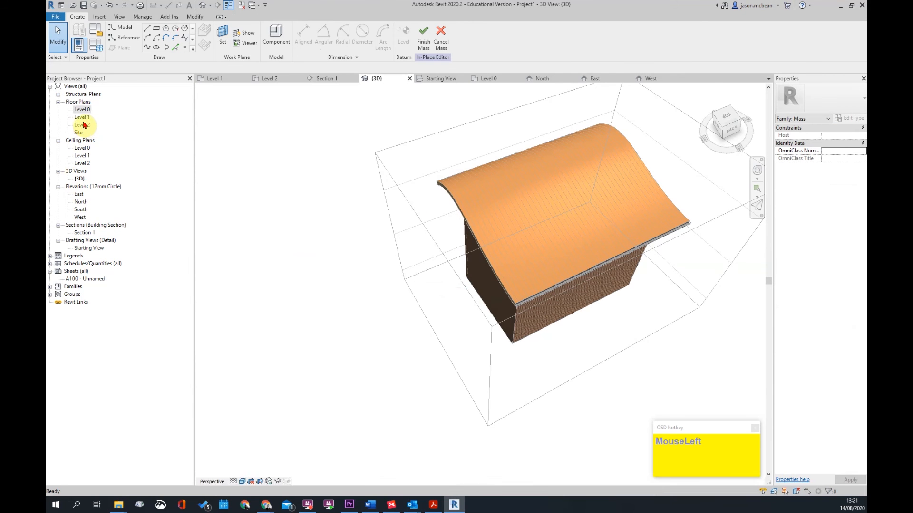
scroll(340, 212, "down", 2)
middle_click_drag(549, 229, 550, 295)
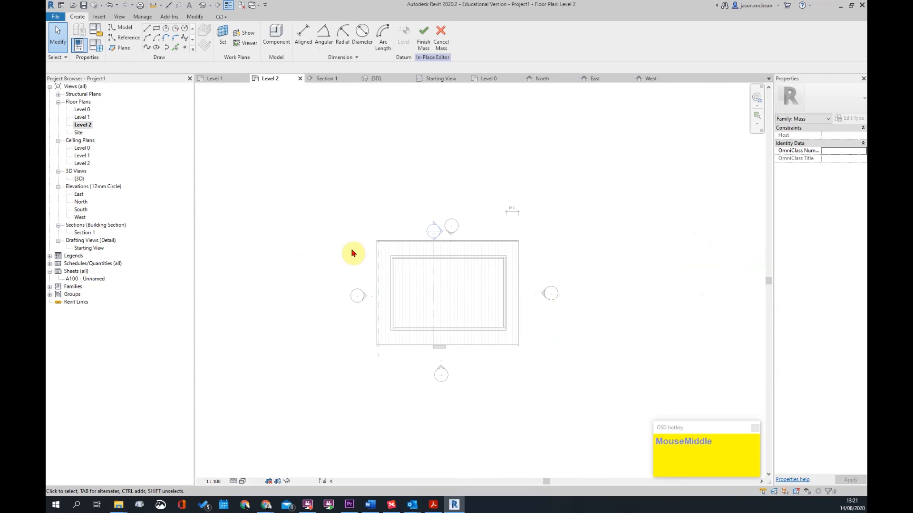
scroll(413, 288, "up", 2)
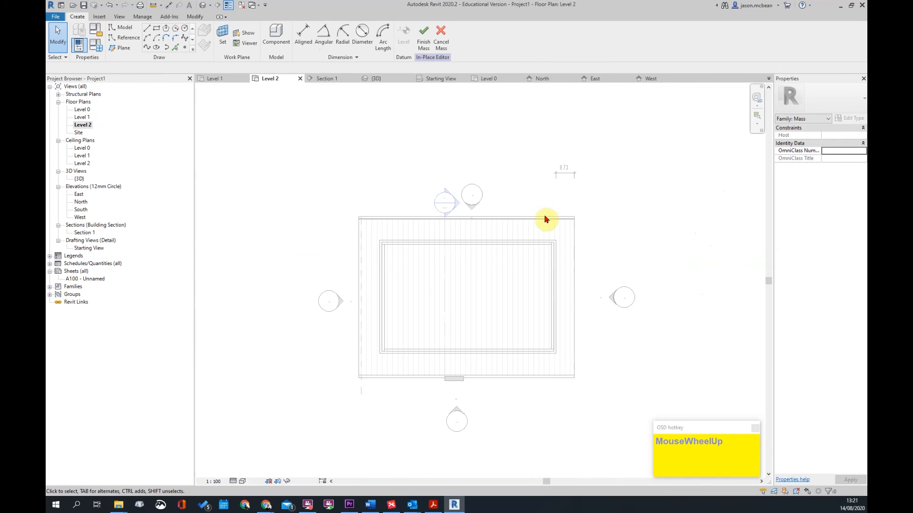
scroll(542, 216, "down", 2)
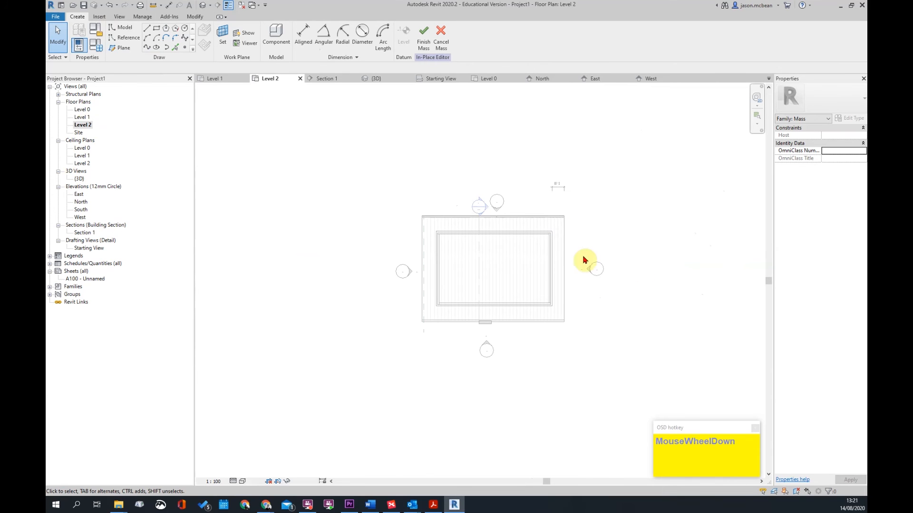
- Draw a straight north-south spline reference line about 10893 mm long just west of the building on Level 2
left_click(120, 38)
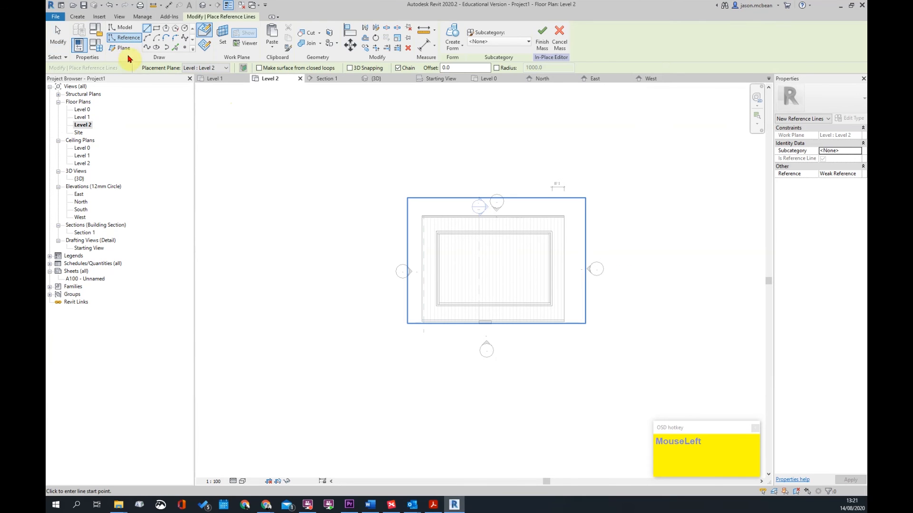
left_click(183, 42)
left_click(387, 186)
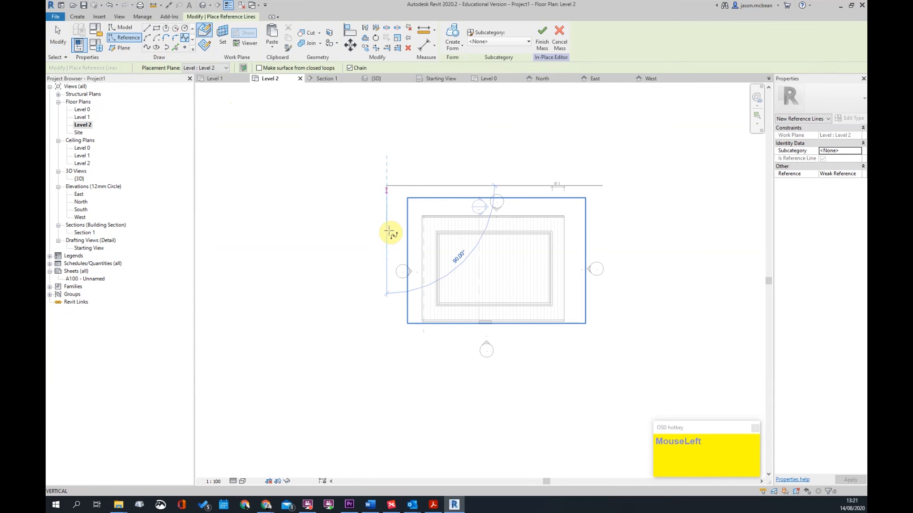
scroll(388, 221, "up", 2)
left_click(386, 263)
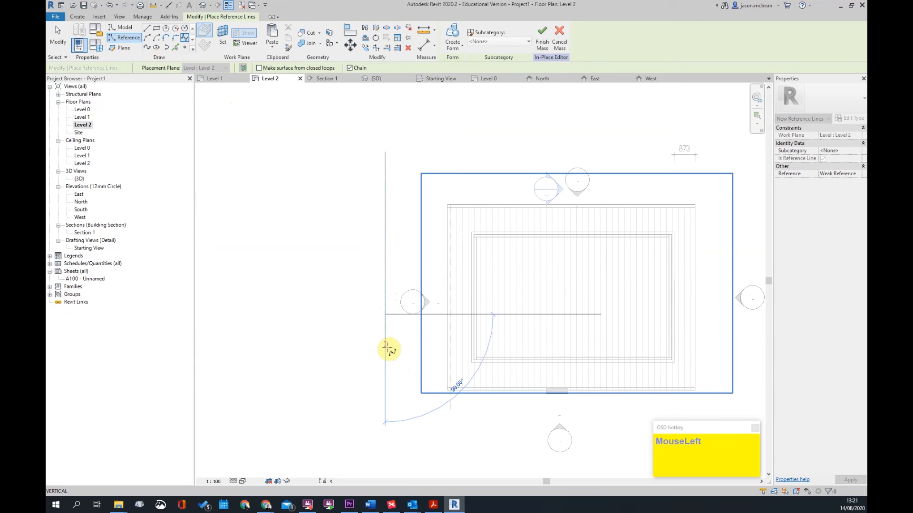
left_click(386, 413)
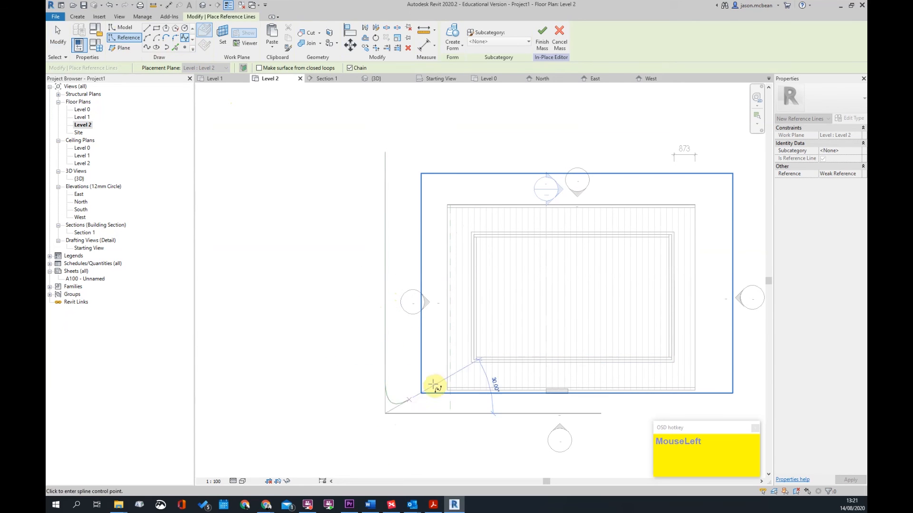
key("Escape")
key("Escape")
- Copy the spline reference line about 3806 mm east, in line with the building's west wall
left_click(386, 374)
scroll(366, 282, "down", 1)
middle_click_drag(430, 311, 409, 304)
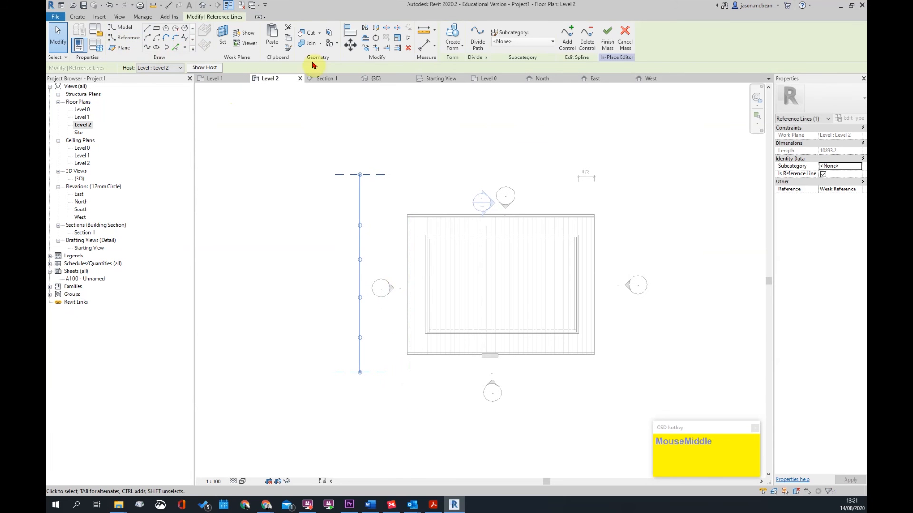
left_click(366, 49)
left_click(378, 377)
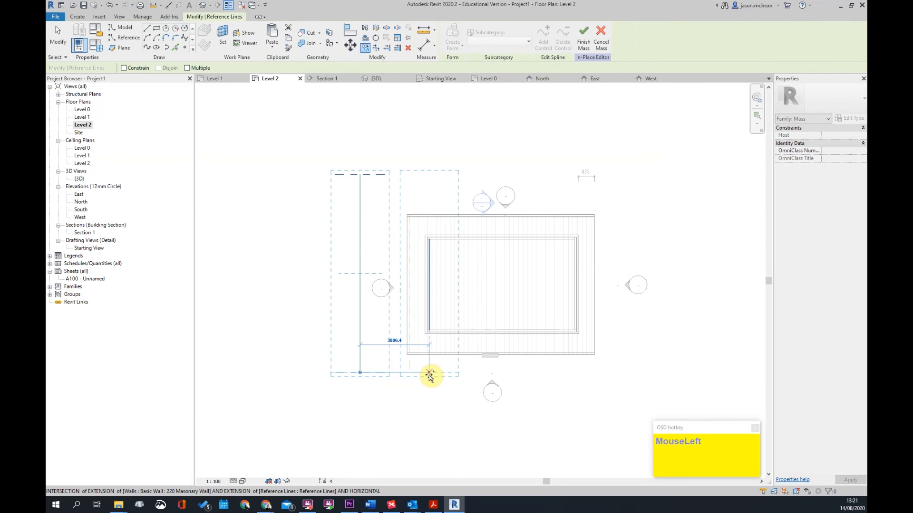
left_click(428, 373)
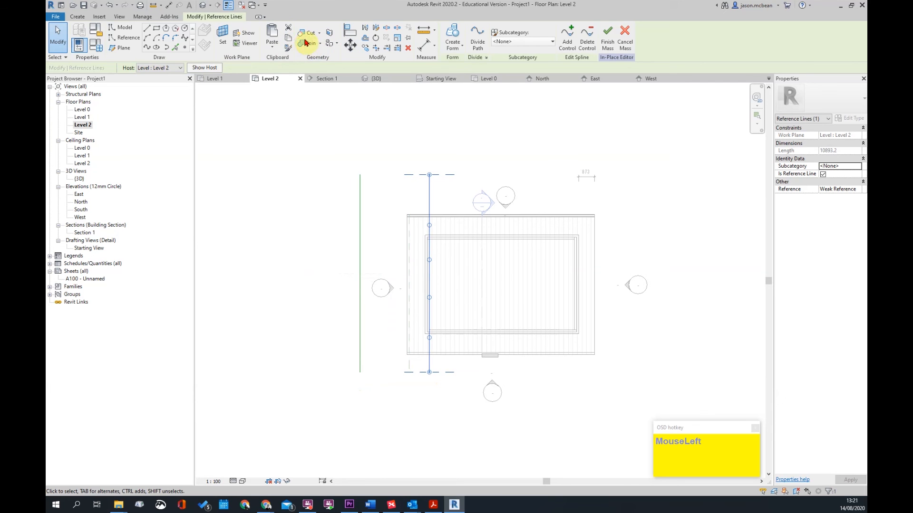
- Copy the straight spline reference line twice more eastward, once over the building's middle and once beyond its east end
left_click(365, 49)
left_click(416, 389)
left_click(514, 382)
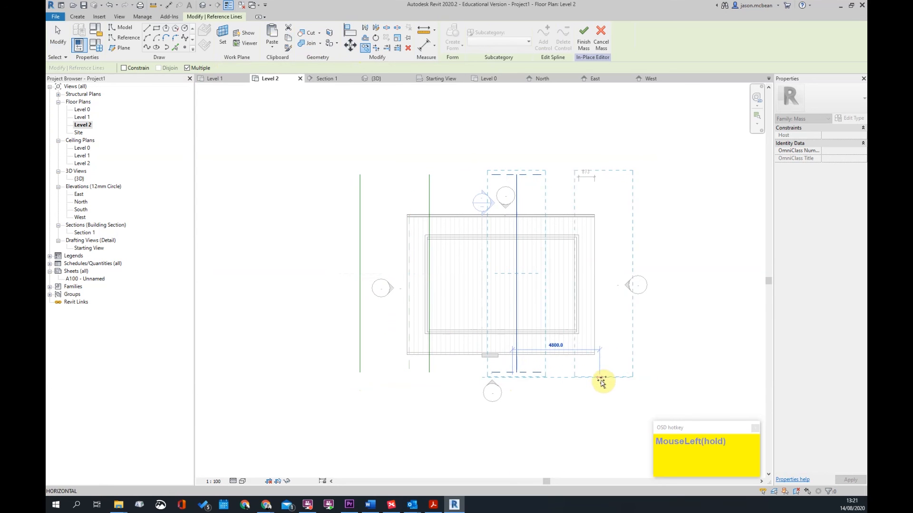
key("Escape")
key("Escape")
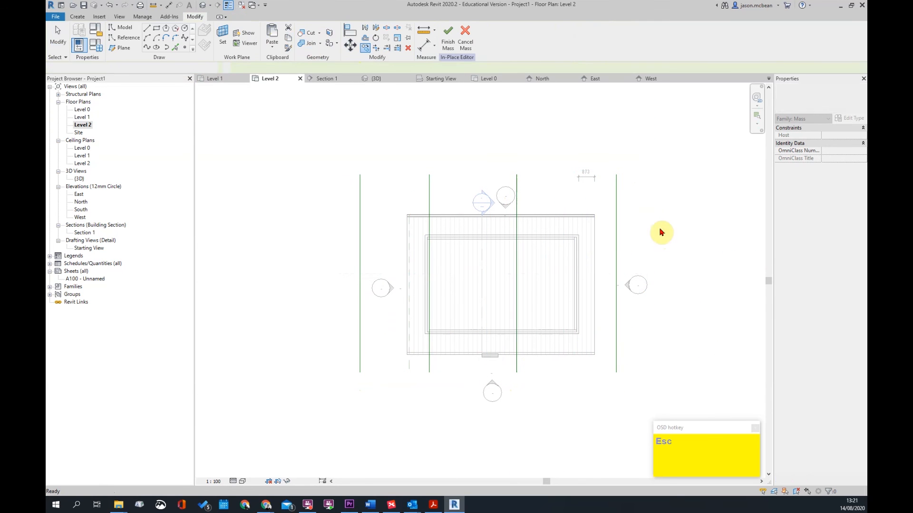
- Select all four parallel straight spline reference lines and create a form from them
left_click(617, 184)
left_click(517, 182, "ctrl")
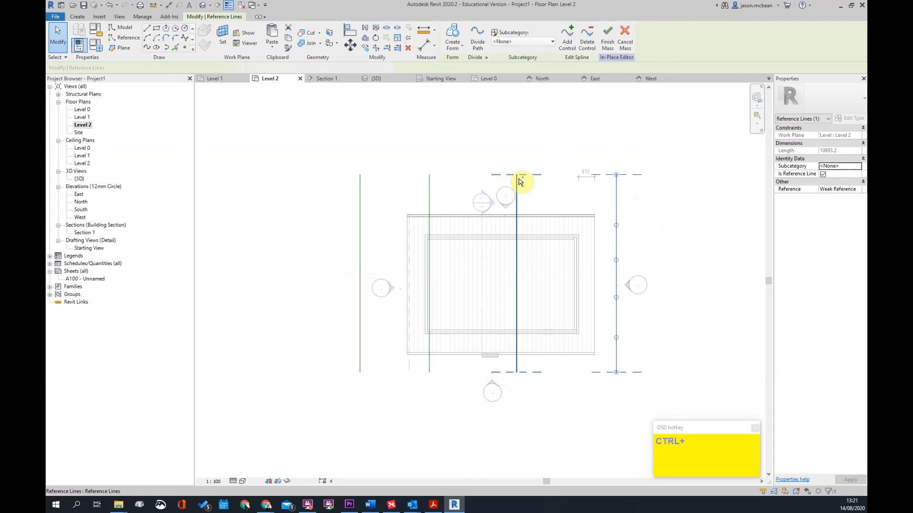
left_click(429, 187, "ctrl")
left_click(360, 184, "ctrl")
left_click(451, 45)
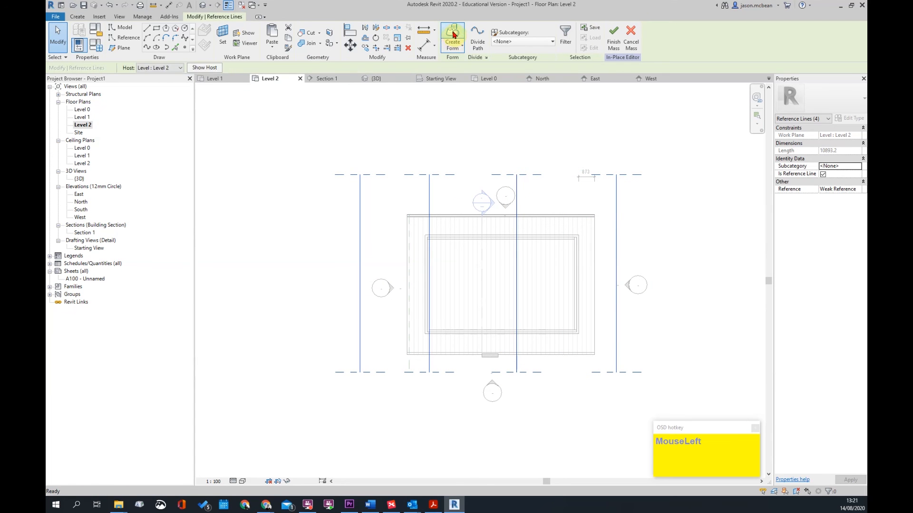
- In the 3D view, try reshaping the easternmost spline reference line by pulling one of its control points down
left_click(208, 6)
middle_click_drag(497, 250, 565, 258, "shift")
left_click(539, 271)
scroll(542, 273, "up", 2)
key("Escape")
left_click(558, 274)
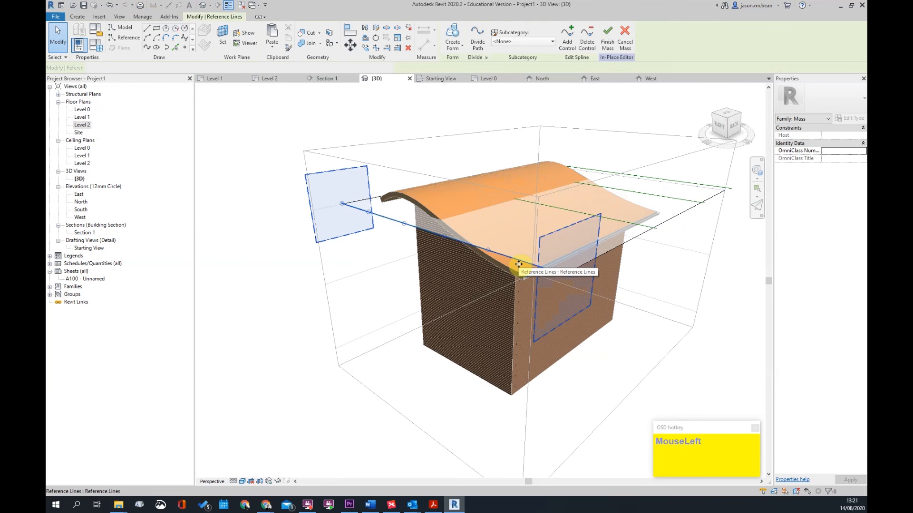
double_click(488, 247)
middle_click_drag(550, 261, 419, 242, "shift")
left_click_drag(413, 242, 412, 263)
mouse_move(494, 320)
middle_mouse_down("shift")
mouse_move(587, 298)
mouse_move(585, 351)
mouse_move(499, 305)
middle_mouse_up("shift")
- Undo the last control-point changes on the easternmost reference line
key("ctrl+z")
scroll(561, 287, "down", 1)
key("ctrl+z")
scroll(571, 290, "down", 1)
scroll(610, 247, "down", 1)
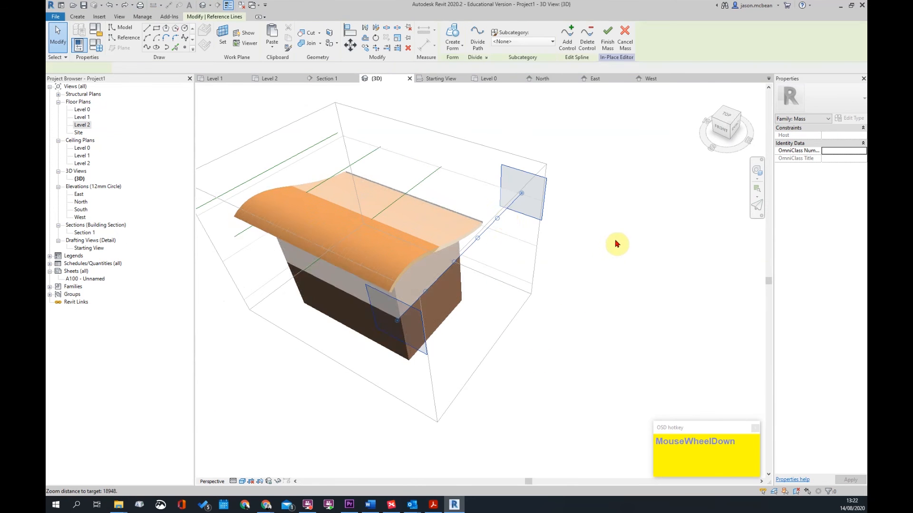
- Delete the straight spline reference lines in the 3D view one at a time, starting from the east end
key("Delete")
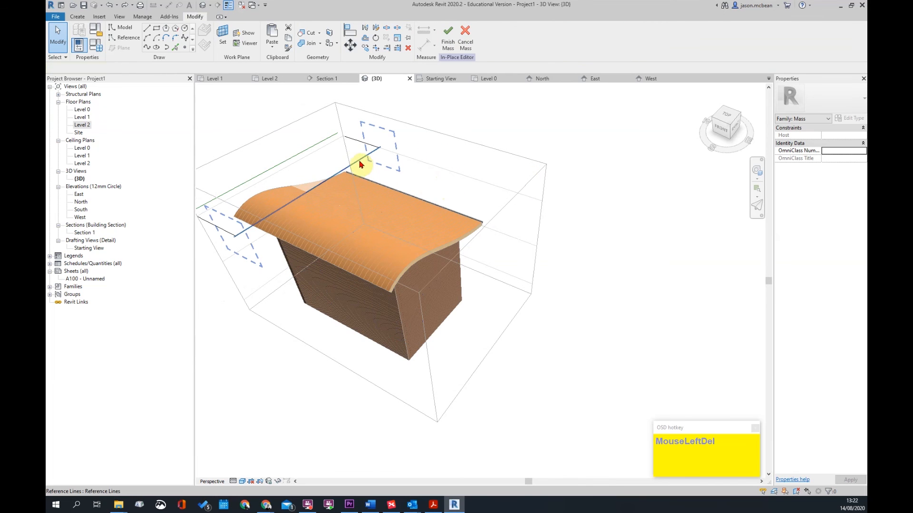
left_click(305, 149)
key("Delete")
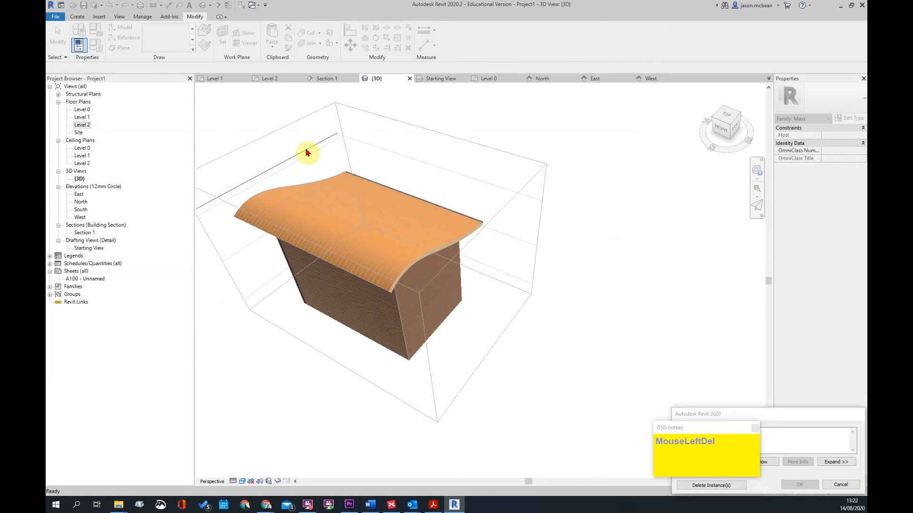
- Return to the Level 2 floor plan and cancel the pending deletion error
scroll(306, 151, "down", 2)
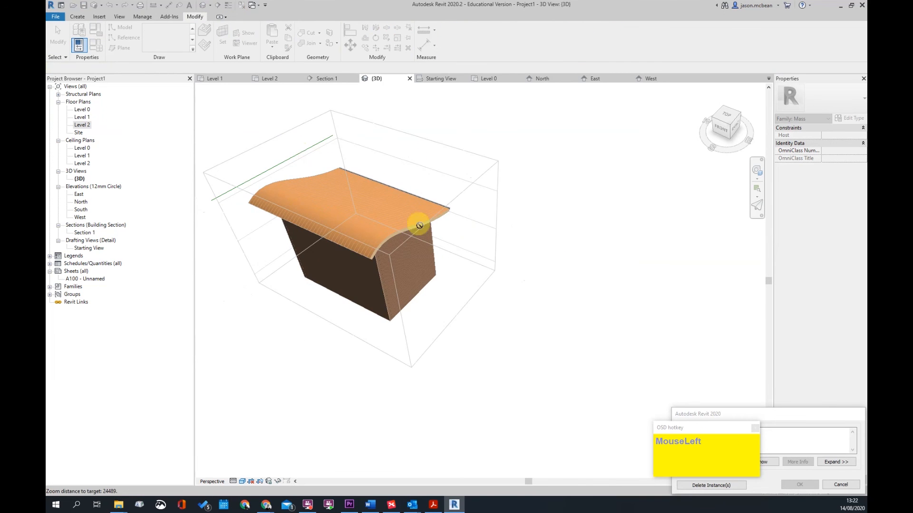
middle_click_drag(365, 224, 407, 194)
scroll(533, 227, "down", 1)
middle_click_drag(645, 287, 501, 280)
key("Escape")
left_click(171, 130)
scroll(568, 263, "down", 3)
left_click(314, 134)
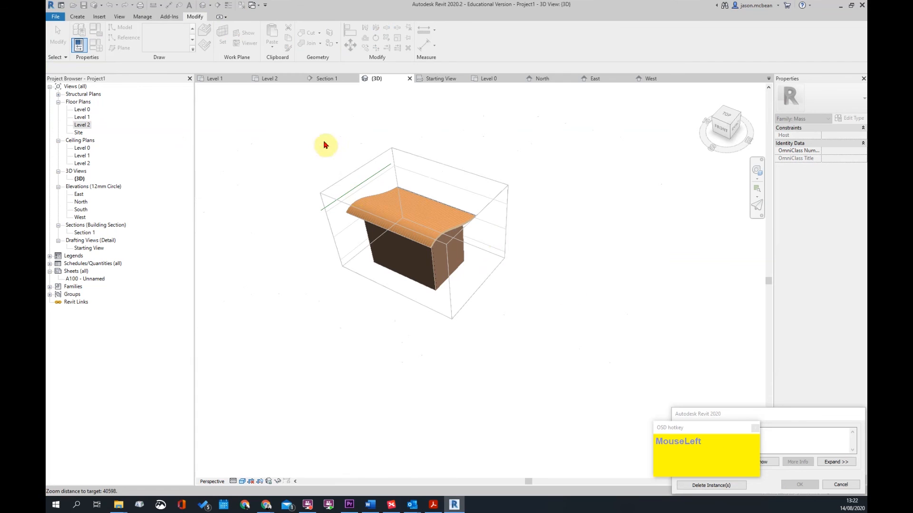
double_click(84, 124)
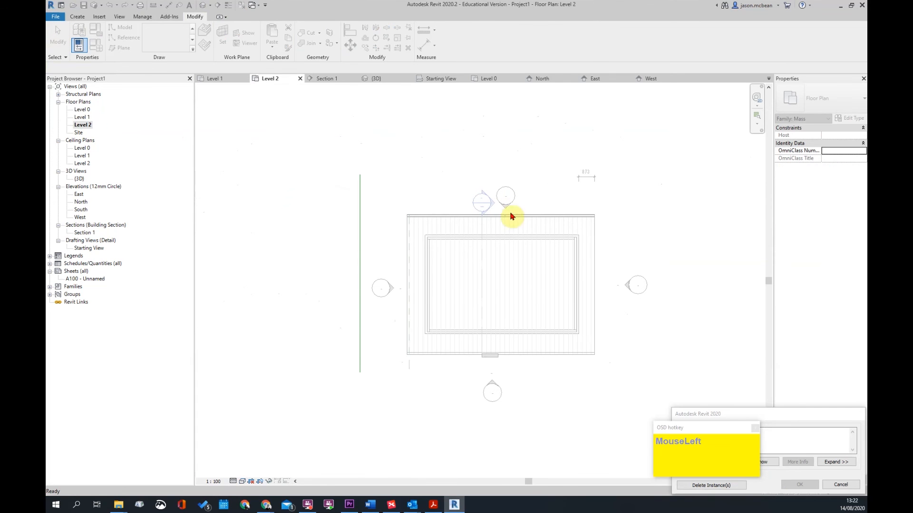
left_click(360, 219)
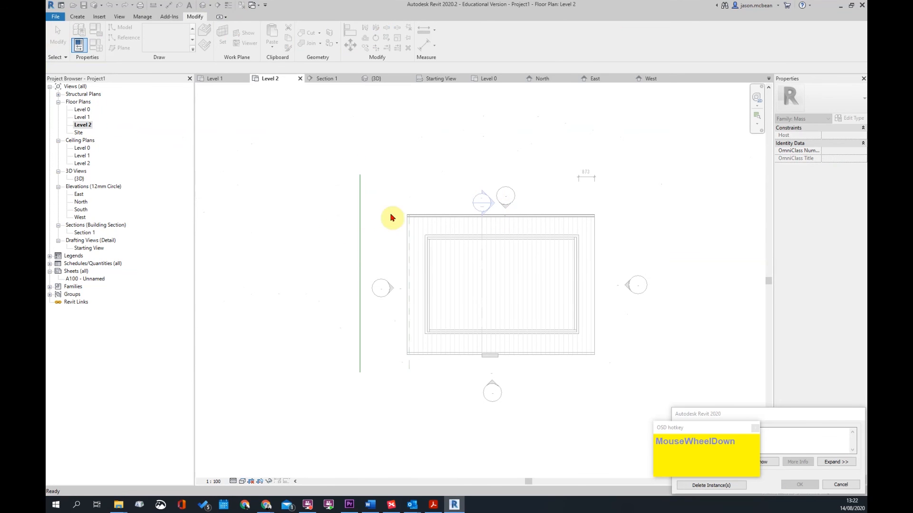
scroll(378, 183, "down", 3)
key("Escape")
left_click(841, 484)
key("Escape")
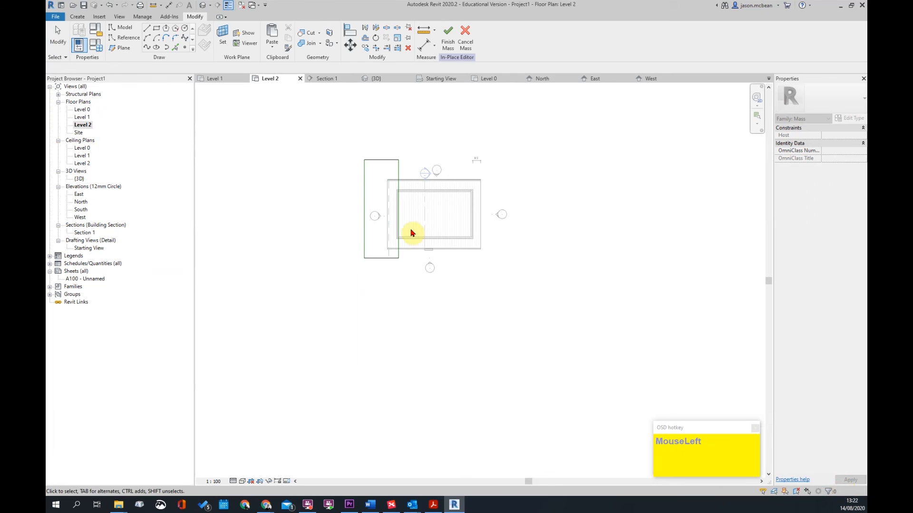
- Delete the leftover form and the two remaining straight reference lines at the building's west end
left_click(400, 259)
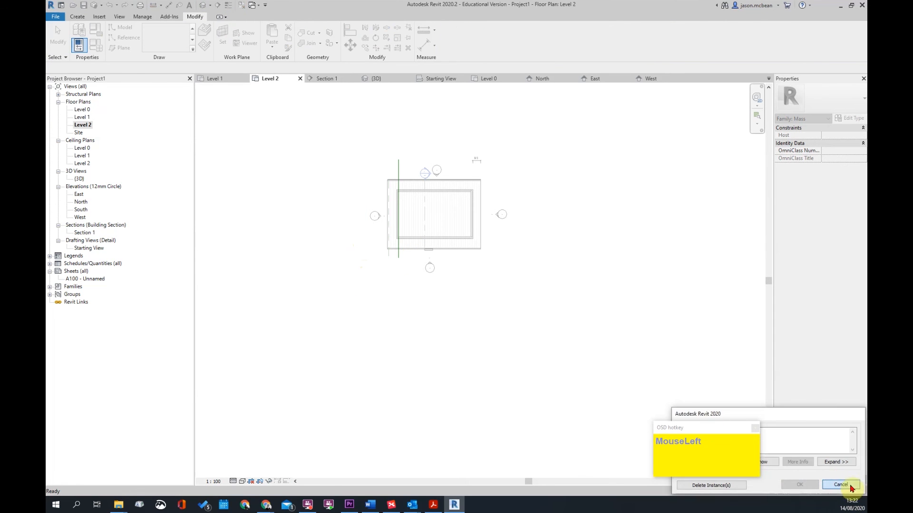
left_click(850, 486)
left_click(386, 259)
key("Delete")
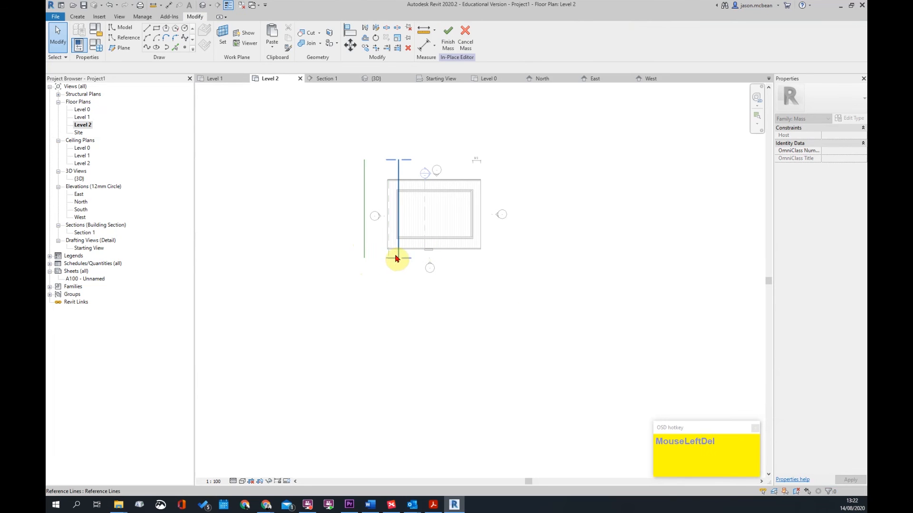
key("Delete")
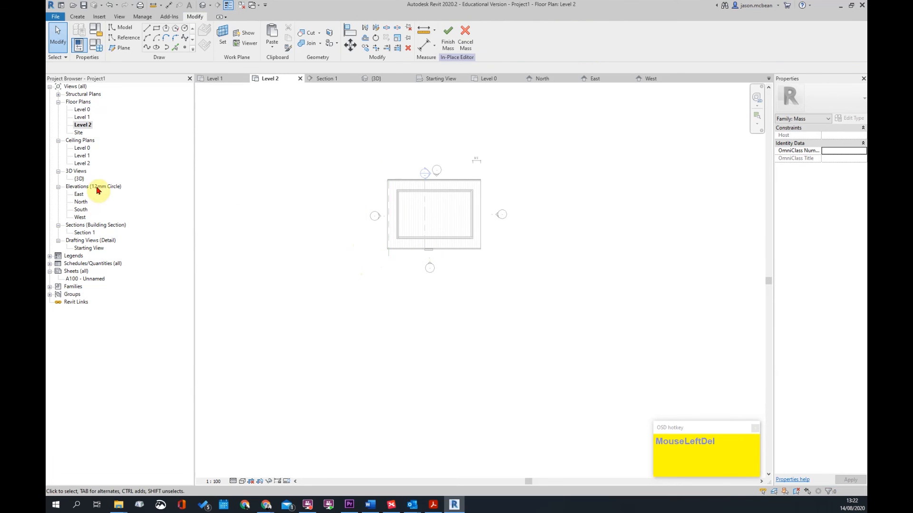
- Open the East elevation and set the work plane to Reference Plane : rOOF
double_click(85, 202)
double_click(80, 195)
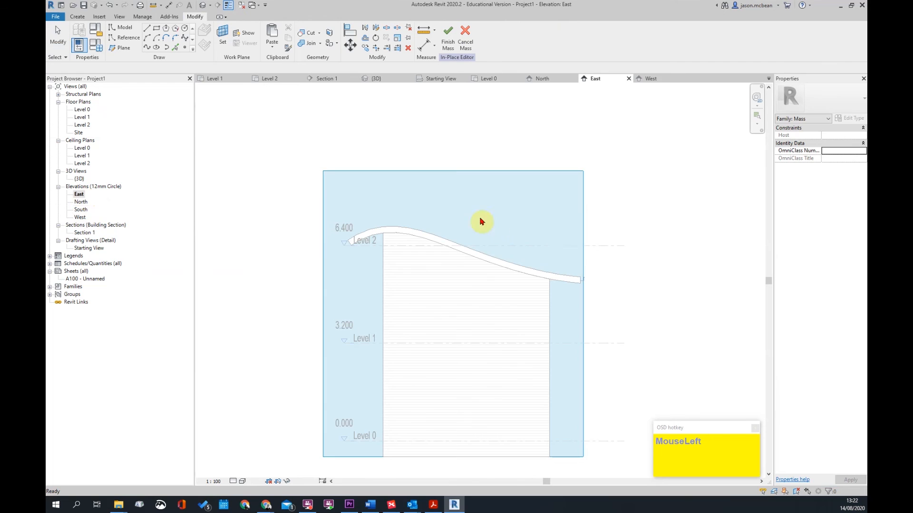
left_click(77, 17)
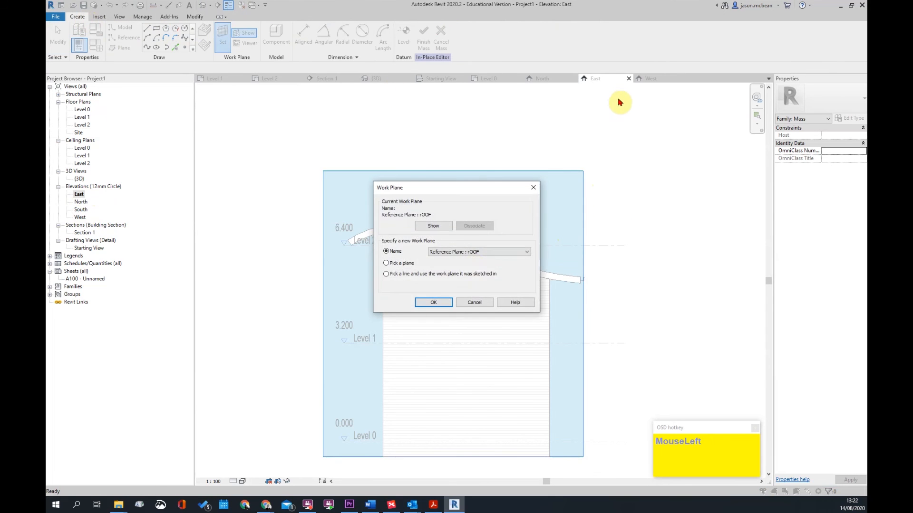
left_click(434, 303)
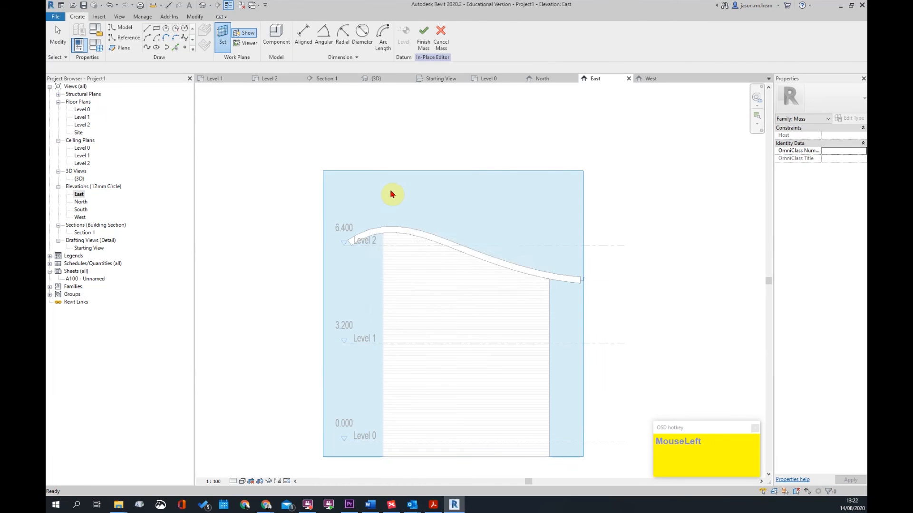
- Sketch a wavy spline reference line about 7999 mm long just above the curved roof, spanning from eave to eave
scroll(368, 193, "up", 1)
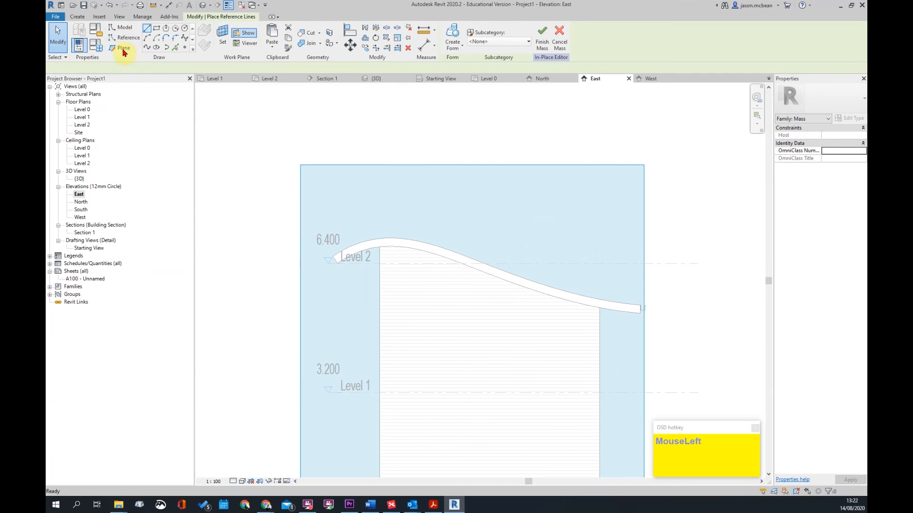
left_click(186, 38)
scroll(316, 255, "up", 1)
left_click(308, 255)
left_click(494, 222)
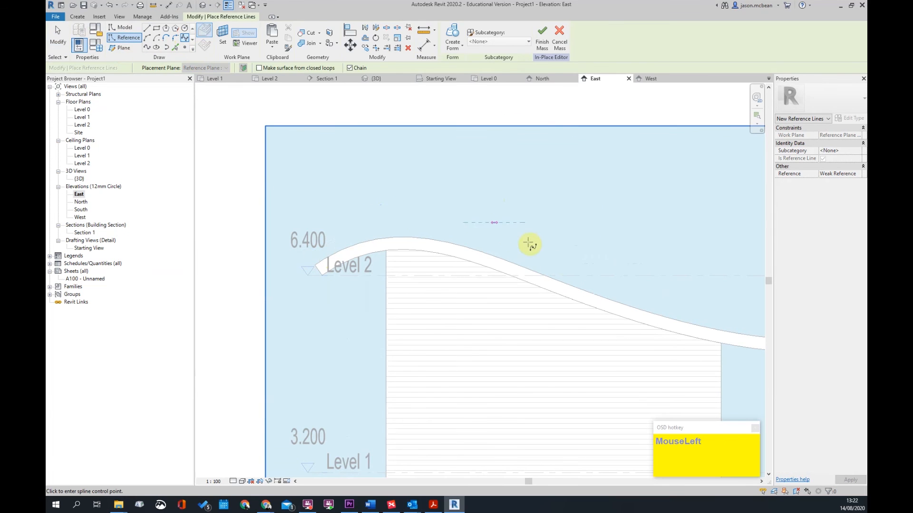
left_click(576, 267)
middle_click_drag(657, 283, 404, 246)
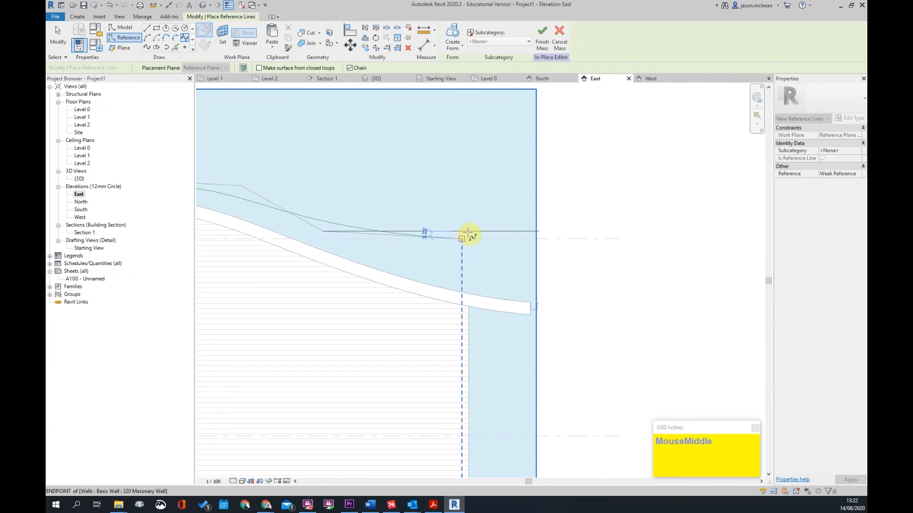
left_click(535, 231)
key("Escape")
key("Escape")
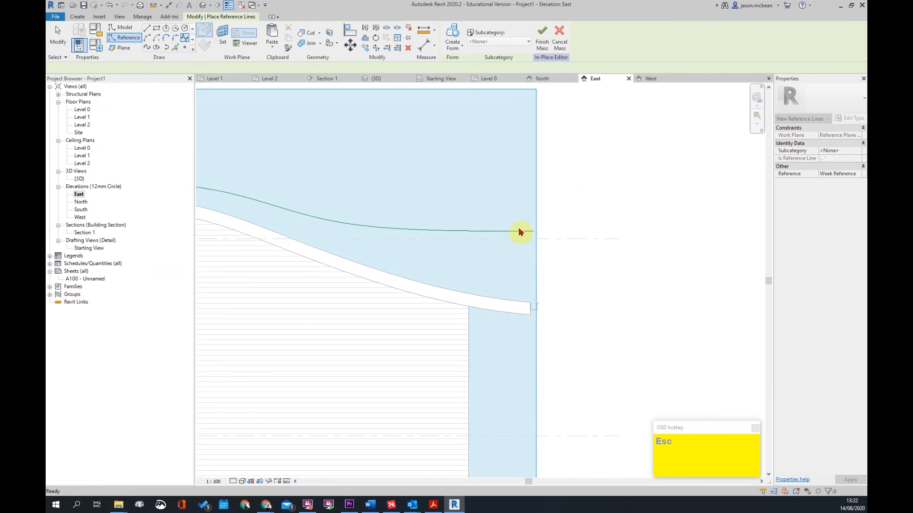
left_click(520, 234)
scroll(601, 227, "down", 2)
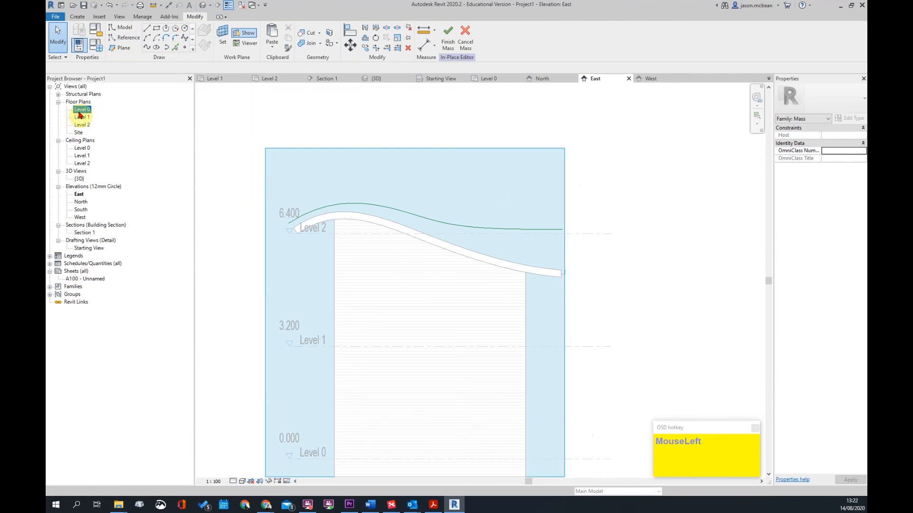
- Check the Level 1 floor plan and open the North elevation to work on the new spline reference line
double_click(81, 110)
double_click(81, 118)
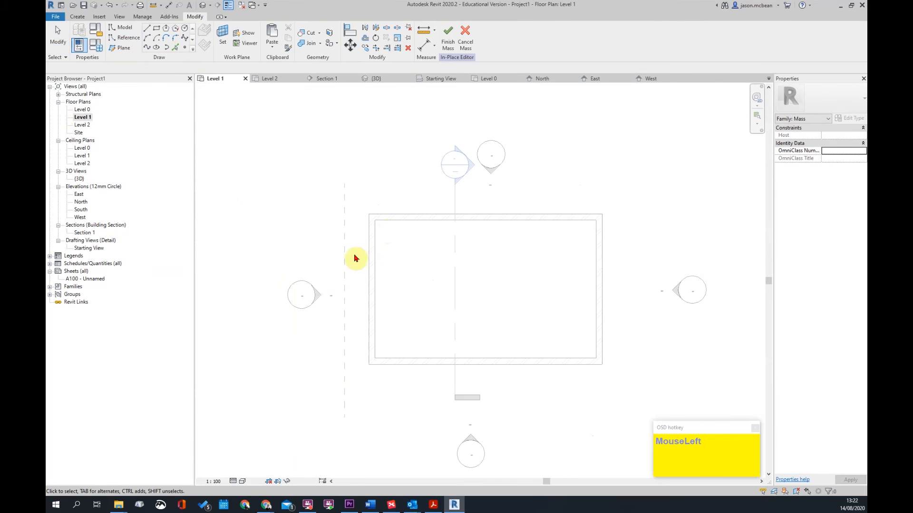
scroll(340, 269, "down", 3)
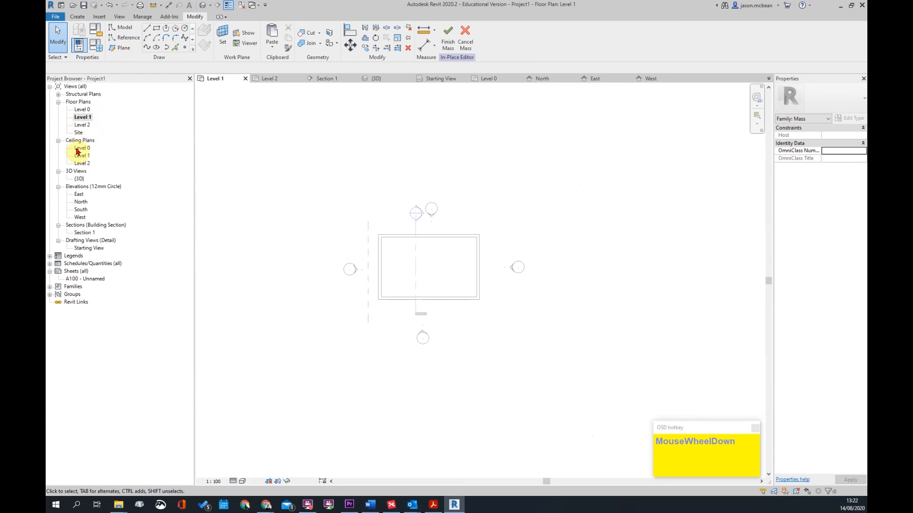
double_click(79, 204)
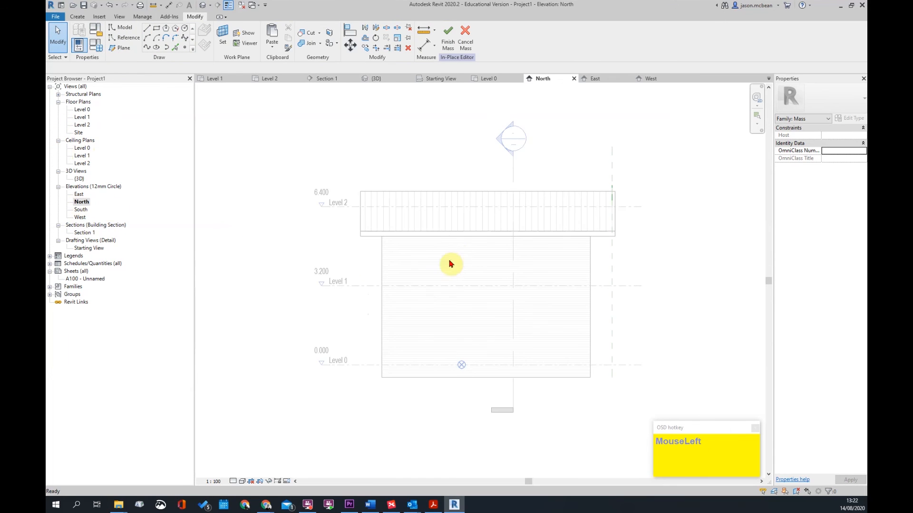
- Copy the wavy spline reference line three times horizontally, one beyond the roof's east end and two spaced over the roof between
key("Escape")
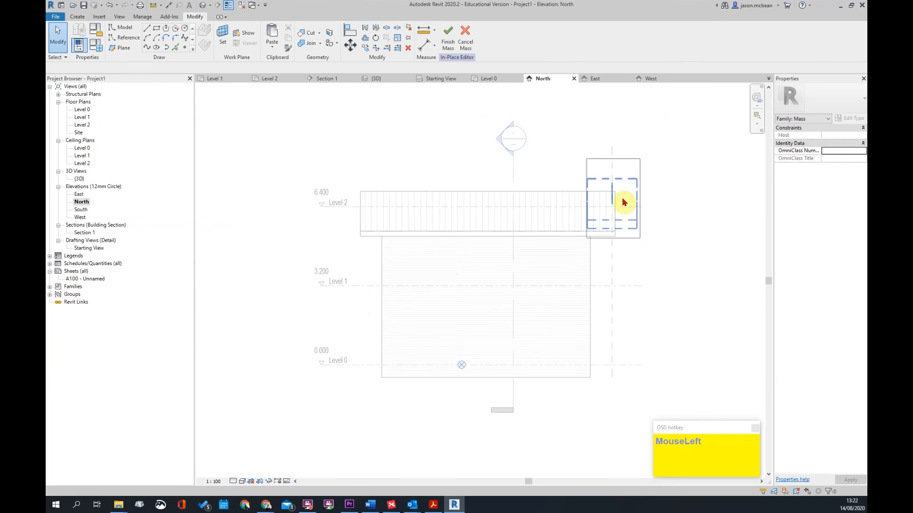
left_click(630, 206)
scroll(623, 202, "up", 2)
scroll(650, 214, "down", 2)
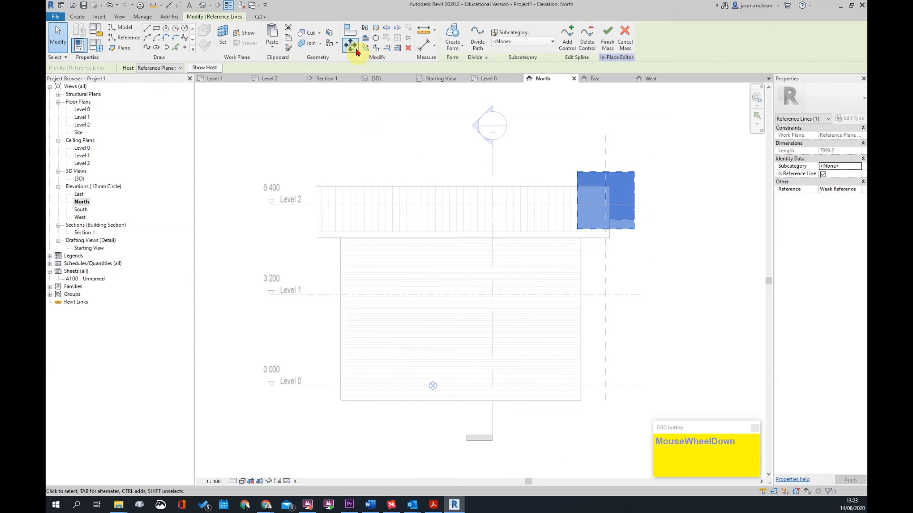
left_click(187, 68)
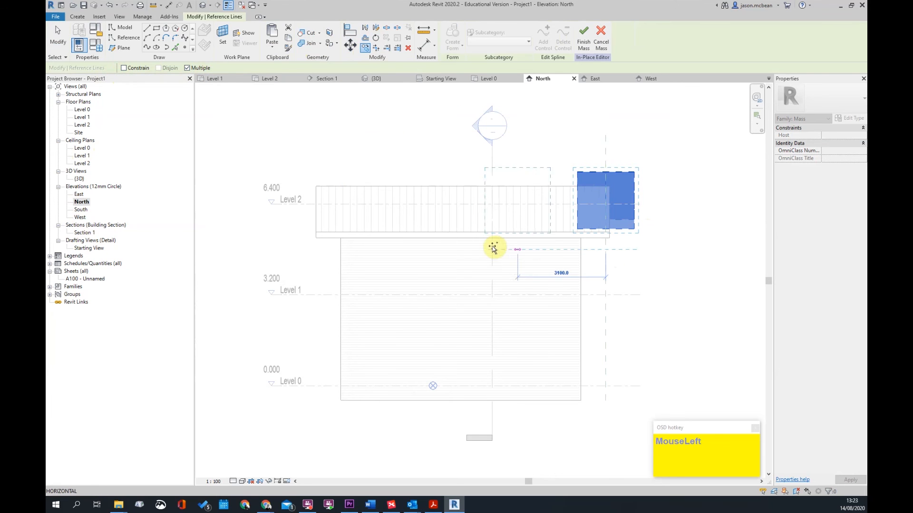
left_click(299, 248)
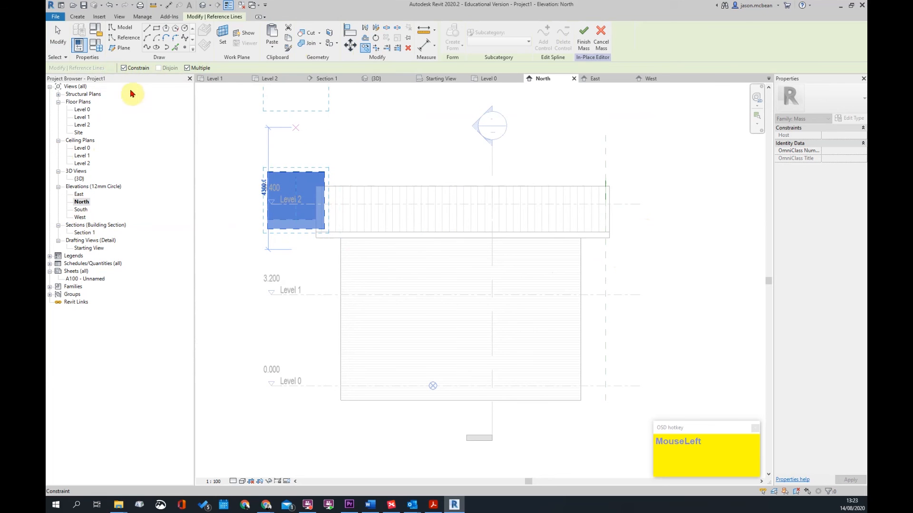
left_click(386, 256)
left_click(387, 248)
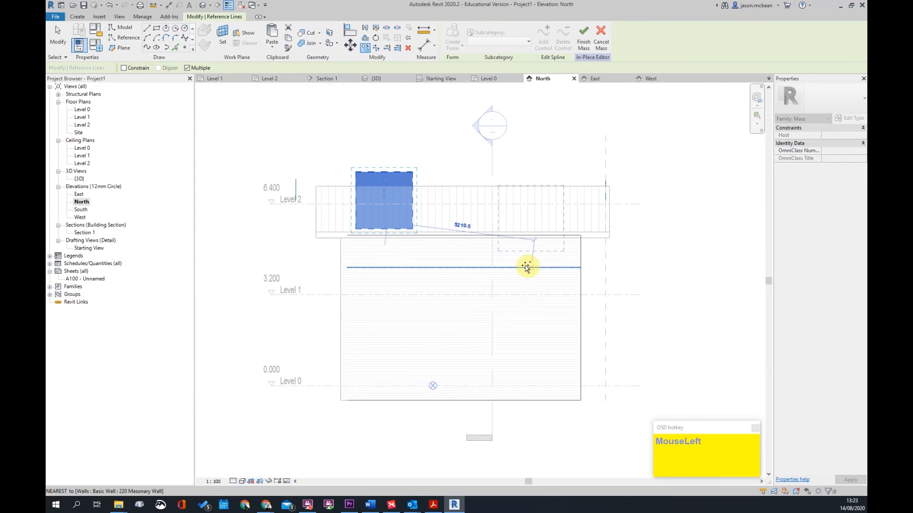
left_click(523, 249)
key("Escape")
key("Escape")
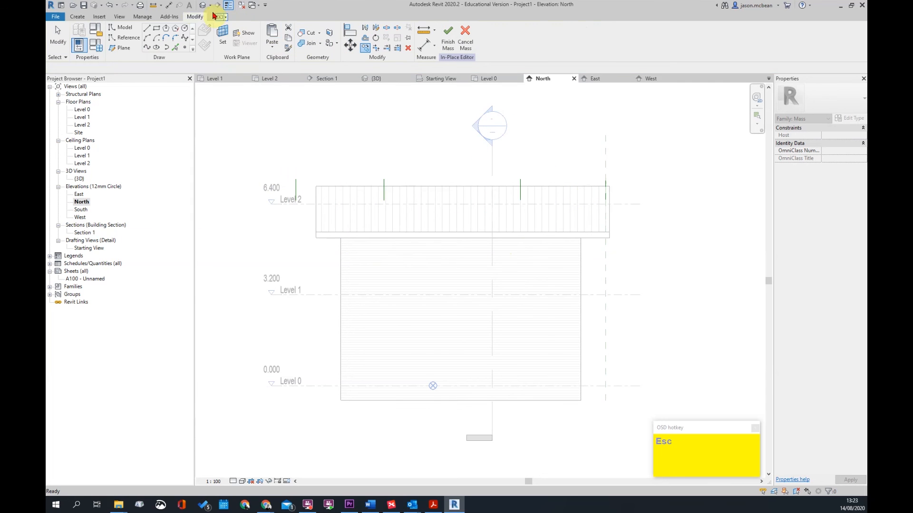
- Select all four wavy spline reference lines in the 3D view, create a form from them and finish the mass
left_click(202, 5)
middle_click_drag(544, 299, 525, 330, "shift")
scroll(505, 257, "up", 5)
scroll(566, 305, "down", 1)
middle_click_drag(628, 316, 618, 333, "shift")
left_click(538, 311)
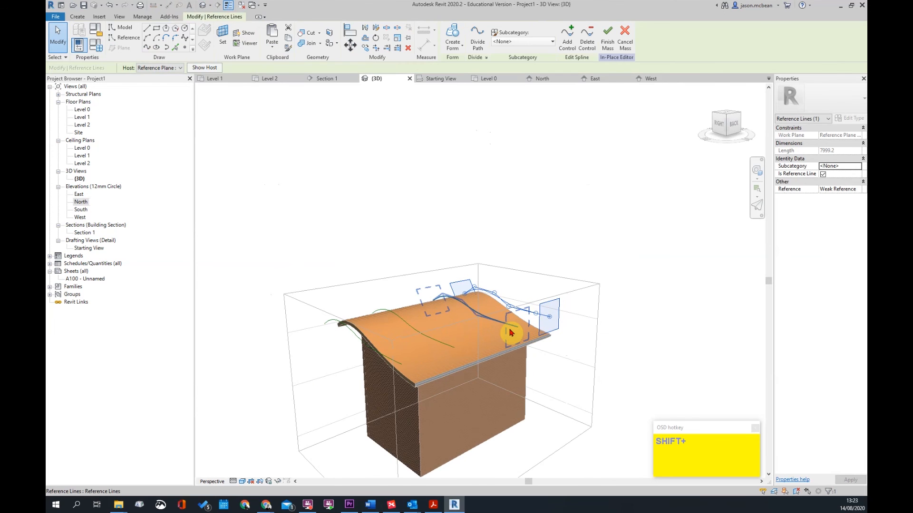
left_click(438, 346, "ctrl")
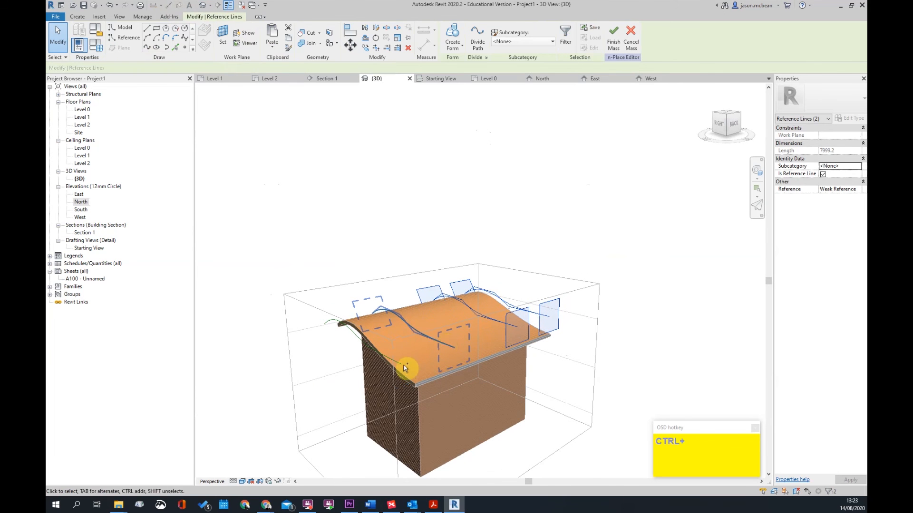
left_click(455, 354, "ctrl")
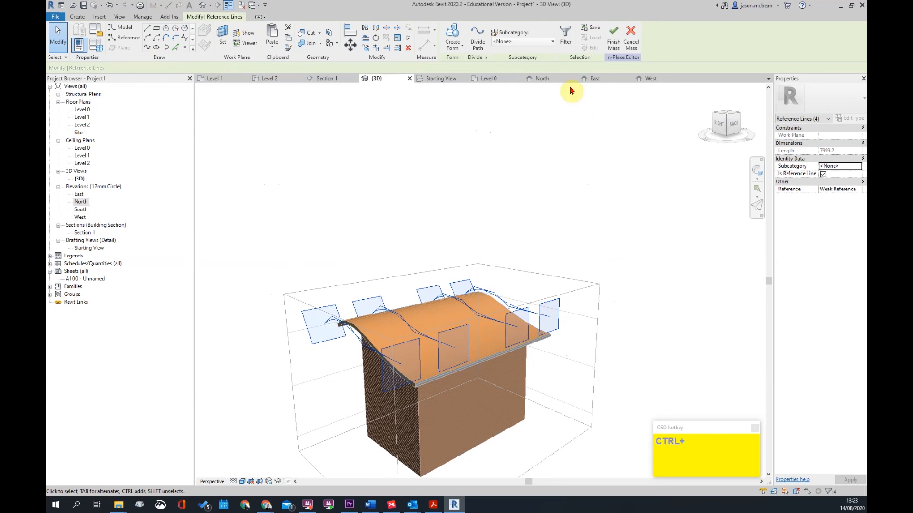
left_click(447, 39)
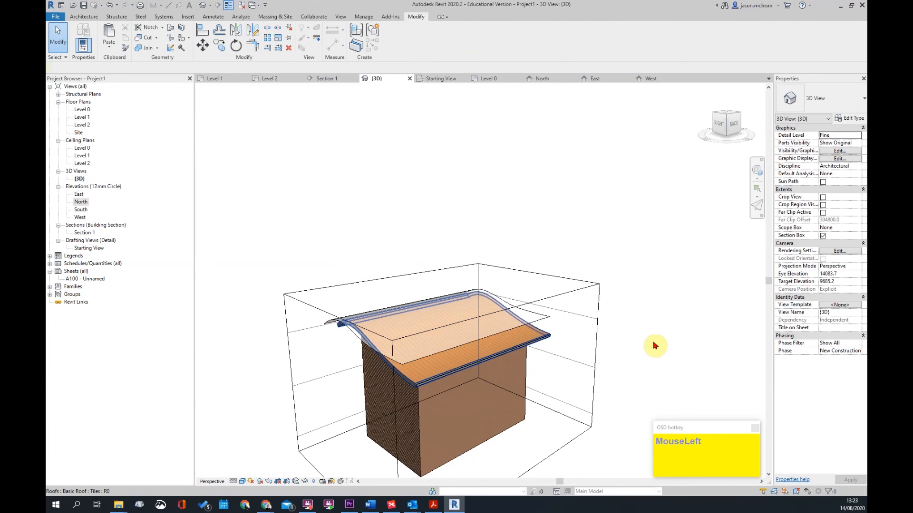
- Delete the existing tiled curved roof and open the new mass for in-place editing
key("Delete")
left_click(527, 327)
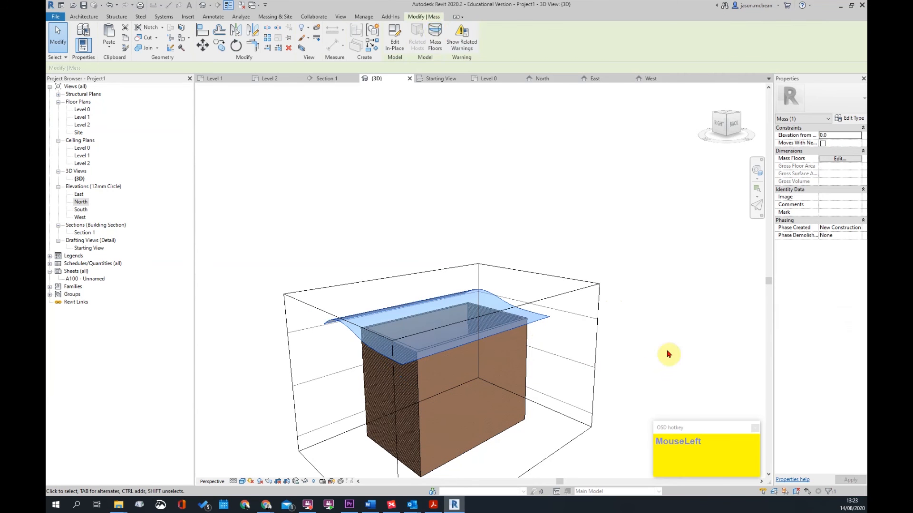
left_click(394, 45)
- Raise a middle control point of the second spline from the east end to form a high hump in the mass
left_click(409, 336)
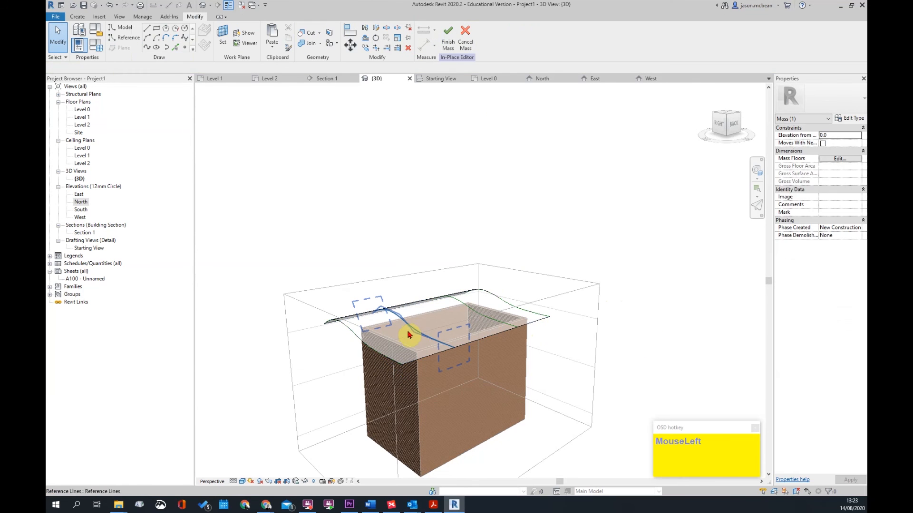
left_click(417, 337)
scroll(416, 336, "up", 1)
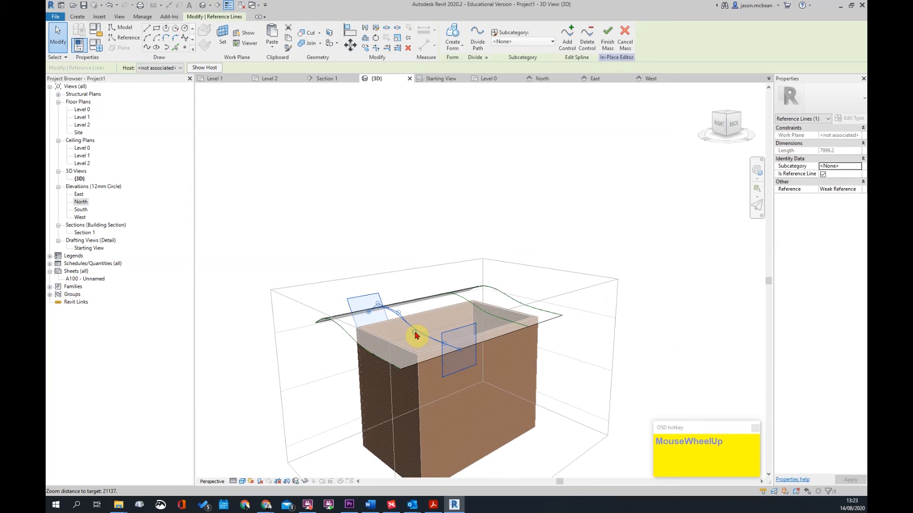
left_click_drag(415, 318, 423, 271)
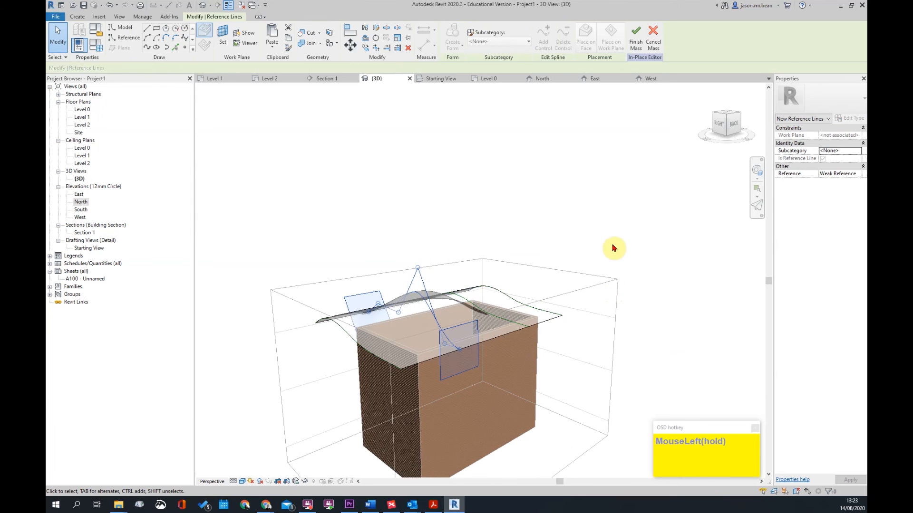
left_click(615, 217)
- Adjust the end point of the humped spline, giving a spline length of about 9019 mm
middle_click_drag(442, 376, 494, 350, "shift")
left_click(502, 365)
left_click_drag(502, 351, 502, 364)
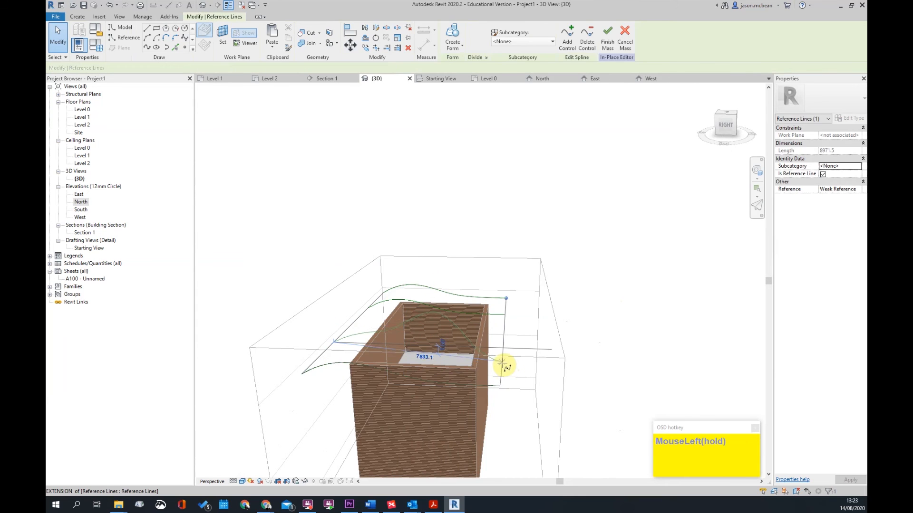
middle_click_drag(598, 408, 591, 359, "shift")
left_click(591, 359)
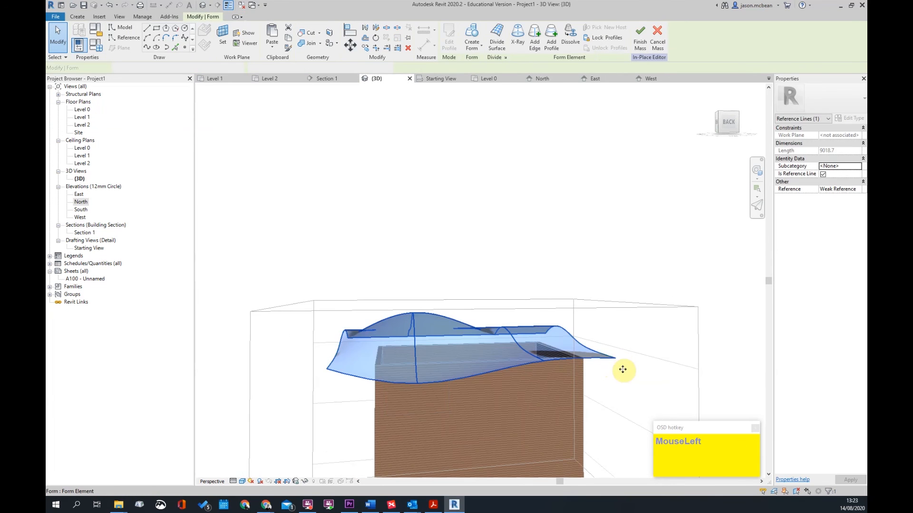
key("Escape")
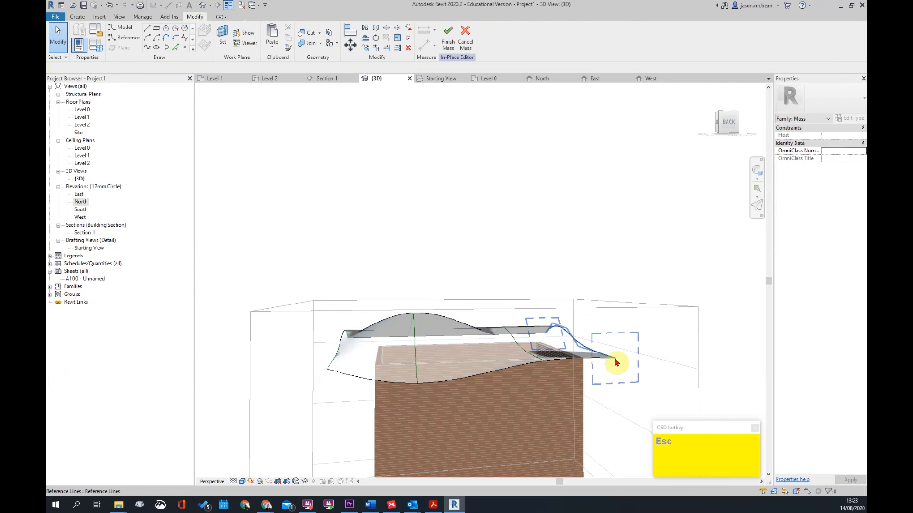
- Pull the northern part of the westernmost spline upward and outward to lift that corner of the mass
left_click(617, 363)
left_click_drag(617, 364, 687, 333)
scroll(674, 300, "down", 2)
left_click(680, 306)
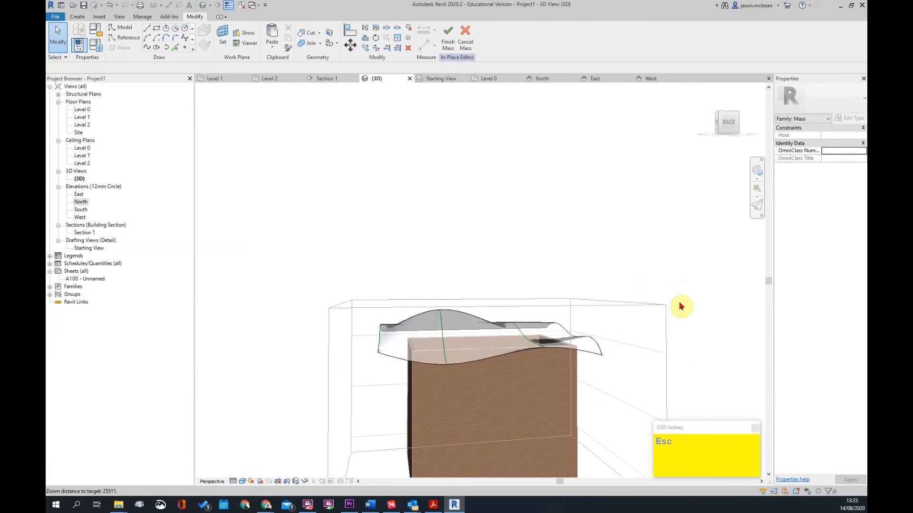
- Raise the southern control point and end point of the westernmost spline to curl up that edge of the mass
middle_click_drag(719, 263, 520, 352, "shift")
left_click(528, 361)
scroll(537, 362, "up", 1)
left_click(538, 360)
mouse_move(538, 360)
left_mouse_down()
mouse_move(556, 378)
mouse_move(551, 368)
left_mouse_up()
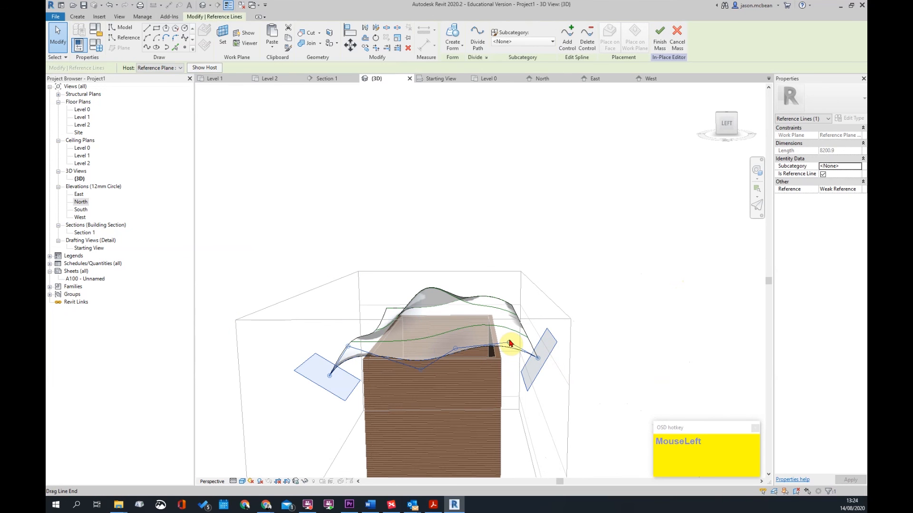
left_click_drag(510, 343, 517, 327)
left_click_drag(537, 360, 539, 334)
left_click_drag(603, 355, 534, 316)
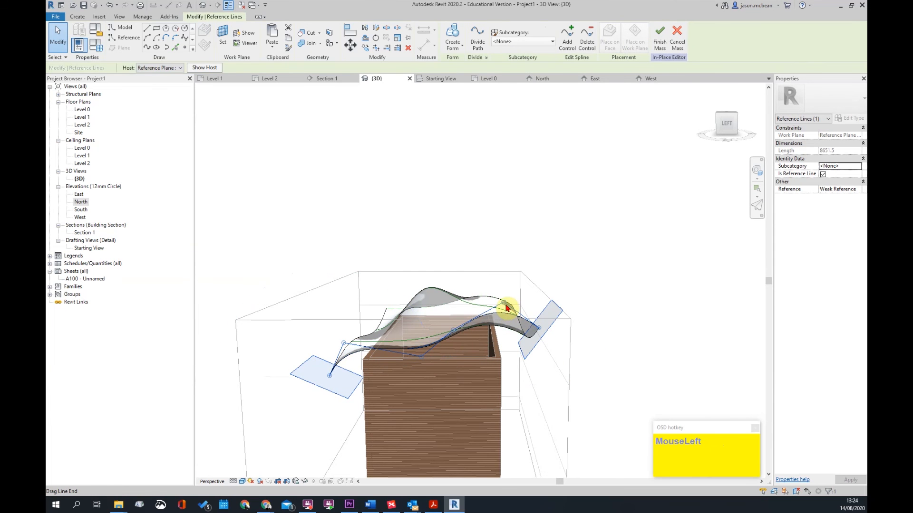
- Check the reshaped form from several sides and finish the in-place mass
left_click(633, 316)
scroll(637, 342, "down", 3)
middle_click_drag(637, 342, 377, 334, "shift")
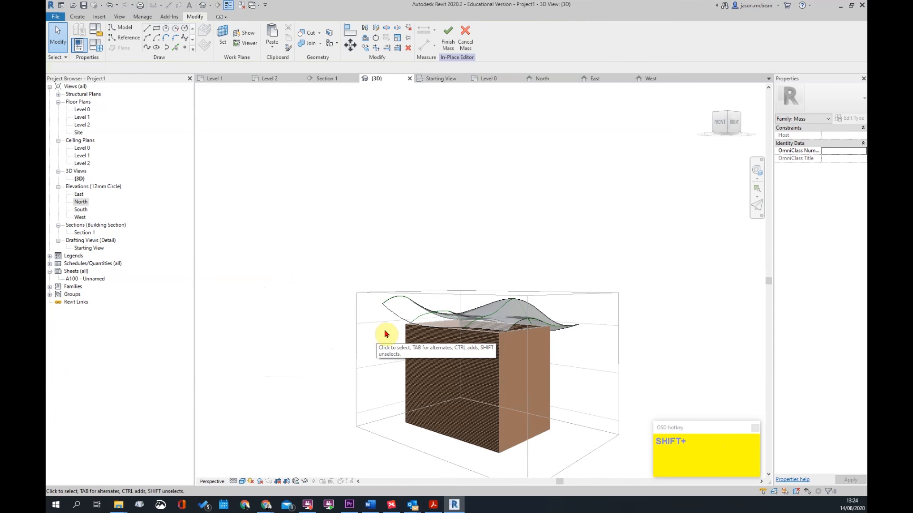
key("Escape")
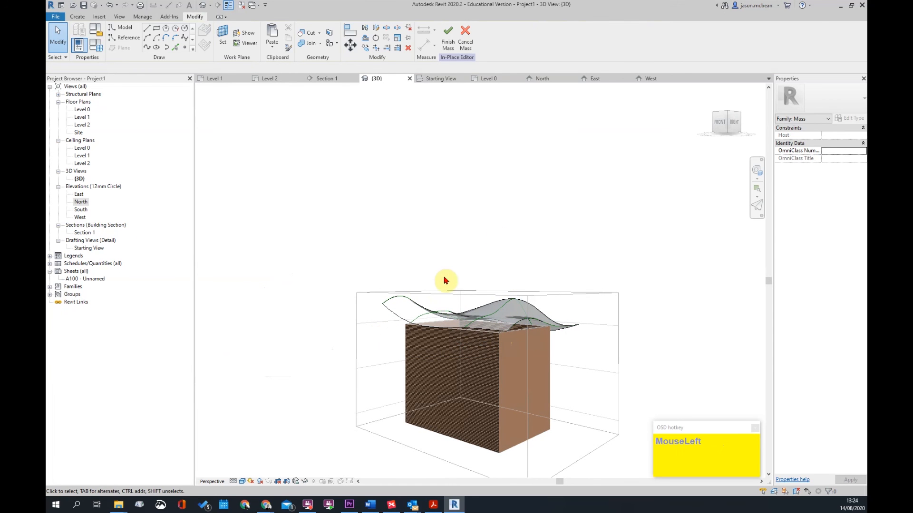
scroll(454, 263, "up", 2)
middle_click_drag(401, 264, 578, 235, "shift")
left_click(555, 182)
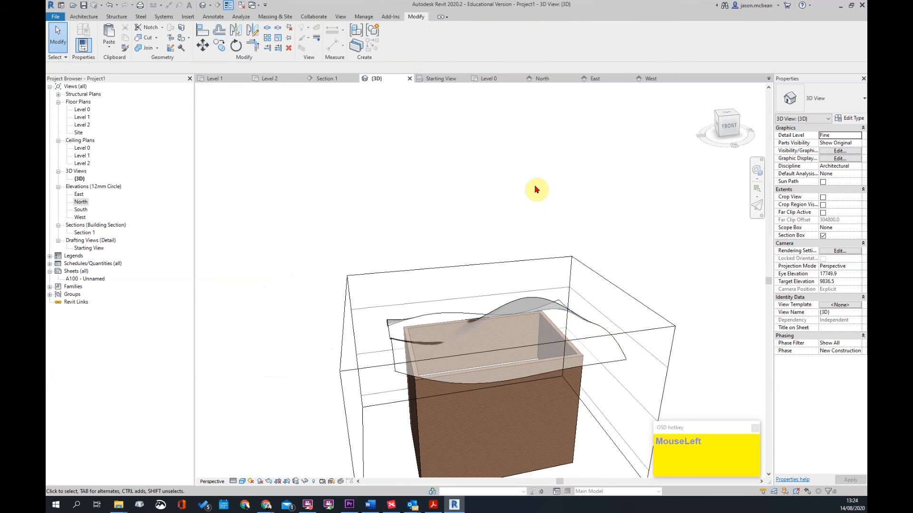
- Create a Roof by Face on the curved mass surface using the Basic Roof Tiles type at Level 2
middle_click_drag(414, 388, 519, 336, "shift")
middle_click_drag(393, 222, 495, 285, "shift")
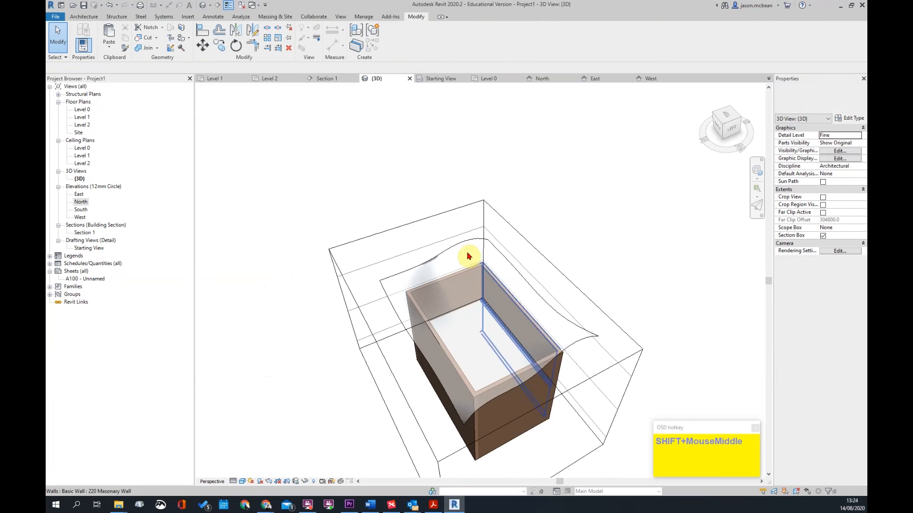
left_click(82, 17)
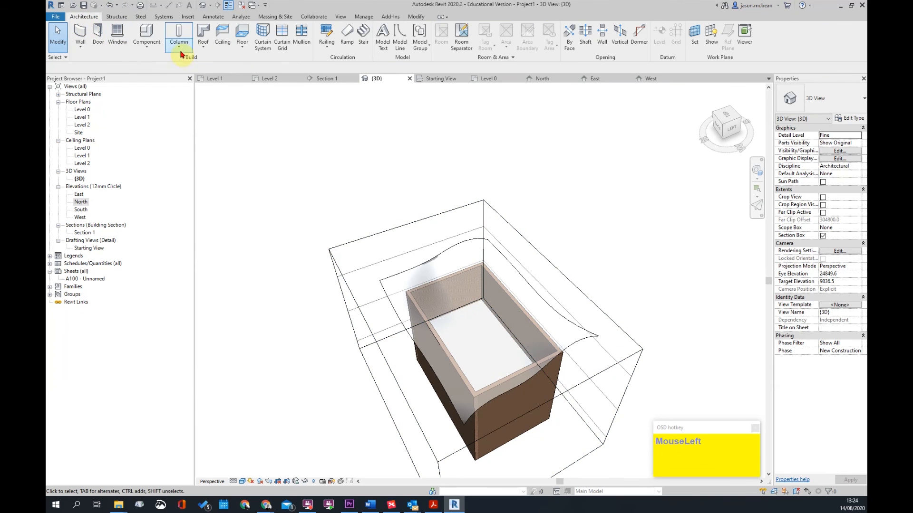
left_click(208, 46)
left_click(212, 96)
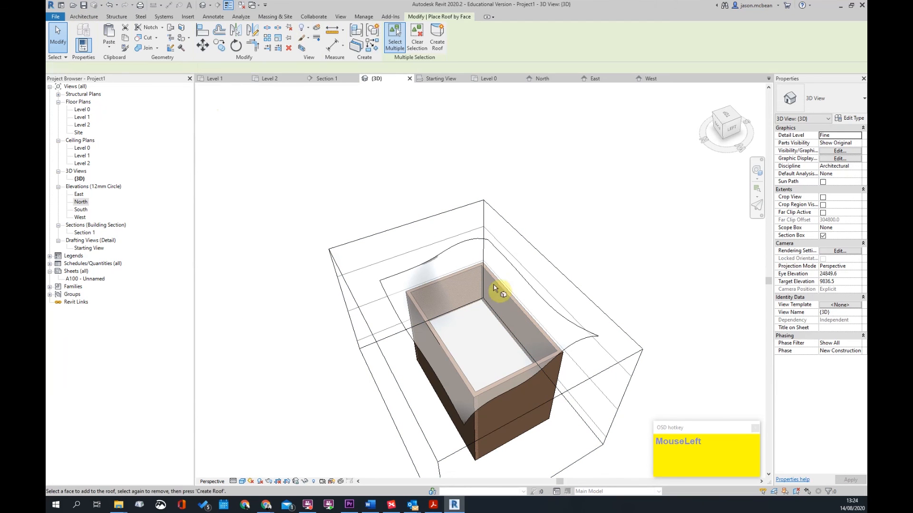
left_click(465, 249)
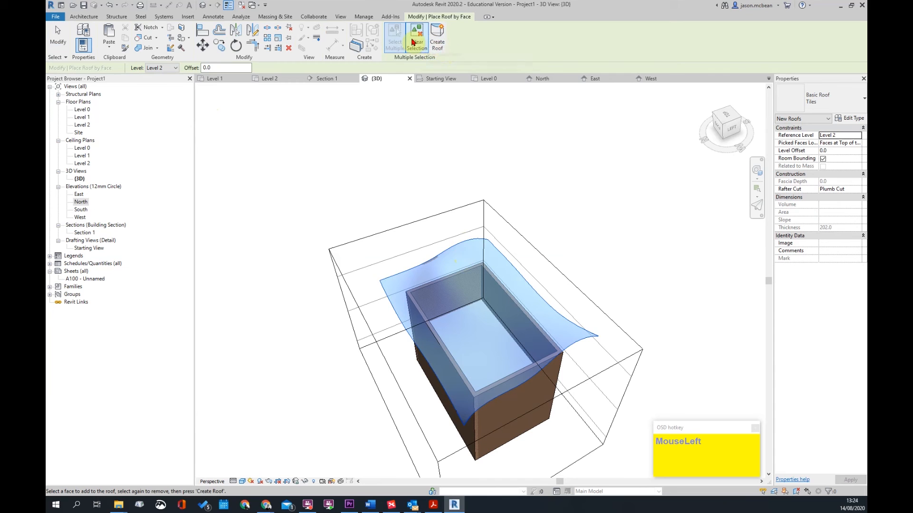
left_click(439, 36)
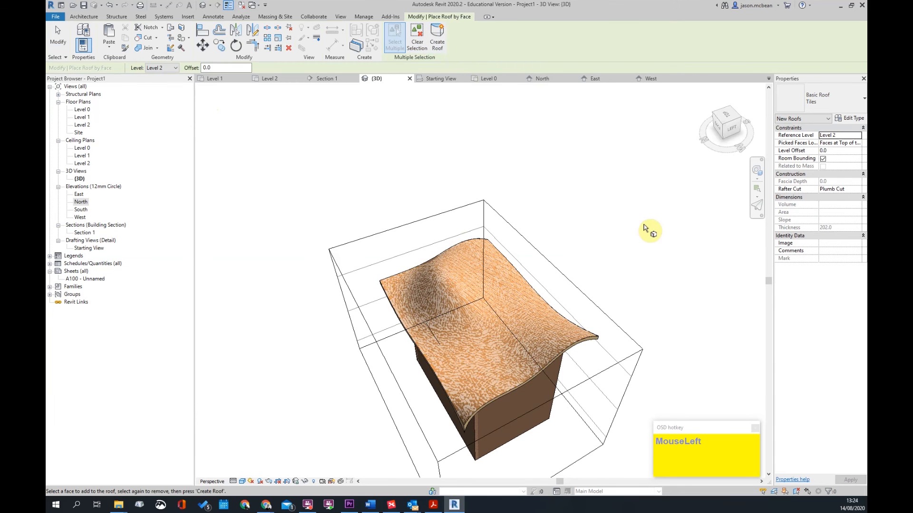
middle_click_drag(519, 397, 591, 350, "shift")
key("Escape")
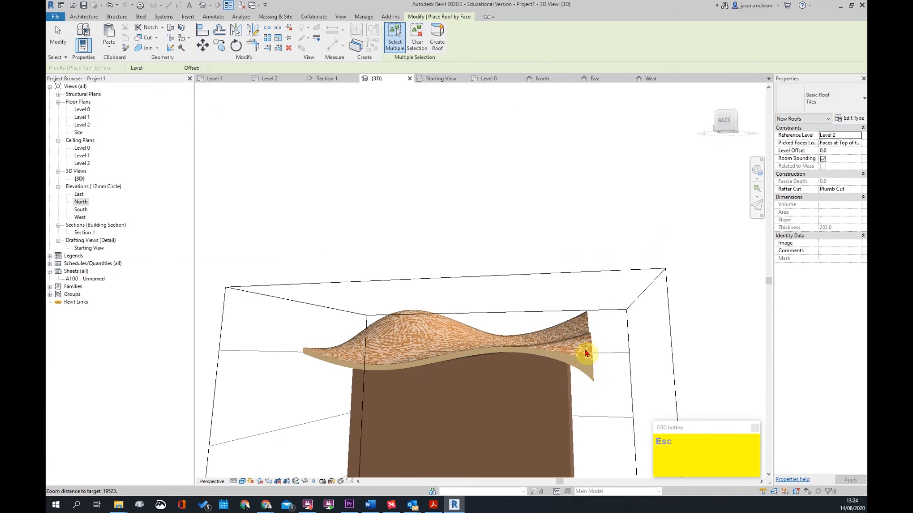
- Reopen the mass under the roof for in-place editing and reshape the second spline from the west end by moving a control point
middle_click_drag(438, 356, 376, 362, "shift")
left_click(493, 351)
key("Escape")
left_click(586, 326)
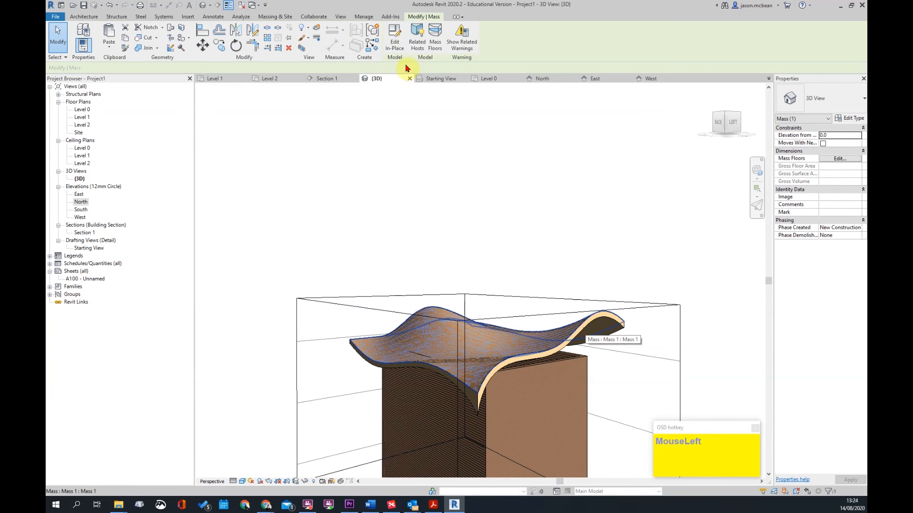
left_click(482, 361)
scroll(494, 354, "up", 2)
left_click(506, 341)
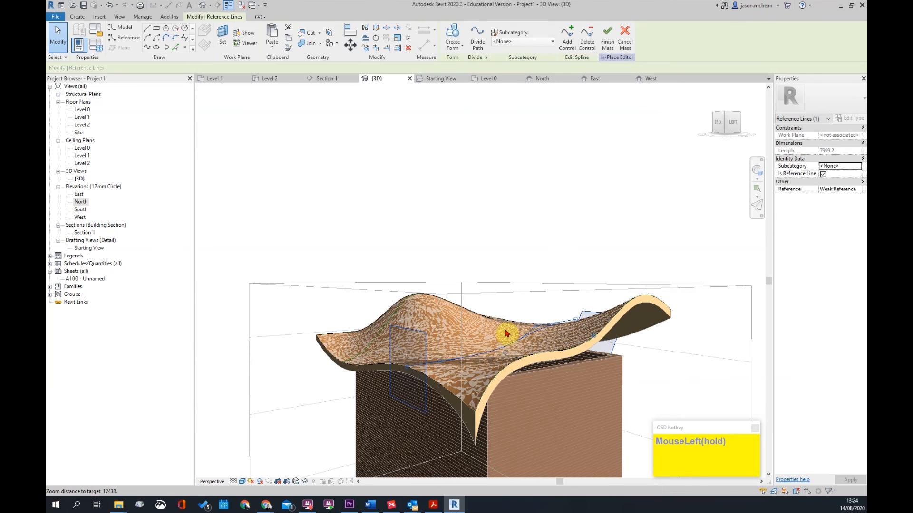
left_click_drag(506, 306, 575, 298)
left_click(575, 297)
middle_click_drag(472, 322, 483, 283, "shift")
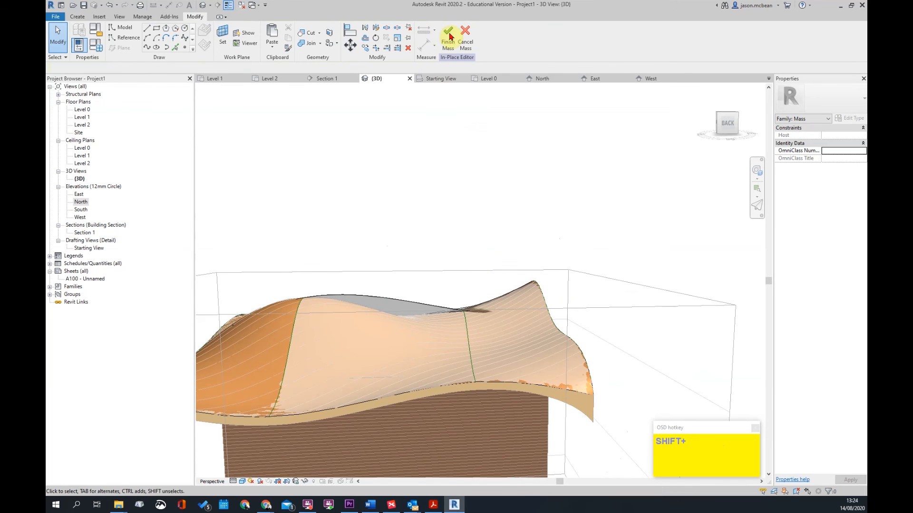
- Finish the mass and update the tiled roof to the reshaped mass face
left_click(536, 397)
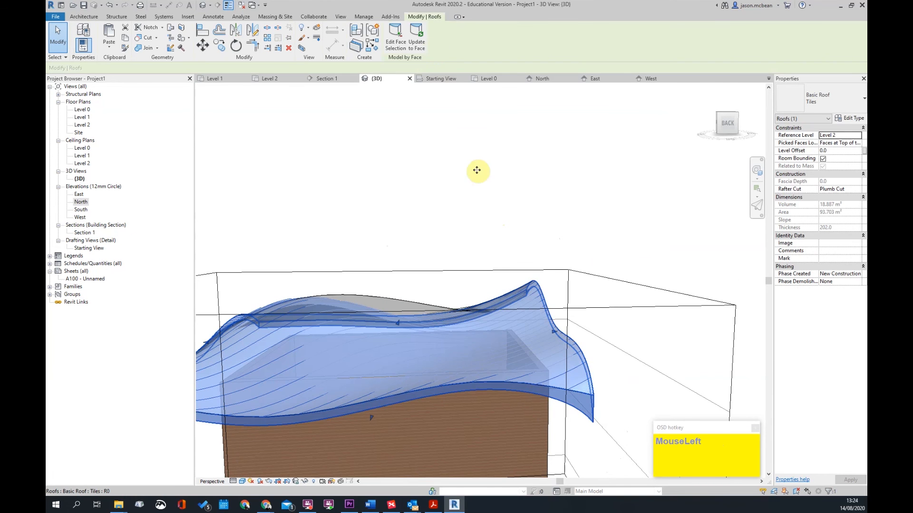
left_click(536, 181)
mouse_move(499, 319)
middle_mouse_down("shift")
mouse_move(468, 276)
mouse_move(489, 230)
mouse_move(562, 284)
mouse_move(511, 331)
middle_mouse_up("shift")
middle_click_drag(352, 304, 615, 290, "shift")
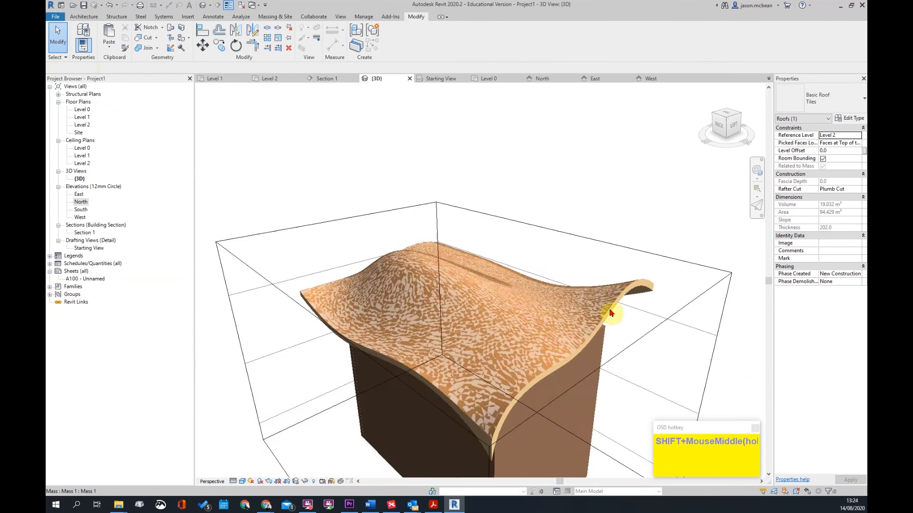
scroll(587, 346, "up", 1)
key("Escape")
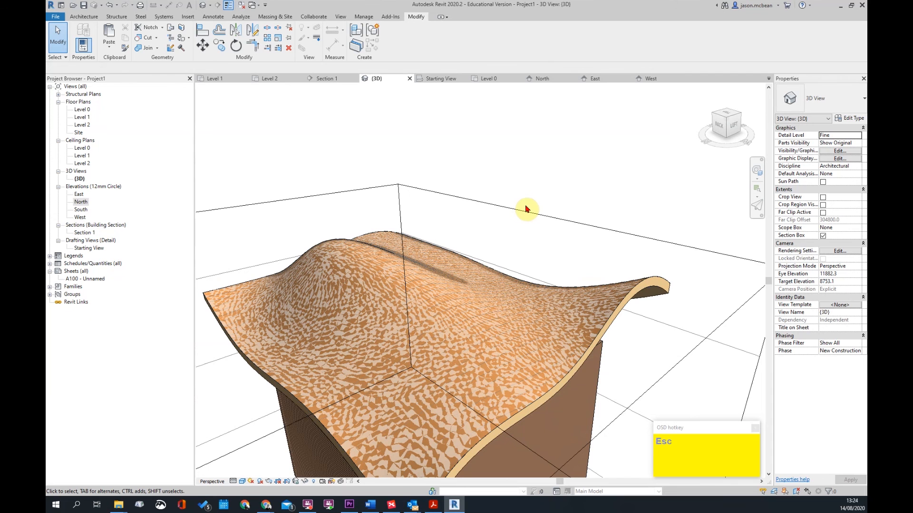
- Set the conceptual mass display to Show Mass by View Settings so the mass form is hidden
scroll(526, 209, "down", 2)
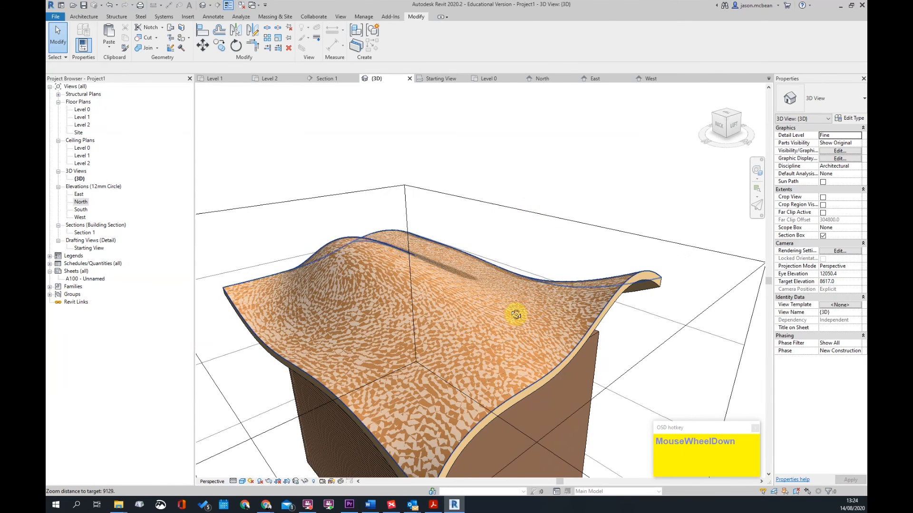
middle_click_drag(477, 320, 456, 351, "shift")
scroll(548, 426, "up", 3)
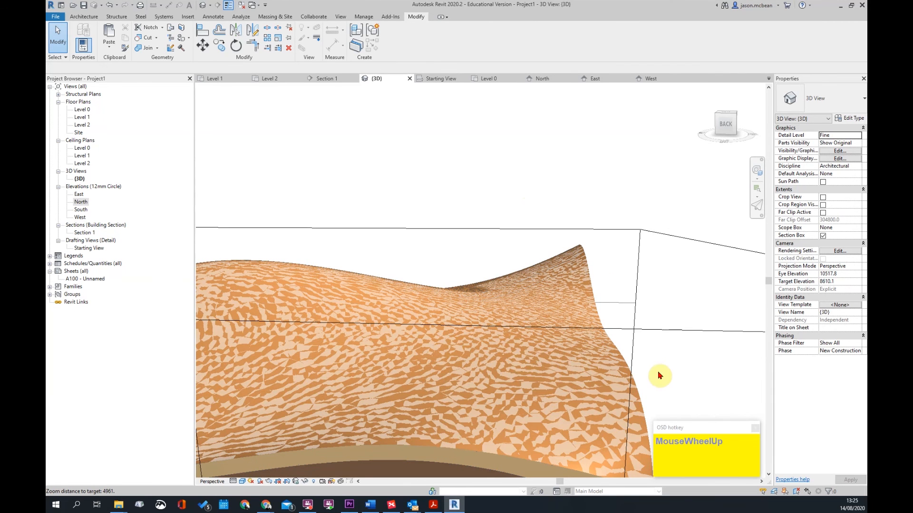
middle_click_drag(659, 381, 499, 327, "shift")
scroll(494, 314, "up", 1)
scroll(480, 262, "down", 2)
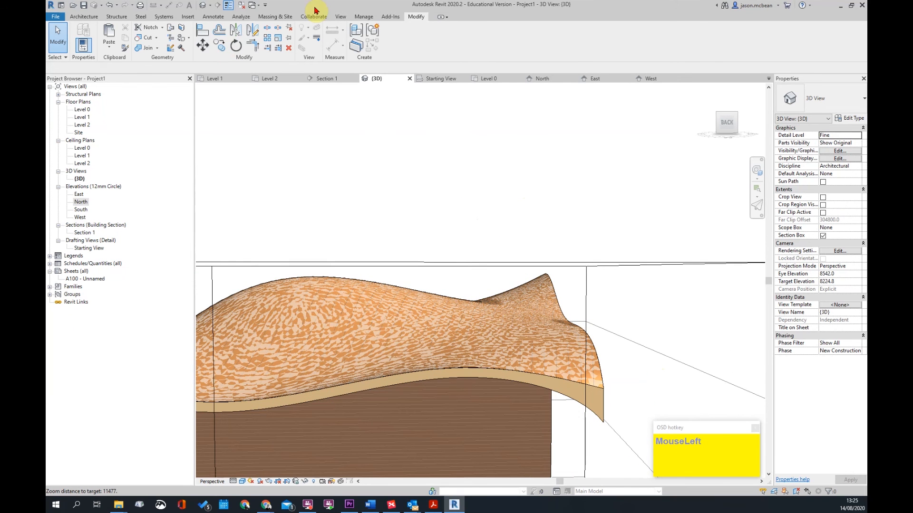
left_click(341, 17)
left_click(362, 18)
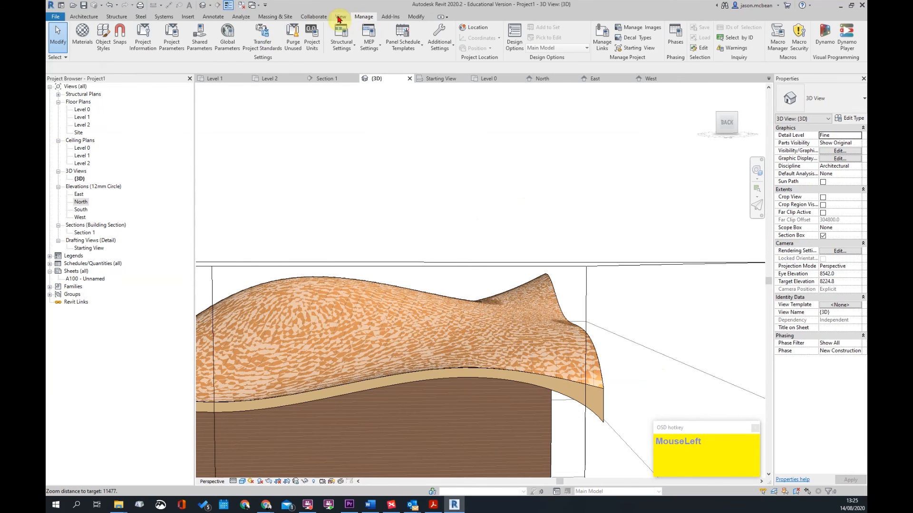
left_click(339, 18)
left_click(275, 18)
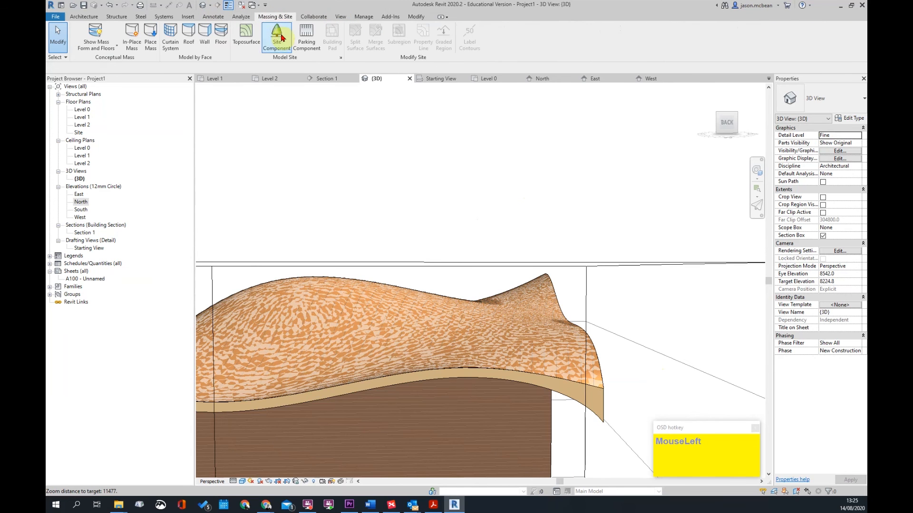
left_click(78, 36)
- Examine the finished free-form roof from several sides with the mass hidden
middle_click_drag(604, 402, 399, 390, "shift")
scroll(621, 383, "down", 1)
scroll(495, 392, "up", 3, "shift")
middle_click_drag(495, 391, 609, 391, "shift")
middle_click_drag(555, 357, 533, 410, "shift")
scroll(526, 347, "up", 2)
scroll(372, 358, "up", 2)
middle_click_drag(373, 358, 487, 312, "shift")
scroll(487, 312, "down", 1)
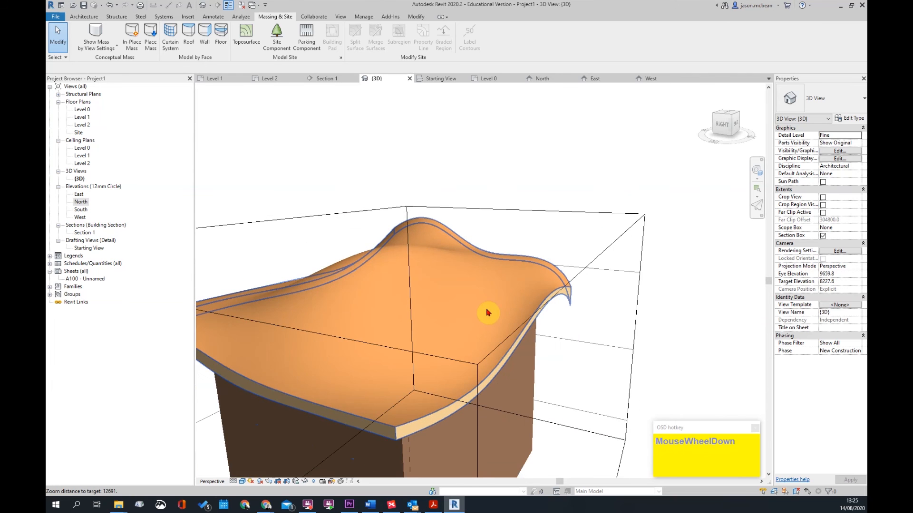
- Attach the tops of the whole chain of walls beneath the wavy roof to the roof's underside
scroll(488, 312, "down", 3)
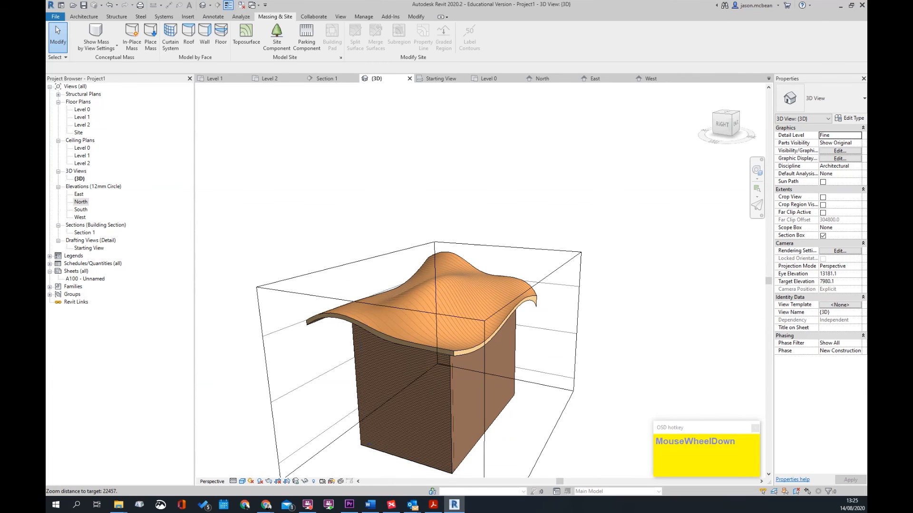
scroll(407, 342, "up", 2)
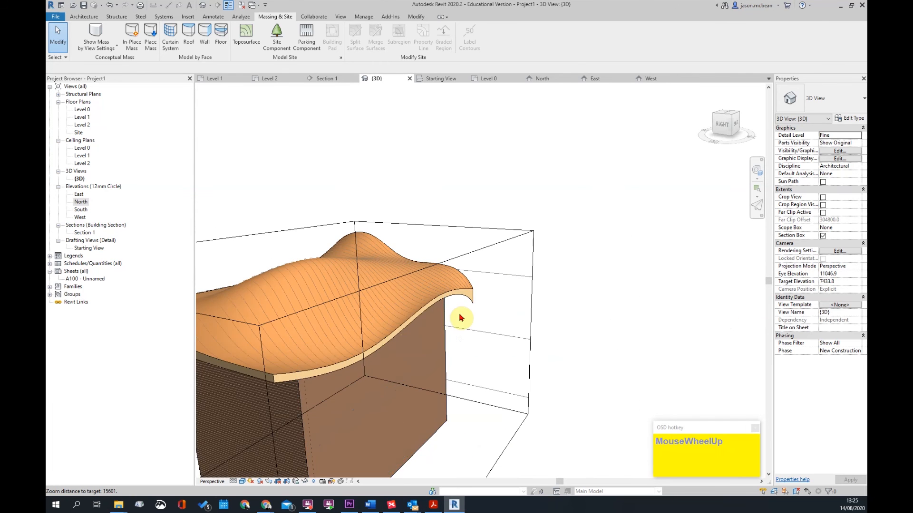
middle_click_drag(461, 318, 411, 339, "shift")
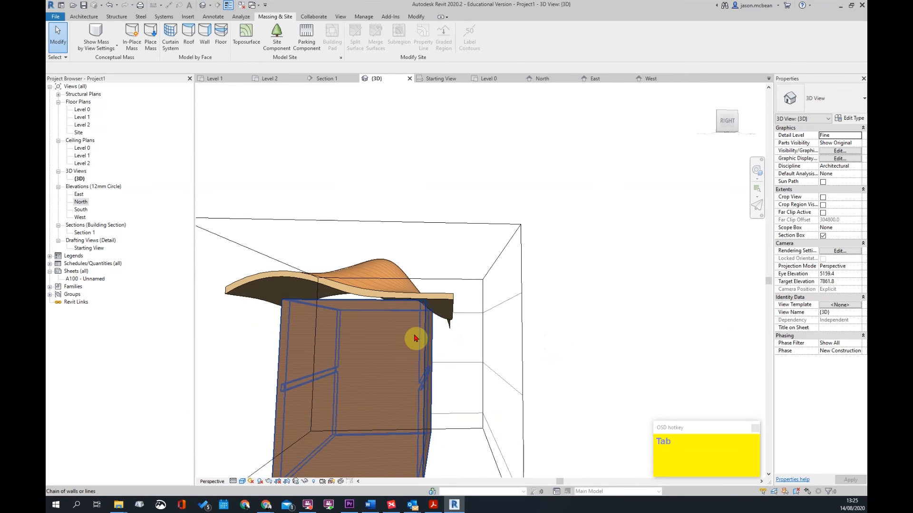
left_click(415, 339)
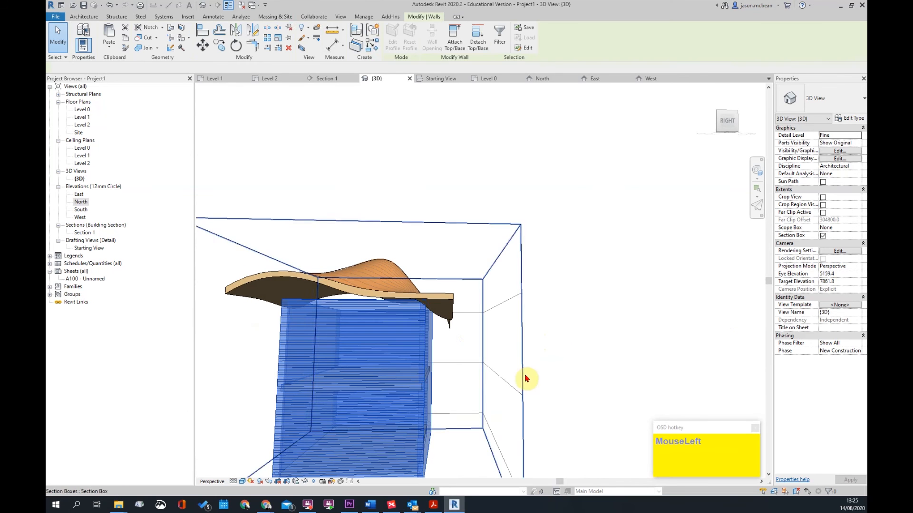
left_click(420, 270)
- Pull the east face of the 3D view's section box inward to cut through the middle of the building
middle_click_drag(322, 322, 695, 299, "shift")
middle_click_drag(630, 291, 436, 309, "shift")
scroll(472, 309, "down", 3)
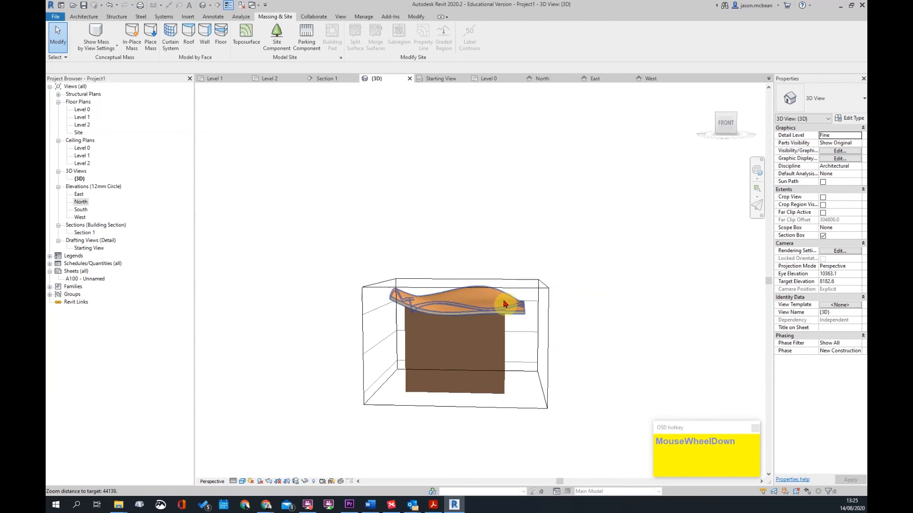
left_click(548, 314)
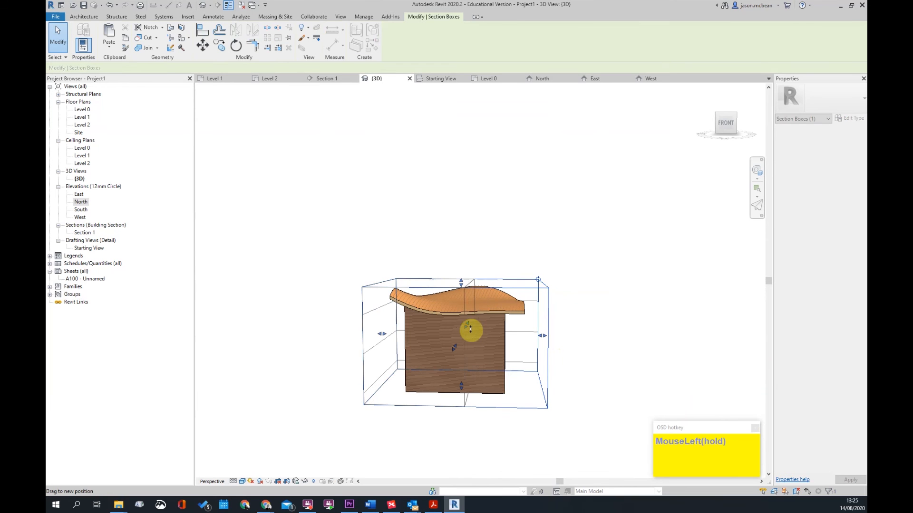
- Examine the cut-open building from several angles, checking how the wall tops meet the curved roof and its layers
middle_click_drag(568, 383, 424, 320, "shift")
scroll(419, 296, "up", 5)
mouse_move(448, 393)
middle_mouse_down("shift")
mouse_move(446, 371)
mouse_move(485, 385)
mouse_move(465, 381)
middle_mouse_up("shift")
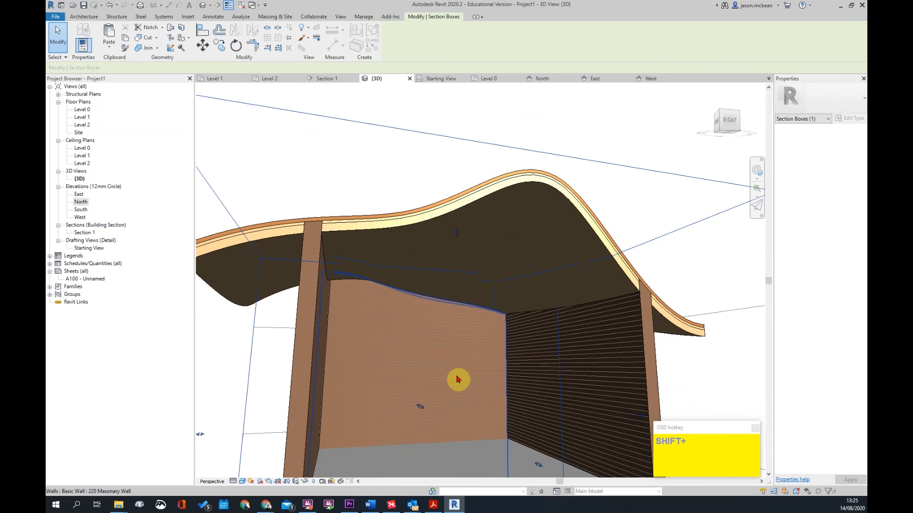
scroll(570, 301, "up", 6)
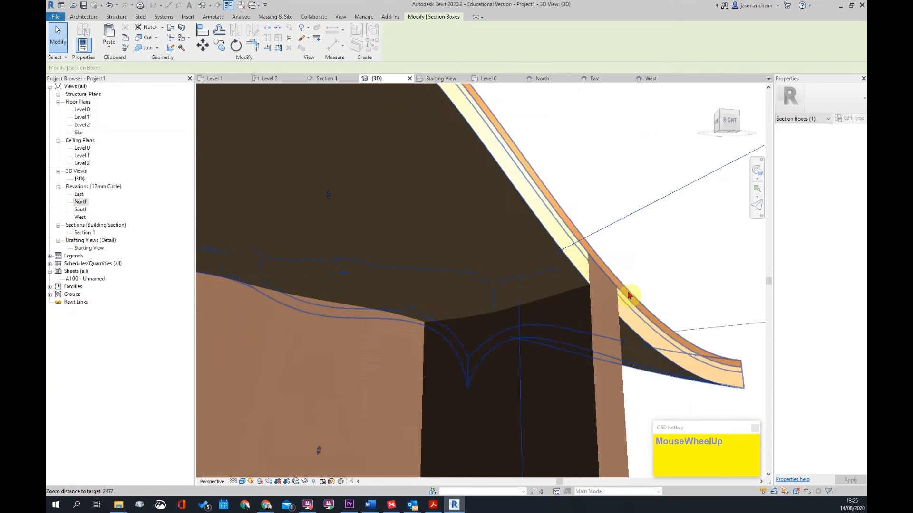
scroll(648, 312, "down", 3)
middle_click_drag(648, 312, 674, 251, "shift")
middle_click_drag(473, 253, 502, 266, "shift")
scroll(624, 284, "down", 1)
scroll(586, 271, "up", 1)
scroll(662, 302, "down", 1)
scroll(613, 271, "down", 2)
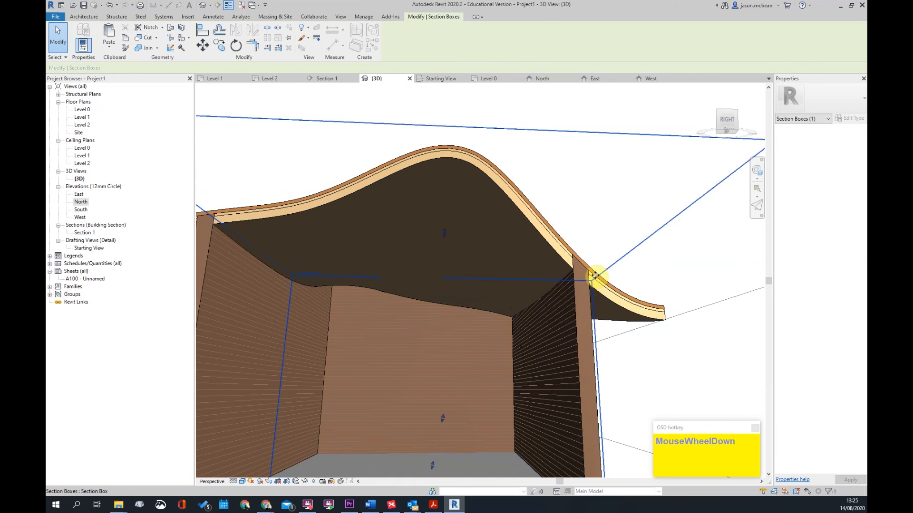
scroll(595, 281, "down", 3)
middle_click_drag(423, 220, 460, 281, "shift")
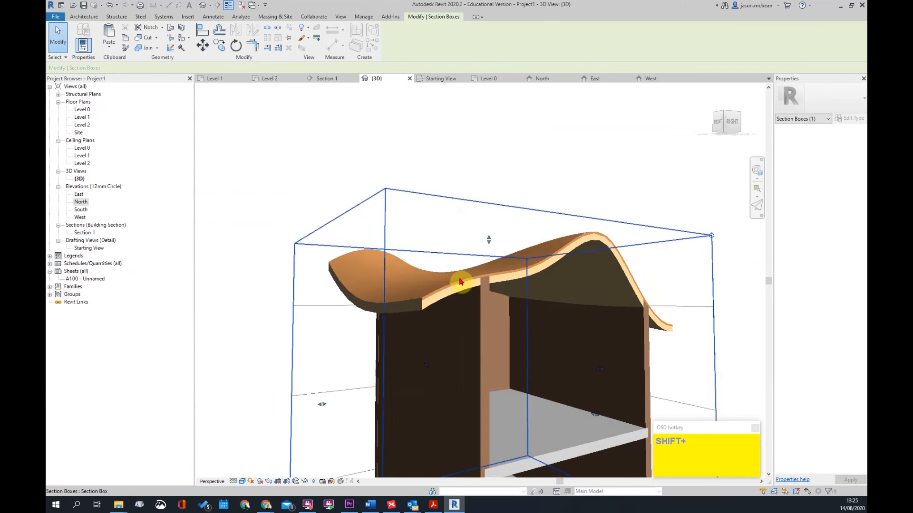
scroll(475, 285, "up", 1)
key("Escape")
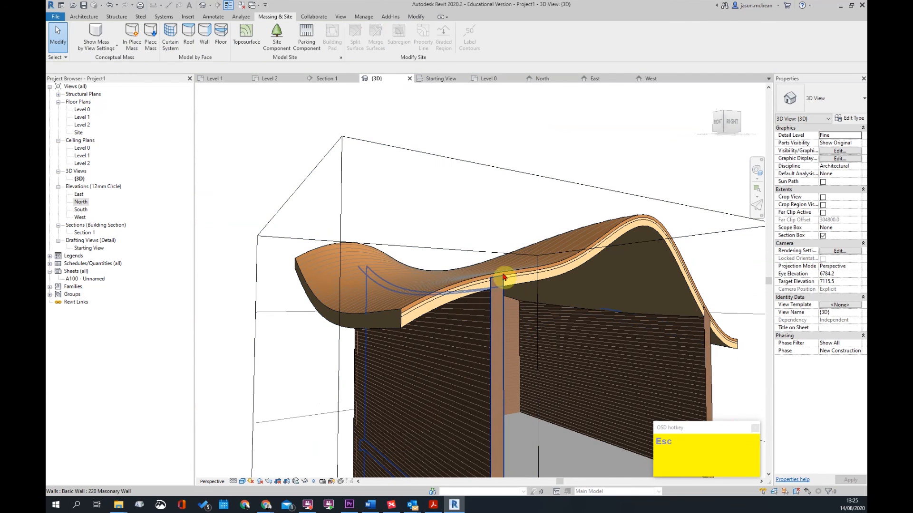
scroll(515, 273, "down", 2)
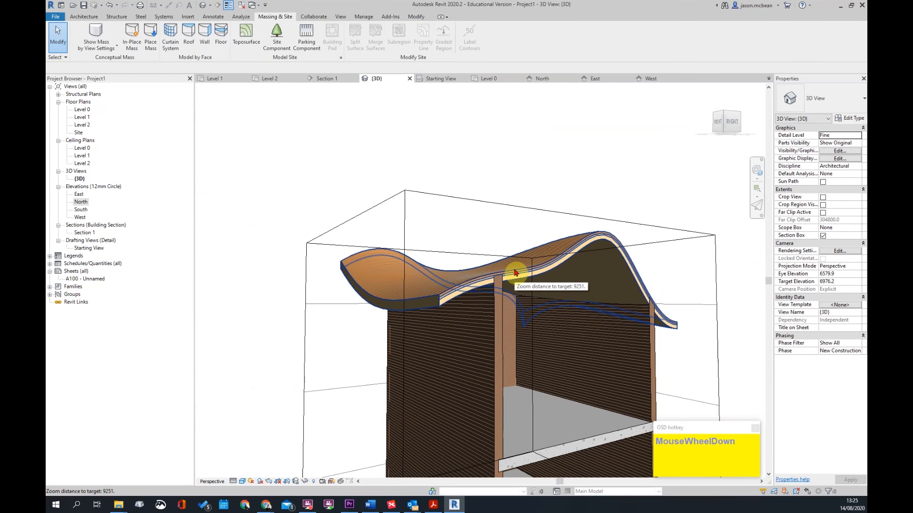